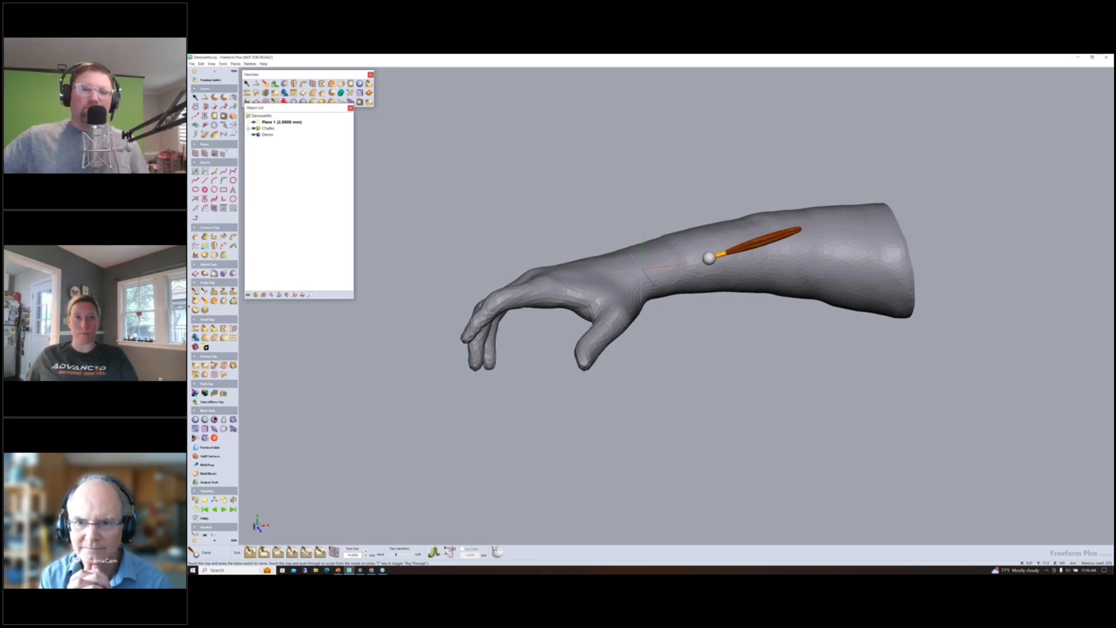
Step: Examine the scanned hand and forearm mesh from several angles, including its open end at the elbow side
mouse_move(715, 251)
middle_mouse_down()
mouse_move(709, 198)
mouse_move(695, 249)
middle_mouse_up()
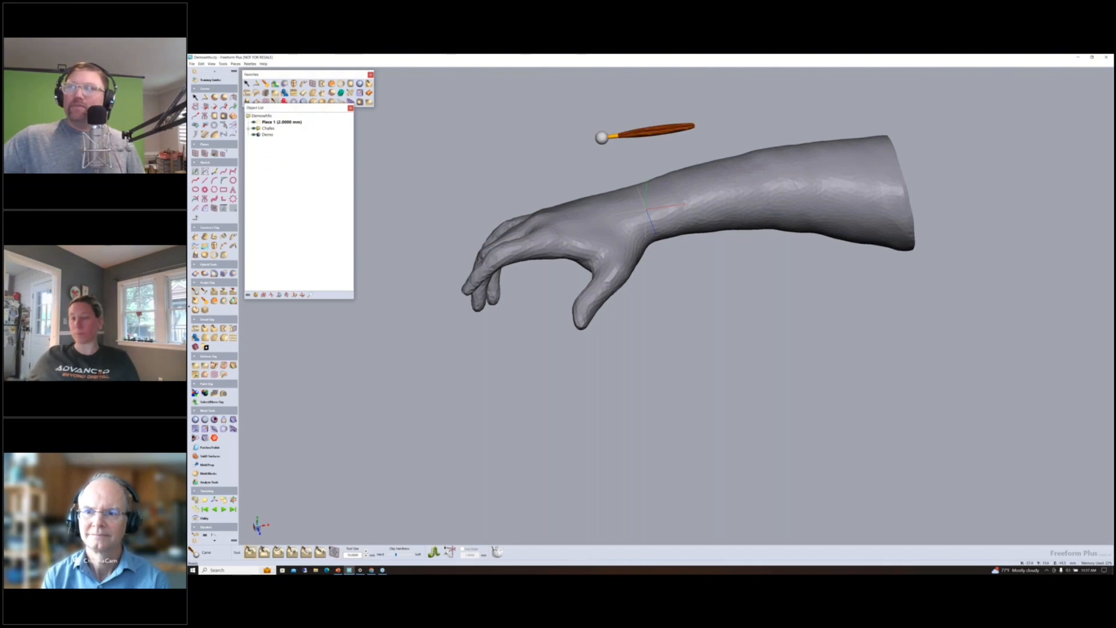
key("space")
middle_click_drag(741, 177, 633, 209)
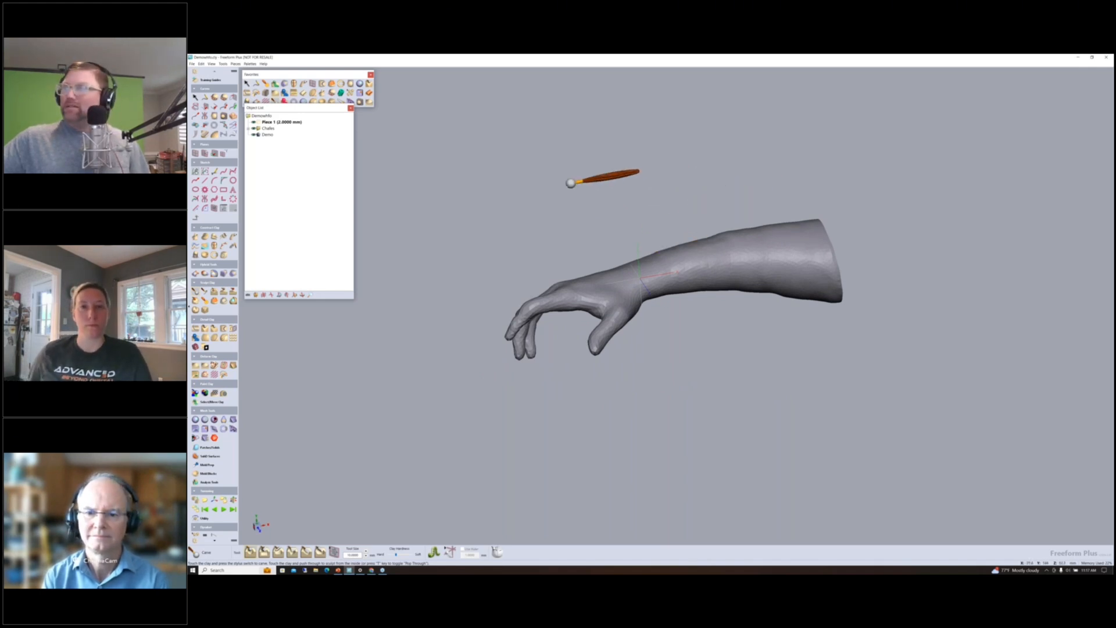
mouse_move(742, 162)
middle_mouse_down()
mouse_move(718, 166)
mouse_move(682, 205)
mouse_move(692, 204)
mouse_move(701, 126)
mouse_move(697, 235)
mouse_move(713, 221)
mouse_move(774, 224)
mouse_move(758, 220)
middle_mouse_up()
left_click_drag(803, 202, 701, 217)
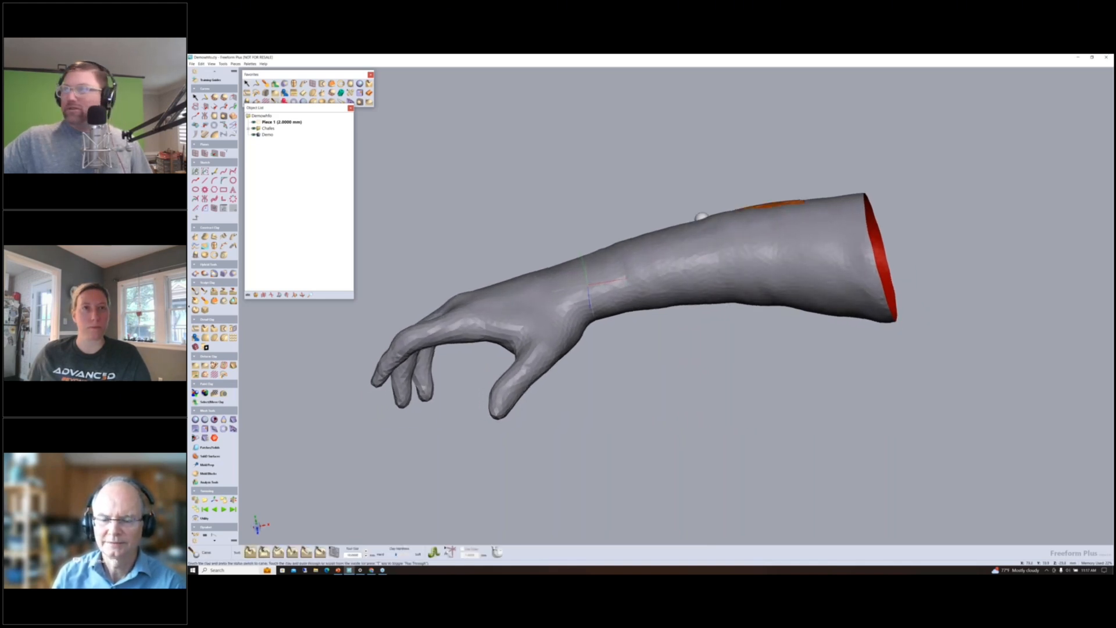
middle_click_drag(702, 217, 682, 227)
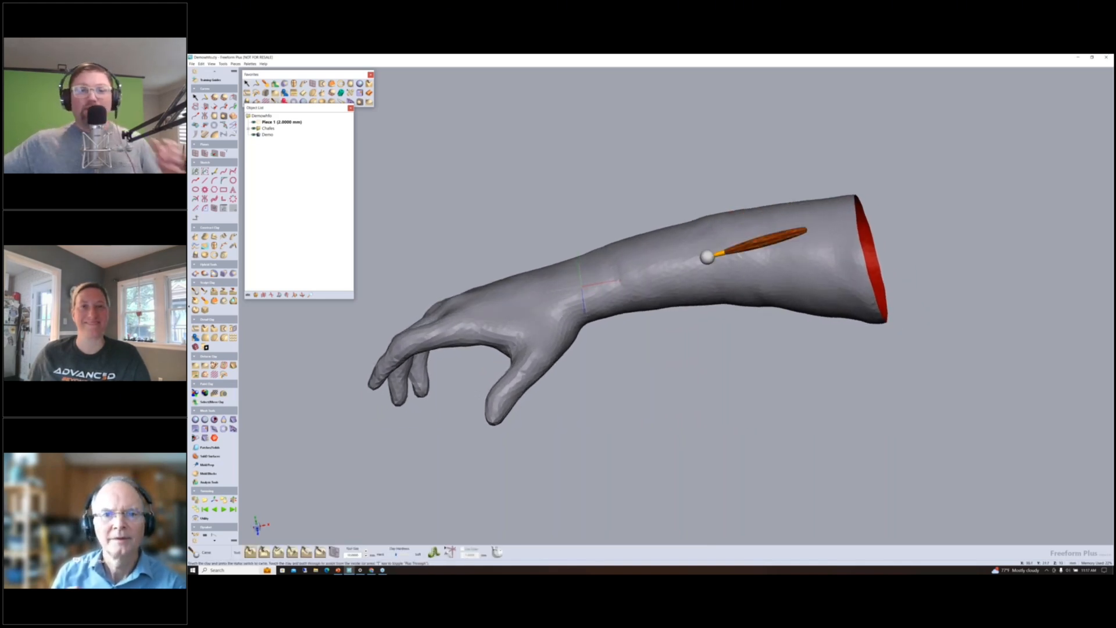
mouse_move(747, 248)
middle_mouse_down()
mouse_move(725, 255)
mouse_move(744, 227)
middle_mouse_up()
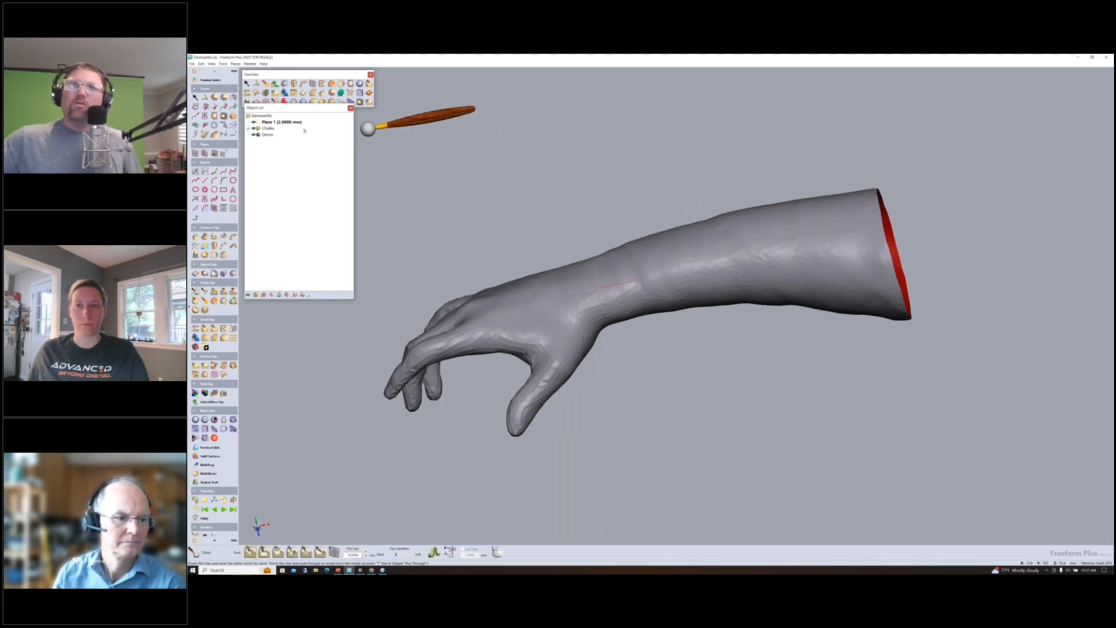
Step: Copy the Demo mesh to a new clay piece with a clay coarseness of 1.5 mm
right_click(271, 135)
mouse_move(318, 150)
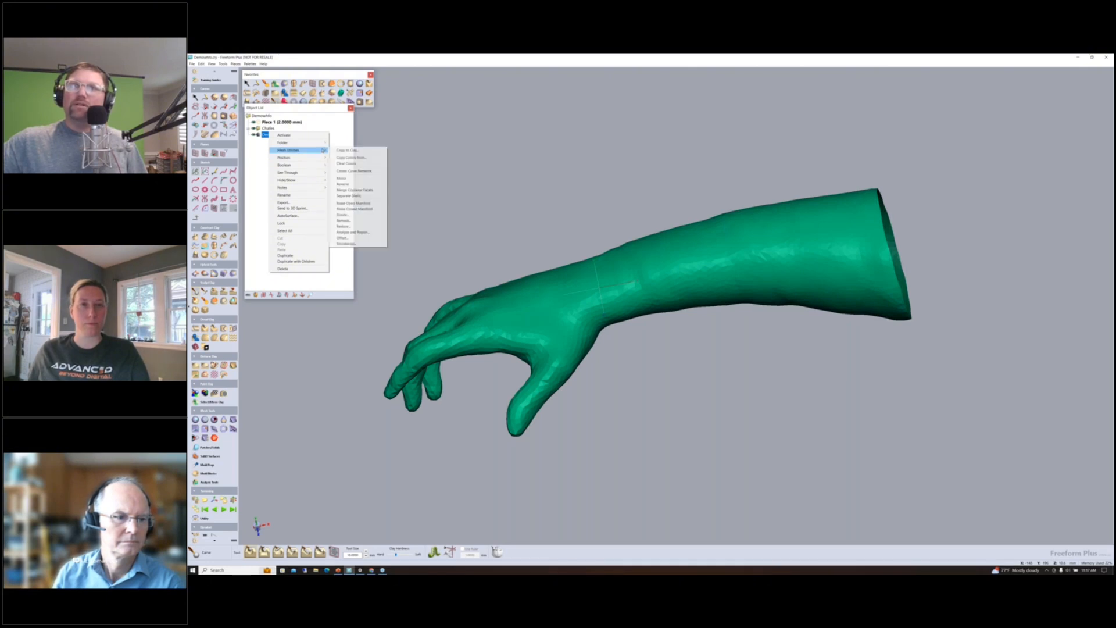
left_click(348, 150)
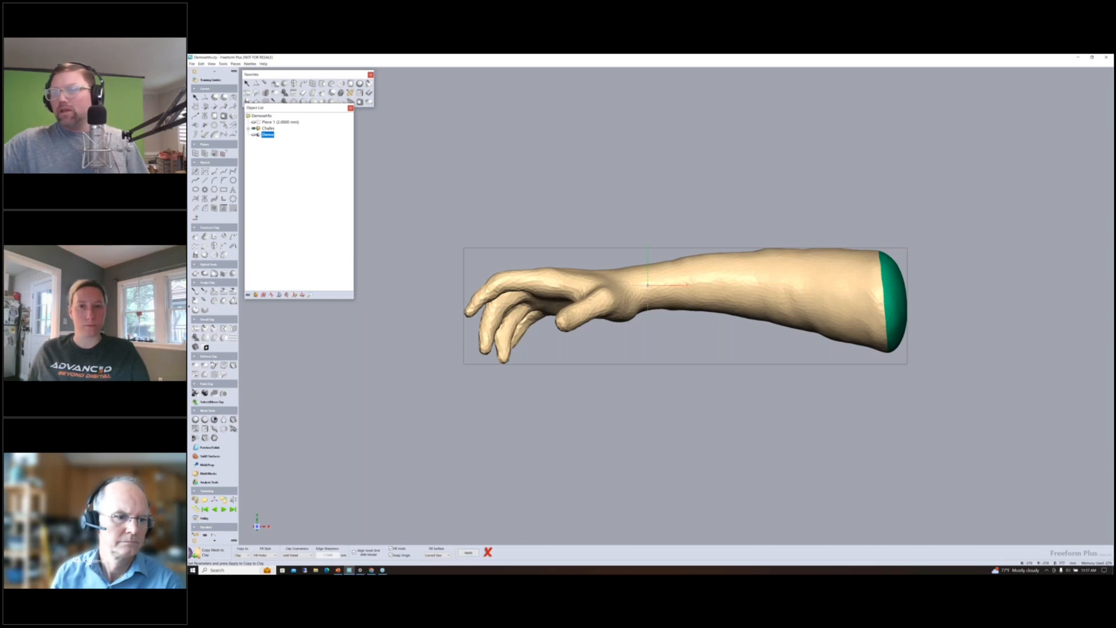
left_click(297, 555)
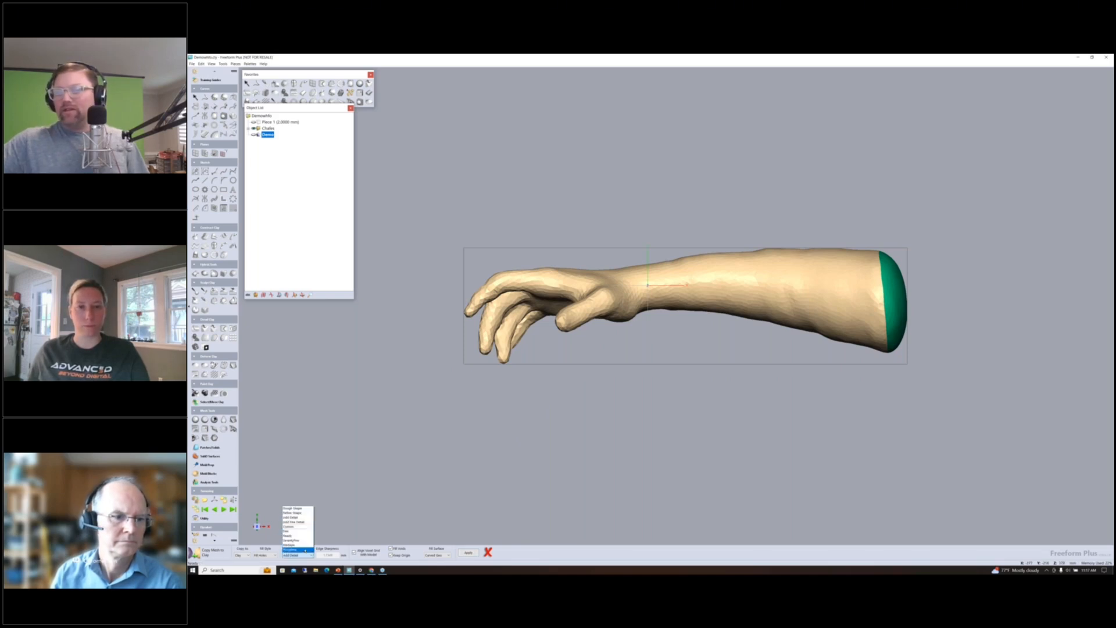
left_click(306, 550)
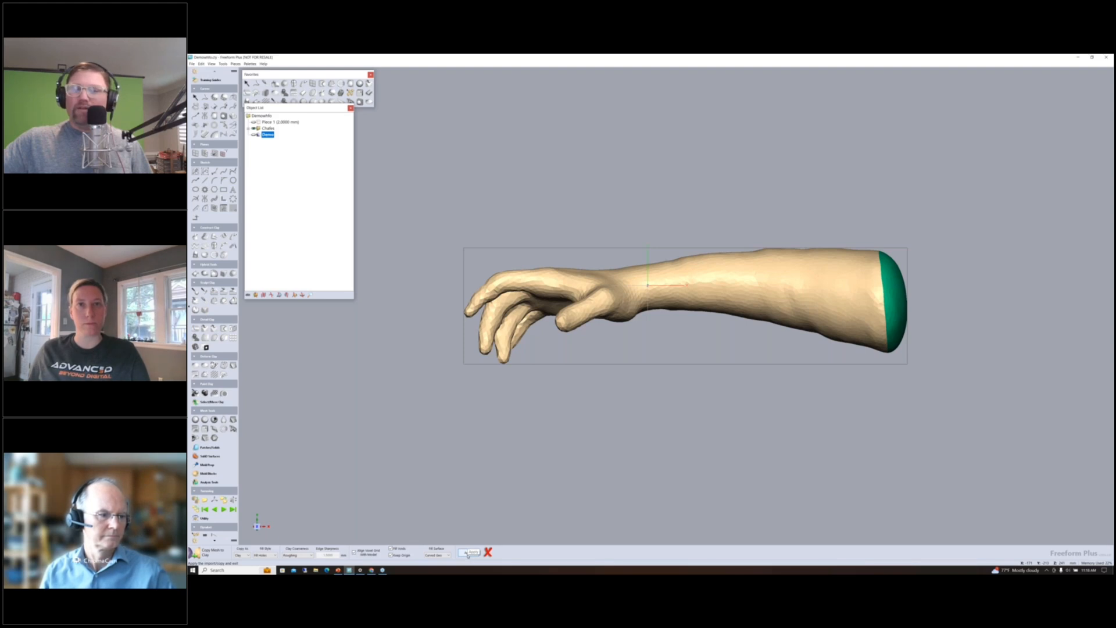
left_click(470, 552)
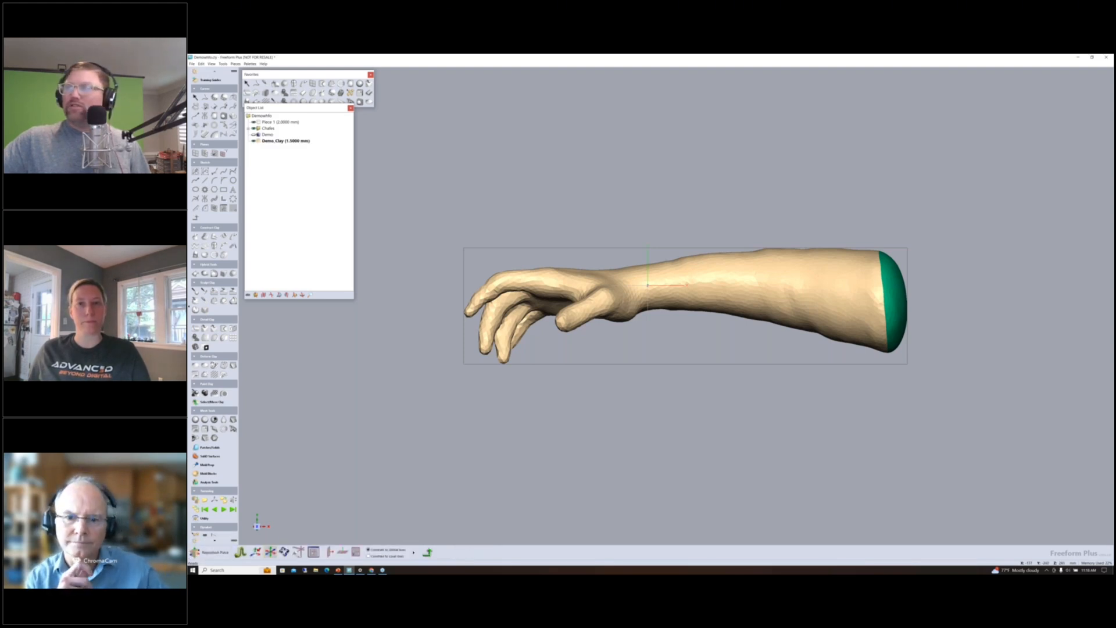
Step: Rename the new clay piece CutM and leave the Reposition Piece tool
middle_click_drag(527, 291, 494, 349)
middle_click_drag(622, 167, 640, 285)
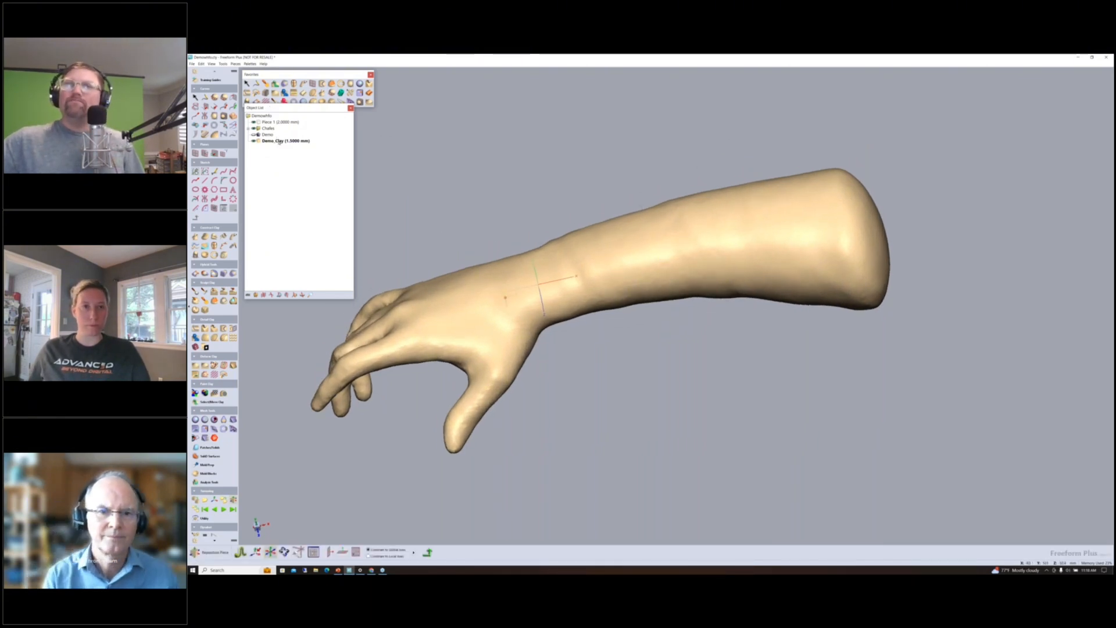
double_click(279, 142)
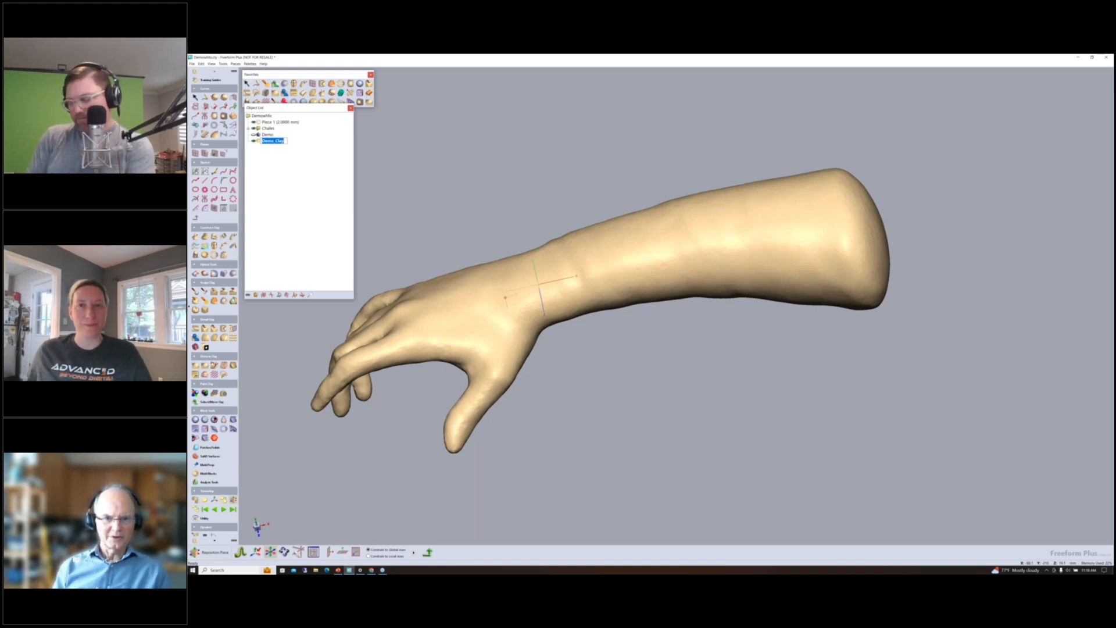
type("CutM")
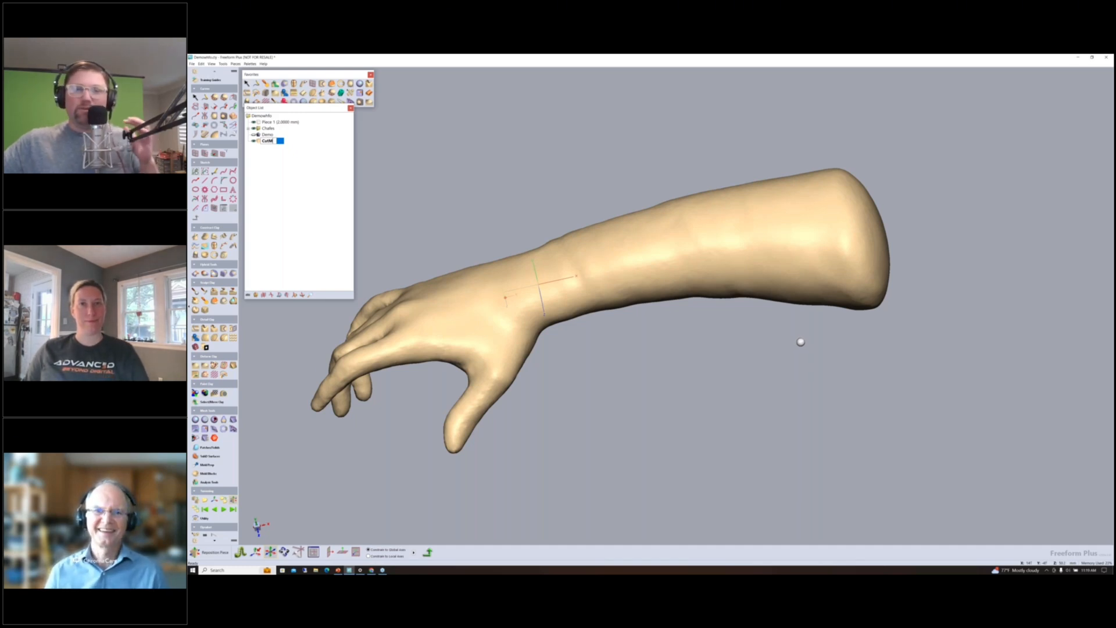
key("Return")
middle_click_drag(778, 316, 810, 306)
middle_click_drag(622, 486, 620, 489)
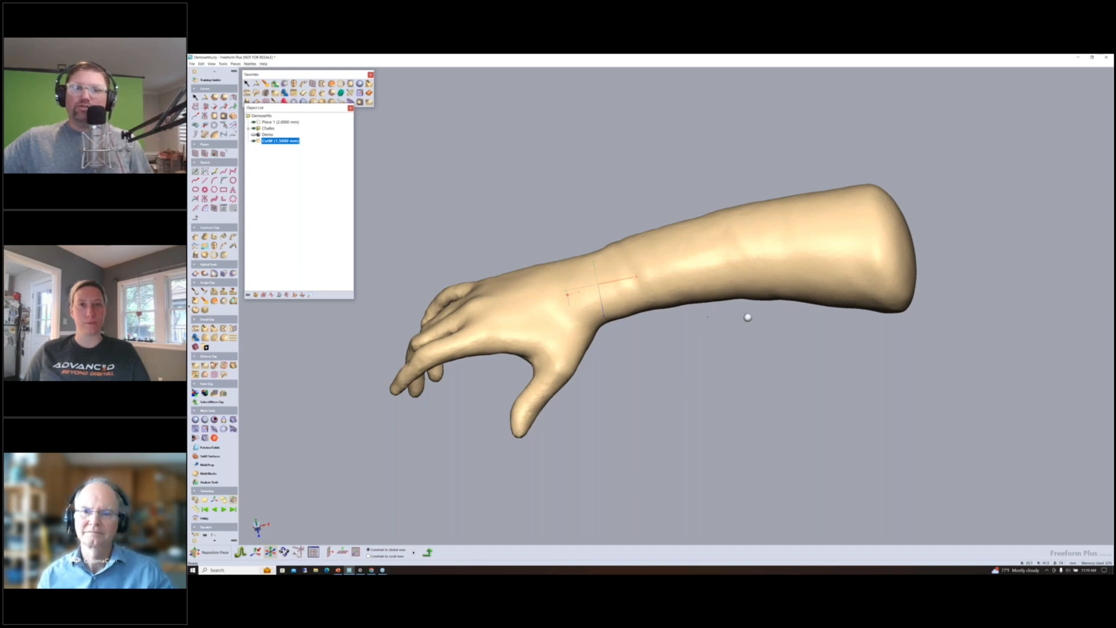
mouse_move(750, 316)
middle_mouse_down()
mouse_move(790, 312)
mouse_move(767, 325)
middle_mouse_up()
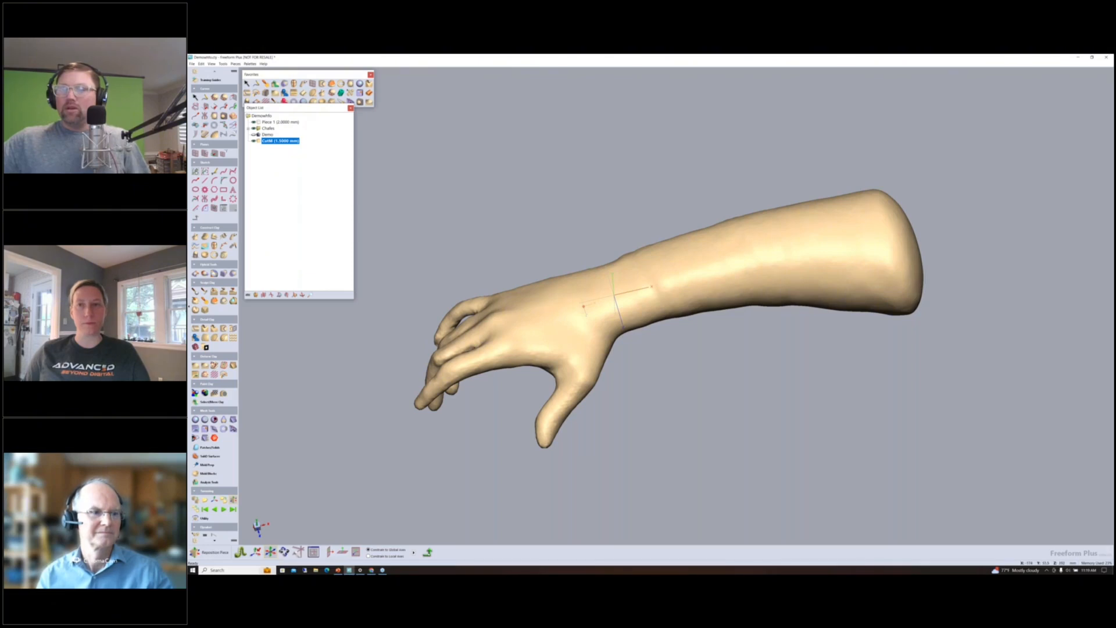
left_click(428, 552)
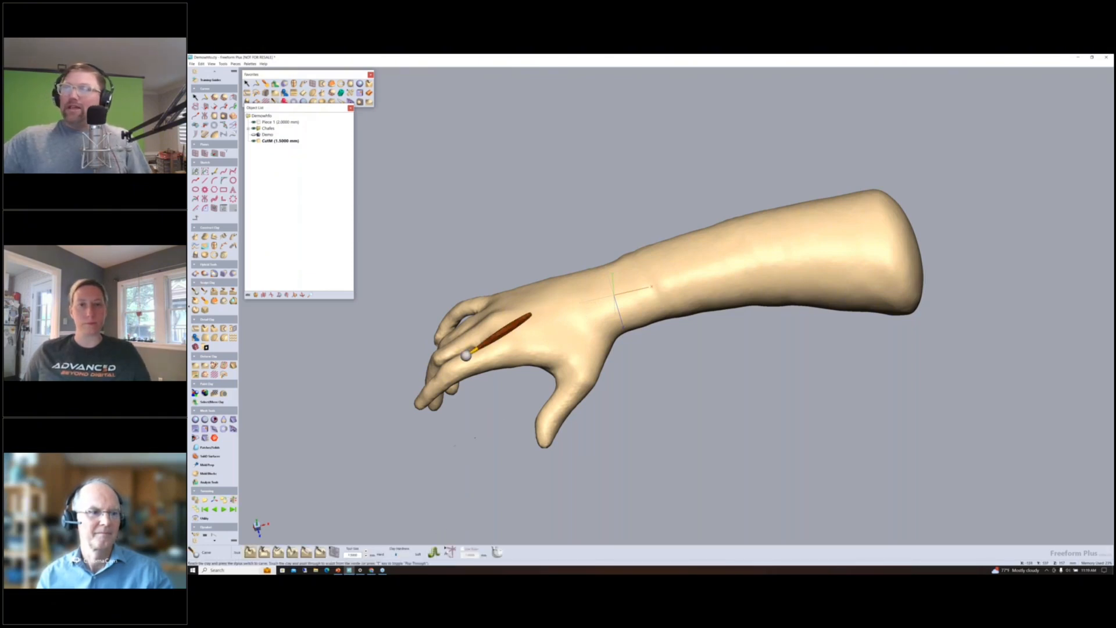
Step: Smooth the entire CutM clay piece with the Smooth Area tool
mouse_move(658, 229)
middle_mouse_down()
mouse_move(638, 189)
mouse_move(690, 248)
mouse_move(684, 276)
middle_mouse_up()
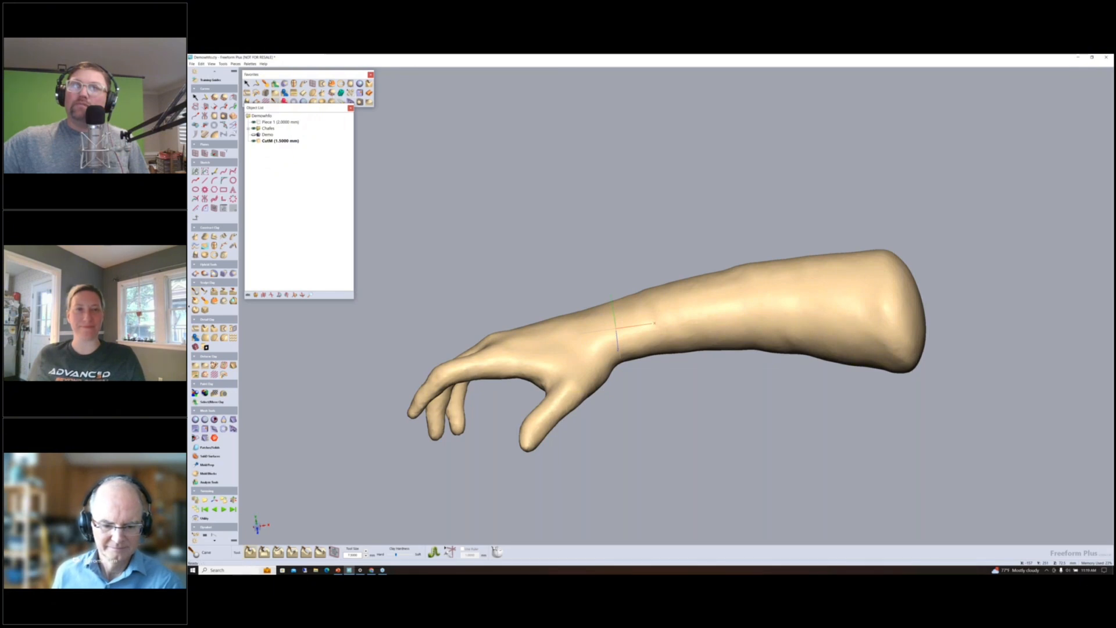
left_click(341, 92)
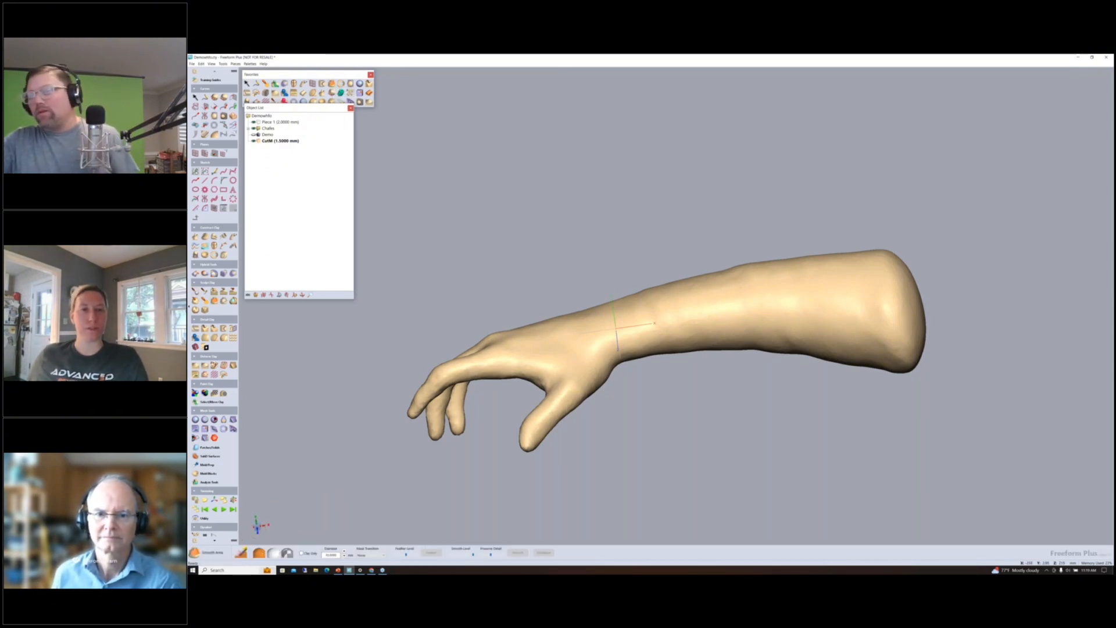
left_click(518, 553)
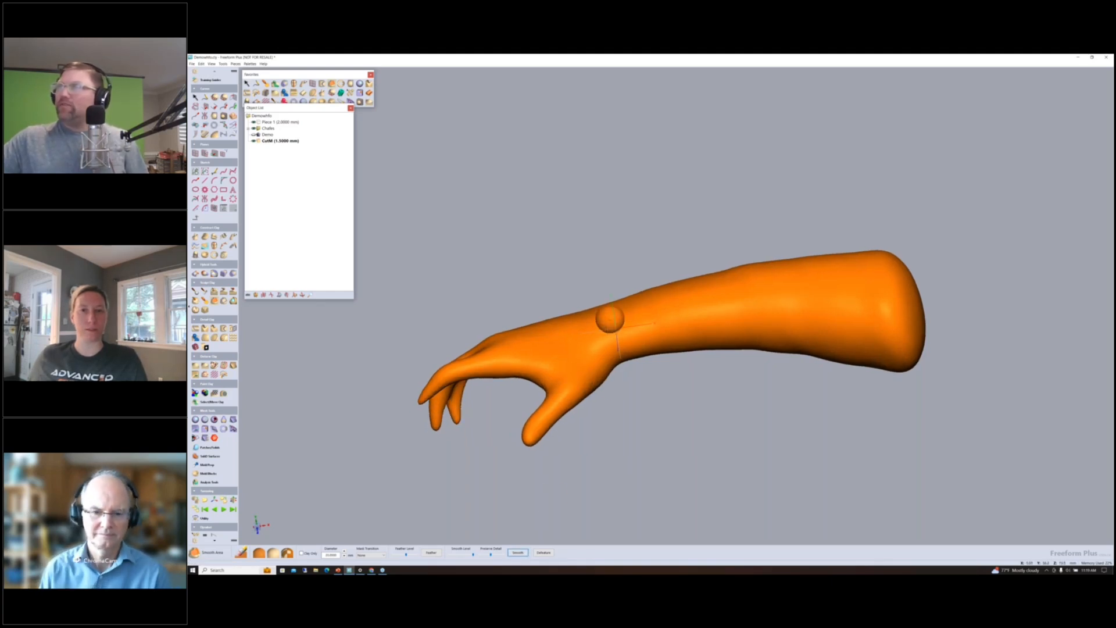
mouse_move(611, 316)
middle_mouse_down()
mouse_move(553, 232)
mouse_move(595, 328)
middle_mouse_up()
middle_click_drag(686, 331, 655, 292)
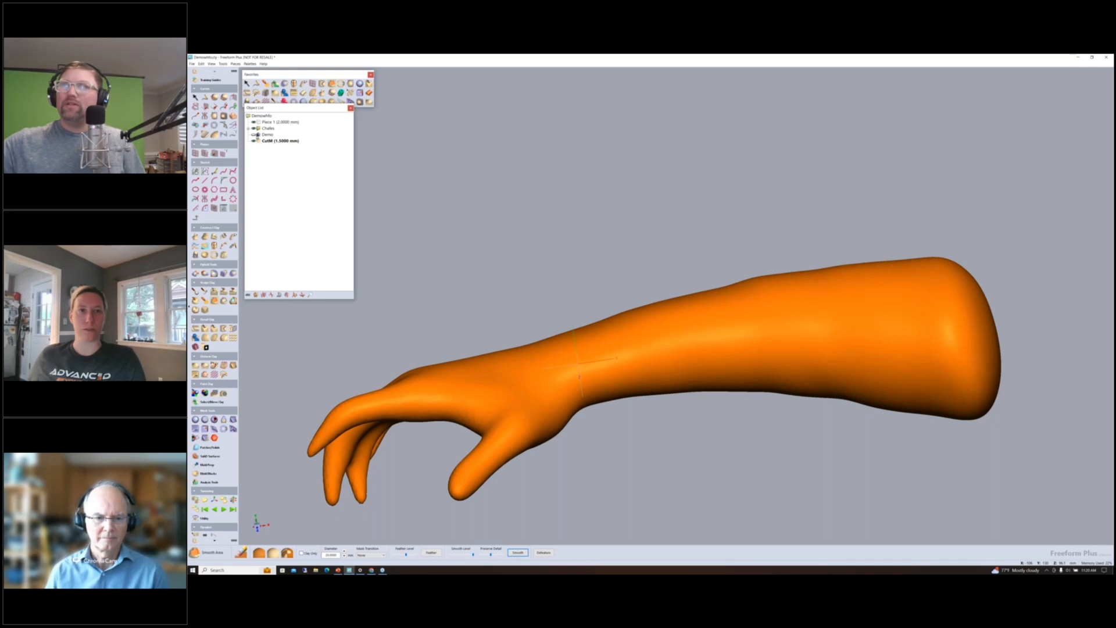
Step: Compare the smoothed clay with the original scan by showing the Demo mesh over it, and hide the mesh again
left_click(255, 135)
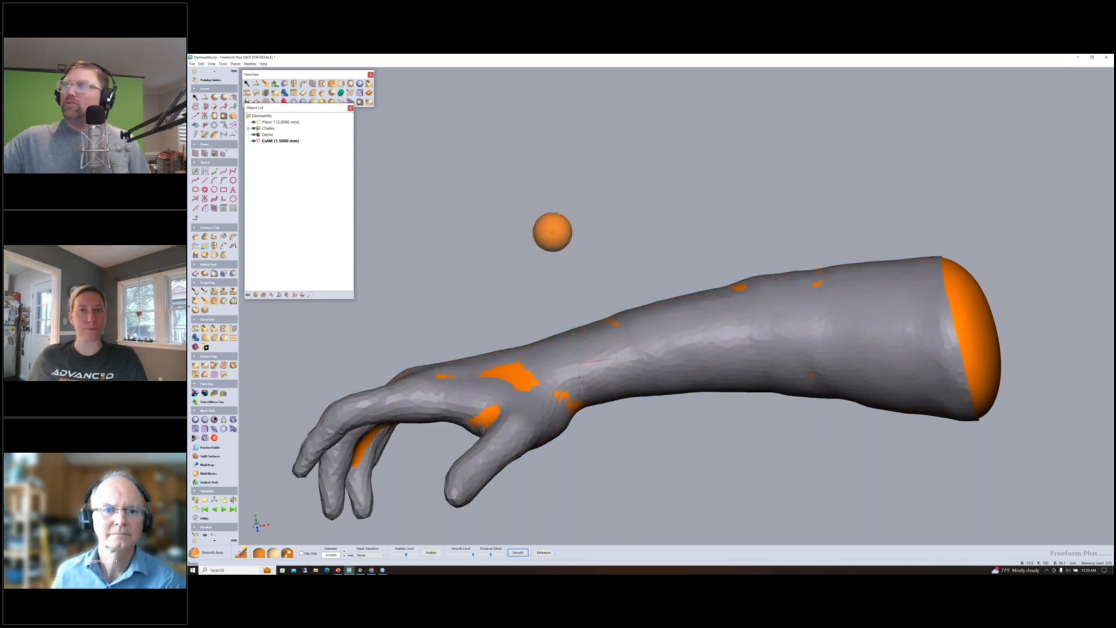
middle_click_drag(608, 221, 630, 143)
middle_click_drag(600, 279, 474, 299)
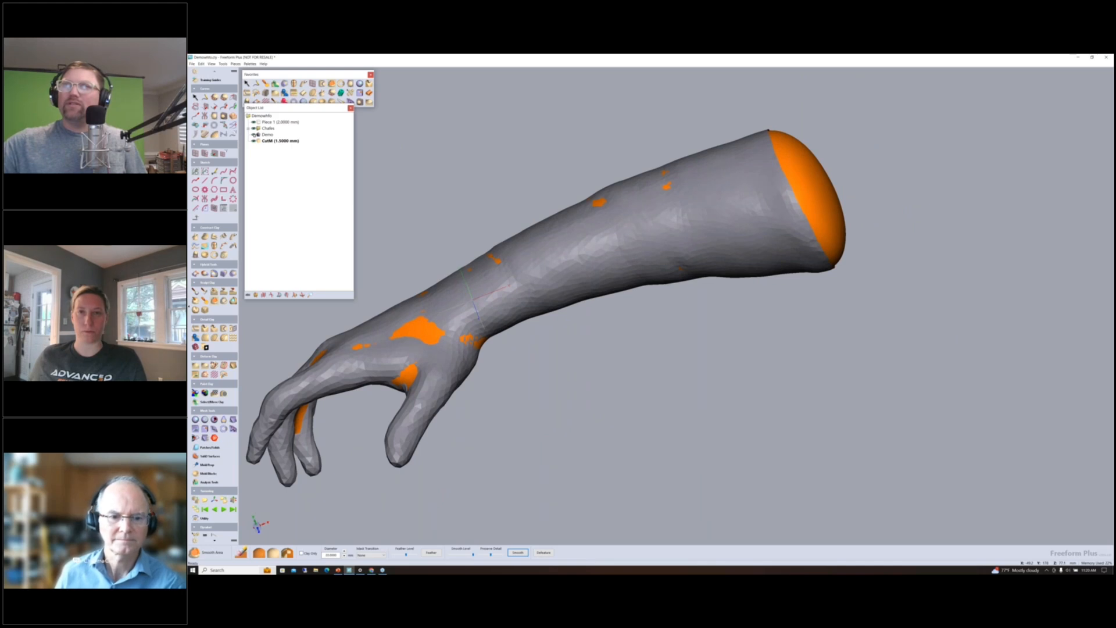
left_click(253, 134)
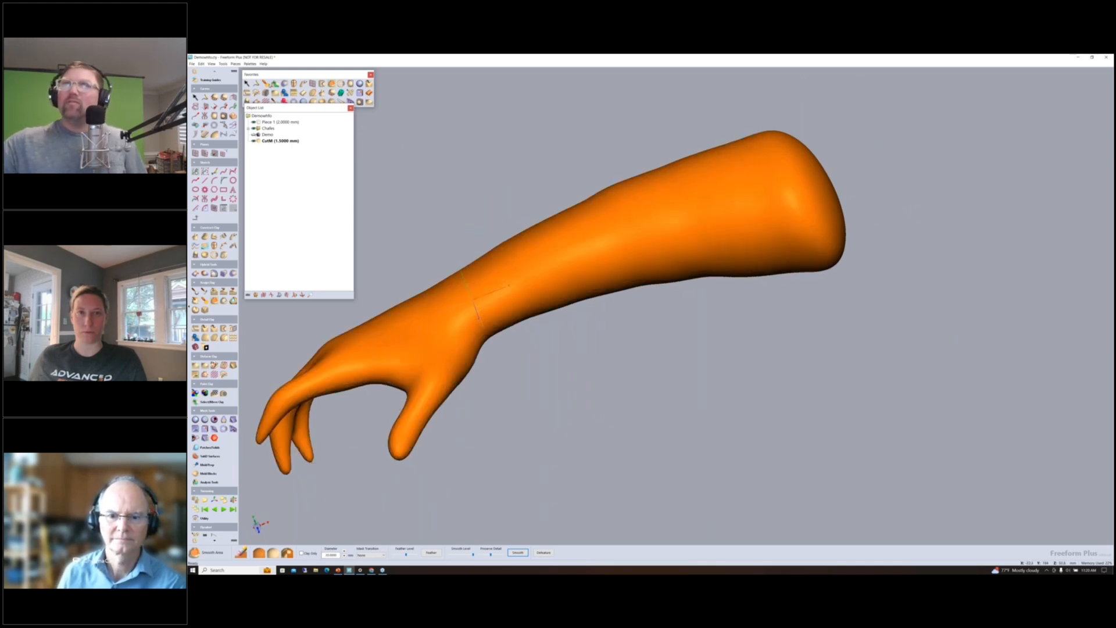
Step: Enlarge the freehand smoothing tool considerably and even out the clay surface of the forearm
left_click(265, 86)
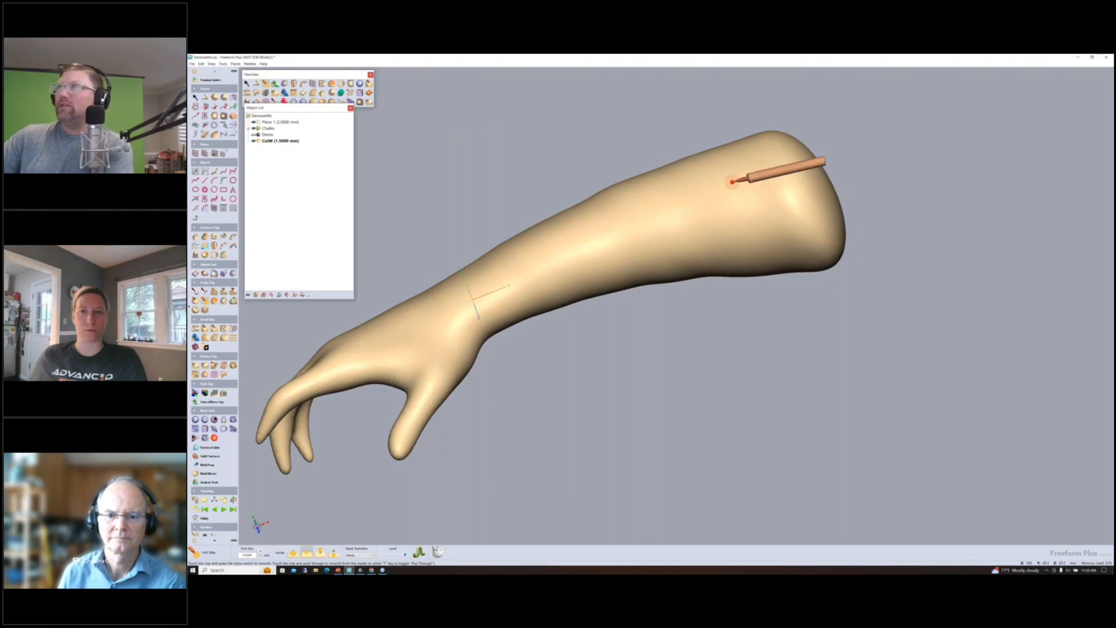
key("plus")
key("plus")
key("plus")
key("plus")
key("plus")
key("plus")
key("plus")
middle_click_drag(644, 185, 667, 201)
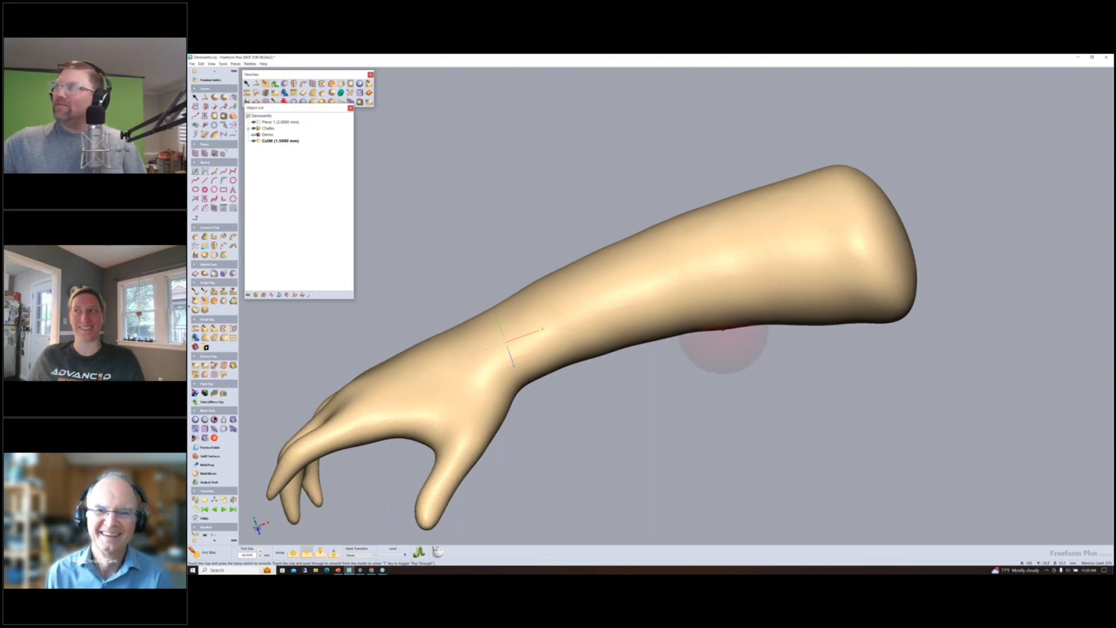
middle_click_drag(870, 231, 867, 327)
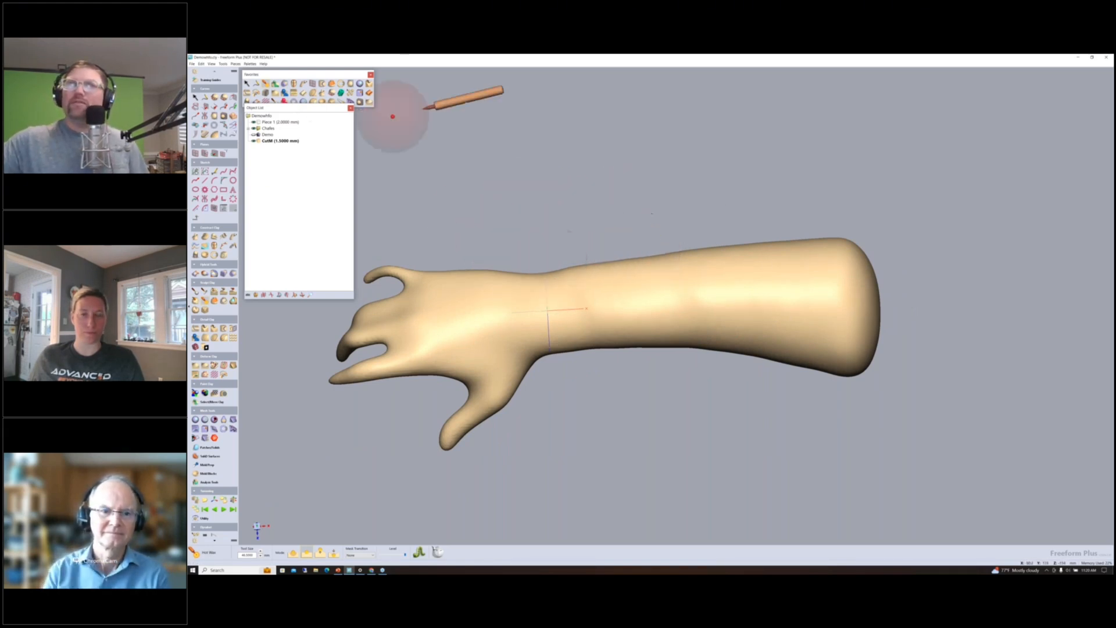
Step: Start Emboss Area on the clay arm and load the radial gradient image as its custom pattern
left_click(284, 93)
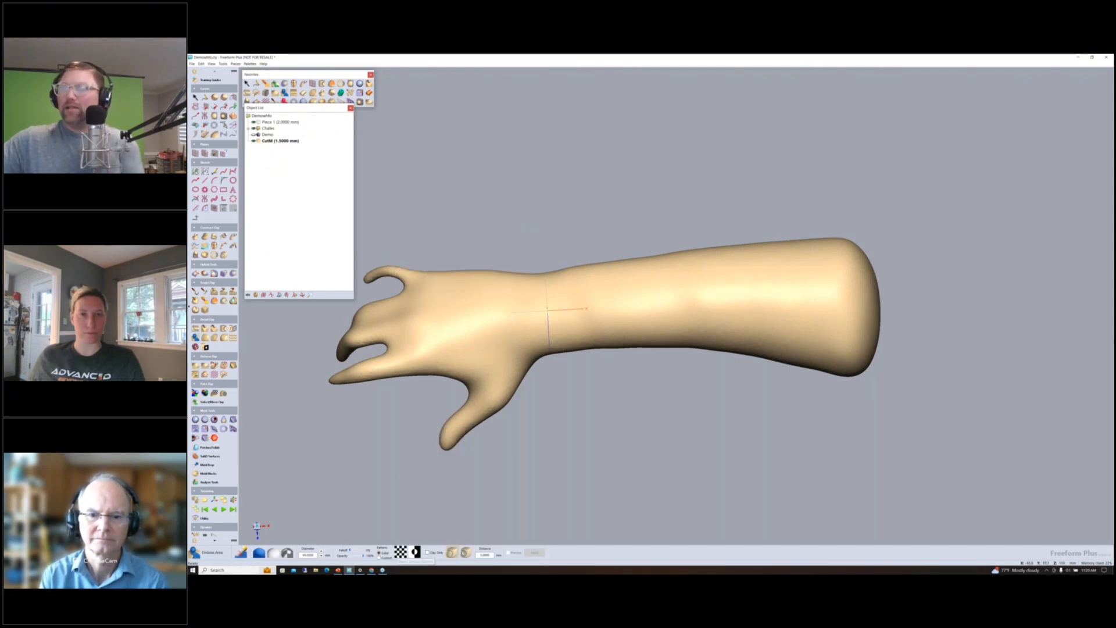
left_click(400, 553)
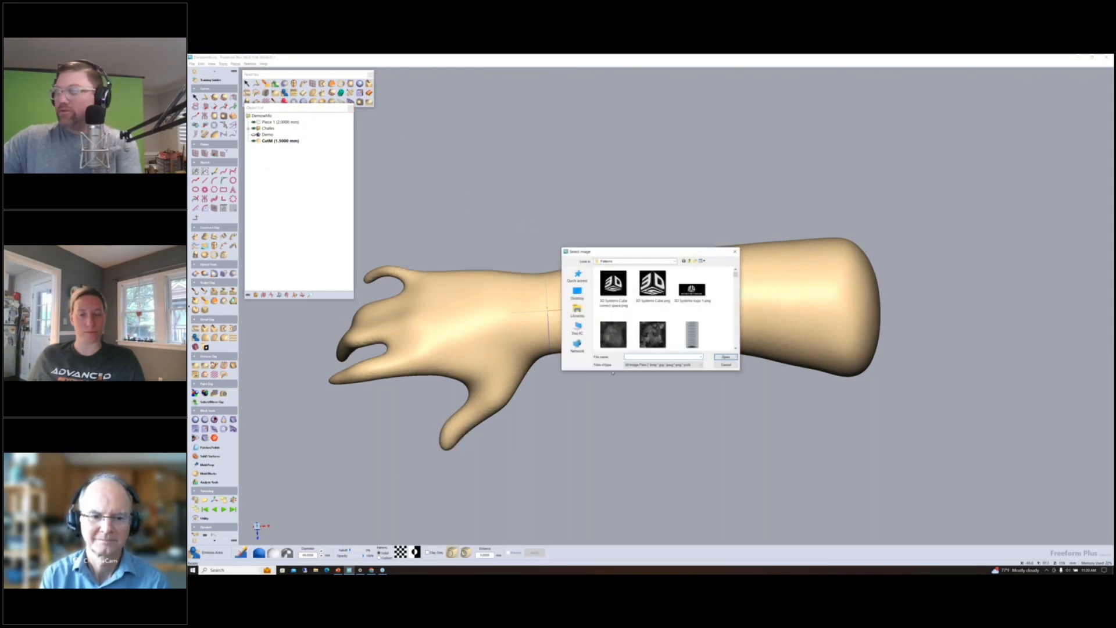
type("hand")
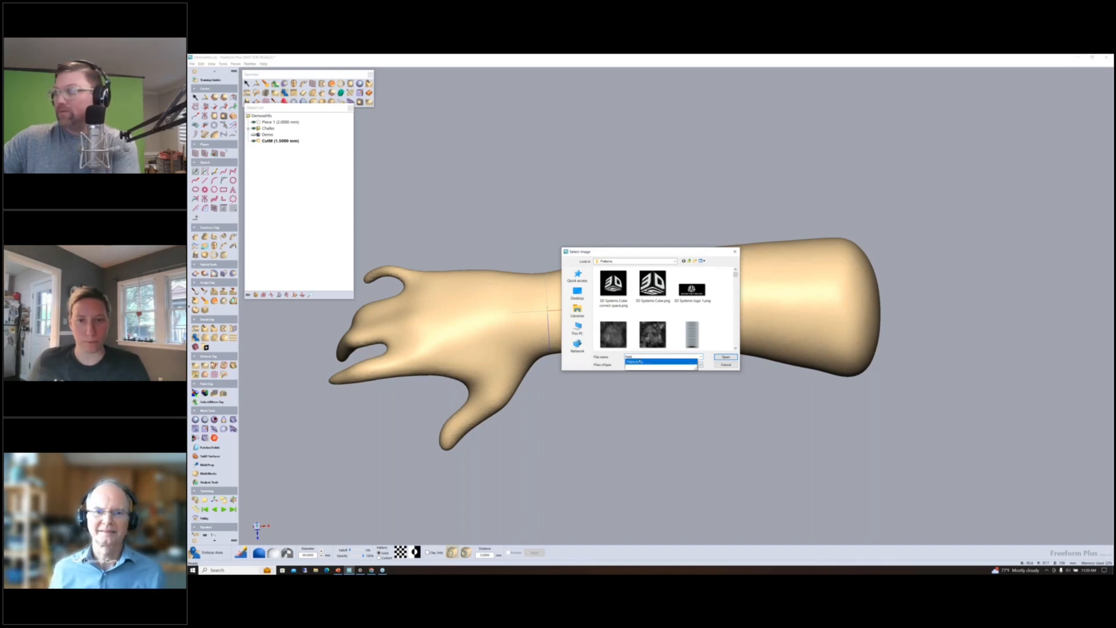
left_click(665, 364)
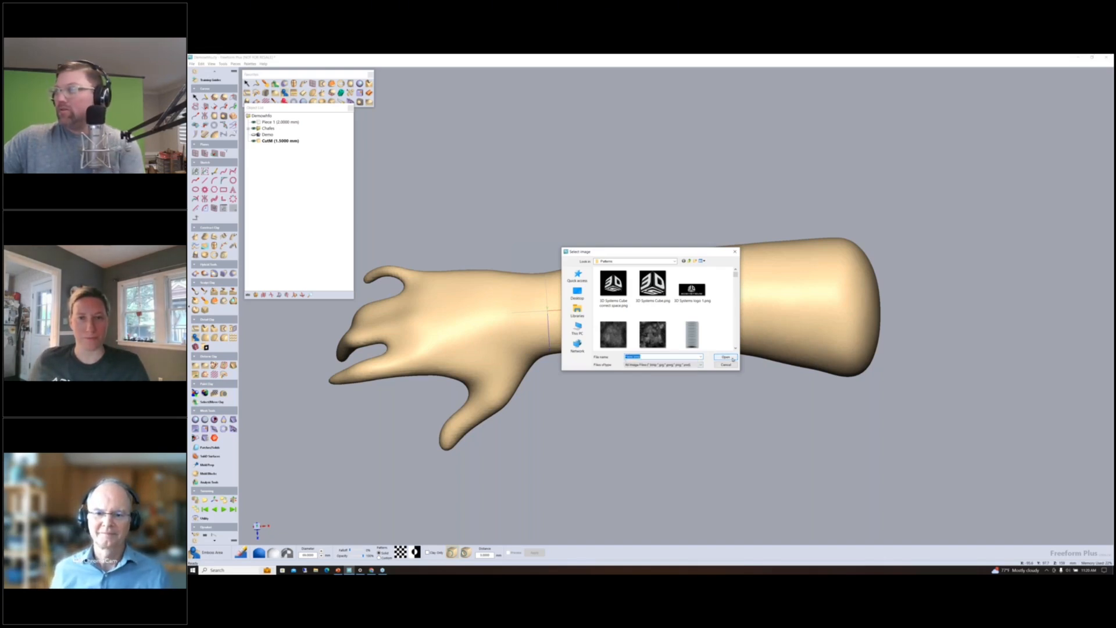
left_click(732, 358)
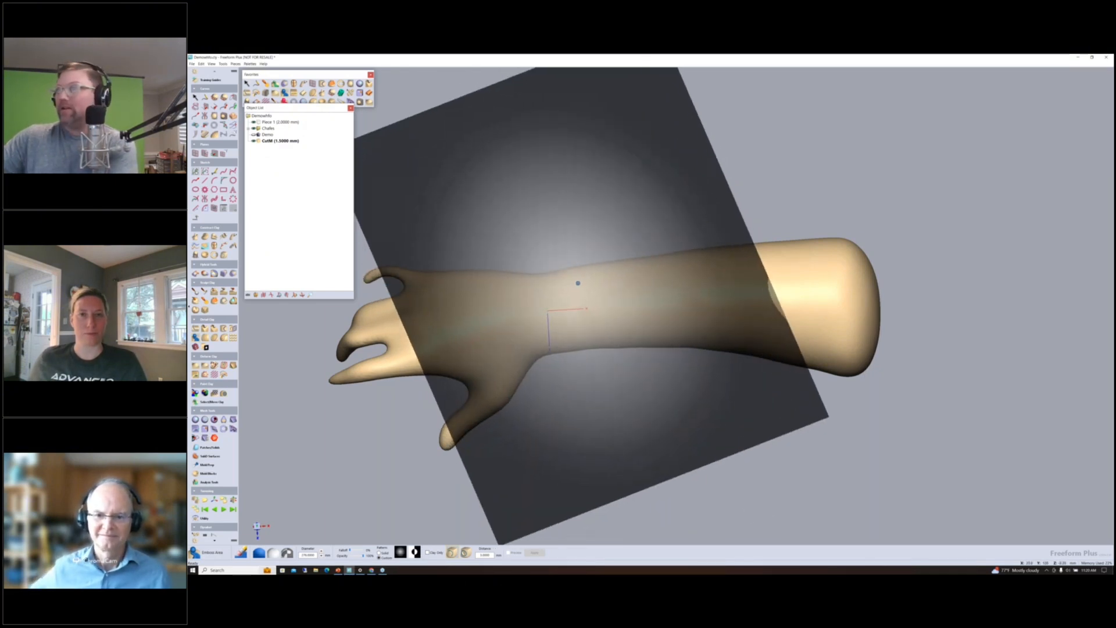
Step: Shrink the gradient pattern to about the width of the wrist and stamp it once on the bony outer side of the wrist
key("minus")
key("minus")
key("minus")
key("minus")
key("minus")
key("minus")
key("minus")
key("minus")
key("minus")
key("minus")
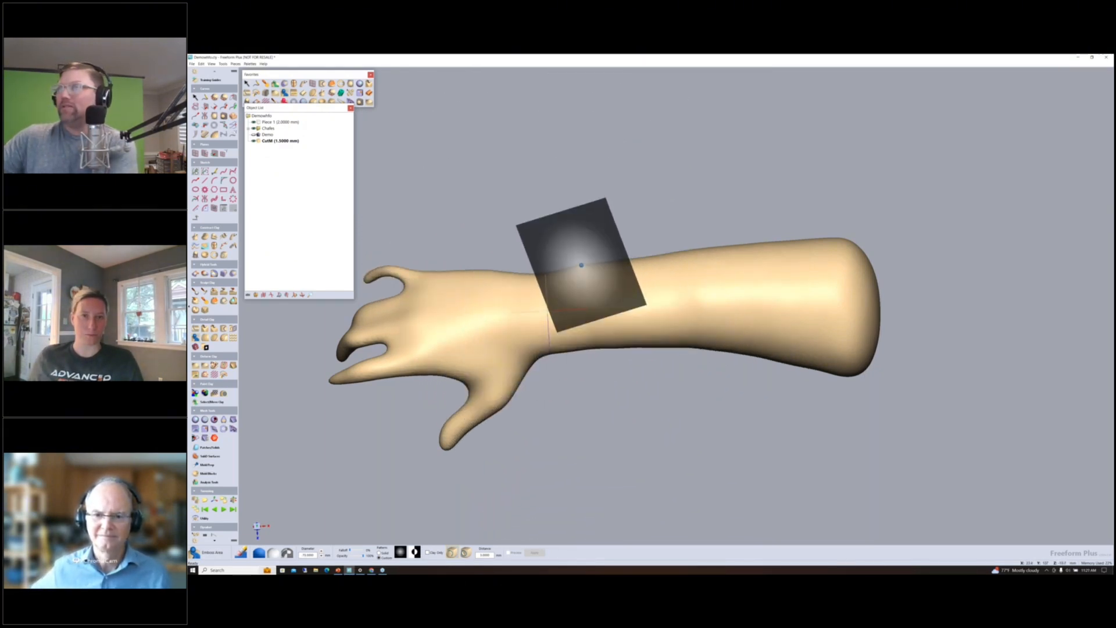
middle_click_drag(566, 245, 698, 233)
middle_click_drag(658, 332, 653, 324)
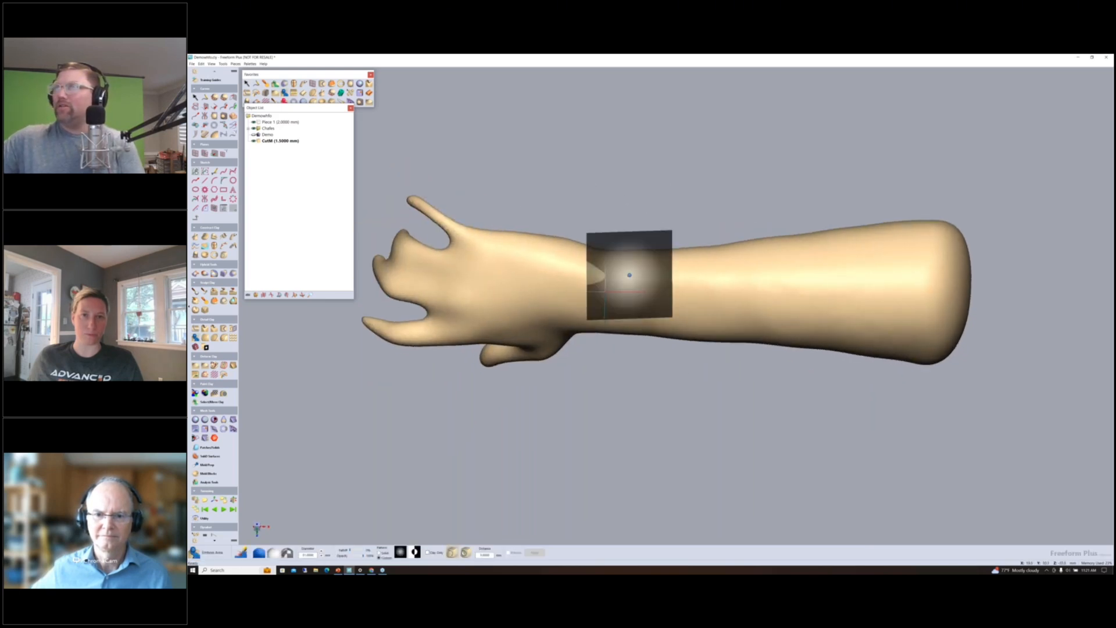
left_click(625, 270)
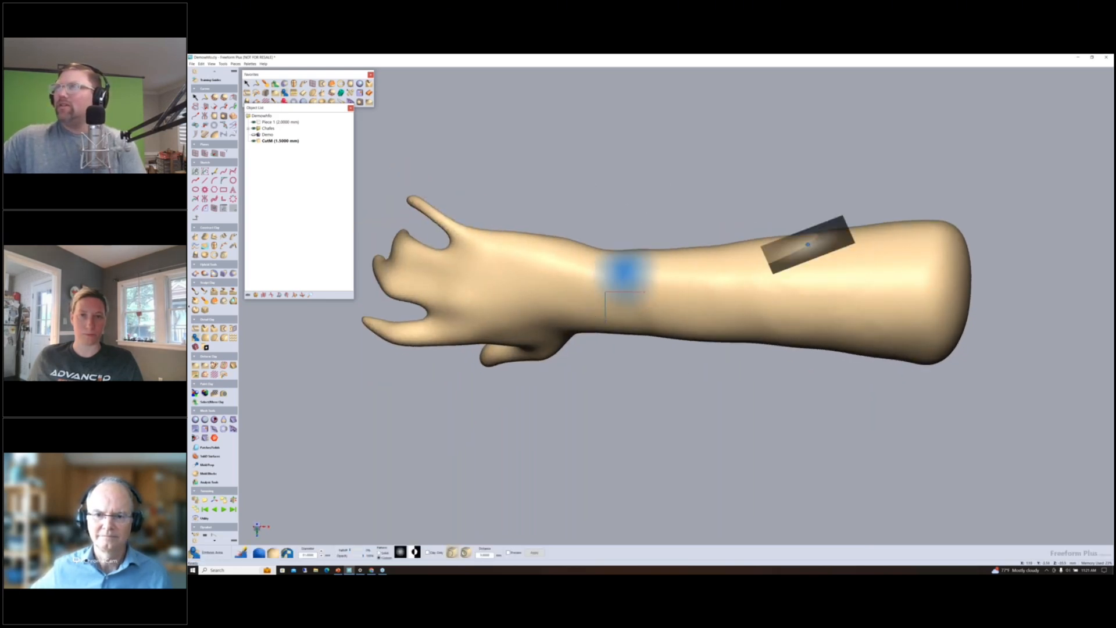
mouse_move(808, 244)
middle_mouse_down()
mouse_move(812, 216)
mouse_move(641, 369)
middle_mouse_up()
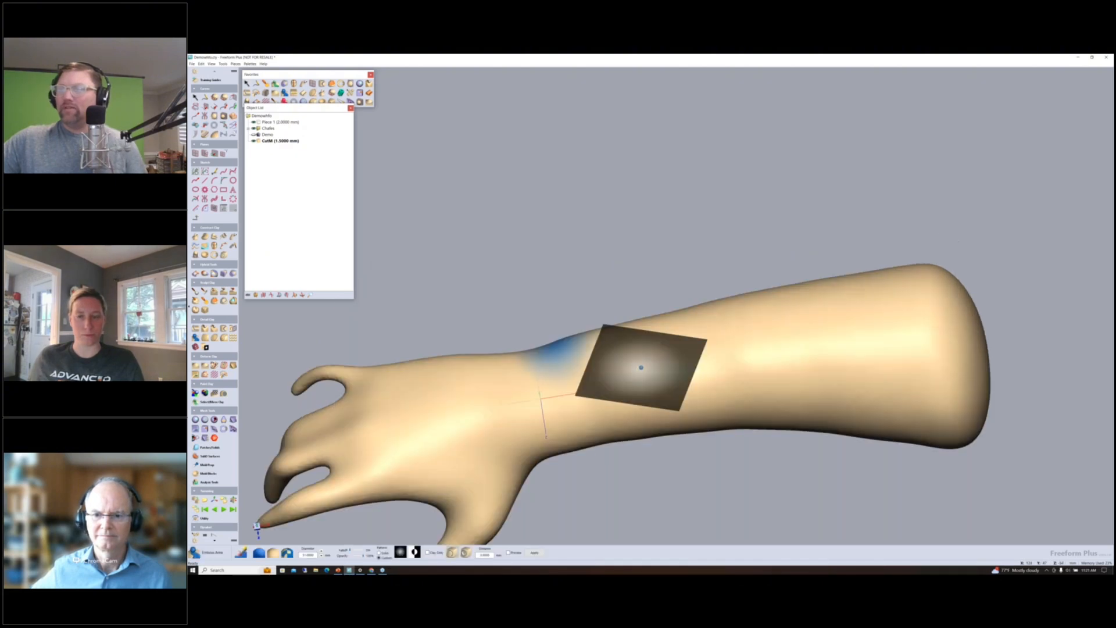
Step: Apply the emboss to the outer wrist and compare the raised clay with the original scan by temporarily showing the Demo mesh
left_click(533, 553)
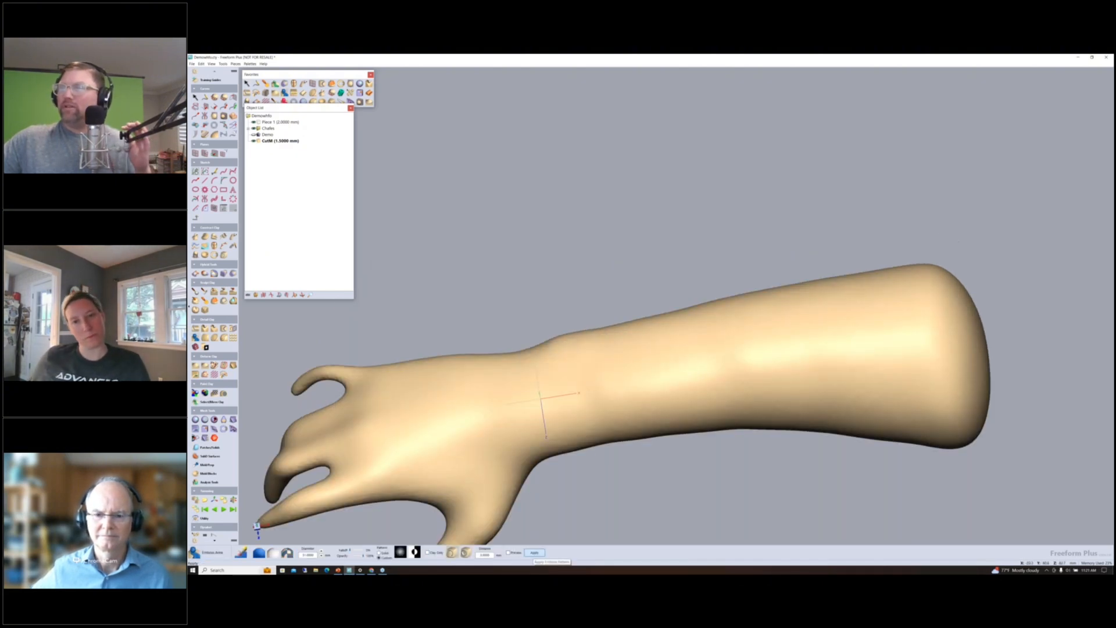
mouse_move(633, 282)
middle_mouse_down()
mouse_move(631, 235)
mouse_move(642, 282)
mouse_move(633, 270)
middle_mouse_up()
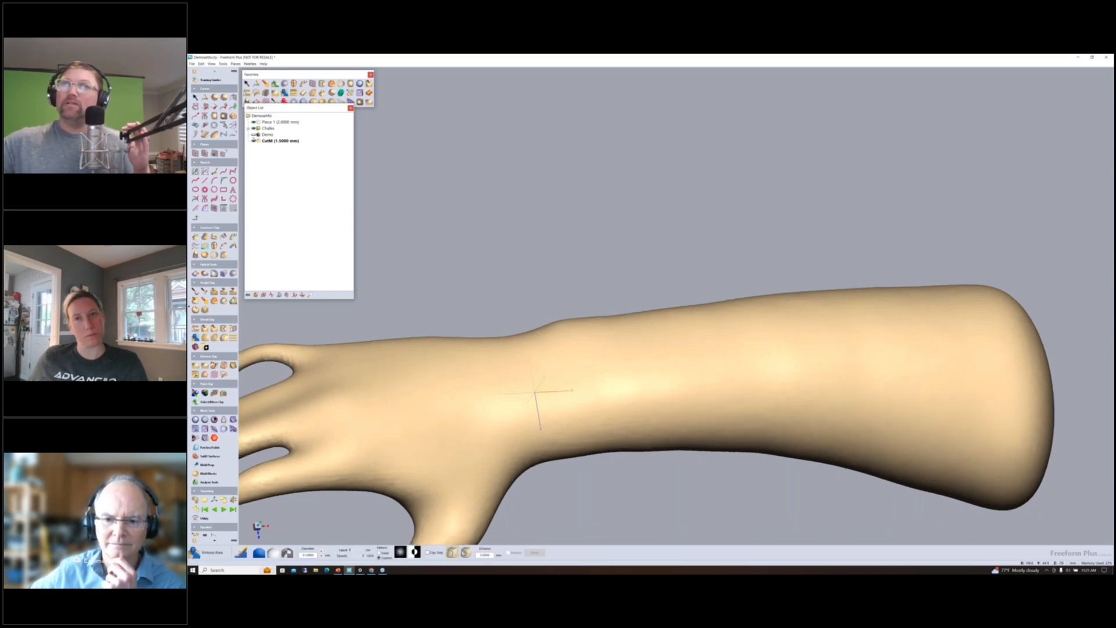
left_click(254, 135)
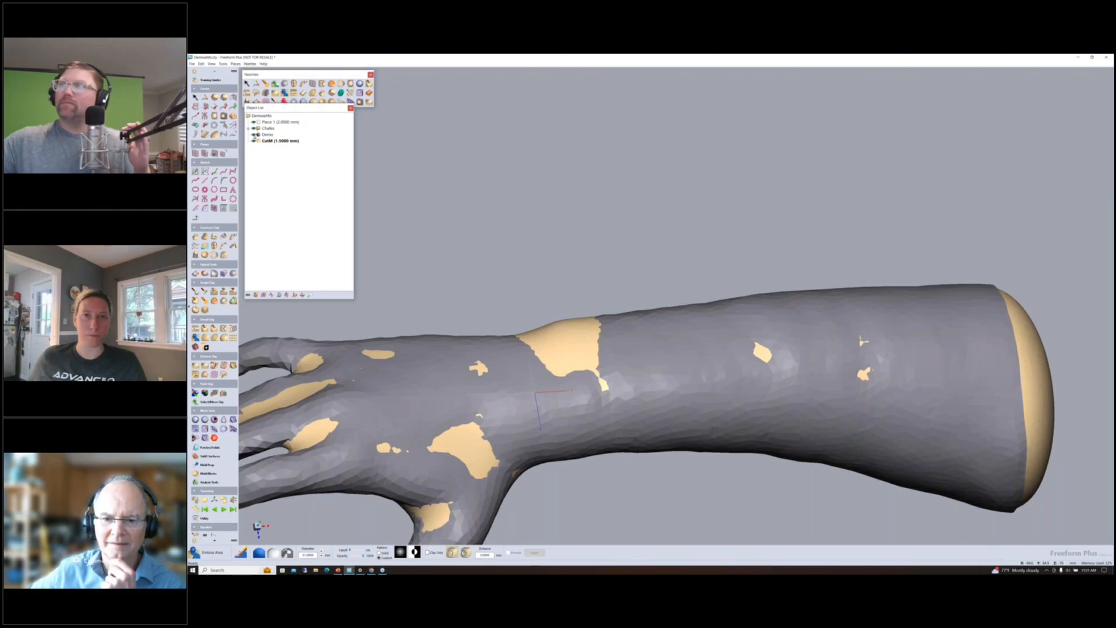
left_click(254, 135)
middle_click_drag(635, 333, 588, 293)
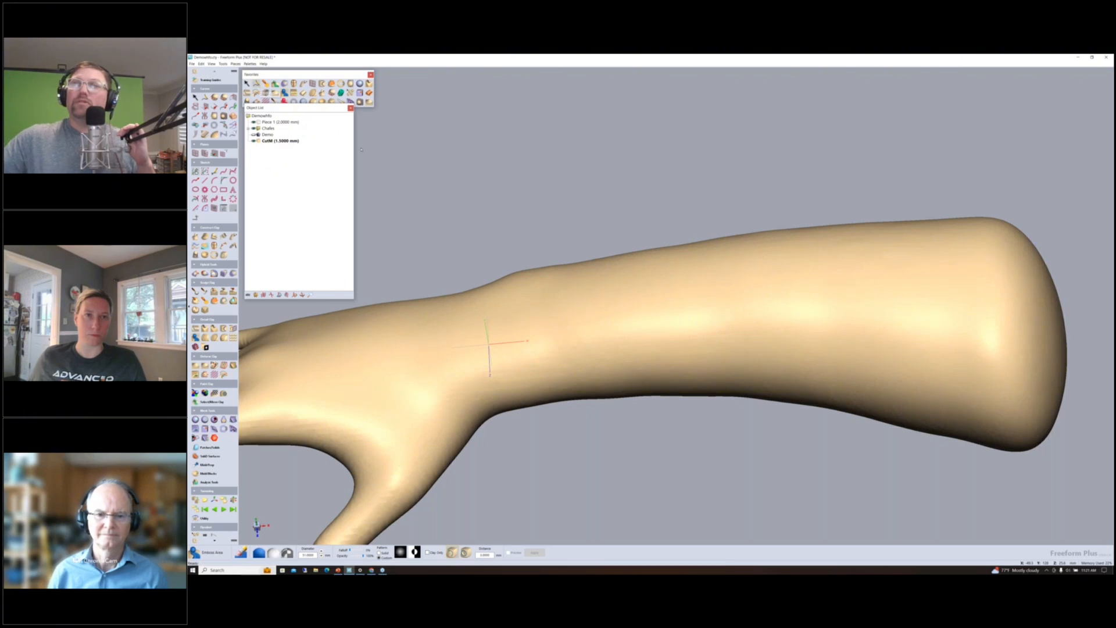
Step: Draw a closed curve on the clay surface around the base of the thumb
key("d")
middle_click_drag(563, 264, 643, 160)
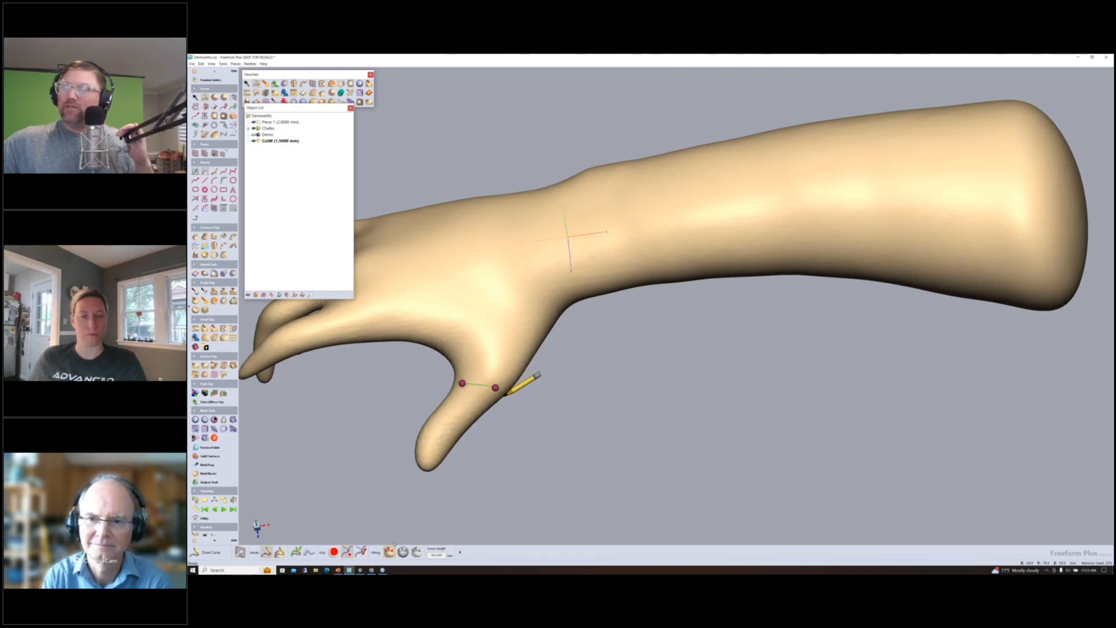
middle_click_drag(513, 382, 532, 369)
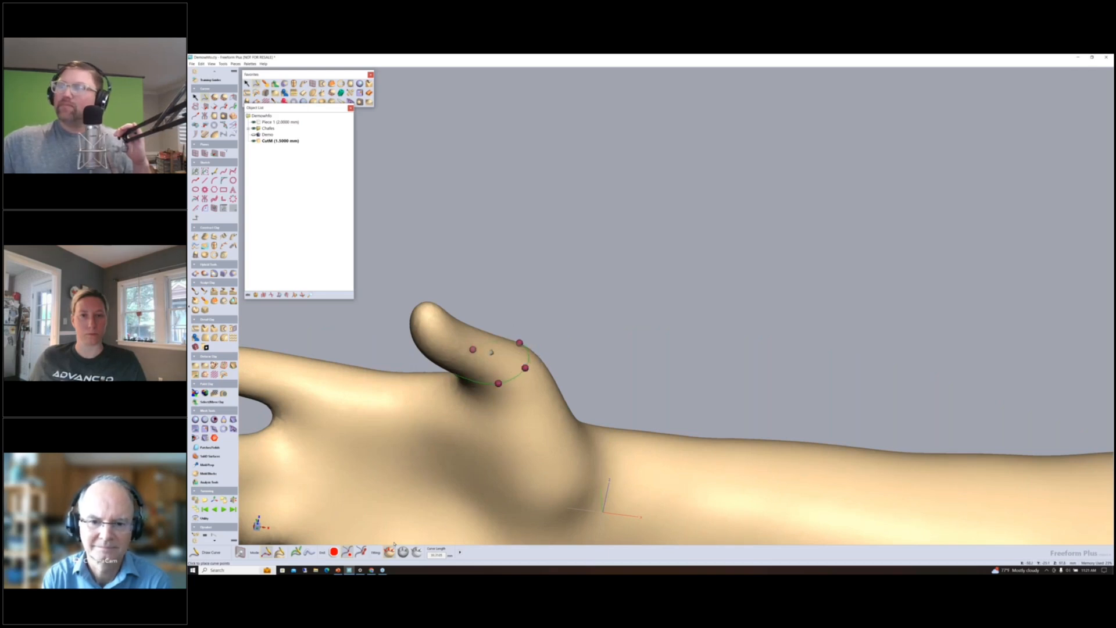
mouse_move(492, 352)
middle_mouse_down()
mouse_move(600, 329)
mouse_move(556, 304)
mouse_move(522, 302)
middle_mouse_up()
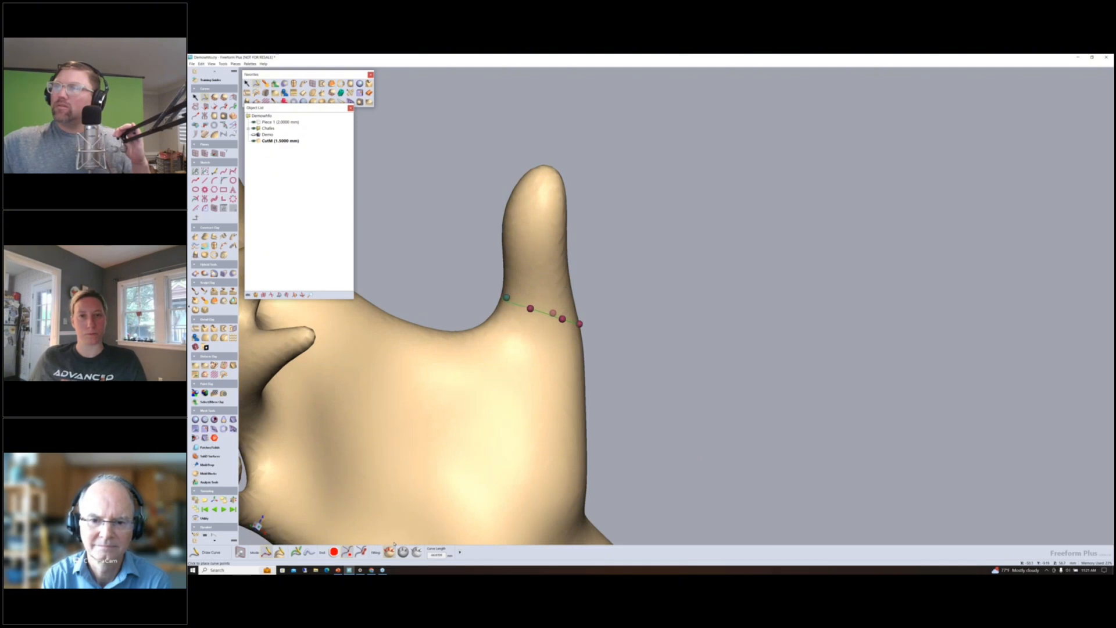
middle_click_drag(552, 256, 616, 189)
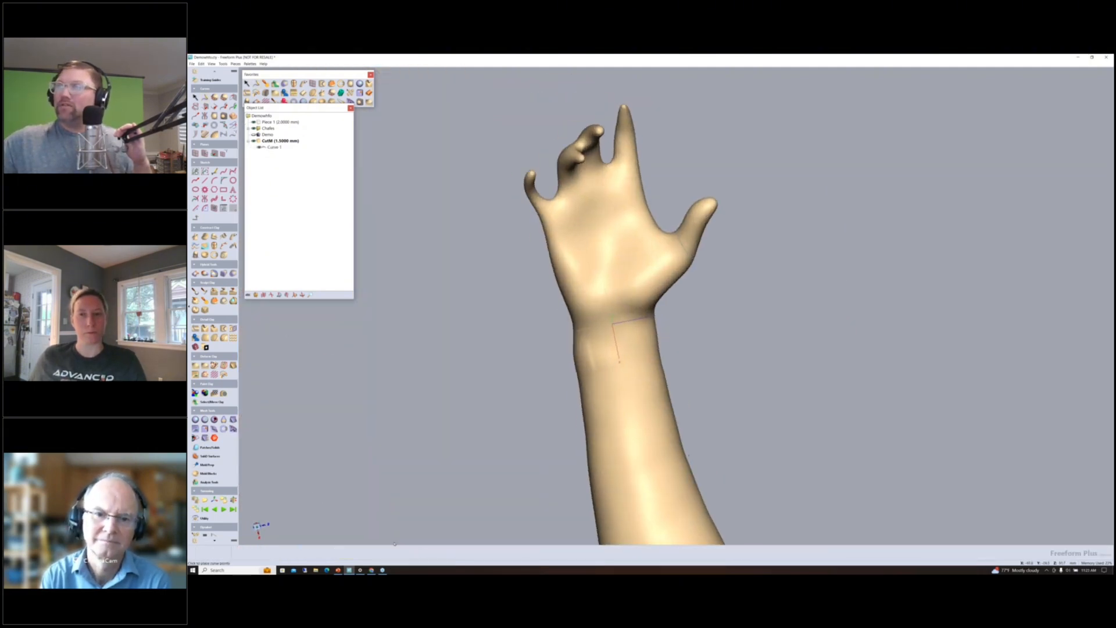
Step: Start a second surface curve across the palm, around the index-finger side of the hand and along the thumb side of the forearm
left_click(592, 214)
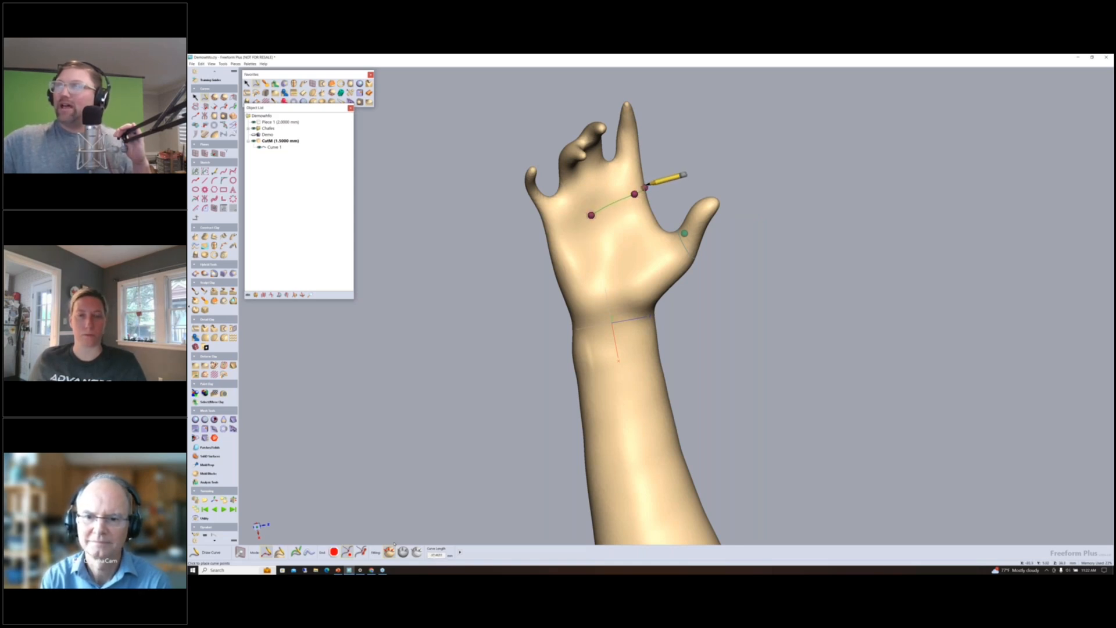
mouse_move(647, 186)
middle_mouse_down()
mouse_move(581, 227)
mouse_move(598, 232)
middle_mouse_up()
middle_click_drag(668, 202, 569, 244)
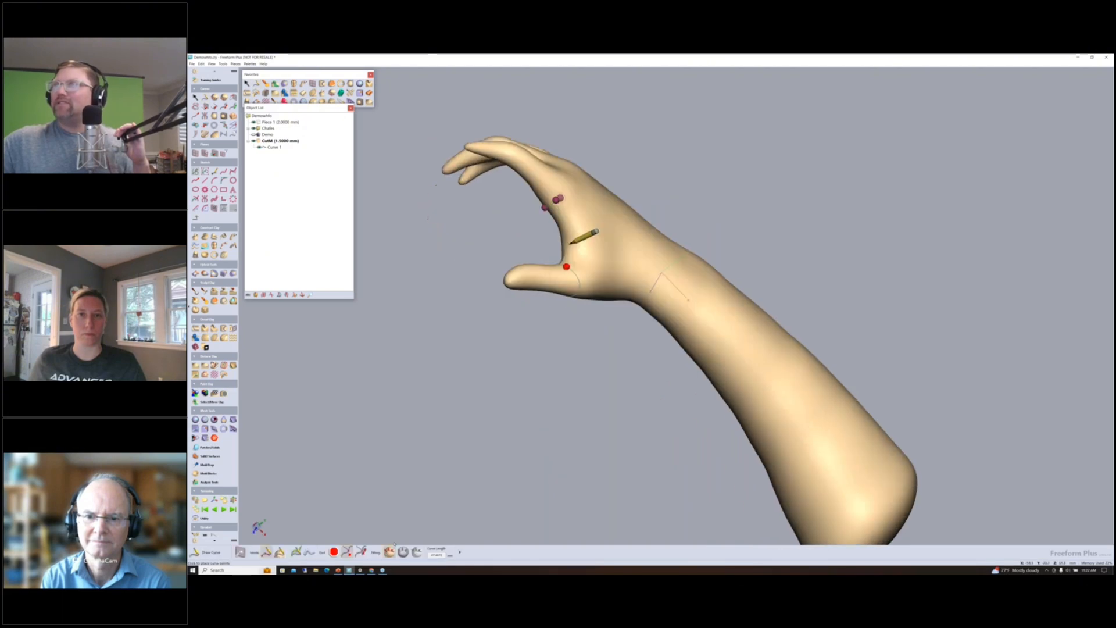
middle_click_drag(623, 207, 611, 224)
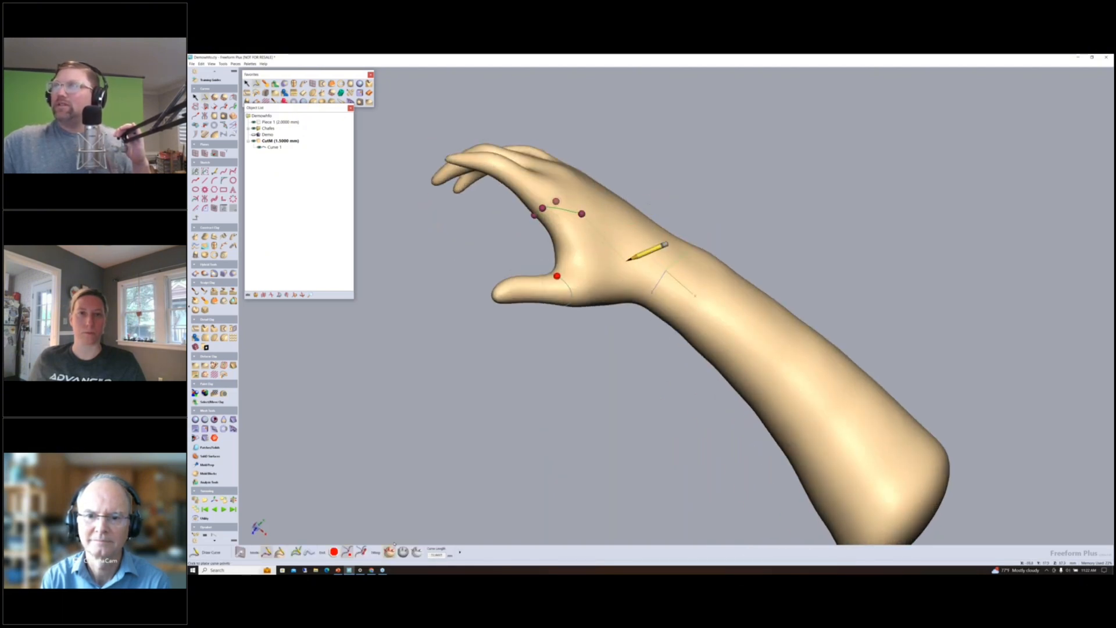
left_click(625, 260)
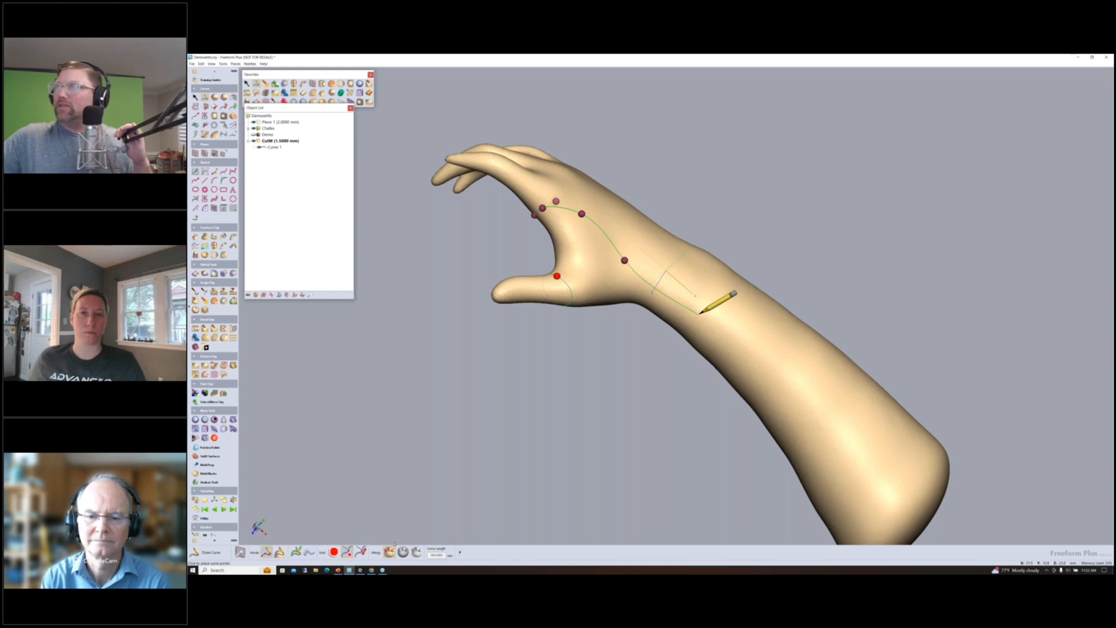
left_click(699, 314)
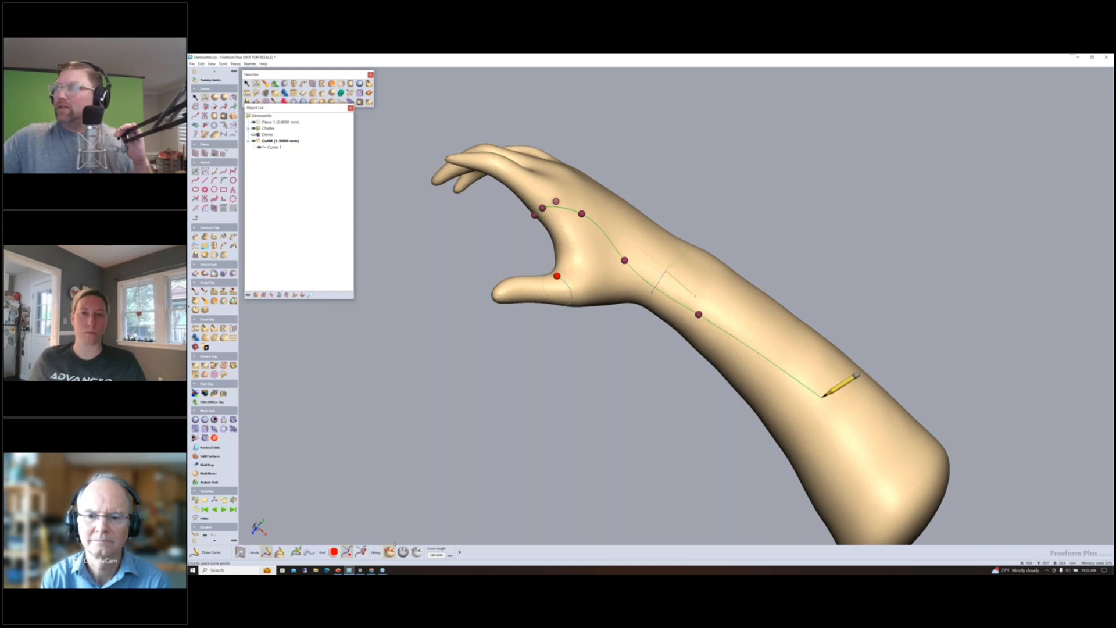
left_click(835, 440)
left_click(870, 473)
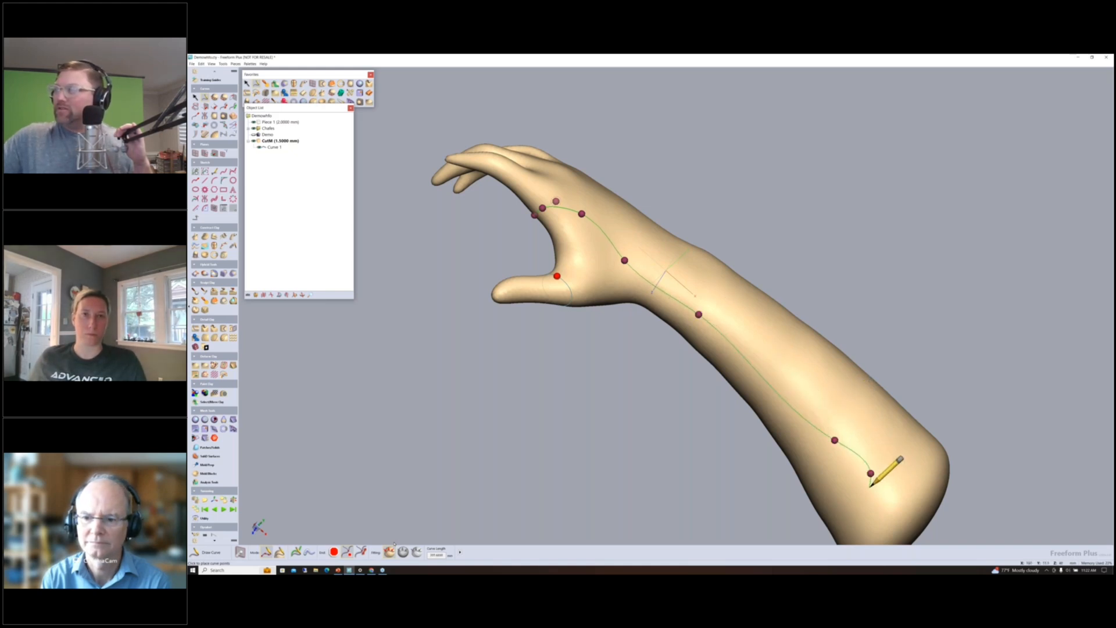
Step: Continue the long curve around the forearm near its elbow end to the opposite side
middle_click_drag(830, 491, 882, 228)
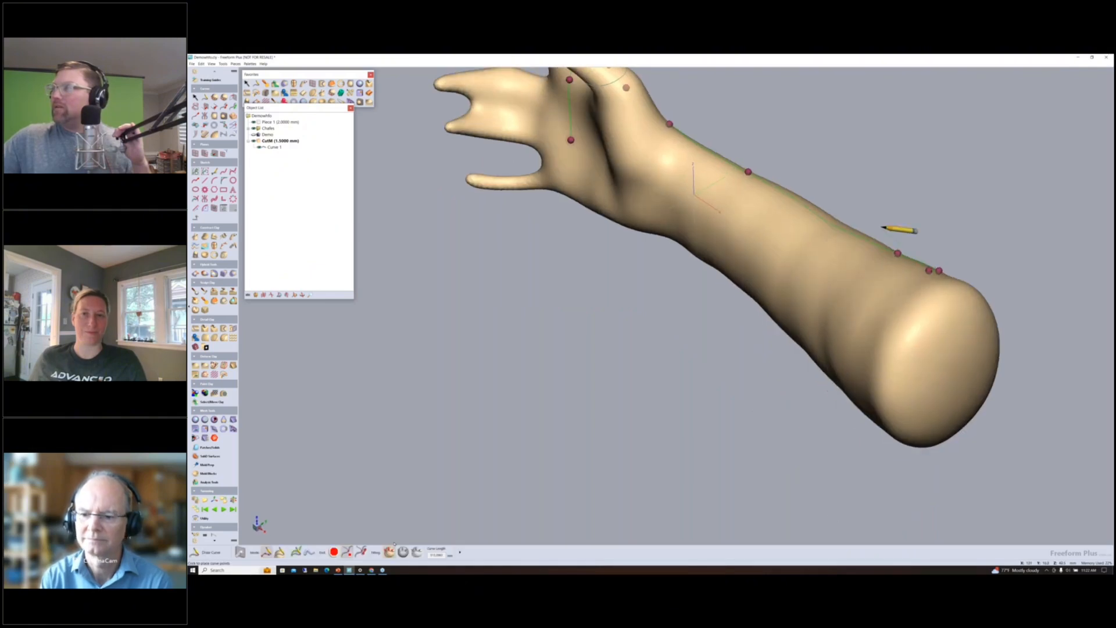
left_click(878, 324)
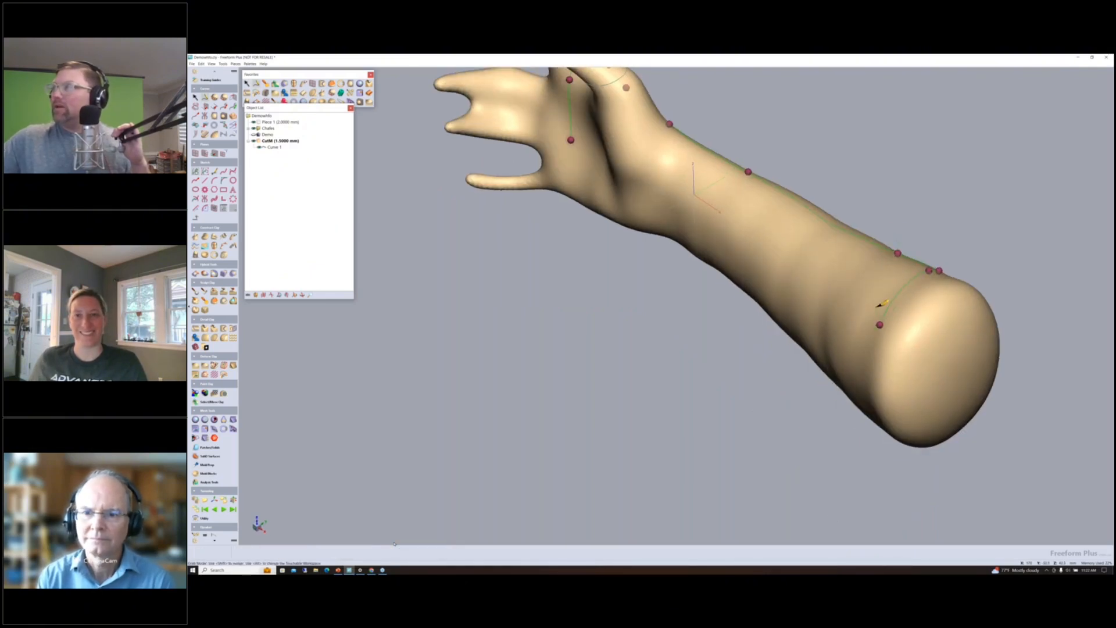
mouse_move(879, 305)
middle_mouse_down()
mouse_move(853, 180)
mouse_move(870, 205)
middle_mouse_up()
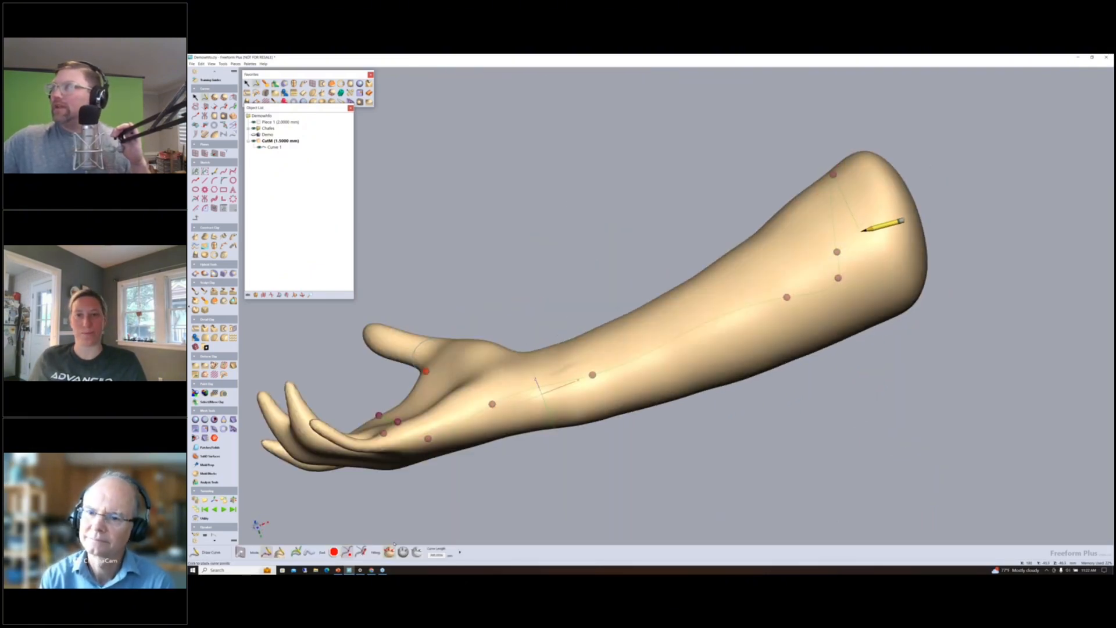
left_click(864, 229)
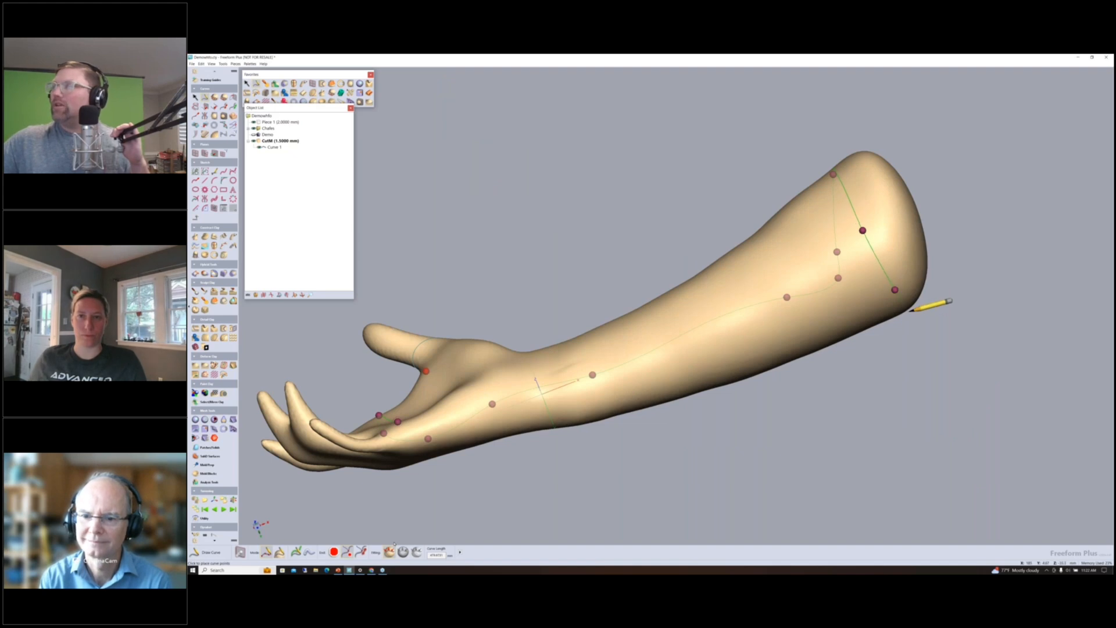
mouse_move(910, 311)
middle_mouse_down()
mouse_move(867, 256)
mouse_move(829, 232)
middle_mouse_up()
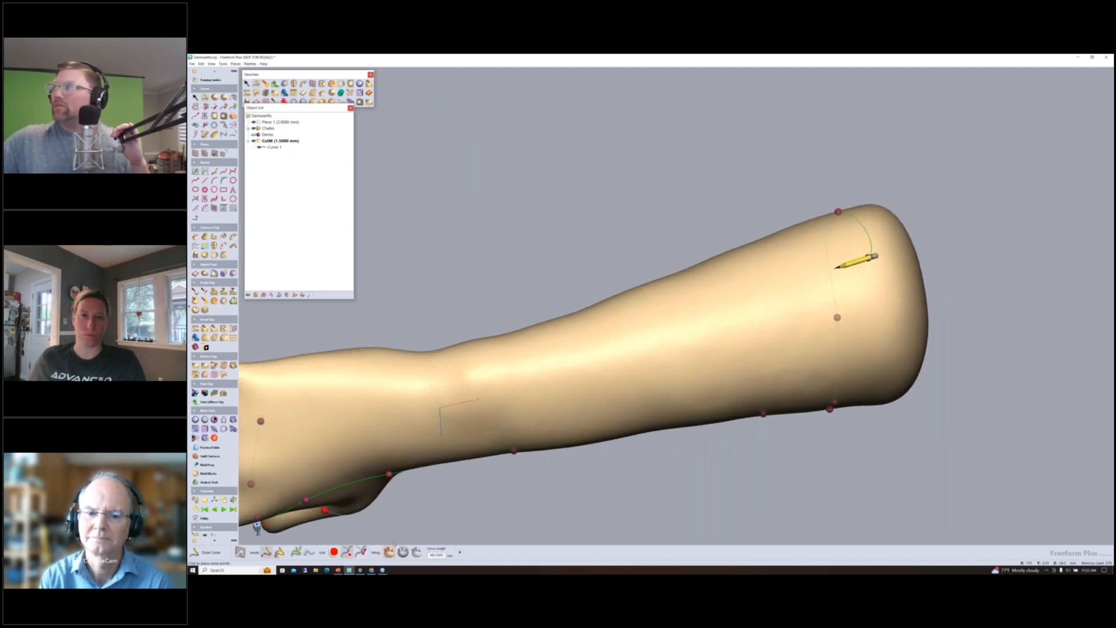
Step: Run the curve back along the forearm, around the raised wrist bone and over the hand, and close it at its starting point in the palm
left_click(685, 318)
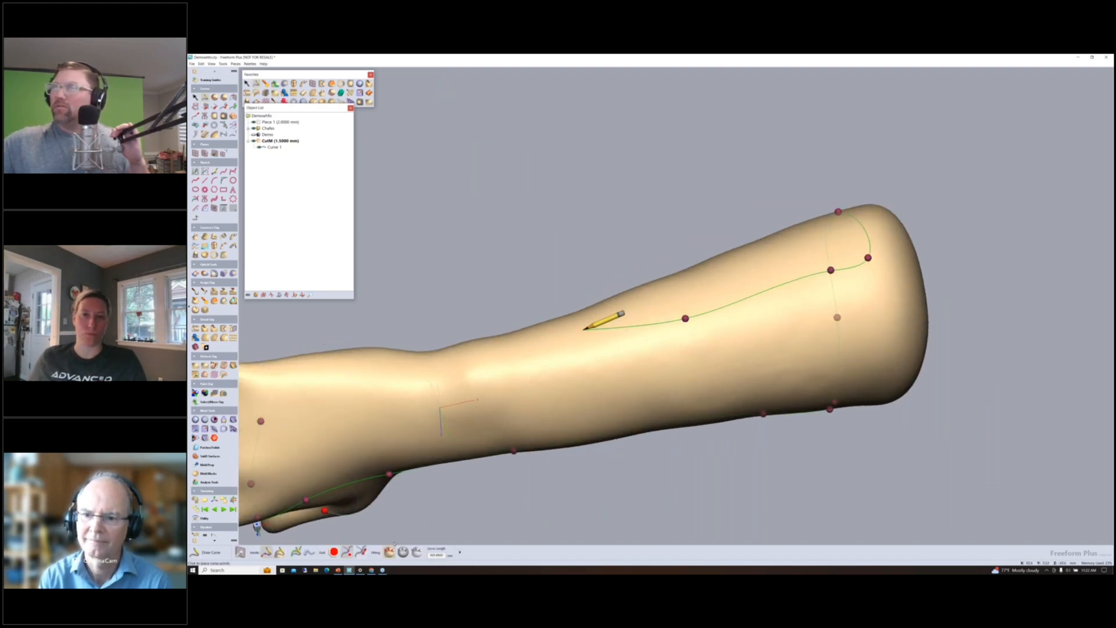
left_click(538, 351)
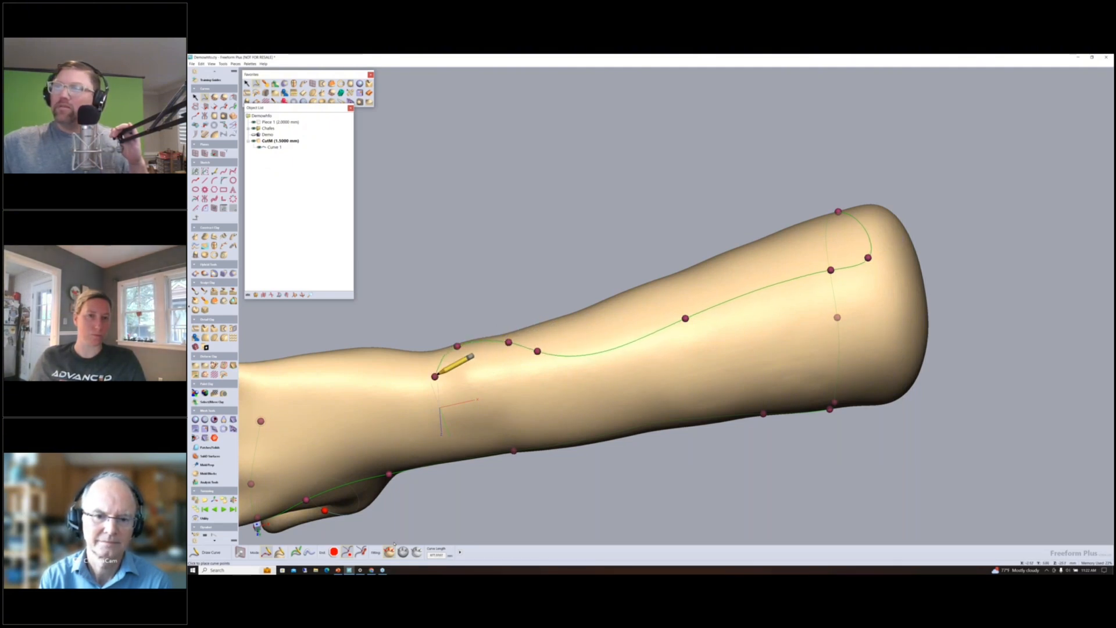
mouse_move(375, 380)
middle_mouse_down()
mouse_move(634, 196)
mouse_move(663, 144)
middle_mouse_up()
mouse_move(716, 187)
middle_mouse_down()
mouse_move(641, 96)
mouse_move(847, 260)
middle_mouse_up()
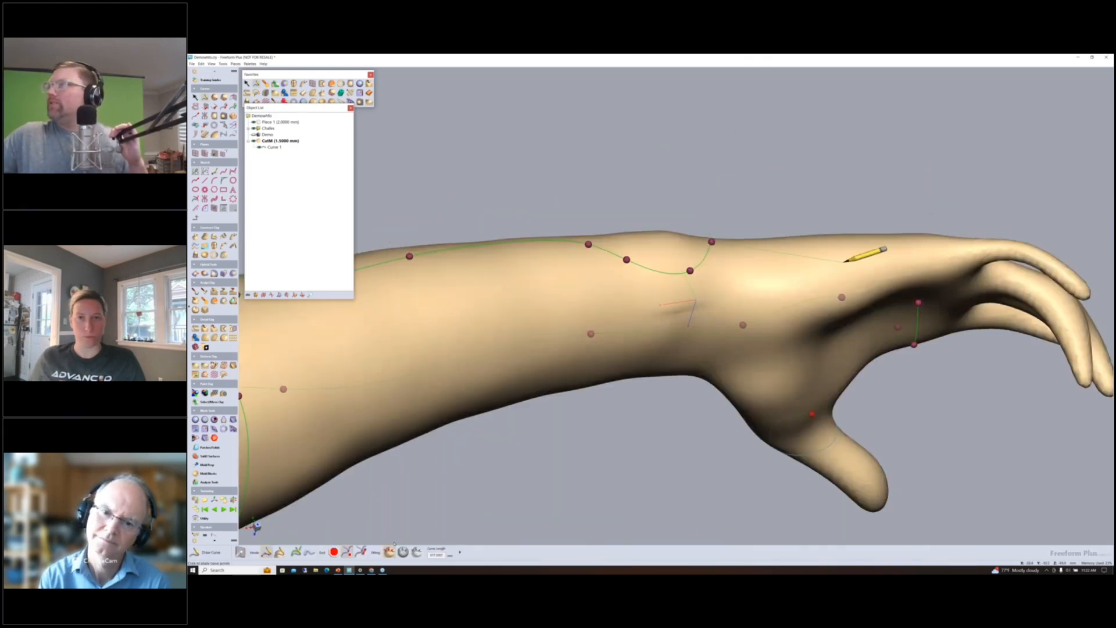
left_click(862, 240)
left_click(917, 240)
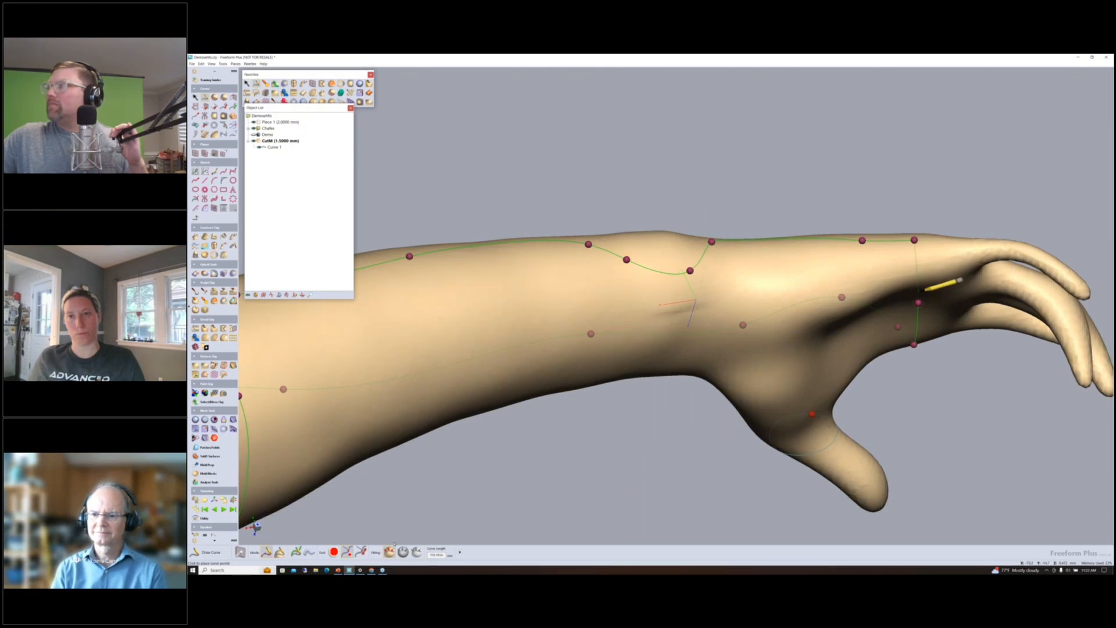
left_click(931, 288)
left_click(919, 302)
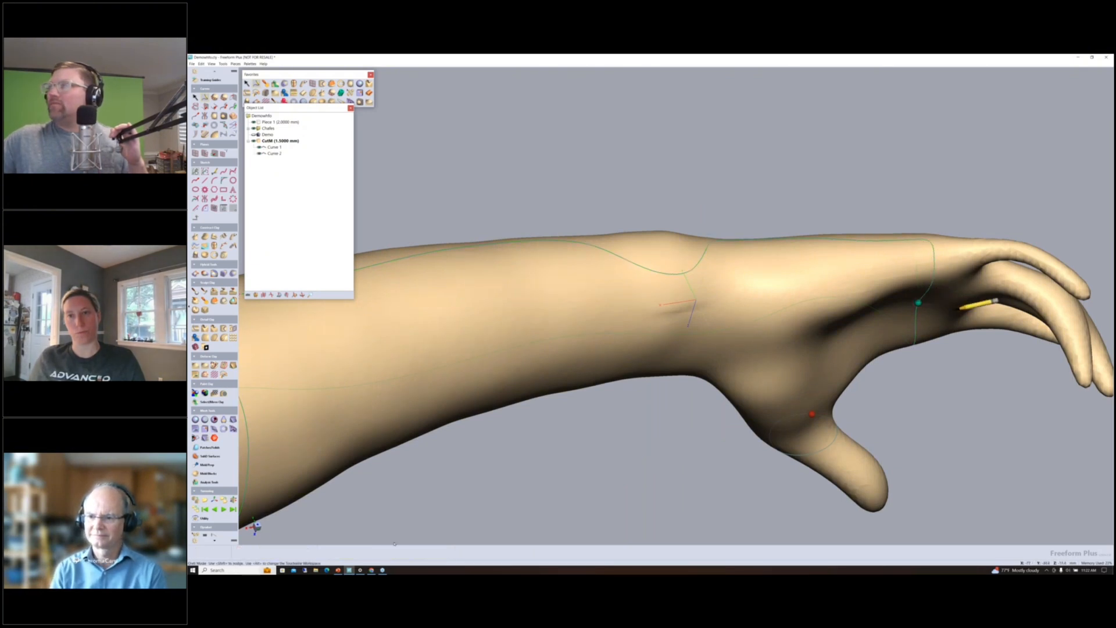
middle_click_drag(959, 308, 843, 384)
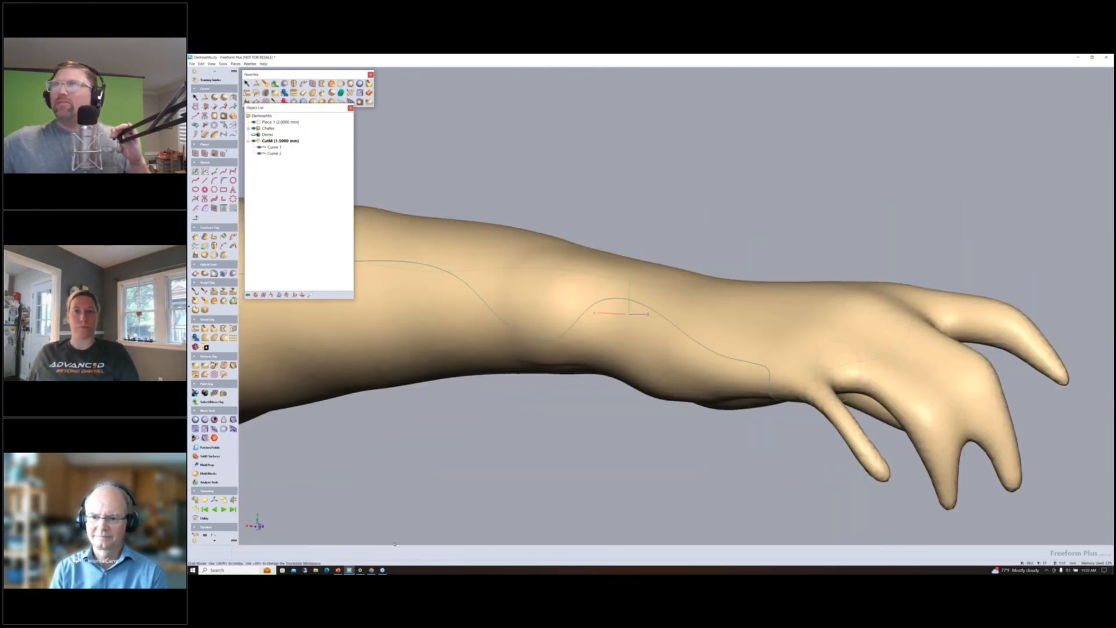
mouse_move(395, 543)
middle_mouse_down()
mouse_move(775, 260)
mouse_move(404, 92)
middle_mouse_up()
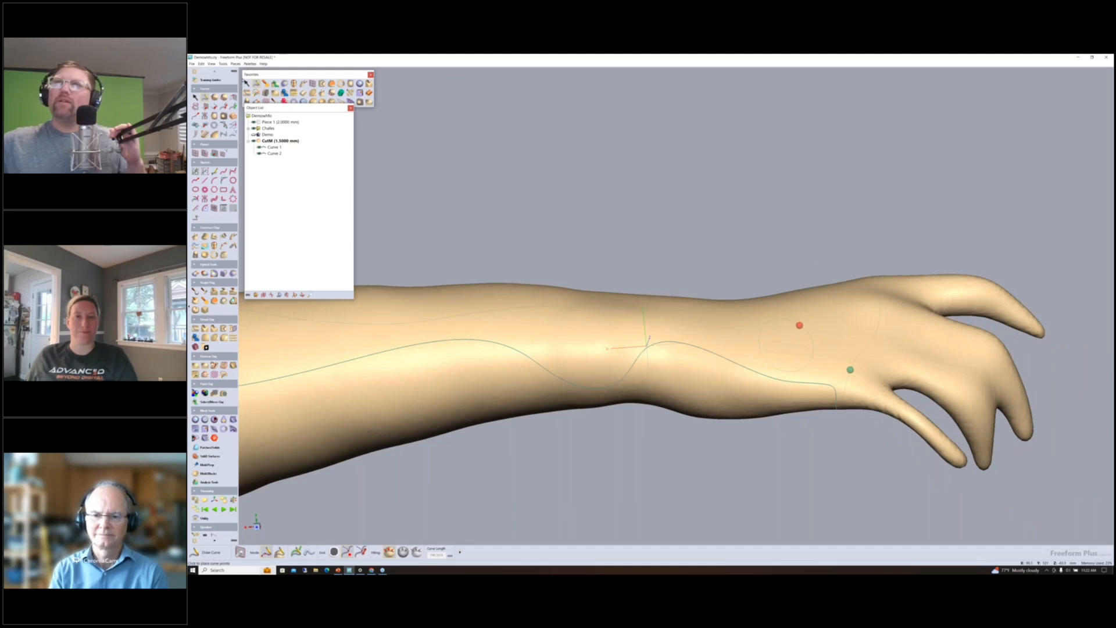
key("Escape")
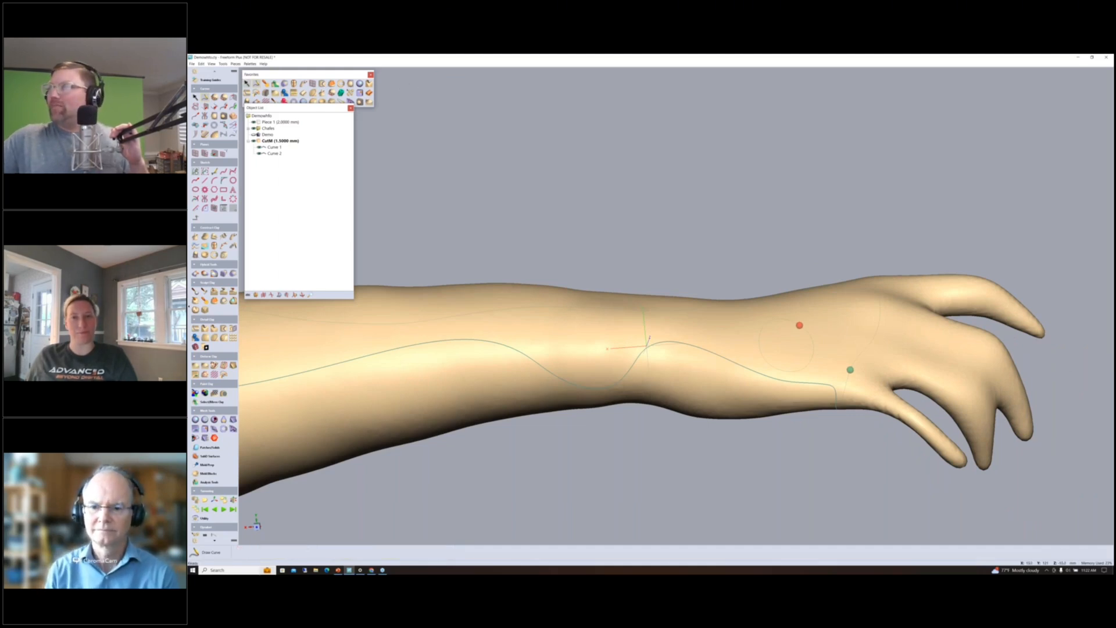
Step: Reshape the long curve between the wrist bone and the little finger by repositioning its control points on the hand
left_click(722, 355)
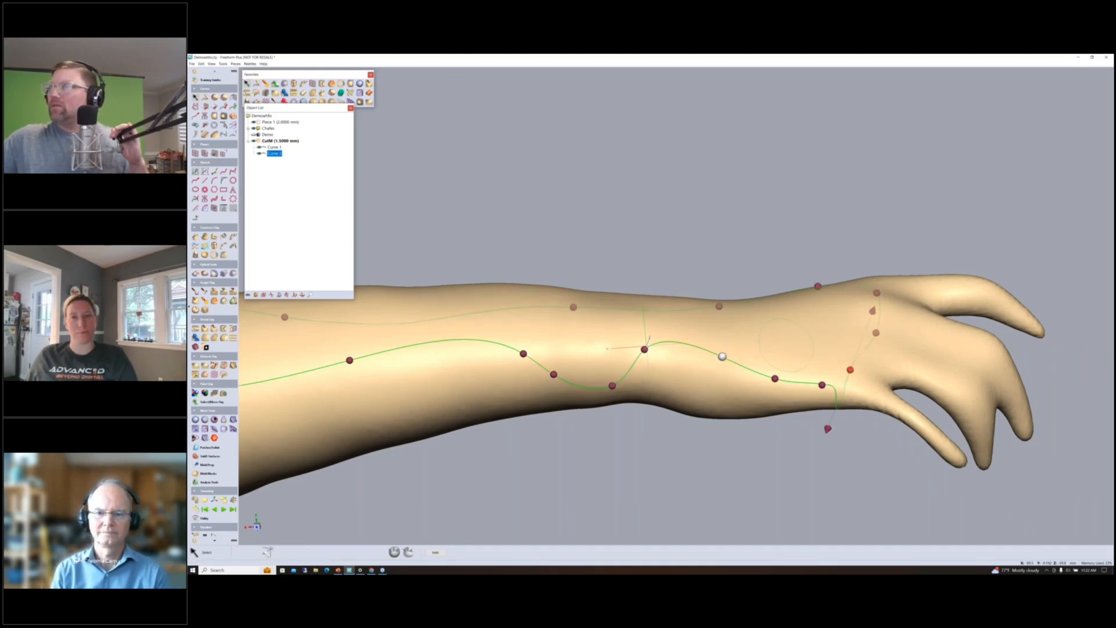
left_click_drag(652, 349, 682, 354)
left_click_drag(775, 378, 830, 373)
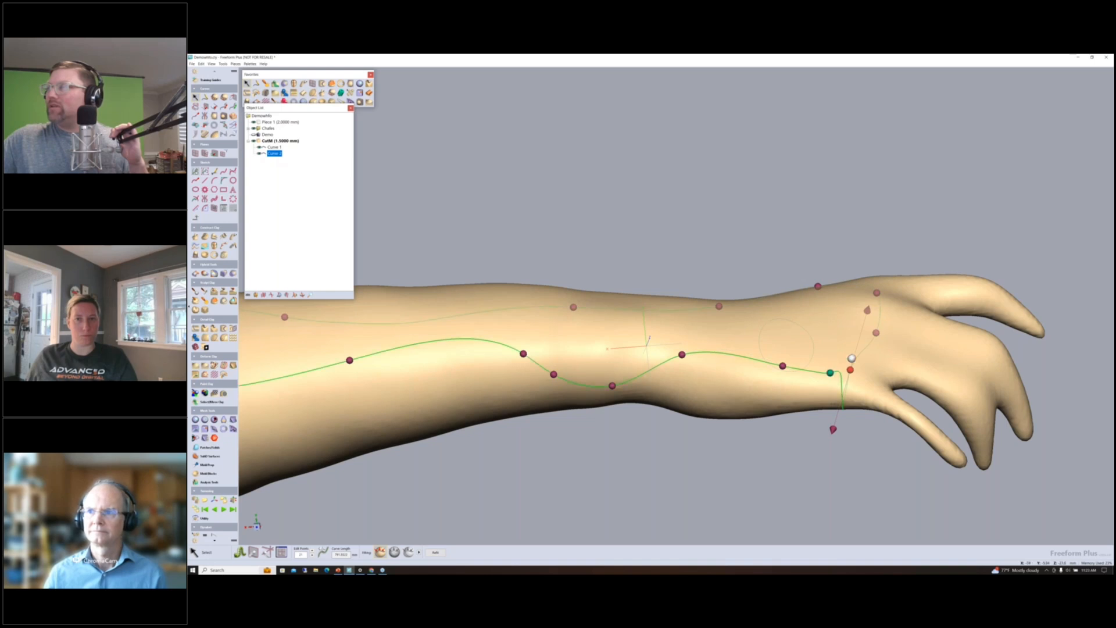
middle_click_drag(852, 358, 816, 360)
mouse_move(805, 368)
left_mouse_down()
mouse_move(790, 365)
mouse_move(800, 355)
left_mouse_up()
middle_click_drag(817, 355, 705, 188)
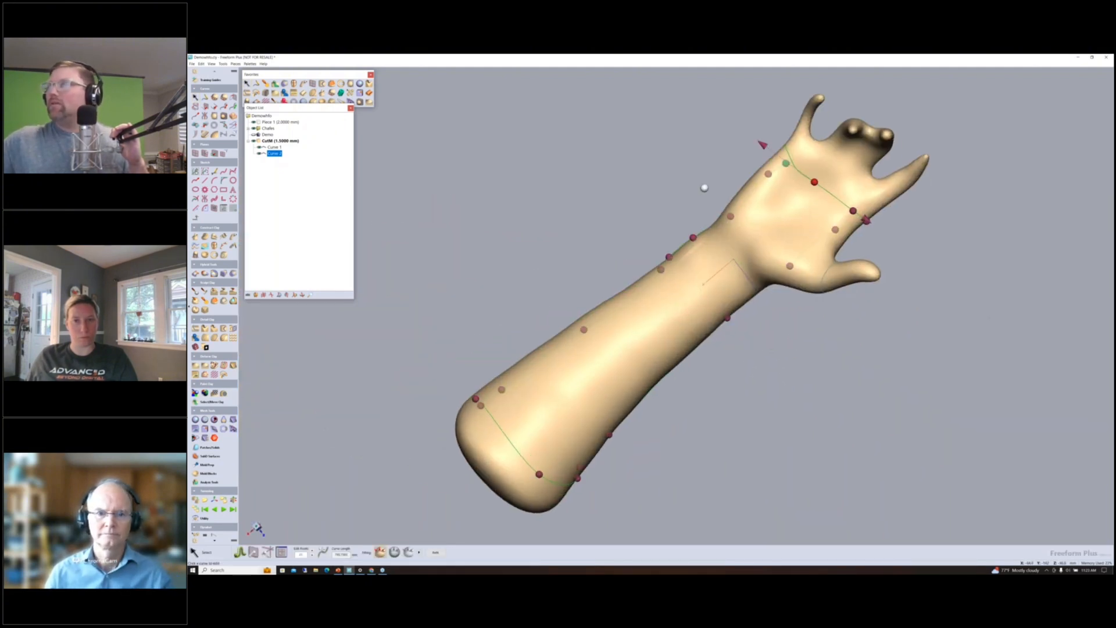
middle_click_drag(739, 318, 747, 370)
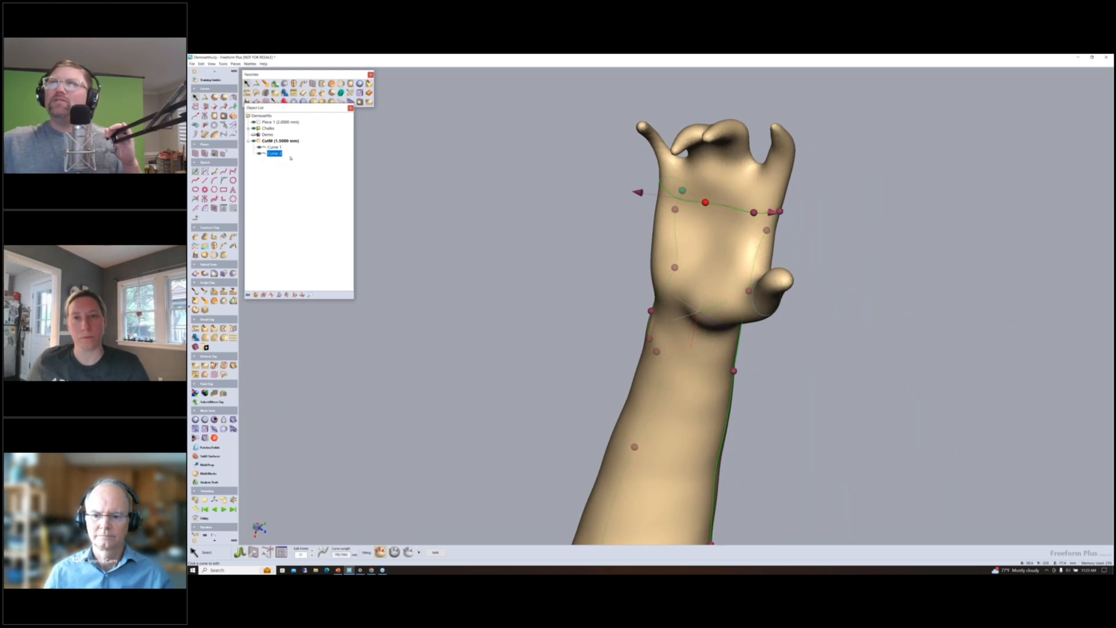
Step: Create a mesh copy of the clay arm with Copy to Mesh
left_click(278, 140)
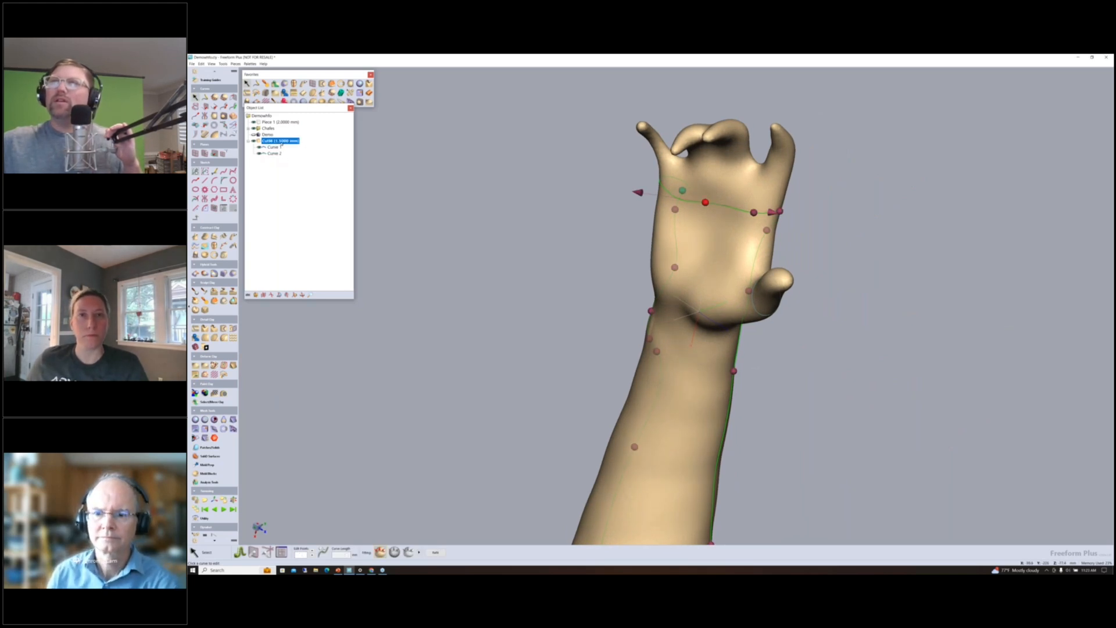
right_click(280, 140)
mouse_move(308, 153)
mouse_move(343, 164)
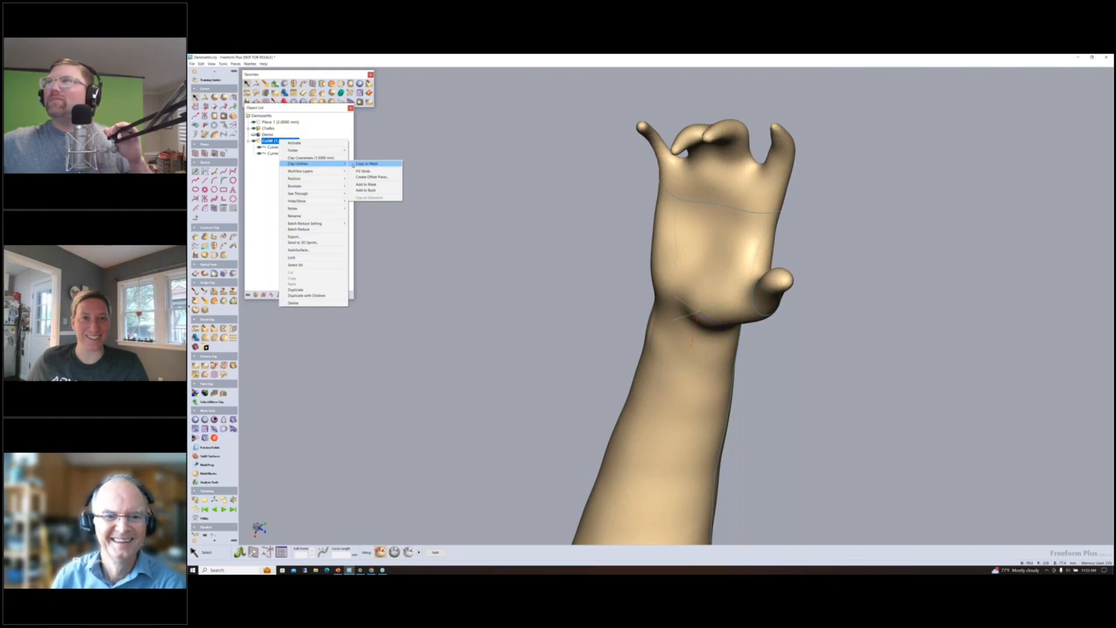
left_click(367, 164)
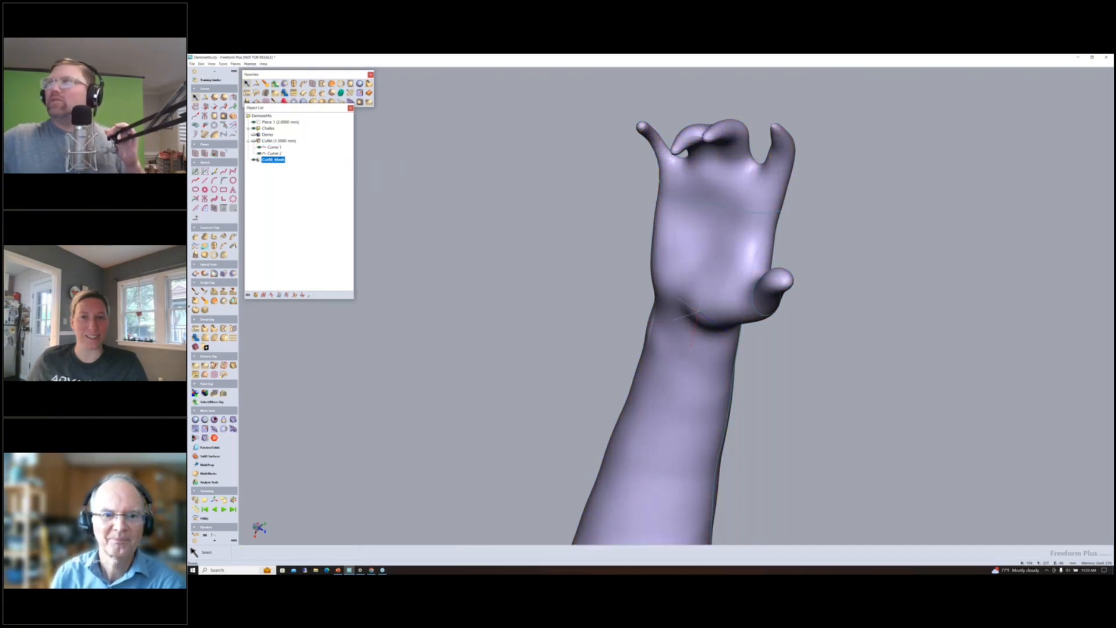
middle_click_drag(499, 169, 622, 205)
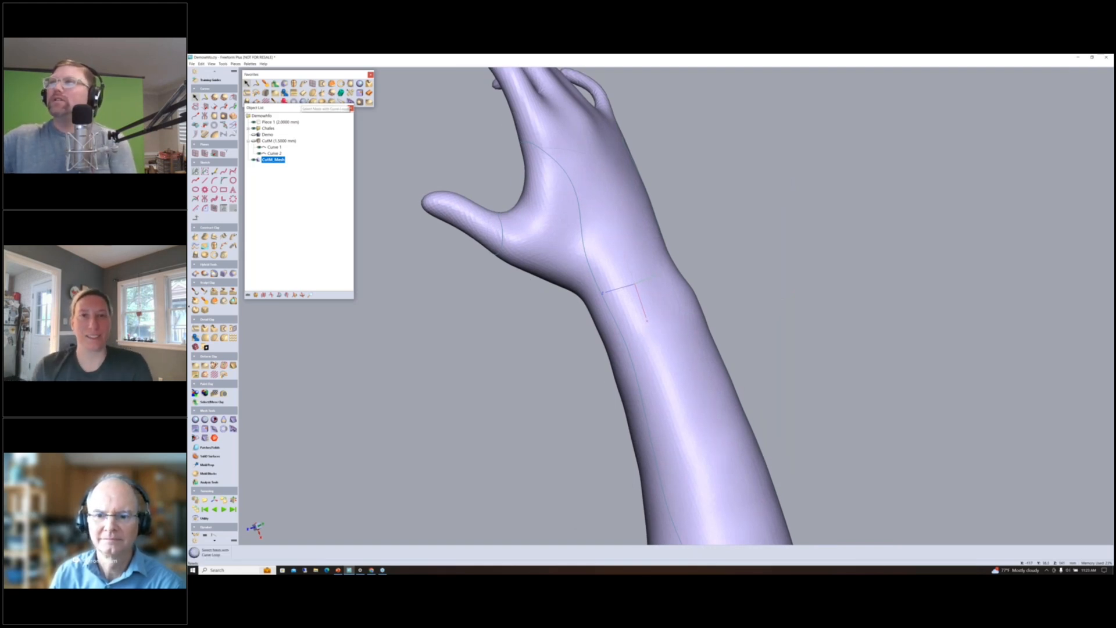
Step: Select the brace area of the arm mesh enclosed by the trim curve loops and copy it into a new mesh
left_click(303, 100)
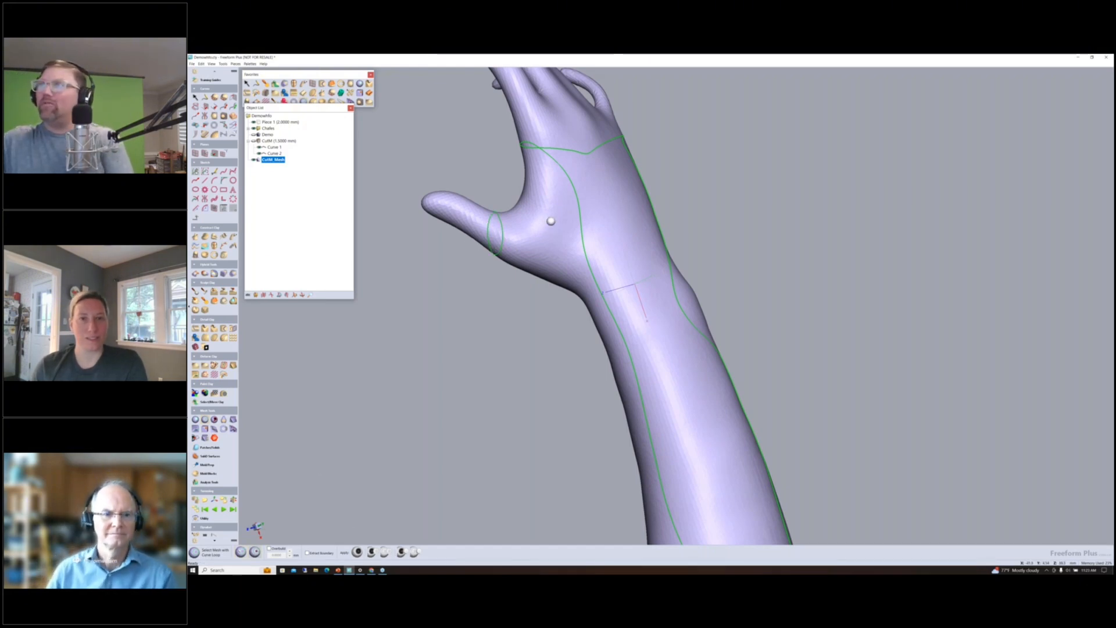
left_click(550, 221)
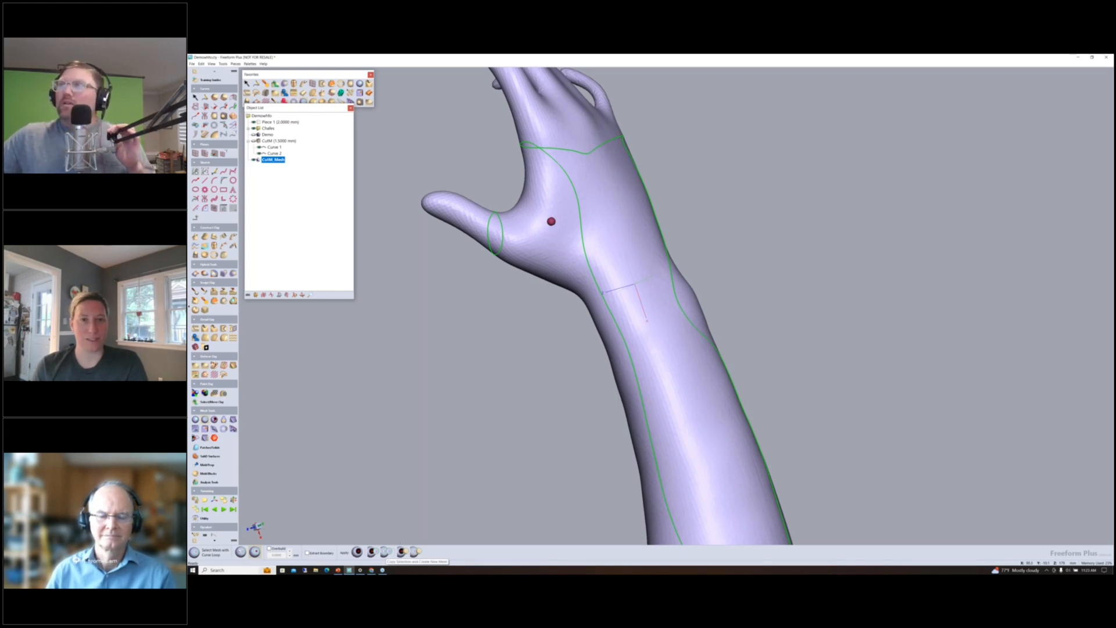
left_click(401, 551)
middle_click_drag(763, 229, 707, 221)
middle_click_drag(614, 249, 585, 275)
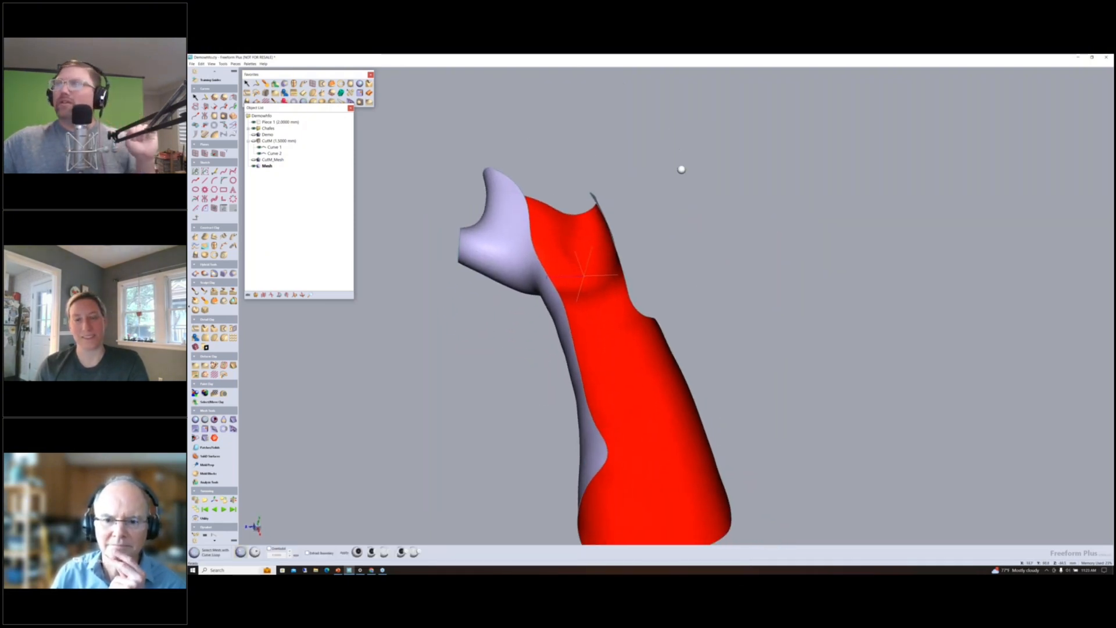
middle_click_drag(684, 182, 666, 171)
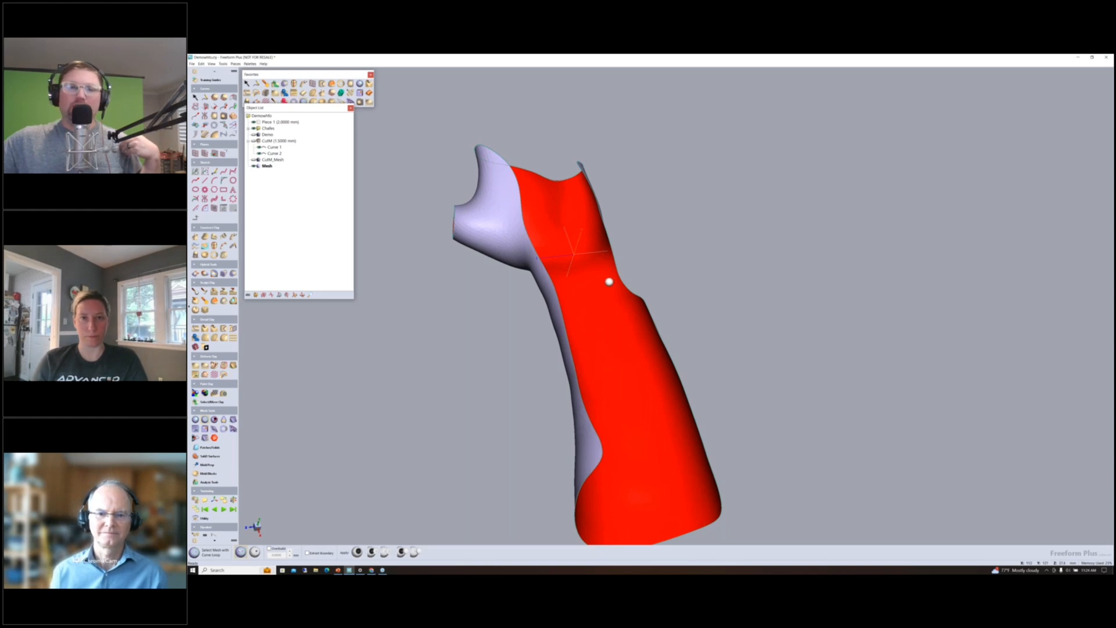
middle_click_drag(673, 150, 691, 188)
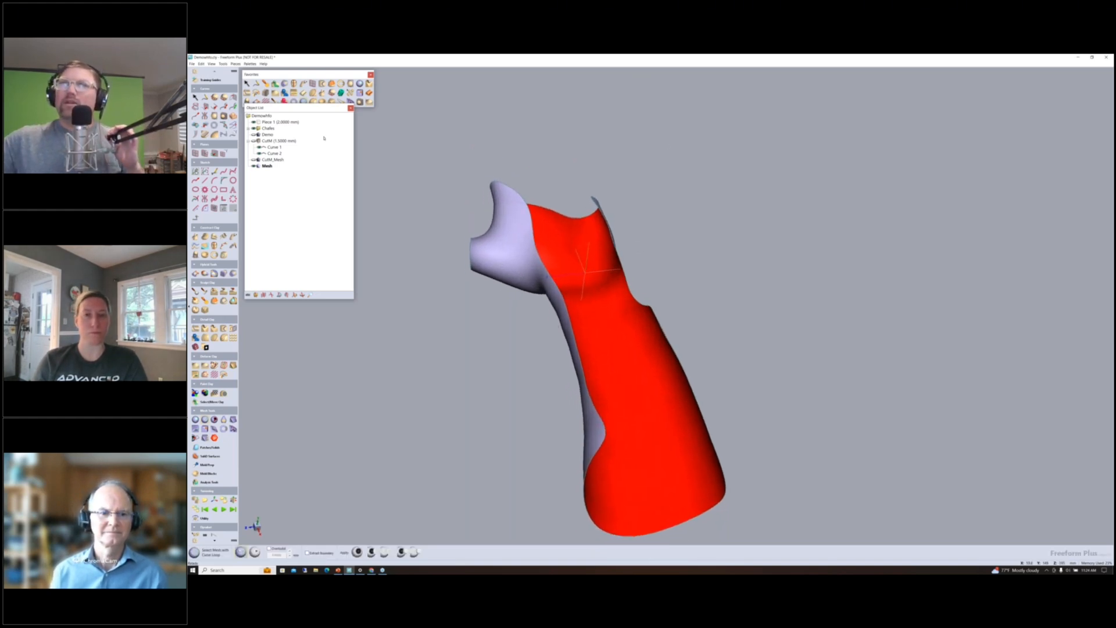
Step: Copy the brace mesh to clay with the Thicken fill style, a thickness of 1.8 mm and a clay coarseness of 0.75 mm
right_click(268, 167)
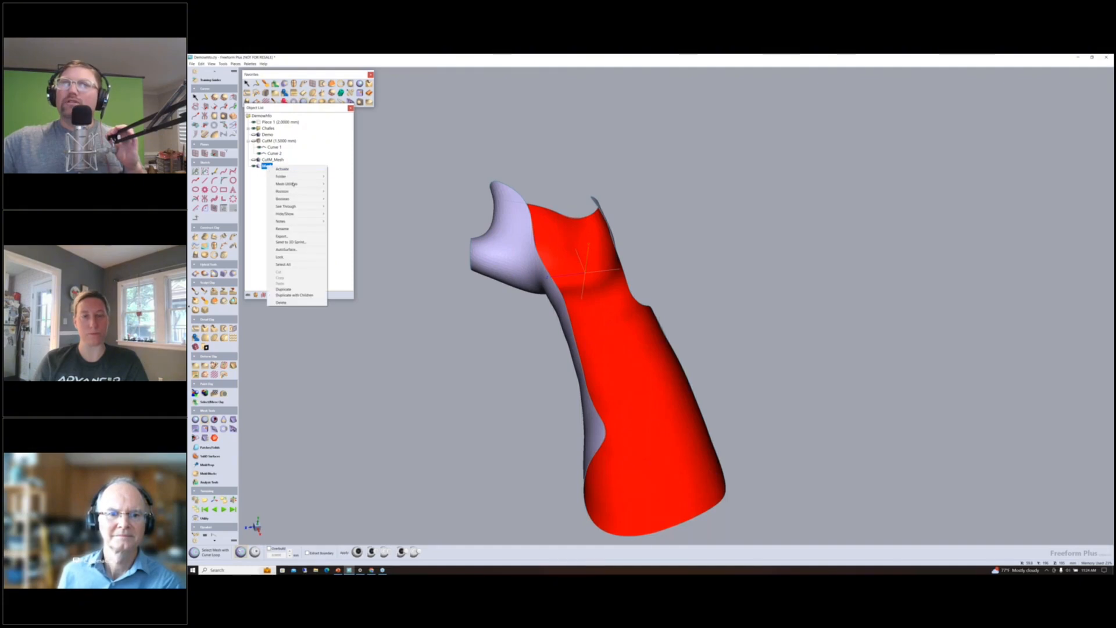
left_click(344, 185)
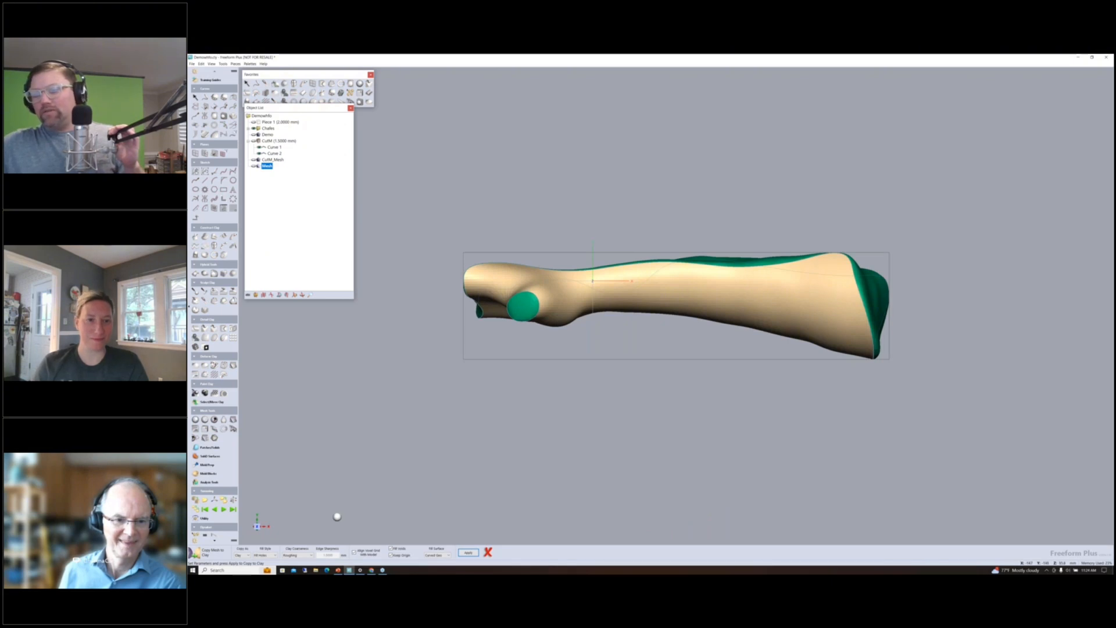
left_click(310, 555)
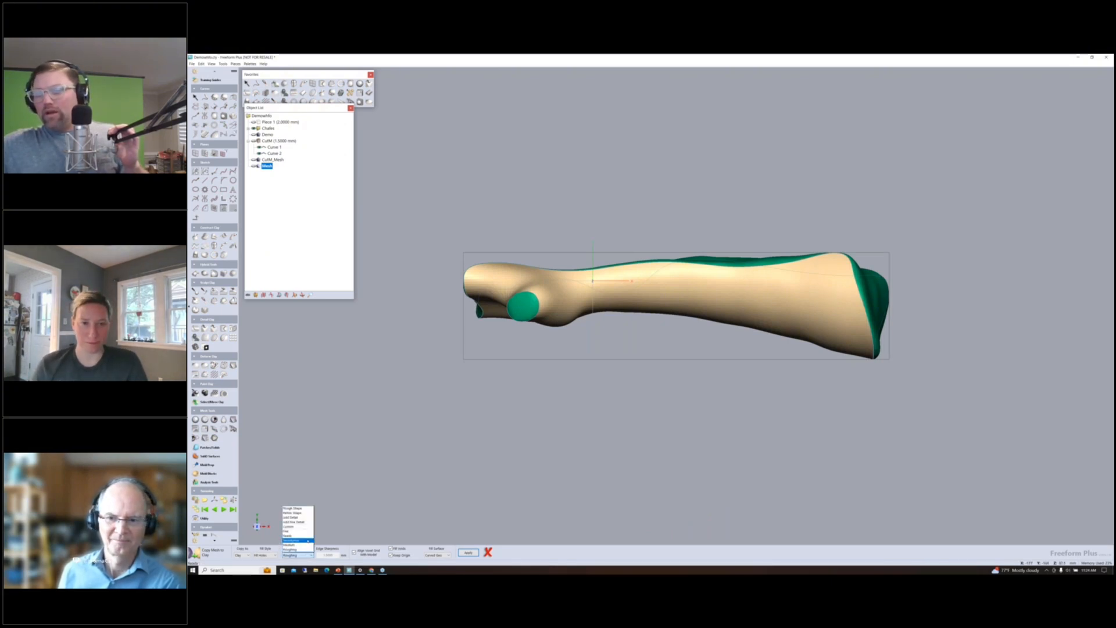
left_click(307, 541)
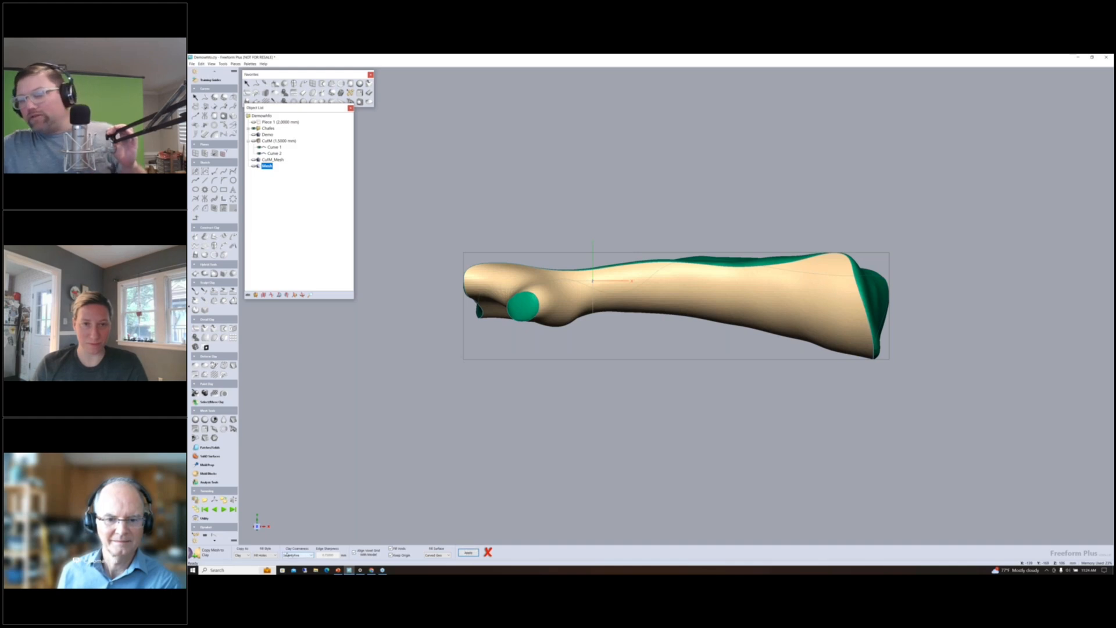
left_click(274, 555)
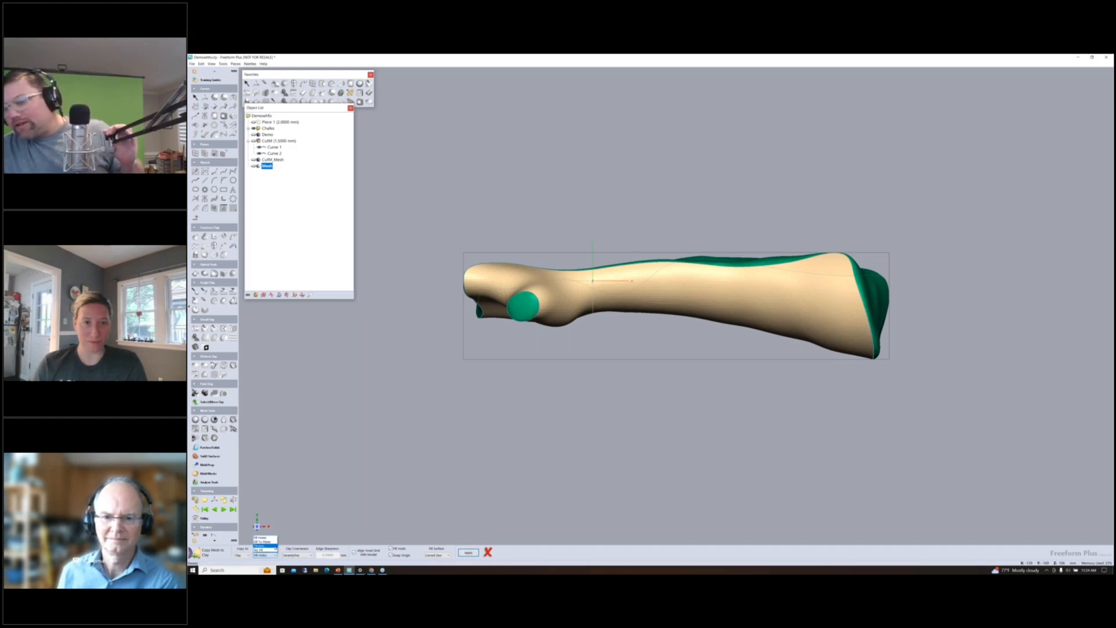
left_click(265, 542)
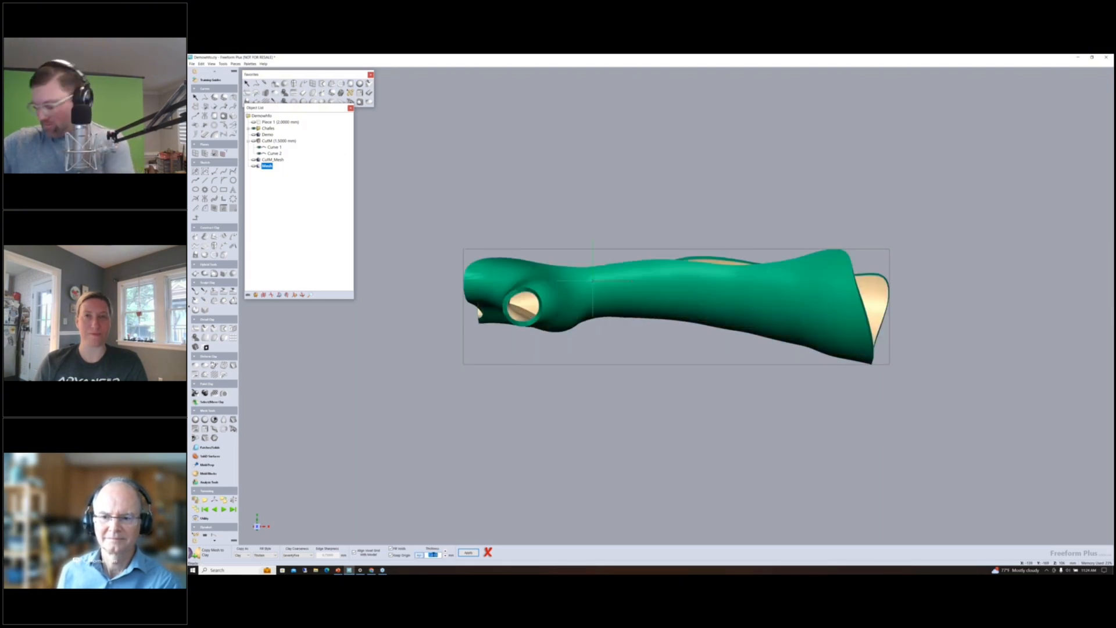
type("1.8")
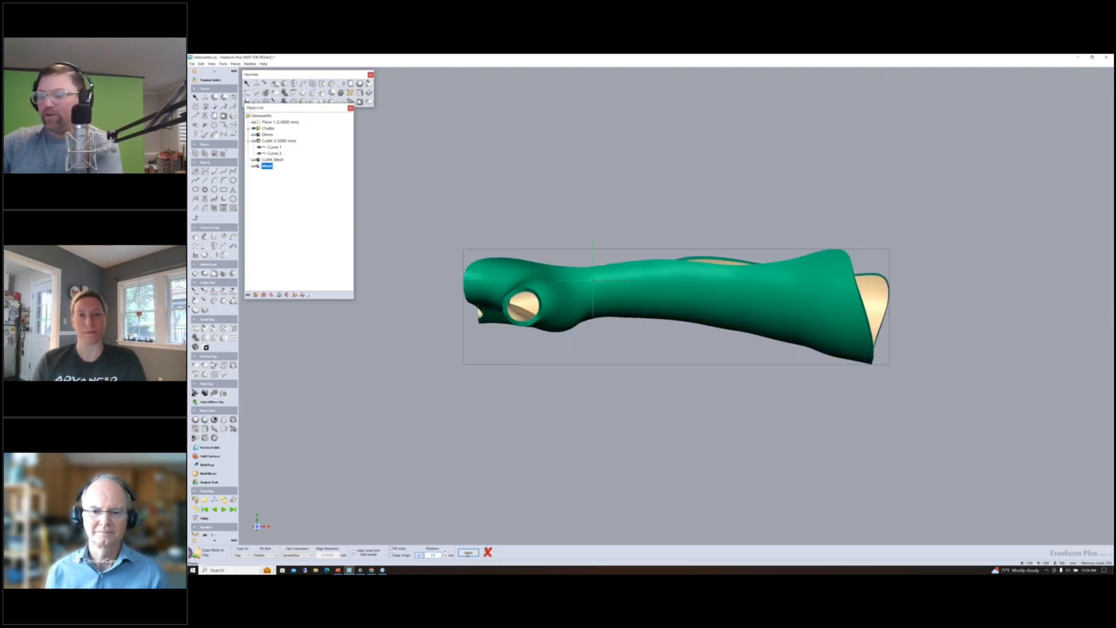
left_click(468, 553)
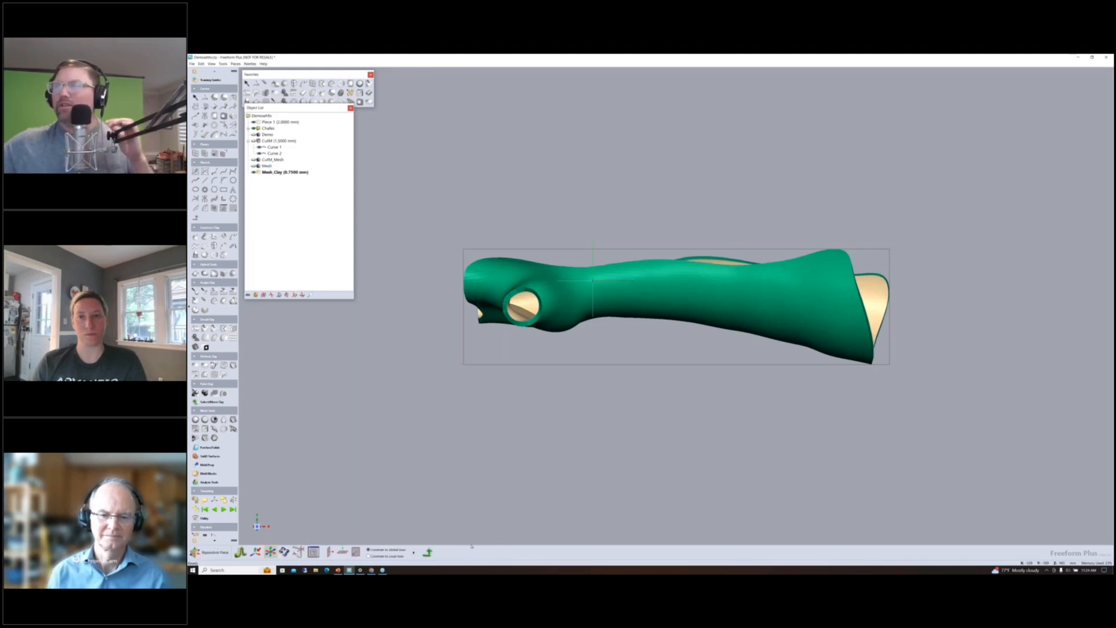
Step: Start a curve on the outer face of the brace's forearm and run it across and down one side toward the elbow end
middle_click_drag(546, 341, 514, 341)
middle_click_drag(651, 338, 561, 378)
middle_click_drag(599, 317, 459, 362)
middle_click_drag(651, 342, 643, 288)
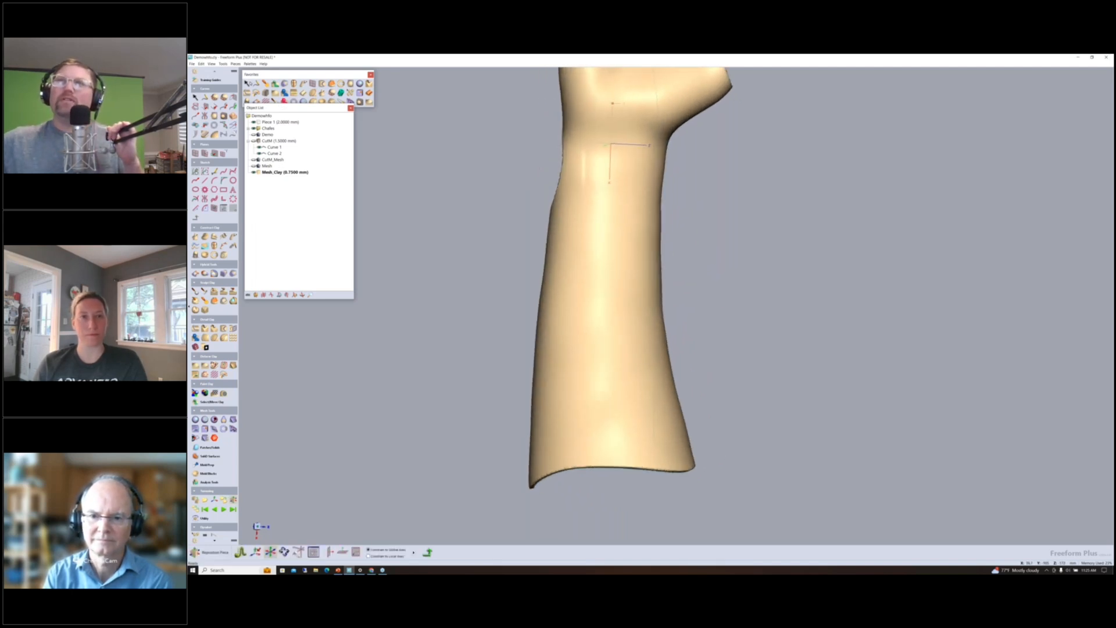
left_click(256, 83)
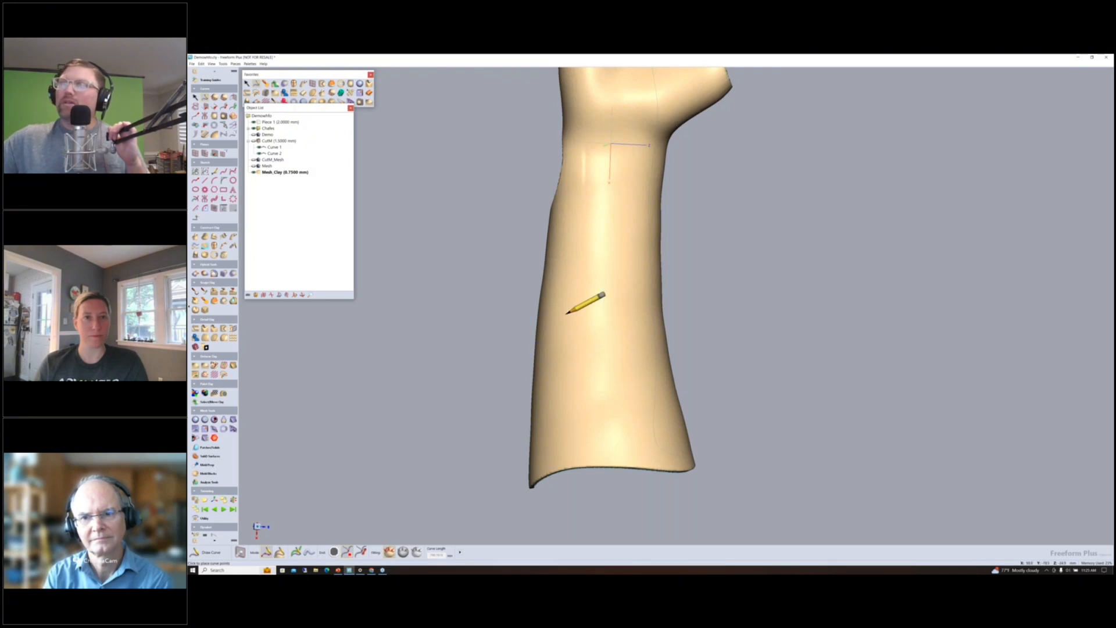
left_click(577, 273)
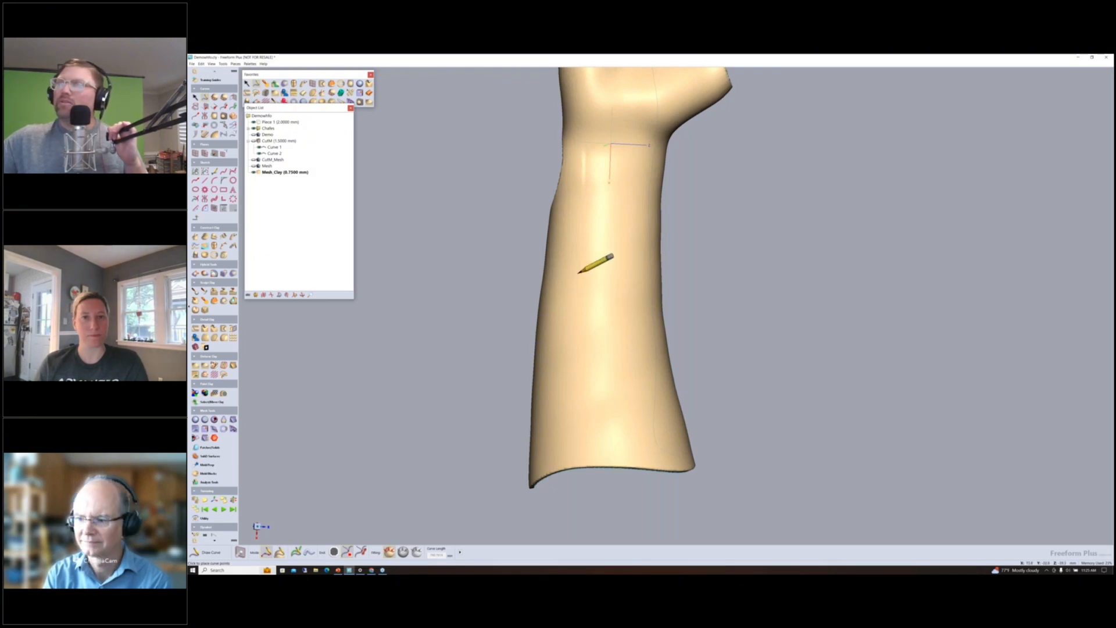
left_click(623, 268)
key("ctrl+z")
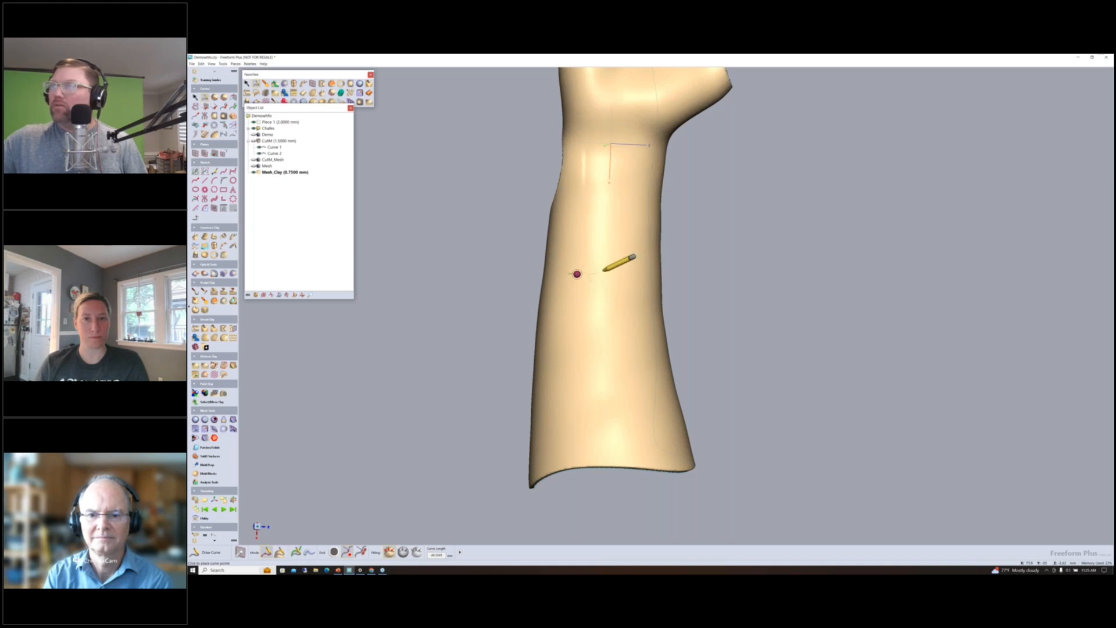
left_click(611, 270)
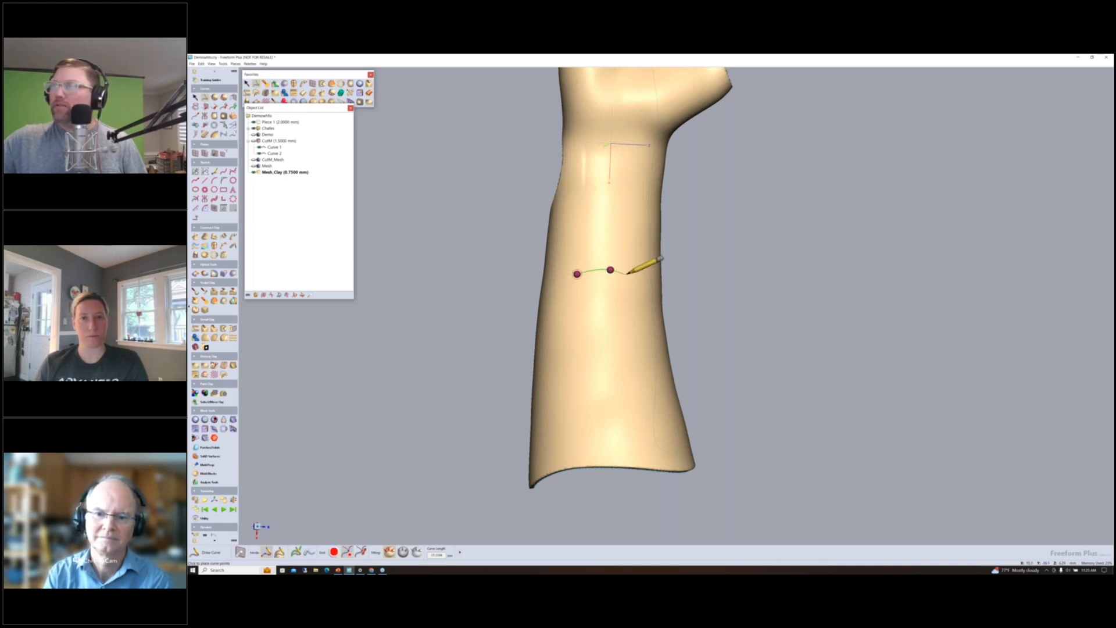
left_click(635, 293)
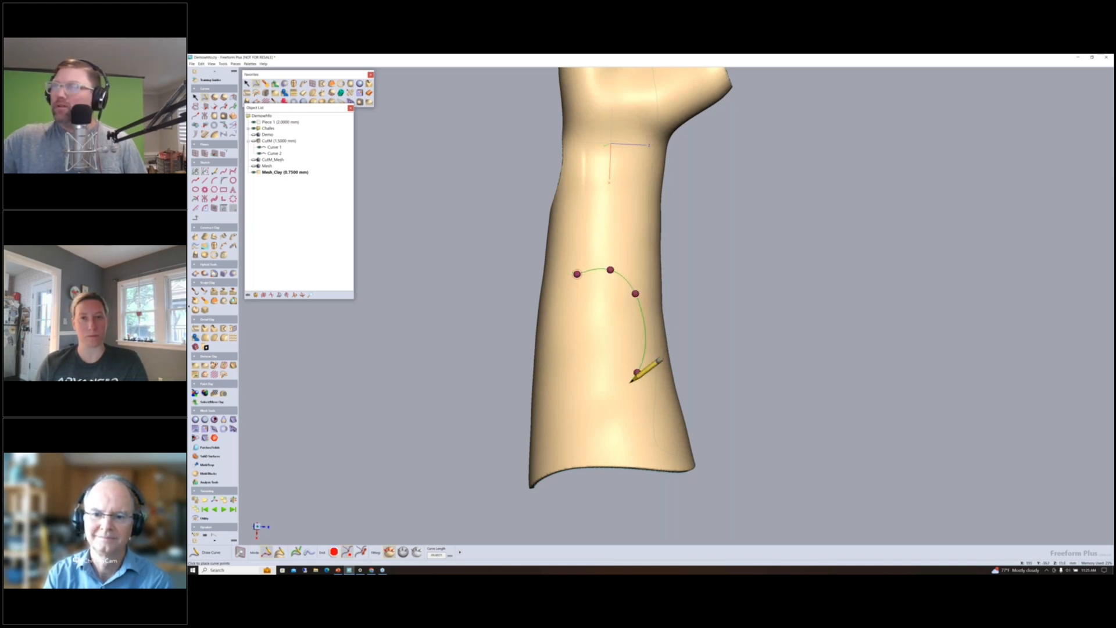
left_click(638, 372)
Step: Round the forearm curve across its elbow end and back up the other side, closing it into an oval at its starting point
left_click(586, 407)
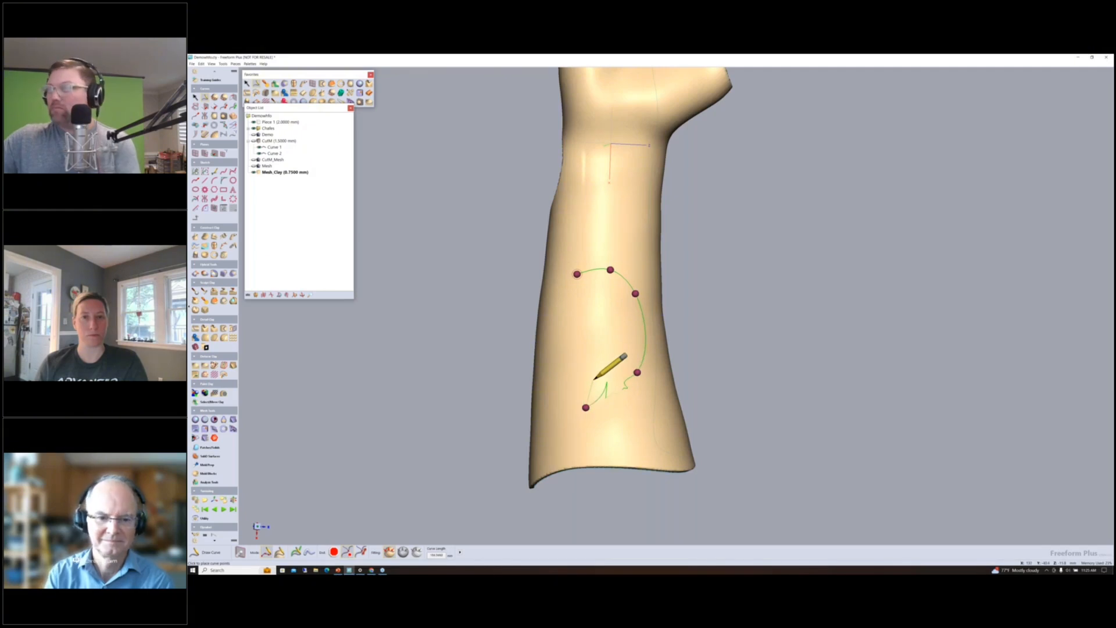
key("ctrl+z")
left_click(619, 388)
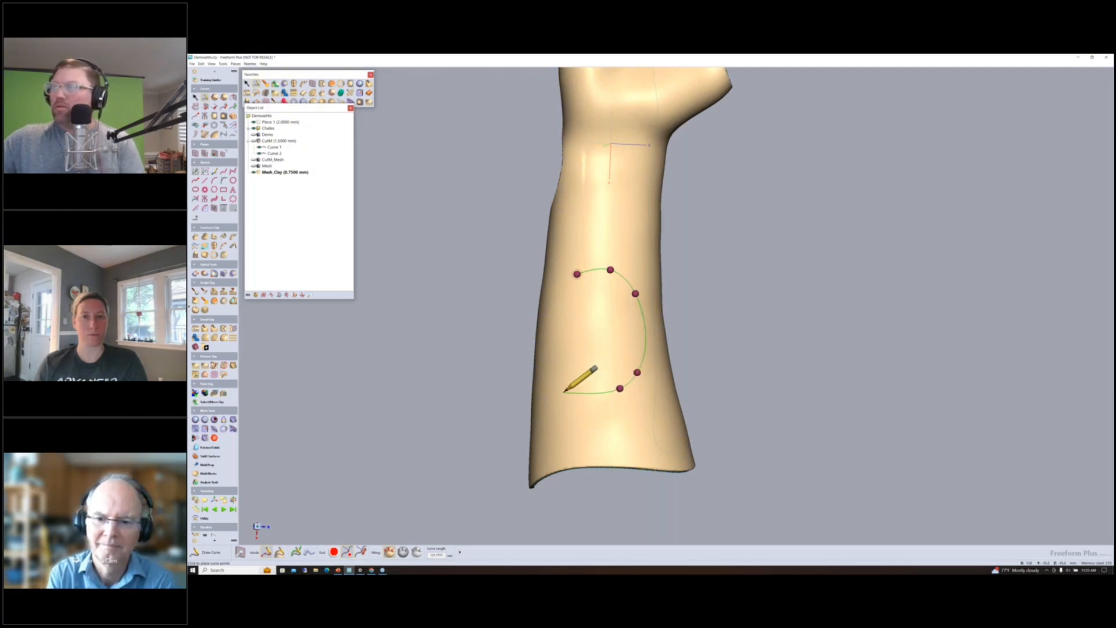
left_click(564, 392)
left_click(556, 329)
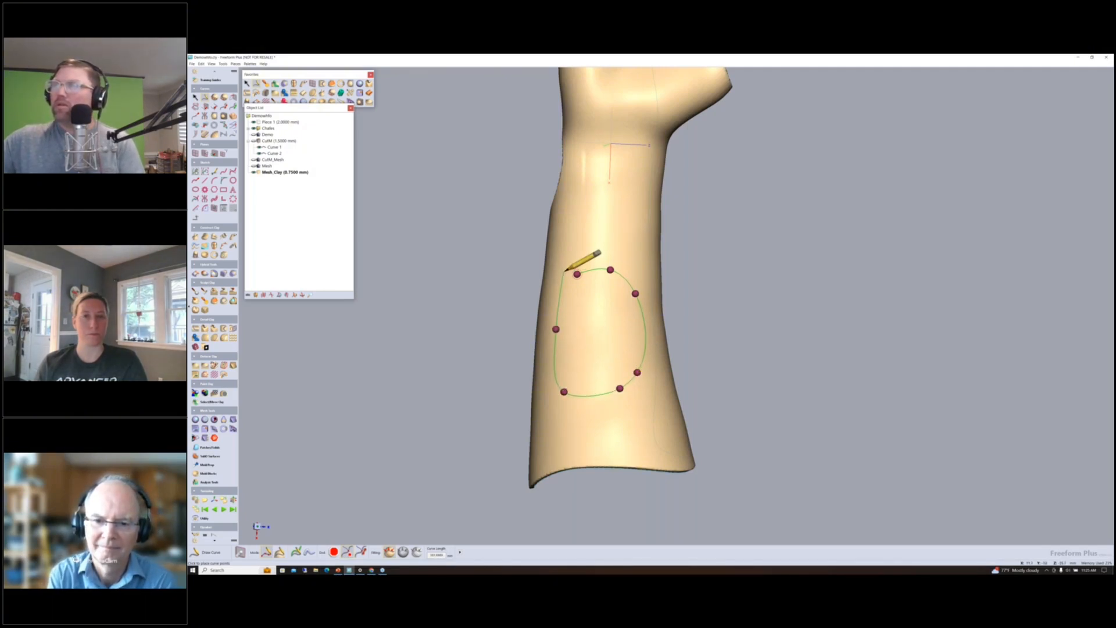
left_click(577, 274)
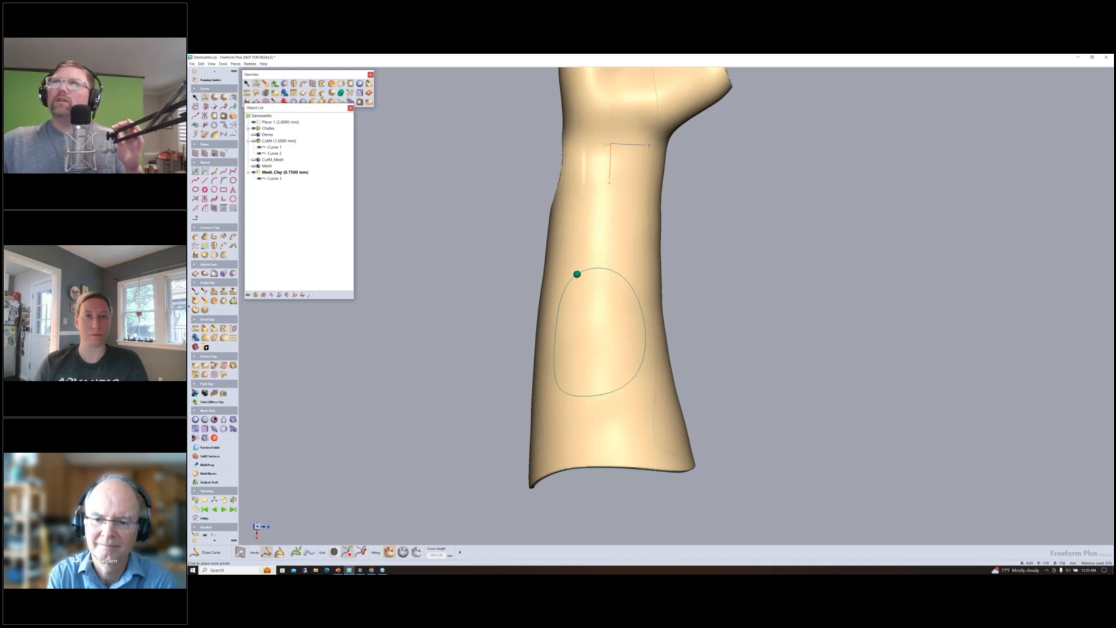
Step: Cut a perforated hole pattern into the forearm area inside the oval curve with Emboss with Wrapped Image
left_click(313, 93)
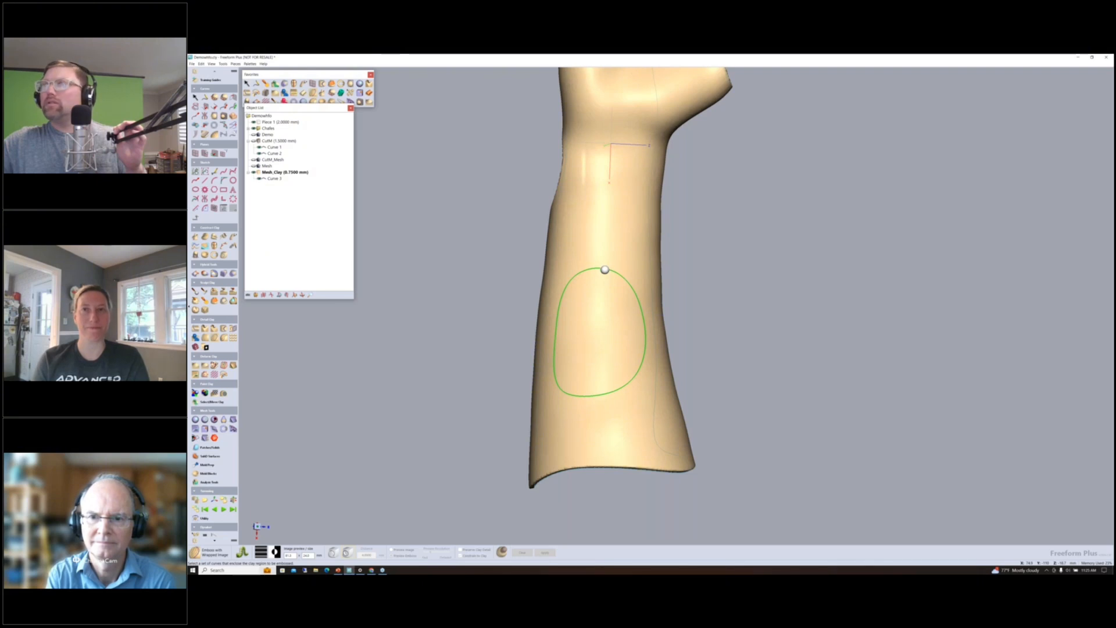
left_click(604, 270)
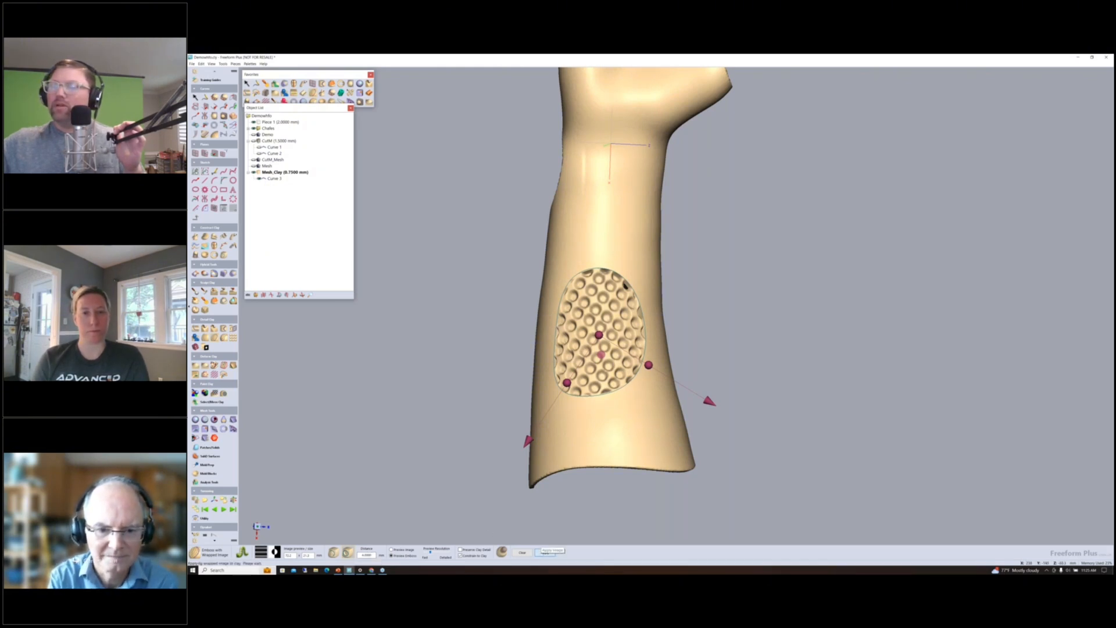
left_click(545, 553)
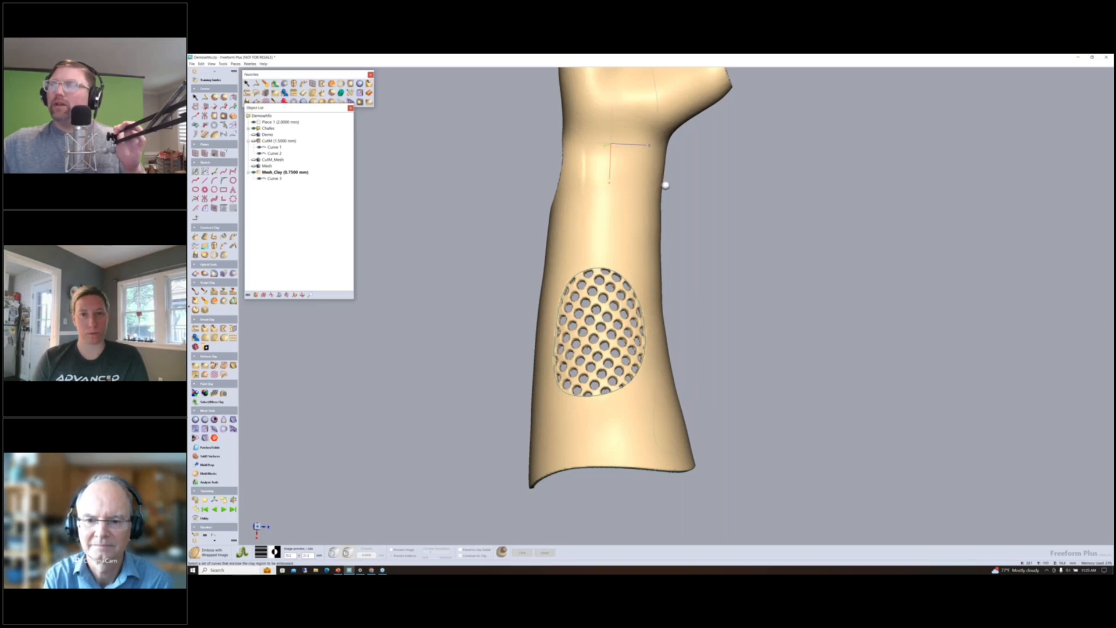
middle_click_drag(666, 186, 603, 279)
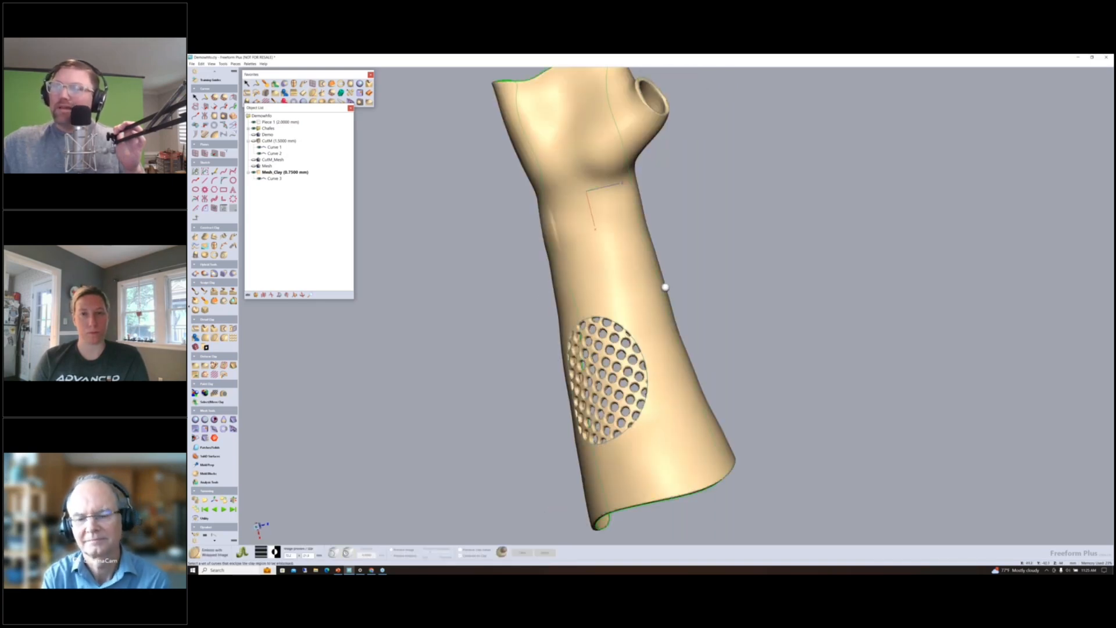
middle_click_drag(682, 414, 511, 272)
Step: Refine the brace clay to a coarseness of 0.45 mm and inspect the perforations and edges from several sides
right_click(301, 172)
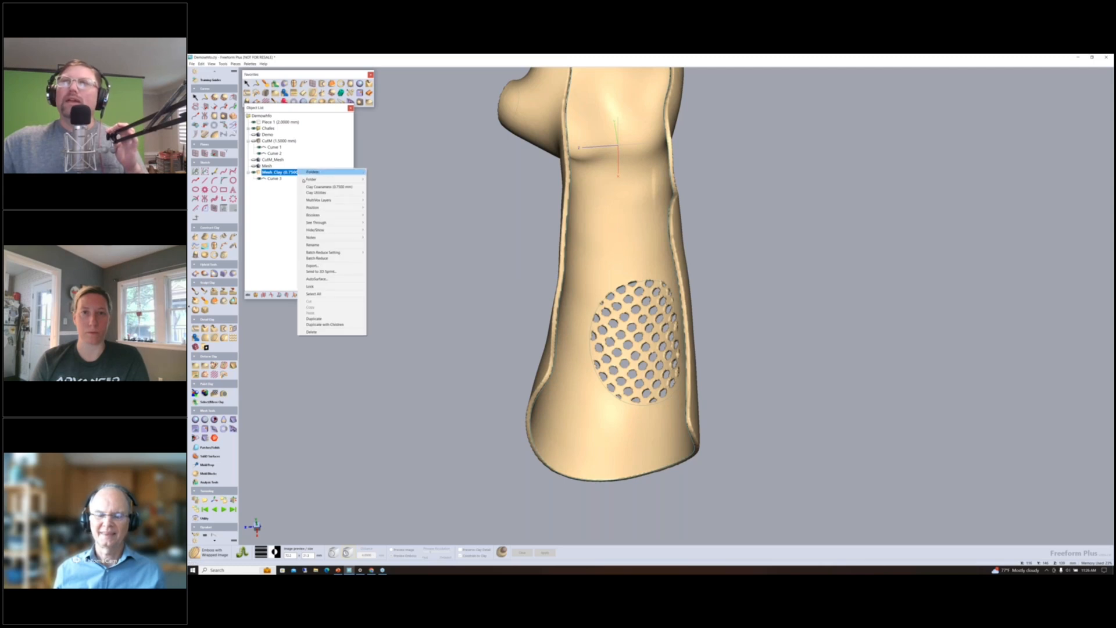
left_click(327, 188)
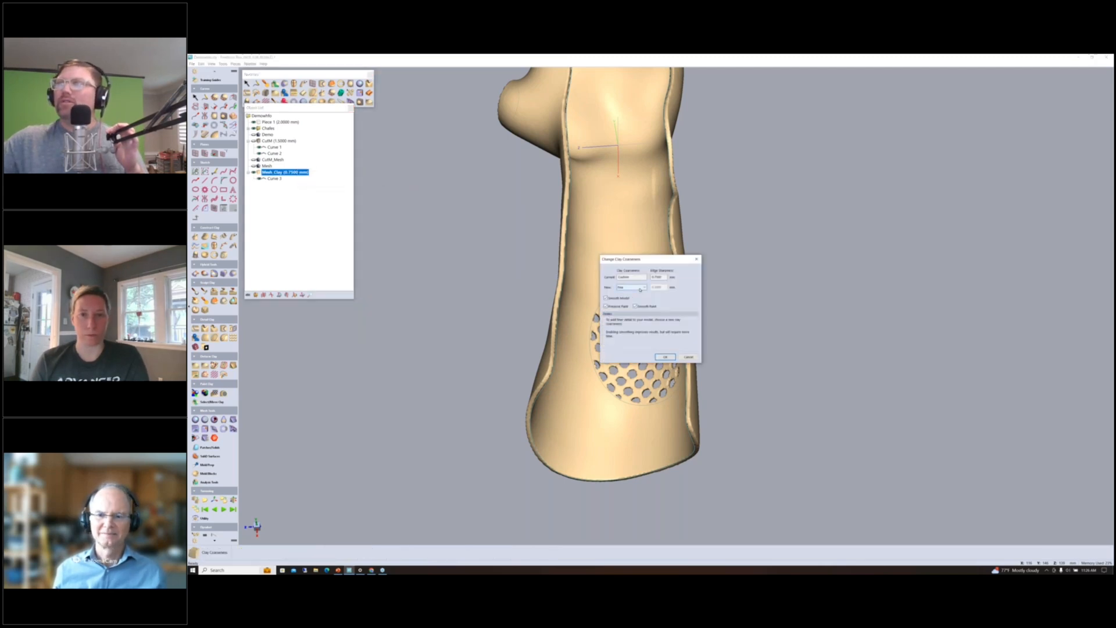
left_click(633, 287)
left_click(638, 321)
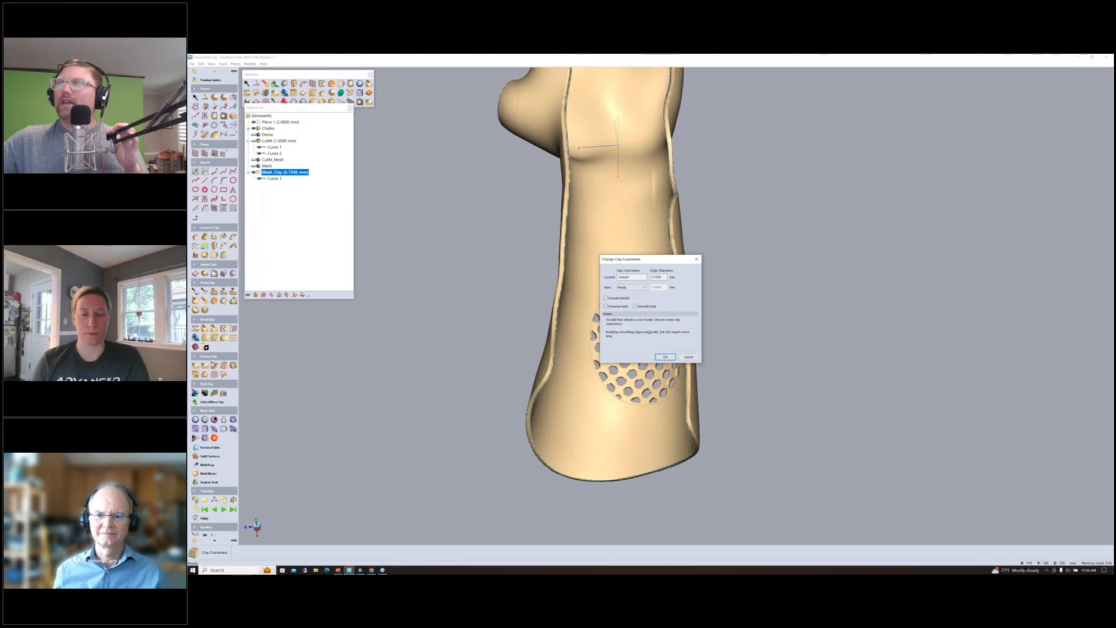
left_click(669, 359)
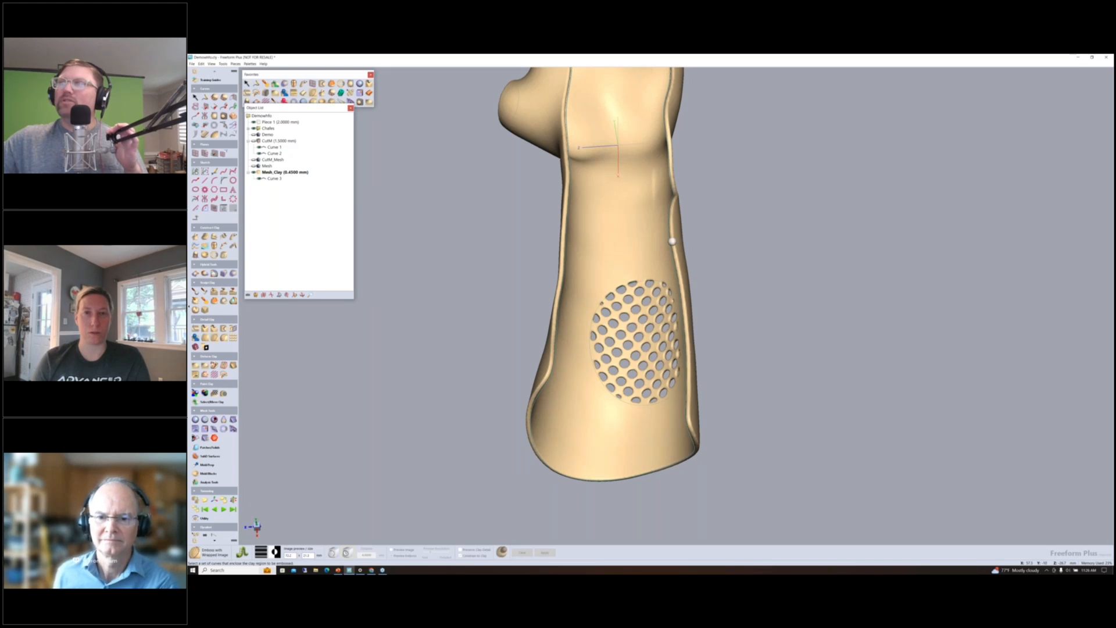
middle_click_drag(672, 242, 557, 214)
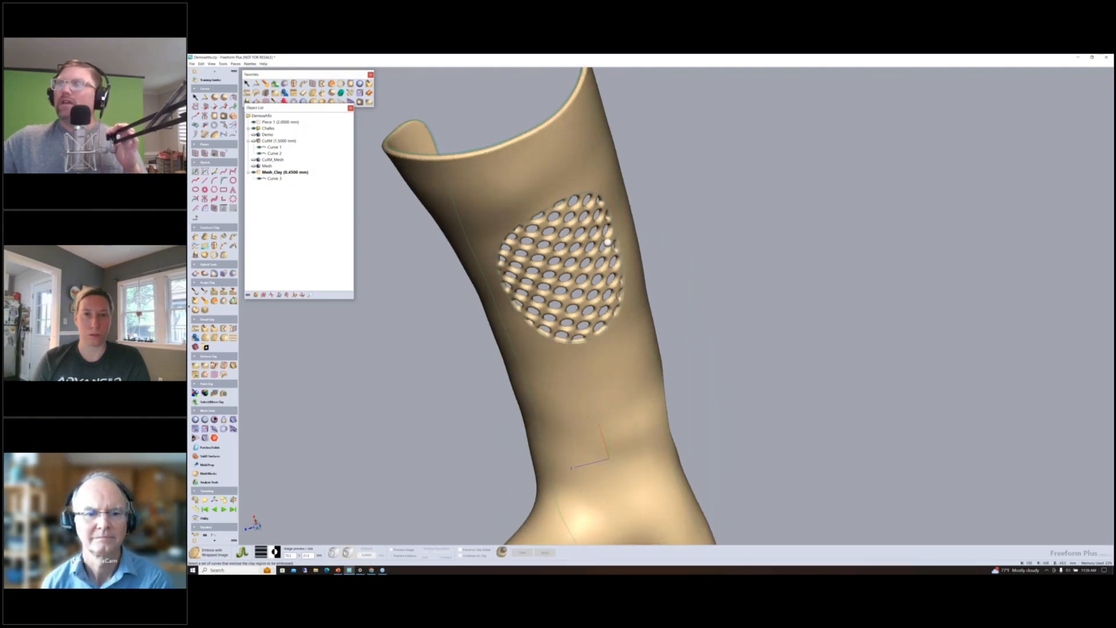
middle_click_drag(608, 243, 573, 229)
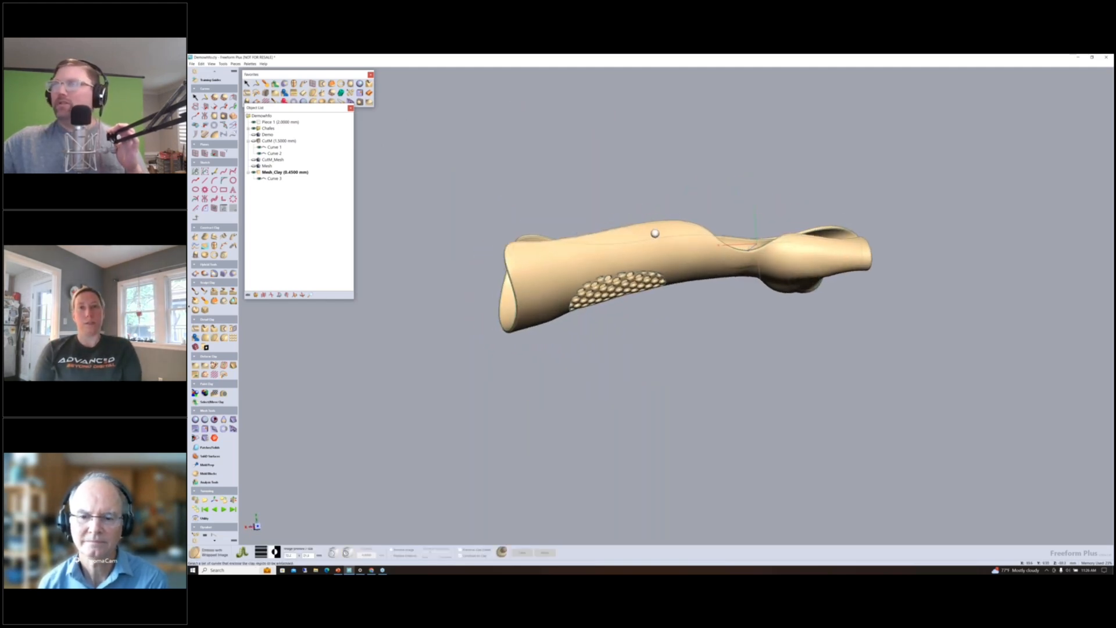
middle_click_drag(655, 229, 636, 250)
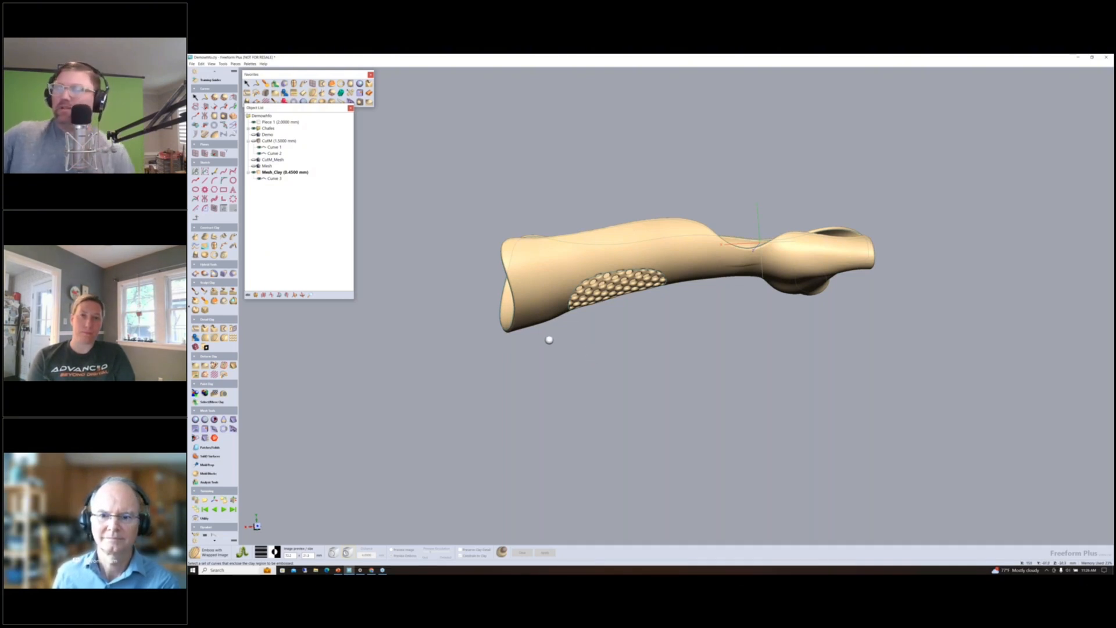
middle_click_drag(614, 256, 629, 294)
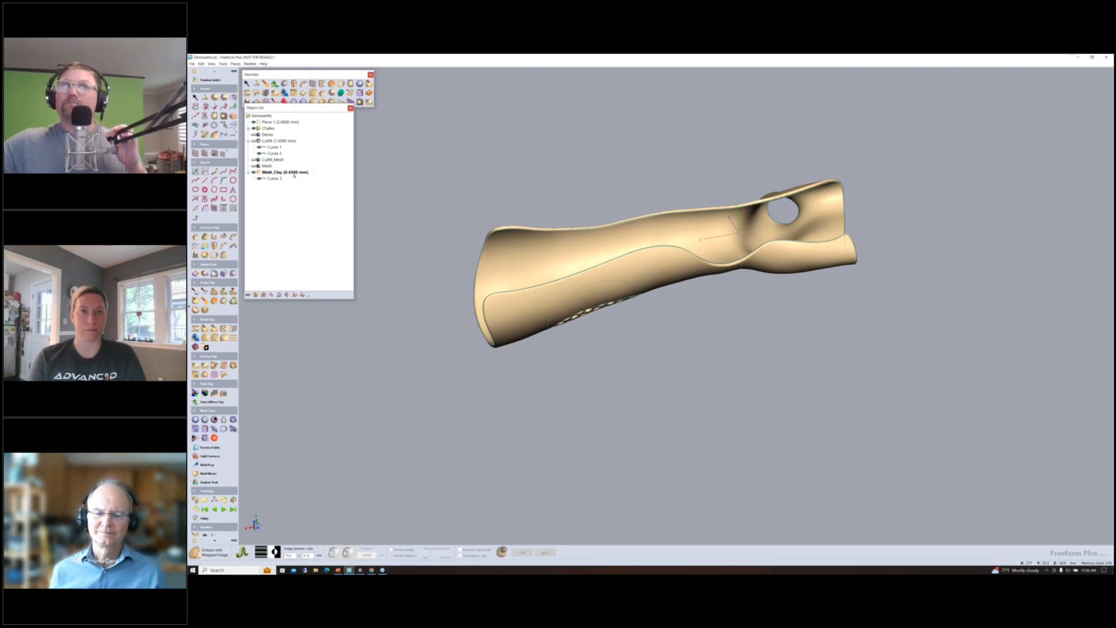
Step: Copy the refined 0.45 mm brace clay to a mesh
right_click(294, 174)
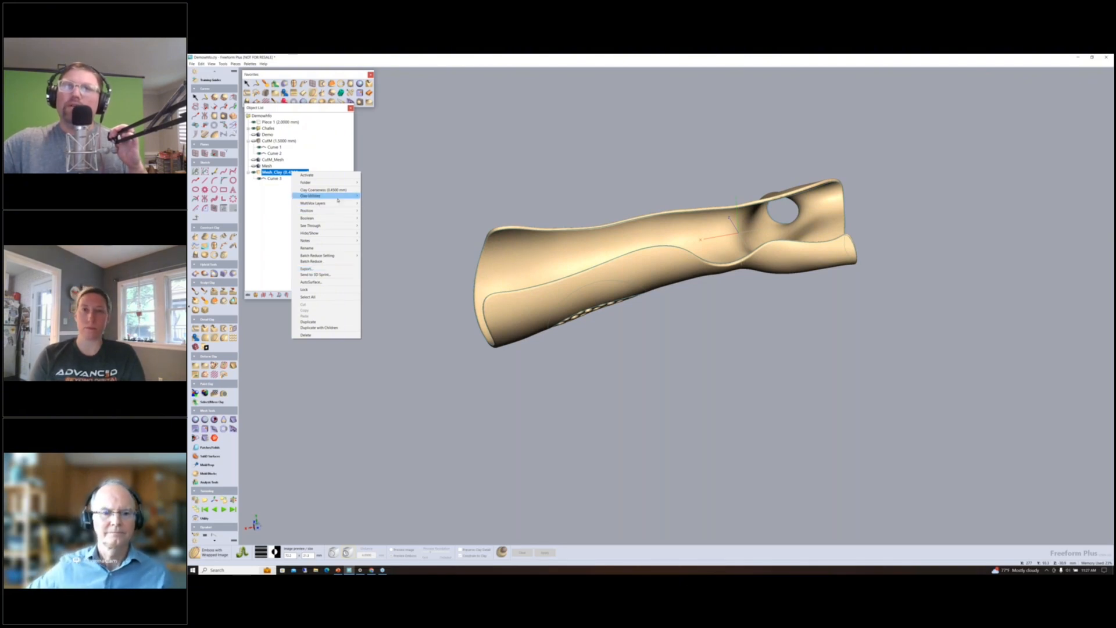
mouse_move(352, 200)
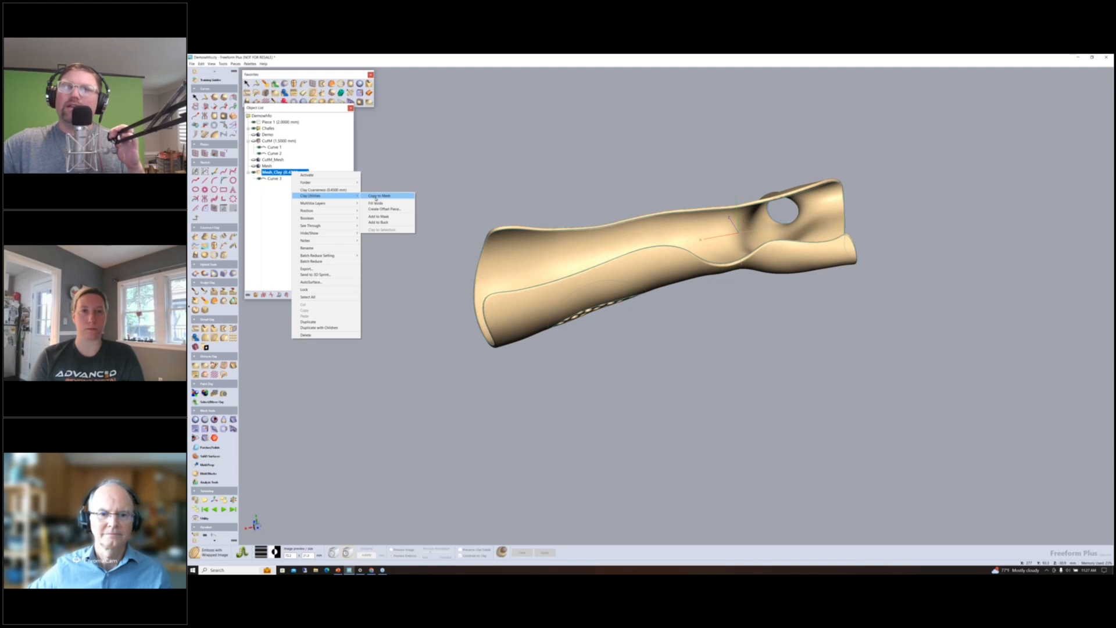
left_click(377, 196)
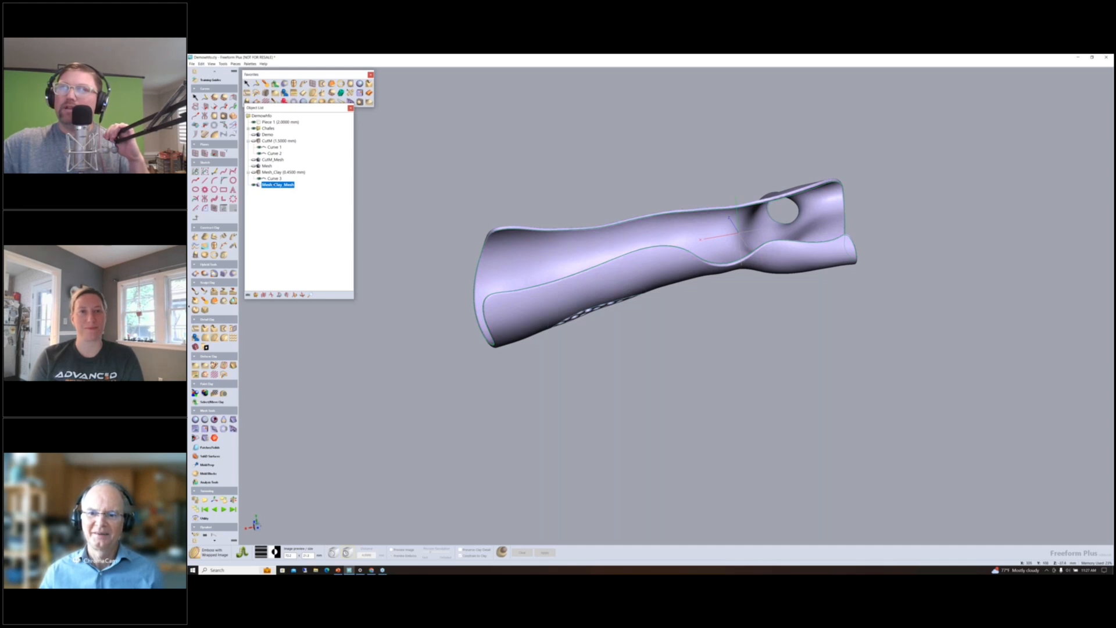
Step: Reduce the triangle count of the new brace mesh using the default reduction settings
right_click(276, 185)
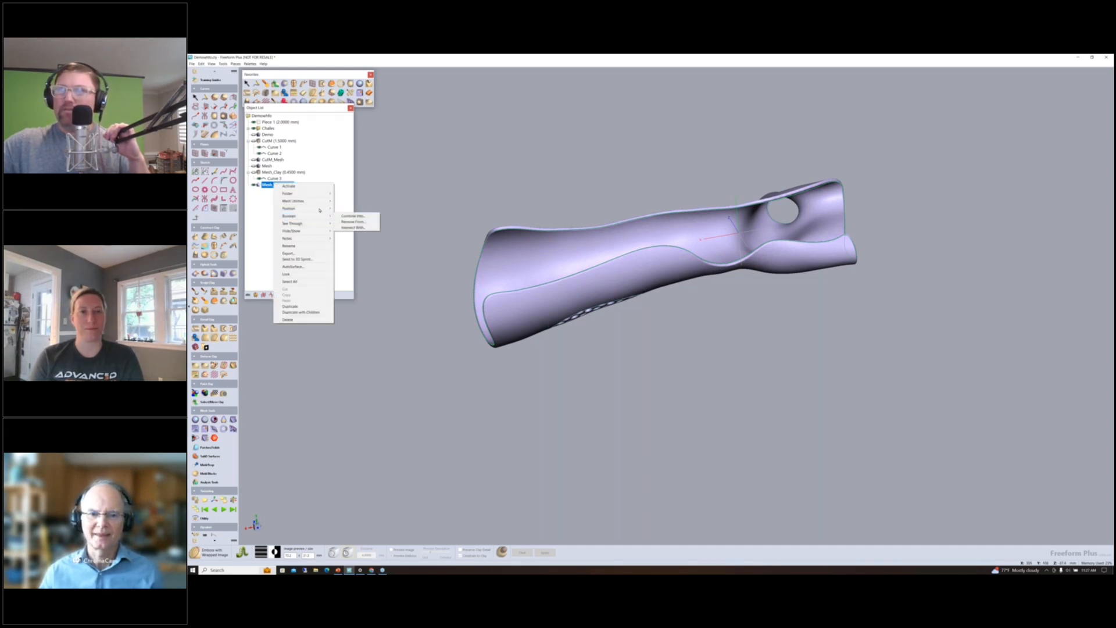
mouse_move(323, 202)
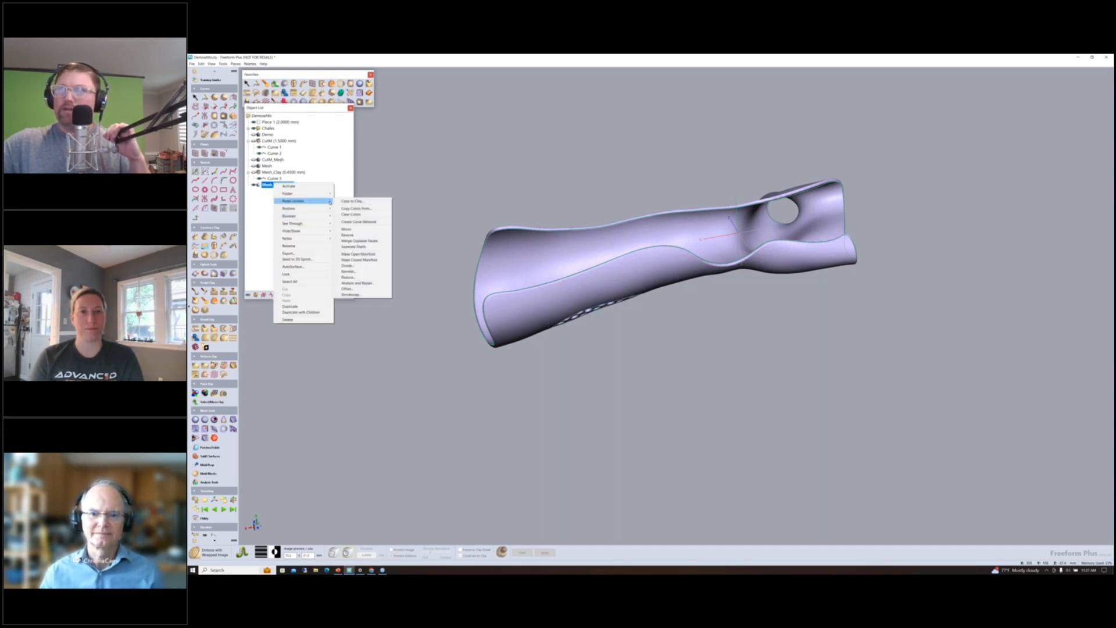
left_click(357, 278)
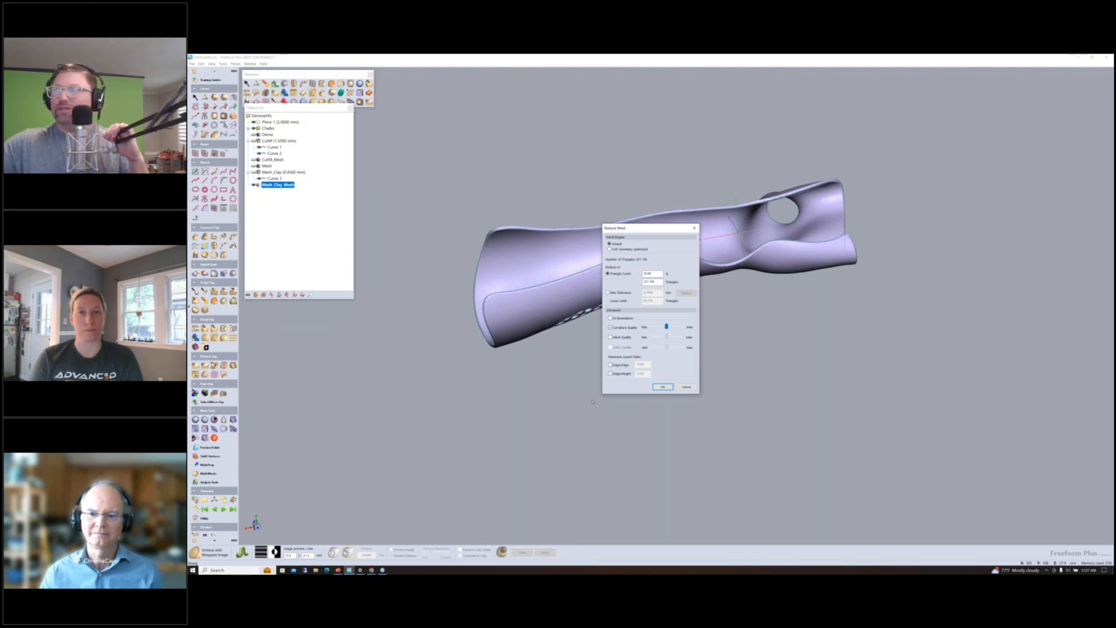
left_click(662, 387)
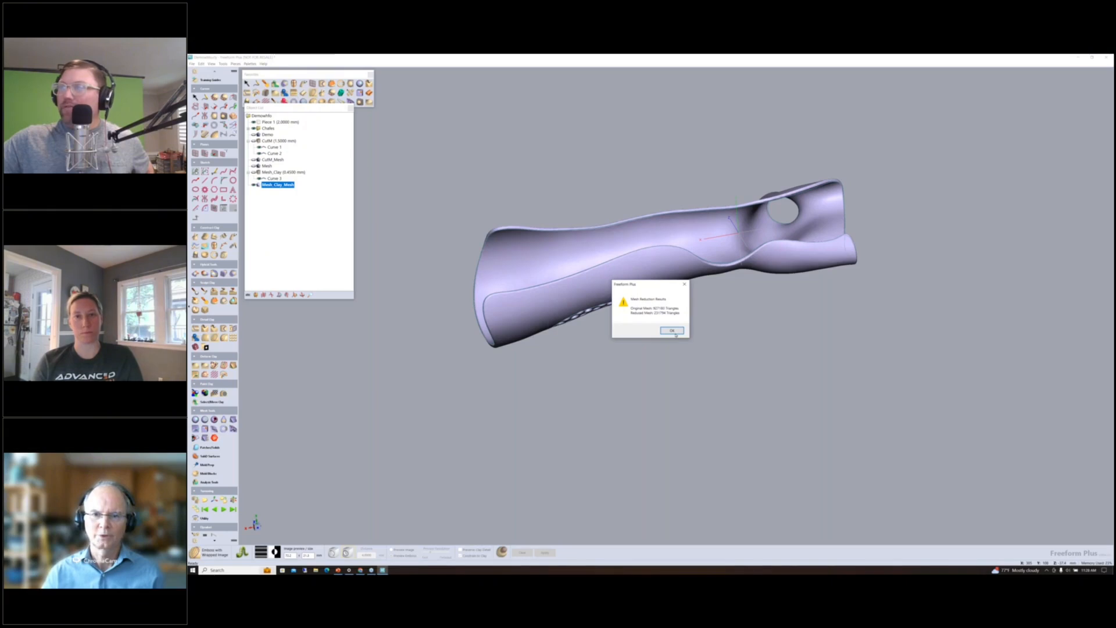
left_click(672, 330)
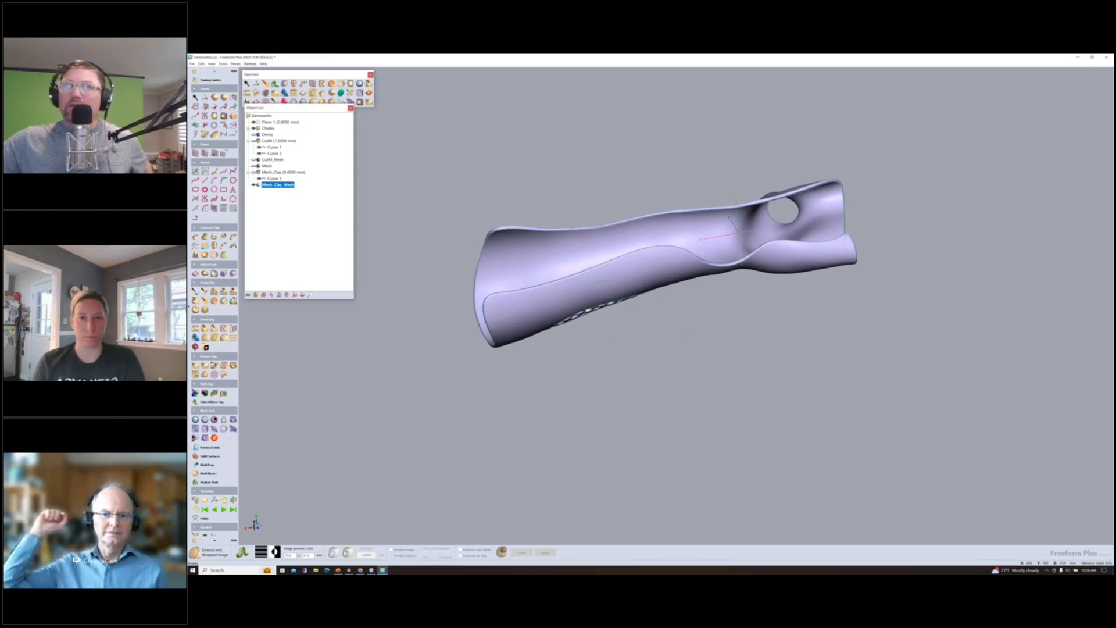
Step: Examine the STL export options for the reduced brace mesh and leave without exporting
right_click(292, 186)
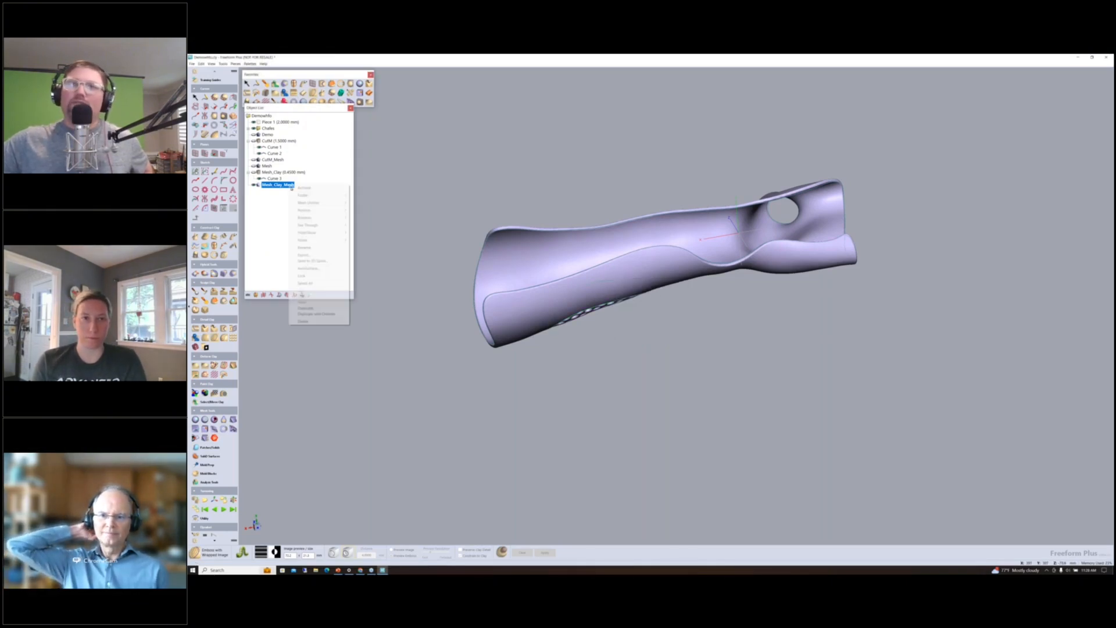
left_click(320, 256)
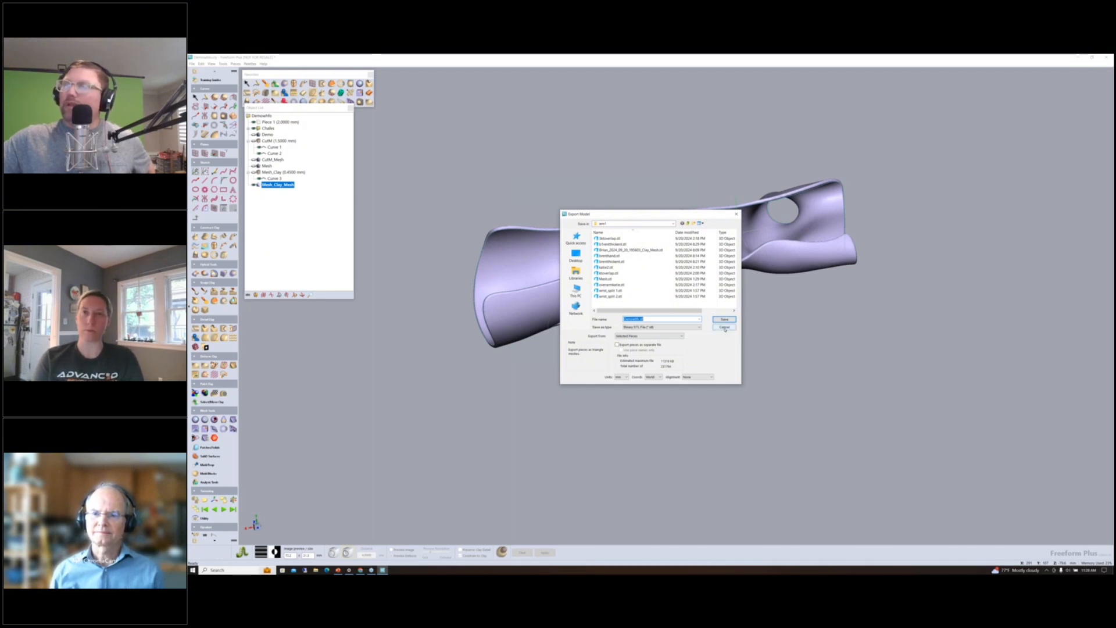
left_click(724, 327)
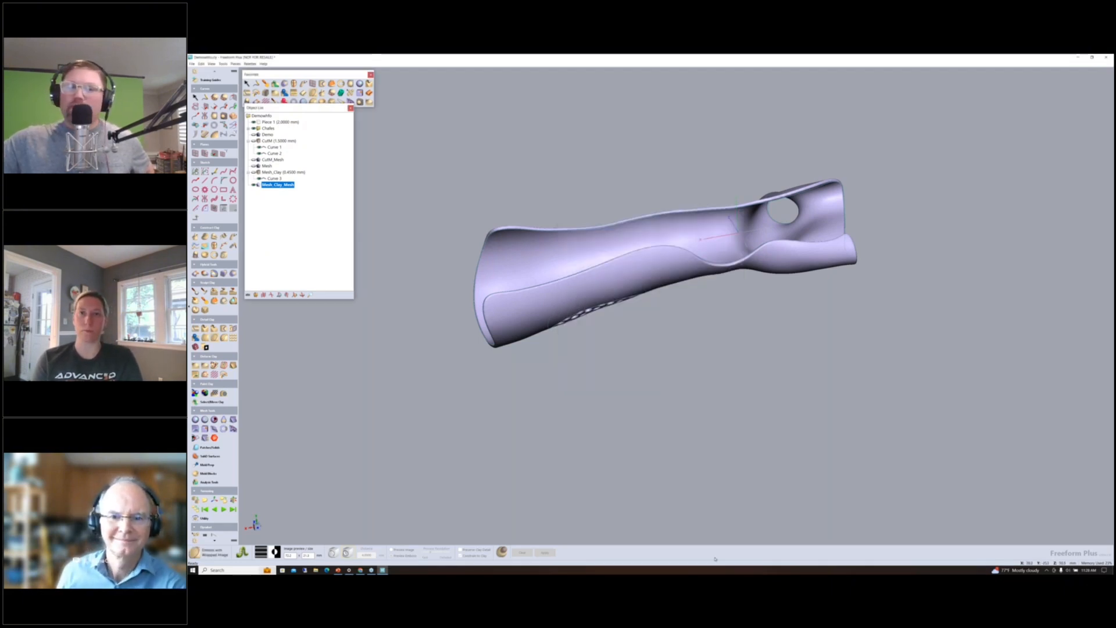
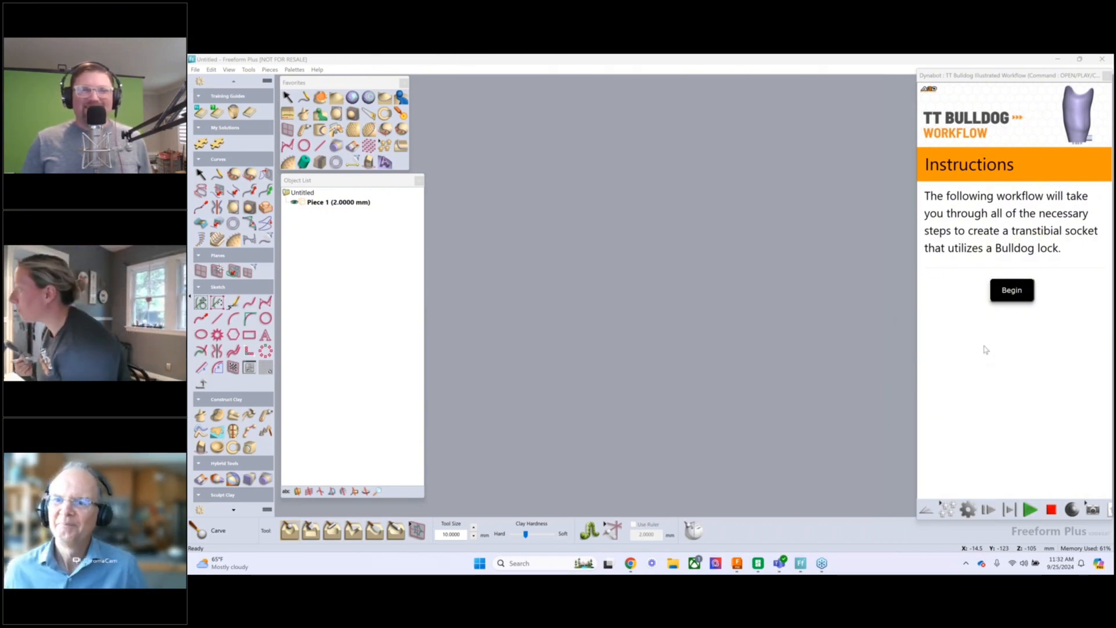
Step: Begin the TT Bulldog workflow and save its lock template file to the Desktop as demoing
left_click(1010, 295)
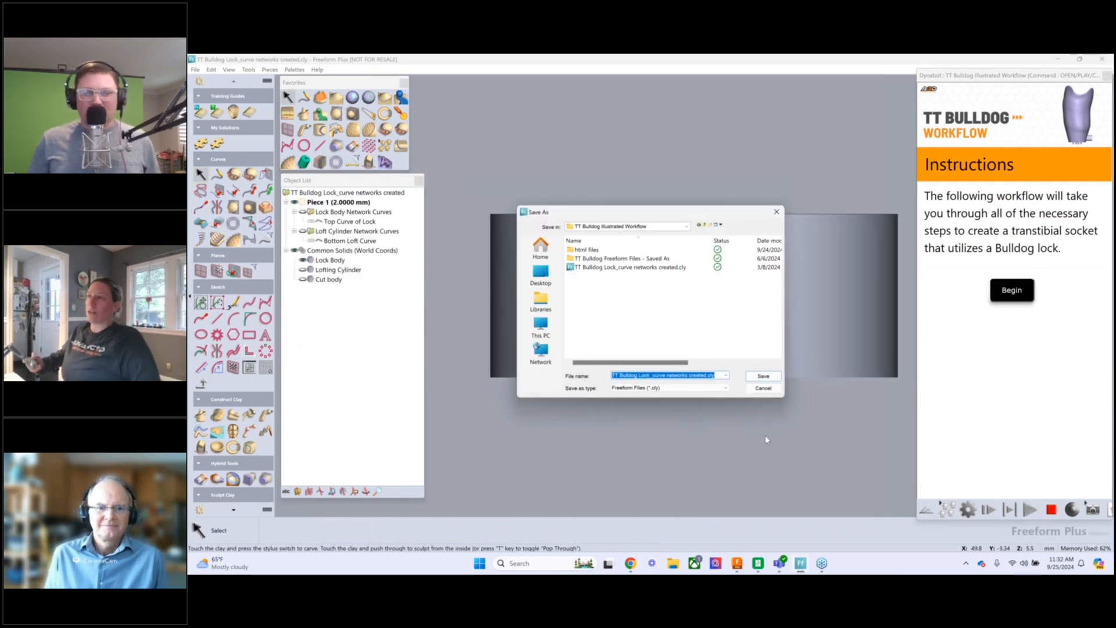
left_click(686, 226)
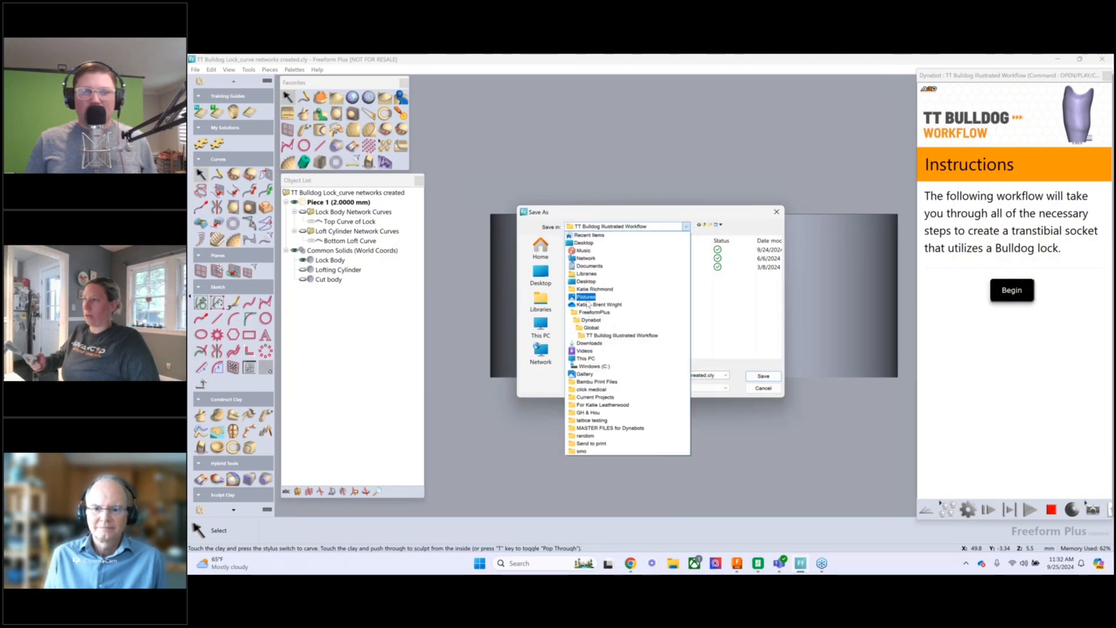
left_click(589, 304)
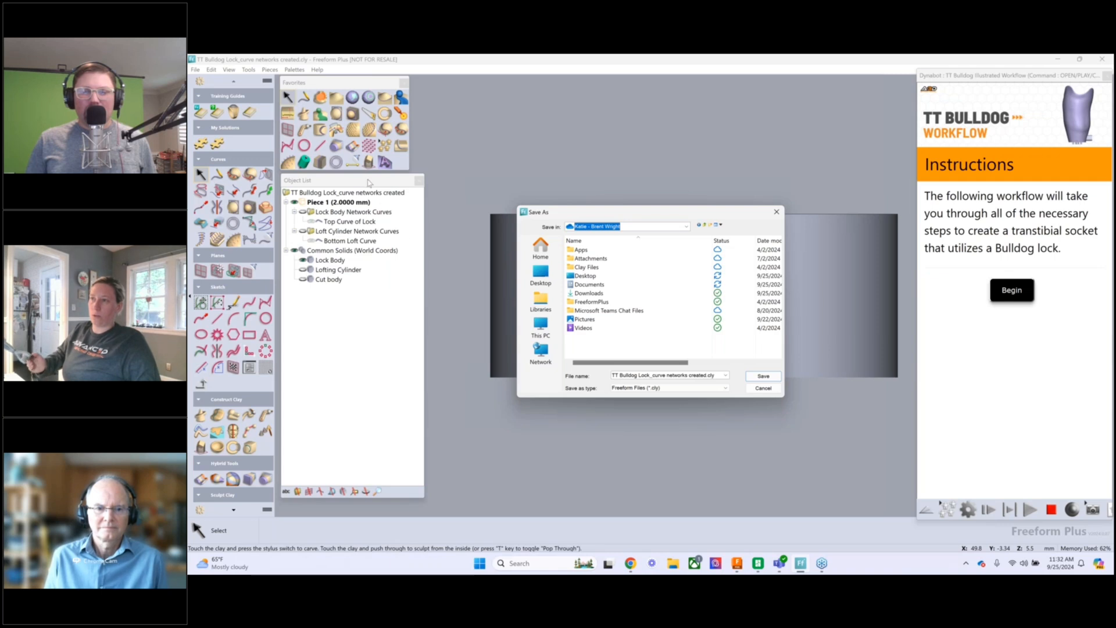
double_click(587, 276)
left_click(634, 375)
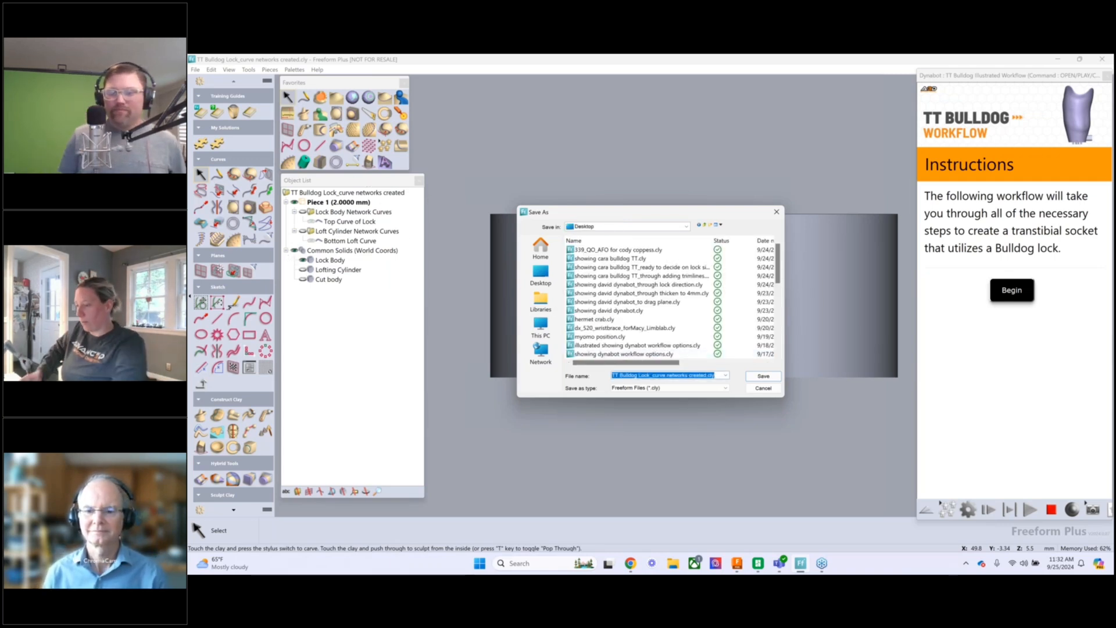
type("demoing")
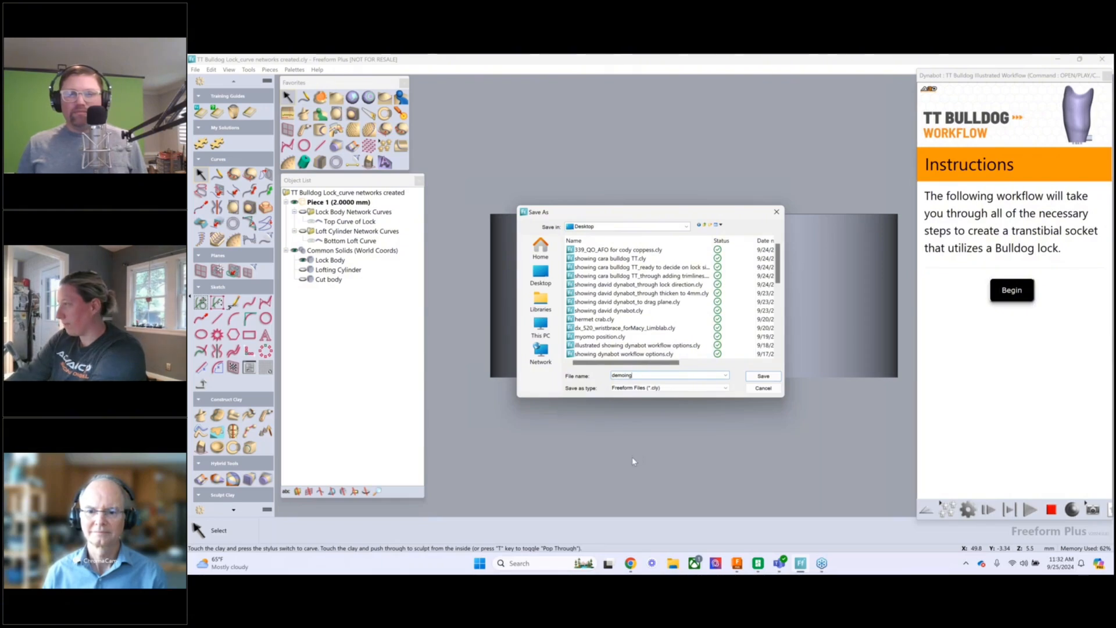
key("Return")
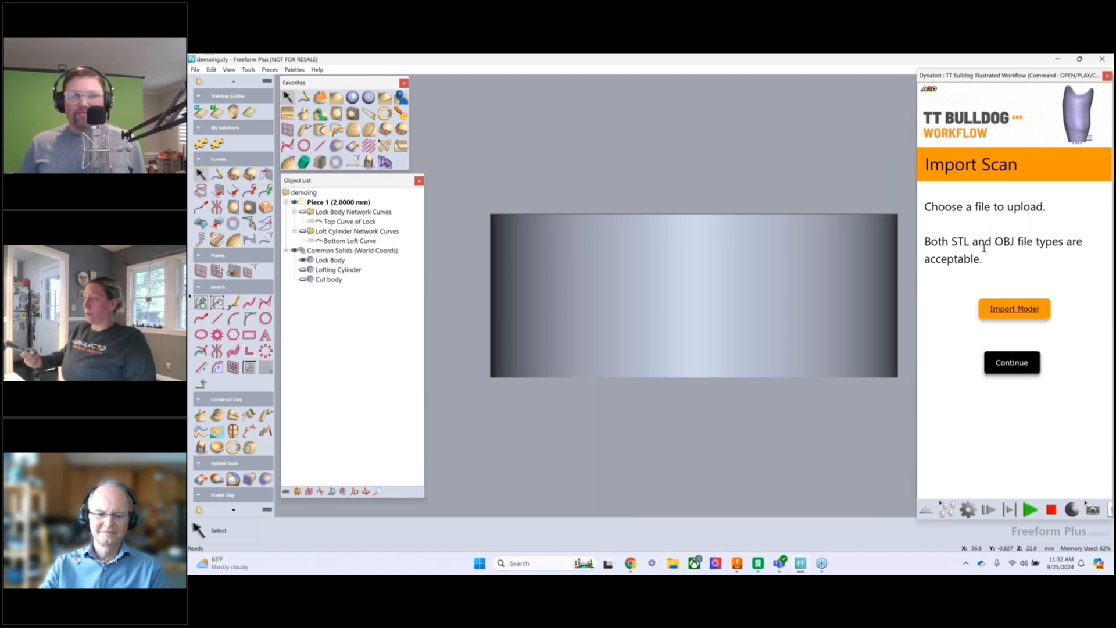
Step: Import raw, unaligned scan.stl from the Desktop as a mesh and proceed to the scan alignment
left_click(1018, 311)
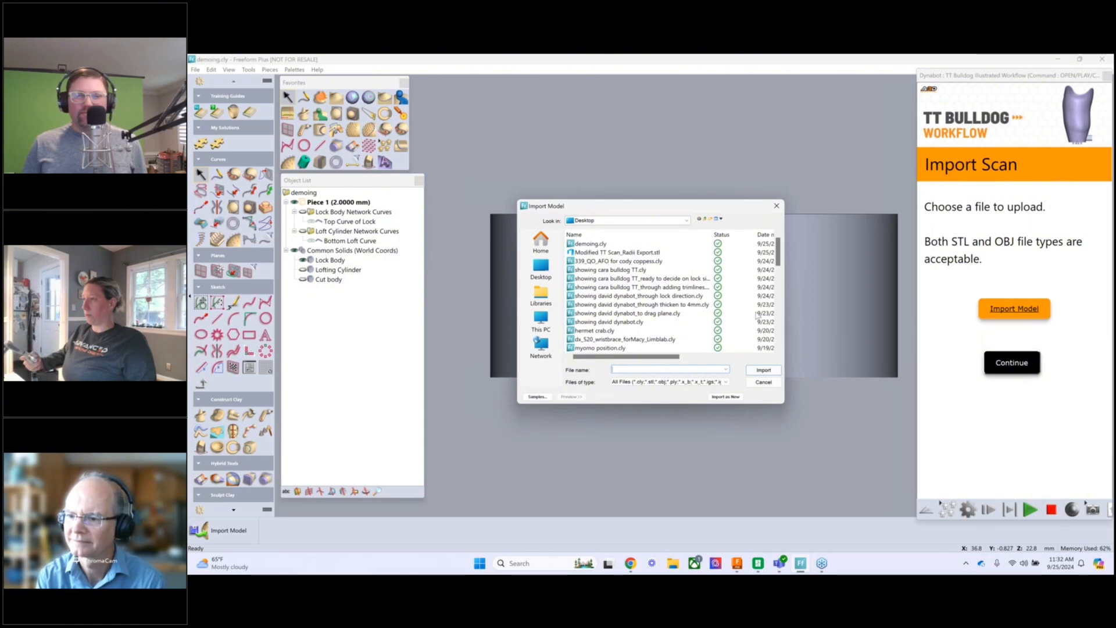
left_click_drag(780, 250, 779, 330)
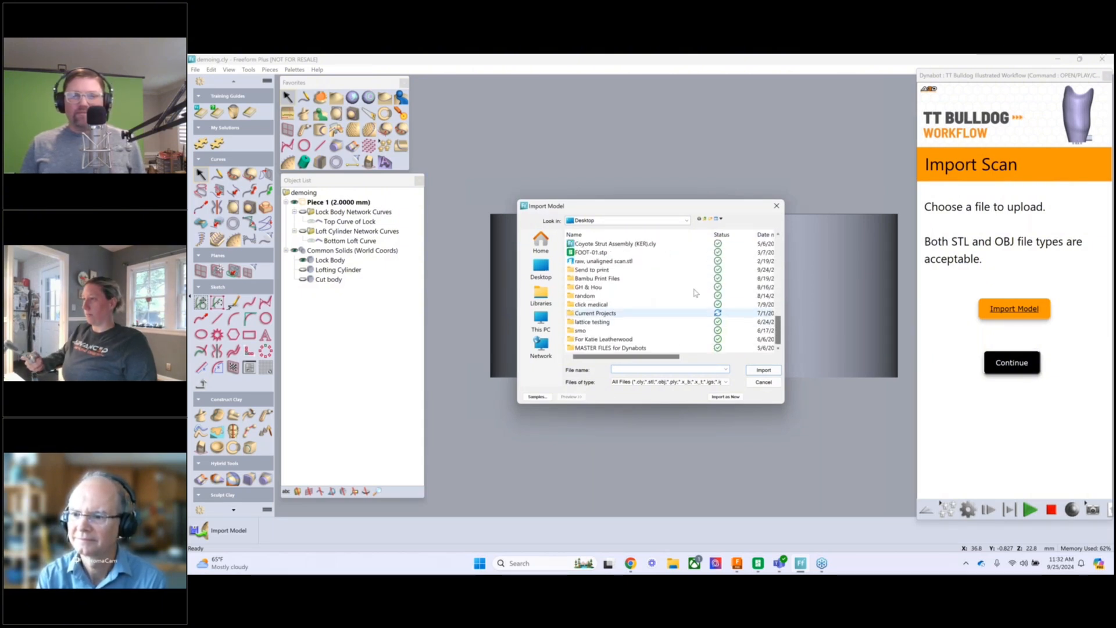
left_click(628, 263)
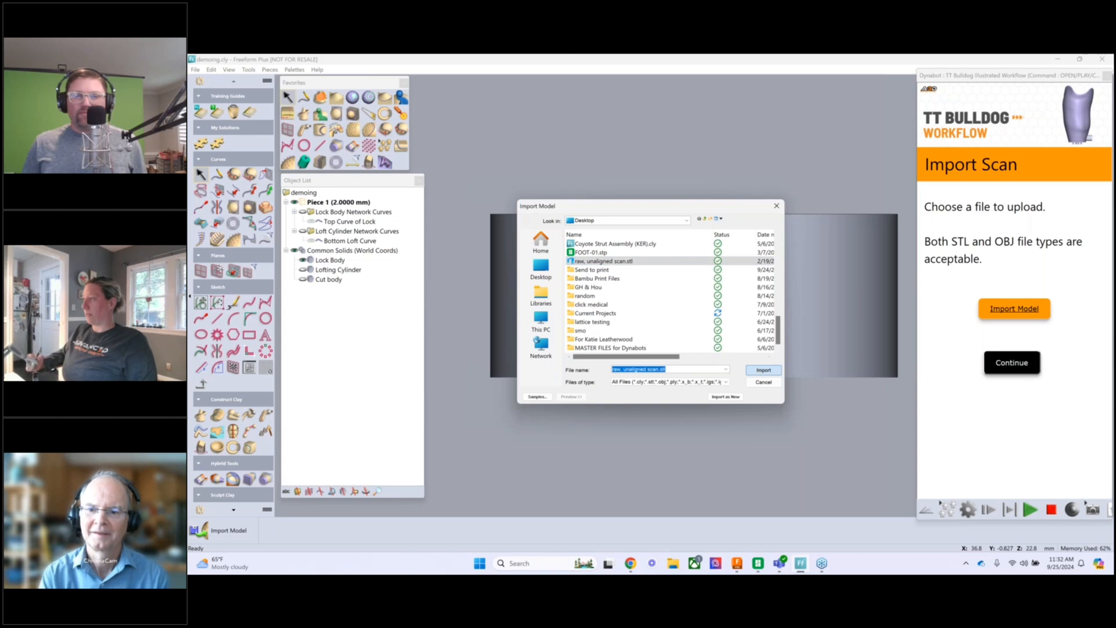
left_click(764, 370)
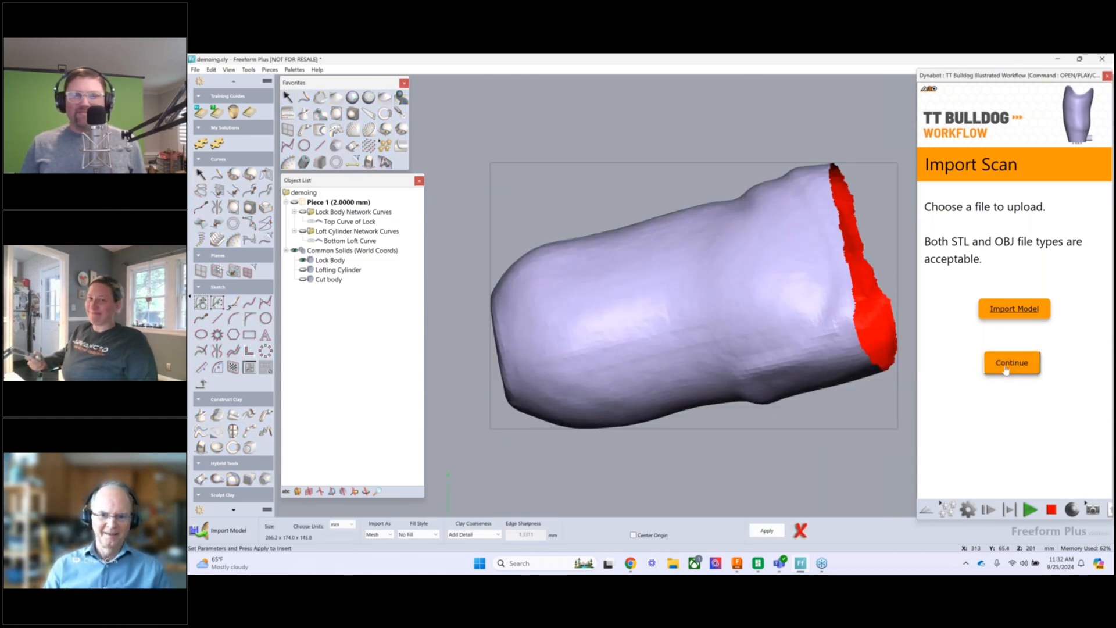
left_click(1009, 363)
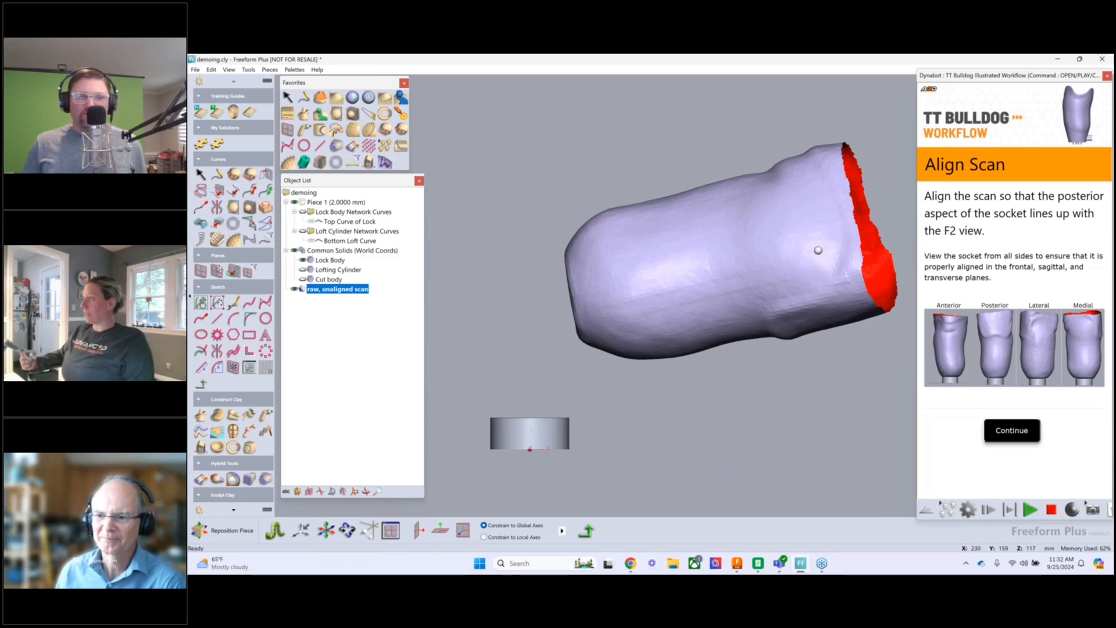
Step: Align the scan upright above the lock body with its posterior aspect matching the F2 view, adjust it from other sides, and accept the alignment
left_click_drag(819, 281, 641, 211)
left_click_drag(673, 322, 461, 270)
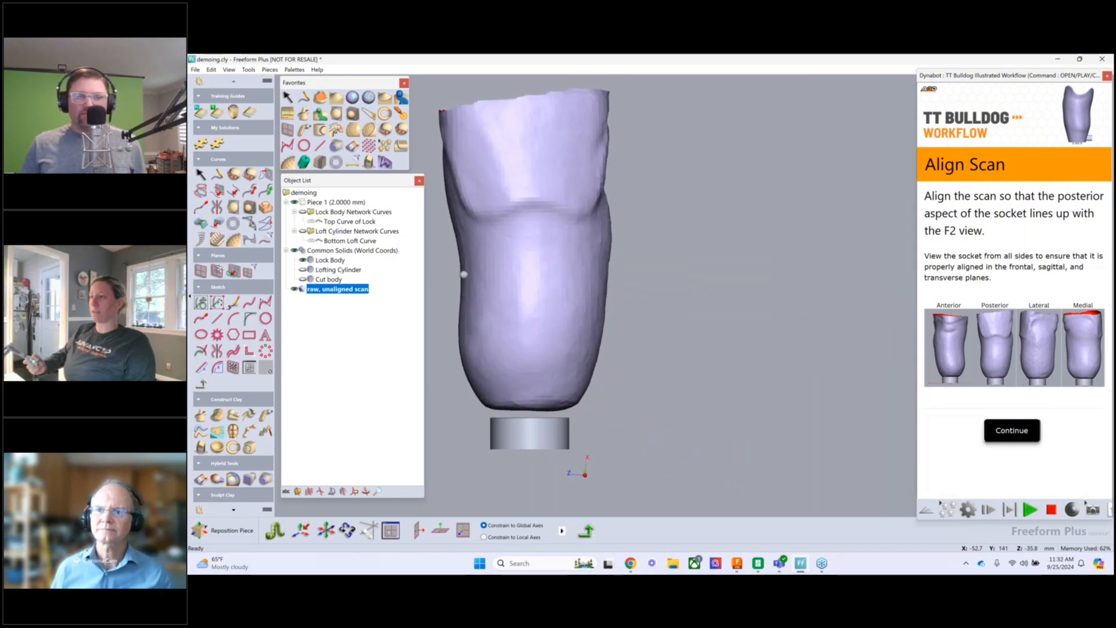
key("F4")
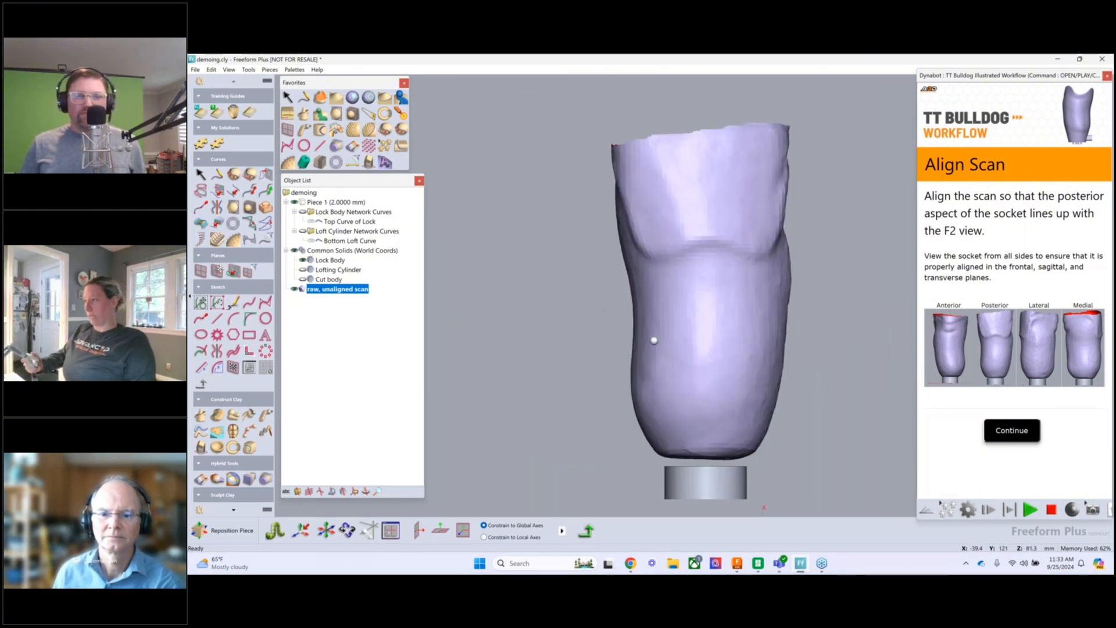
key("F2")
left_click_drag(744, 387, 769, 349)
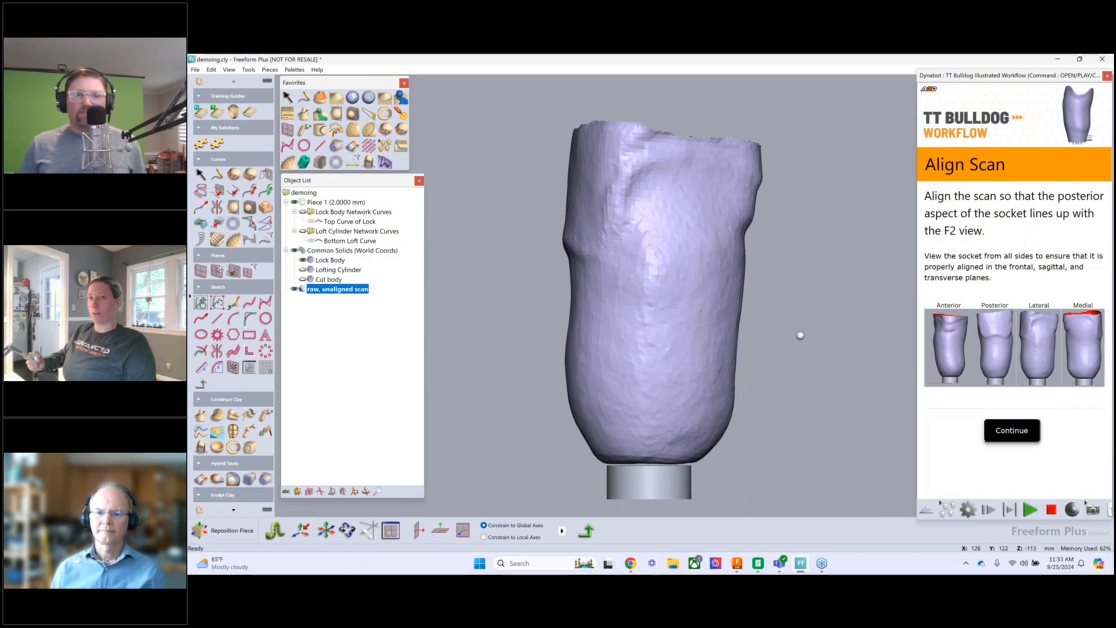
key("F2")
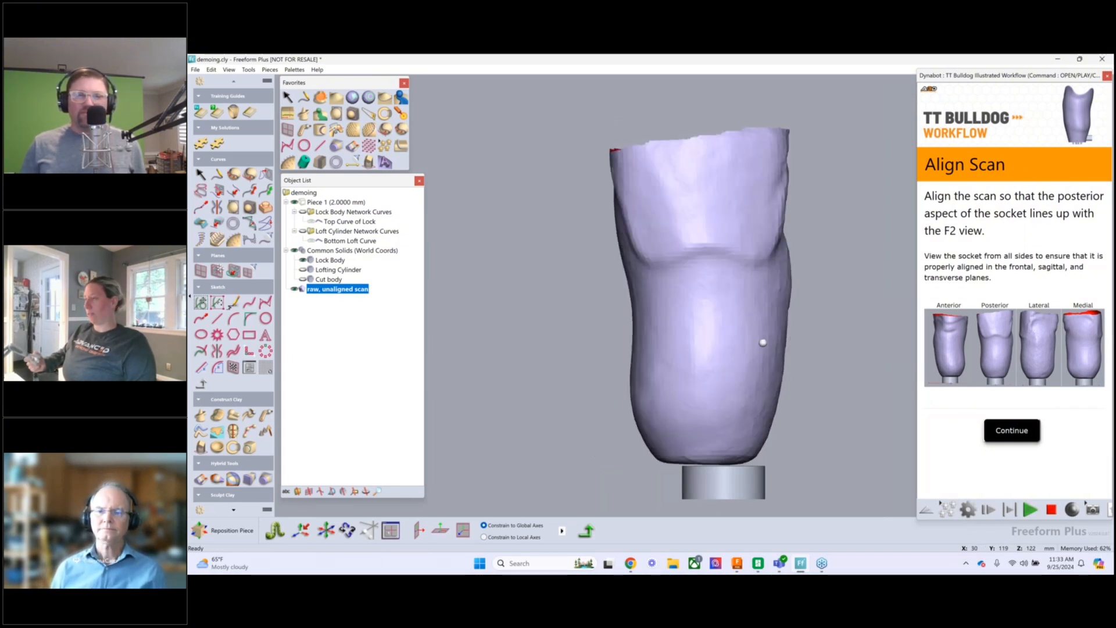
left_click_drag(772, 340, 788, 341)
middle_click_drag(675, 337, 708, 361)
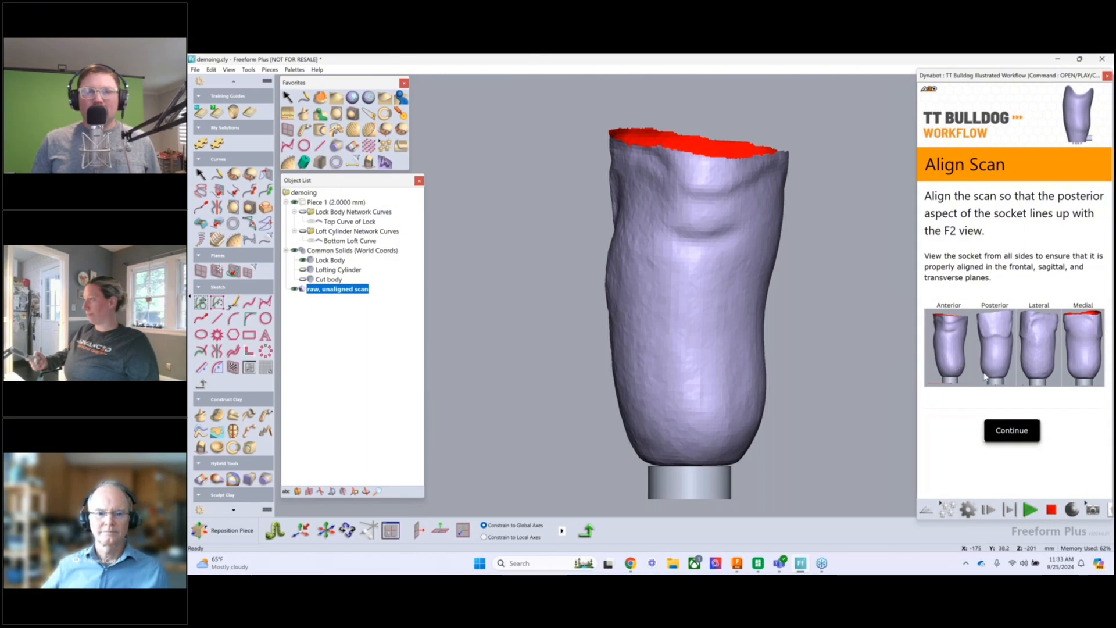
left_click(1022, 432)
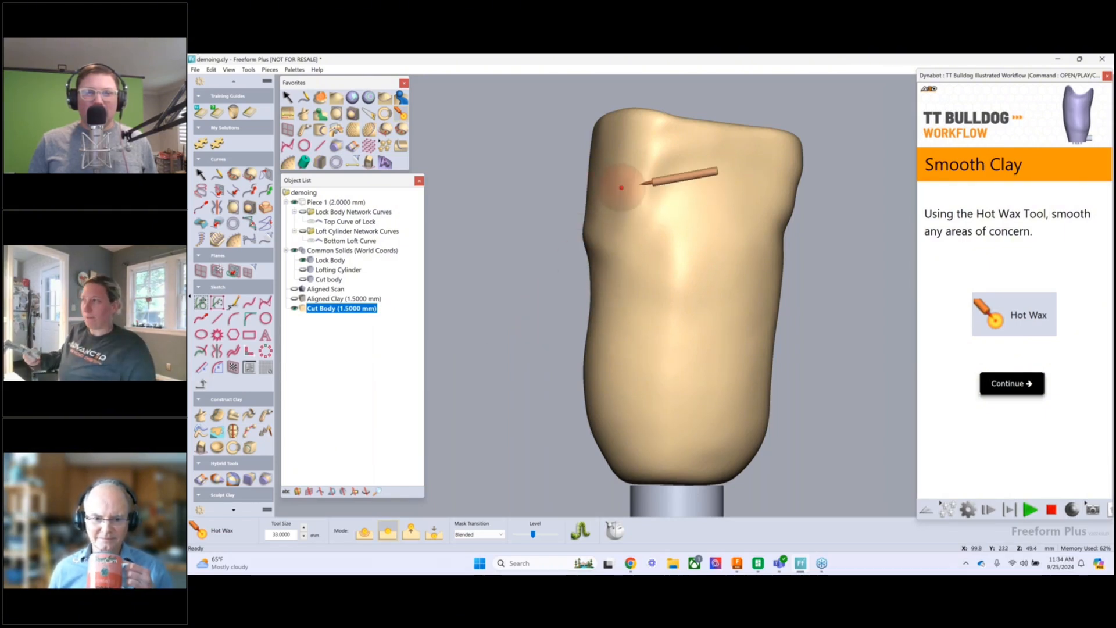
Step: Inspect the Cut Body clay from all sides for areas that need smoothing, and proceed to drawing the trimline
middle_click_drag(611, 185, 619, 384)
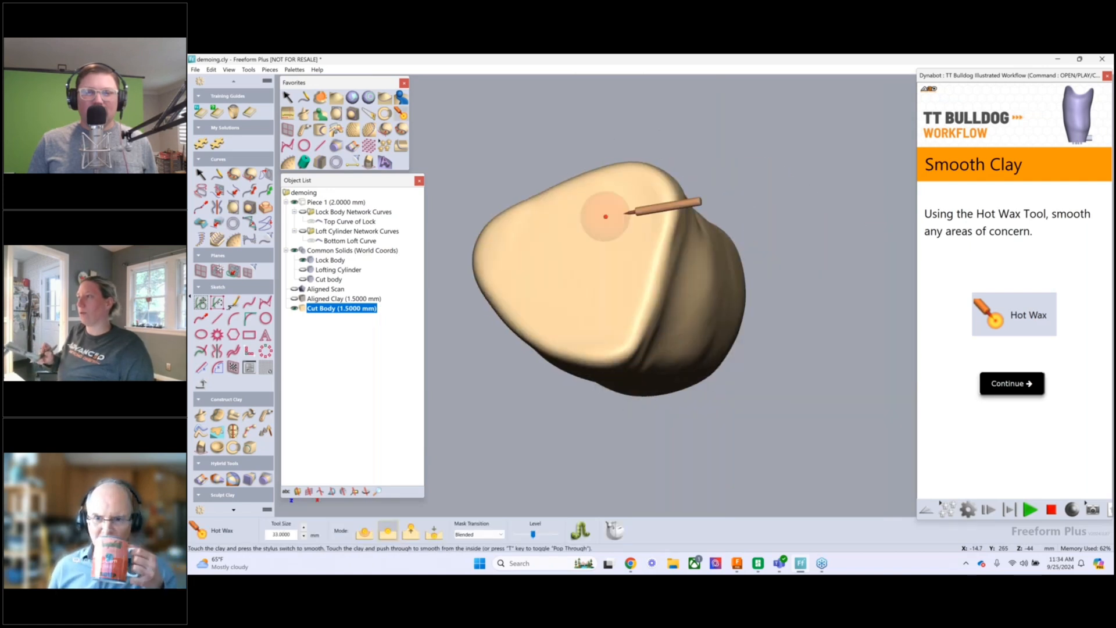
middle_click_drag(605, 217, 561, 229)
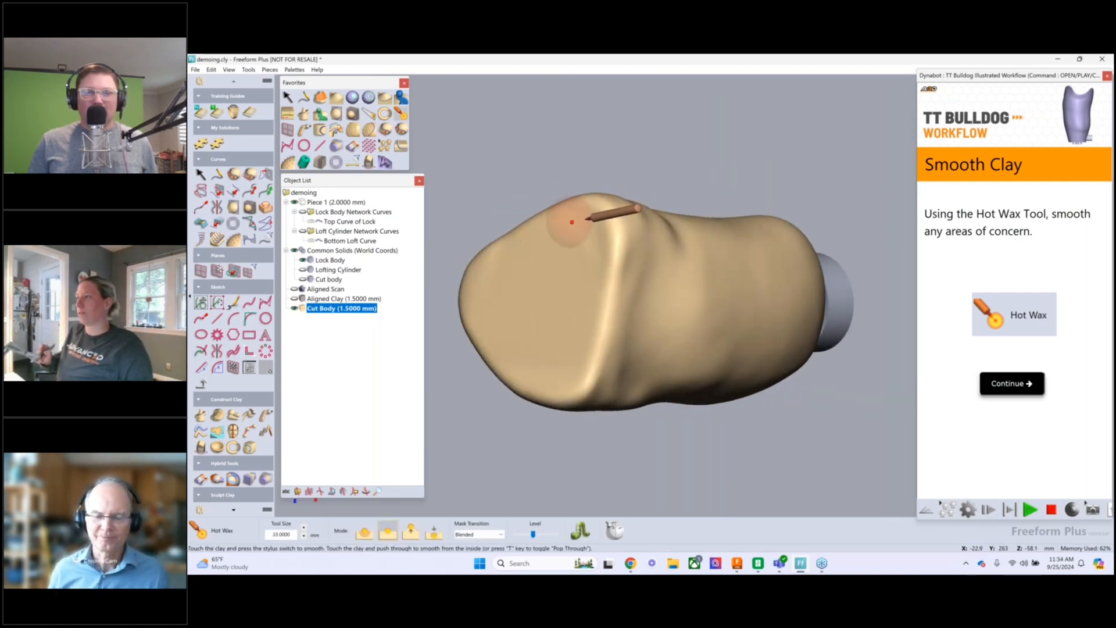
mouse_move(550, 228)
middle_mouse_down()
mouse_move(617, 260)
mouse_move(543, 212)
middle_mouse_up()
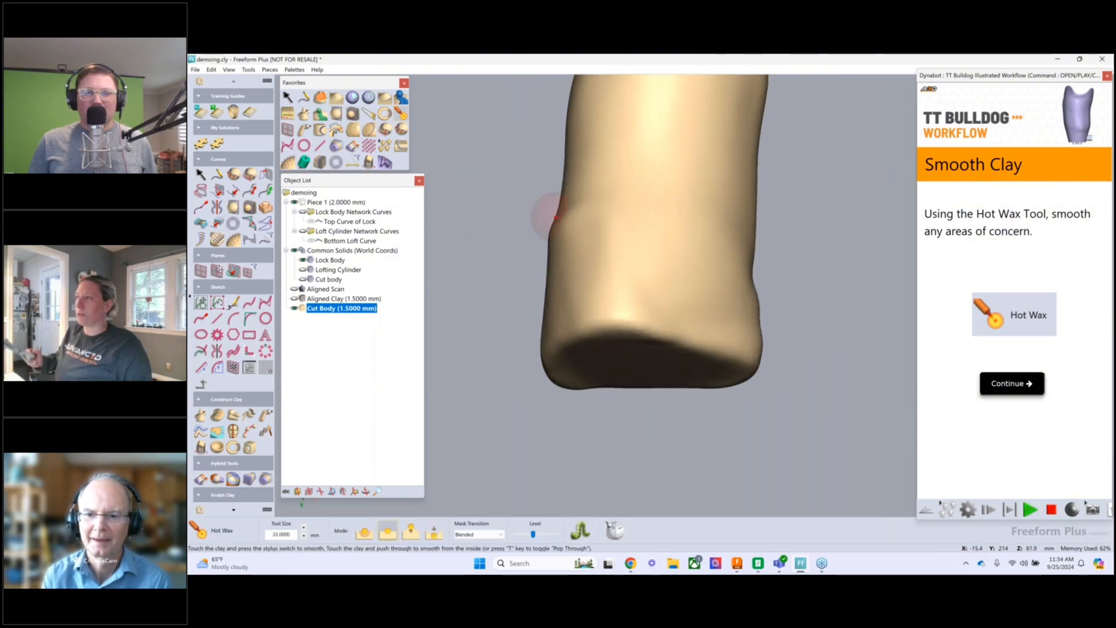
middle_click_drag(643, 250, 735, 407)
left_click(1010, 382)
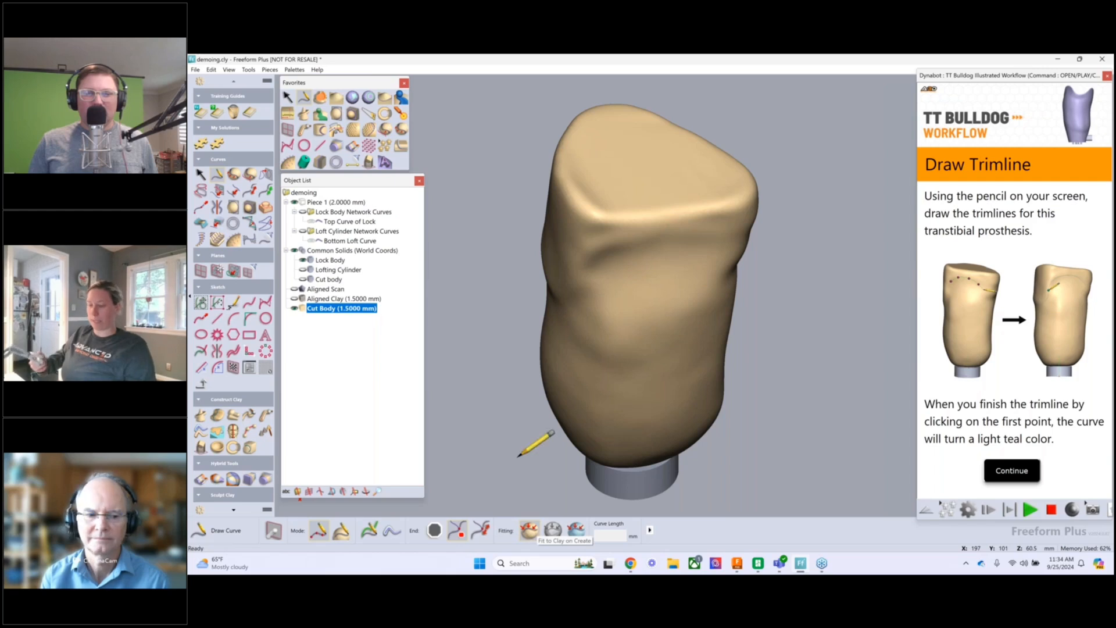
Step: Start the trimline with four points across the posterior face of the Cut Body, dipping before it rises toward the side
key("Home")
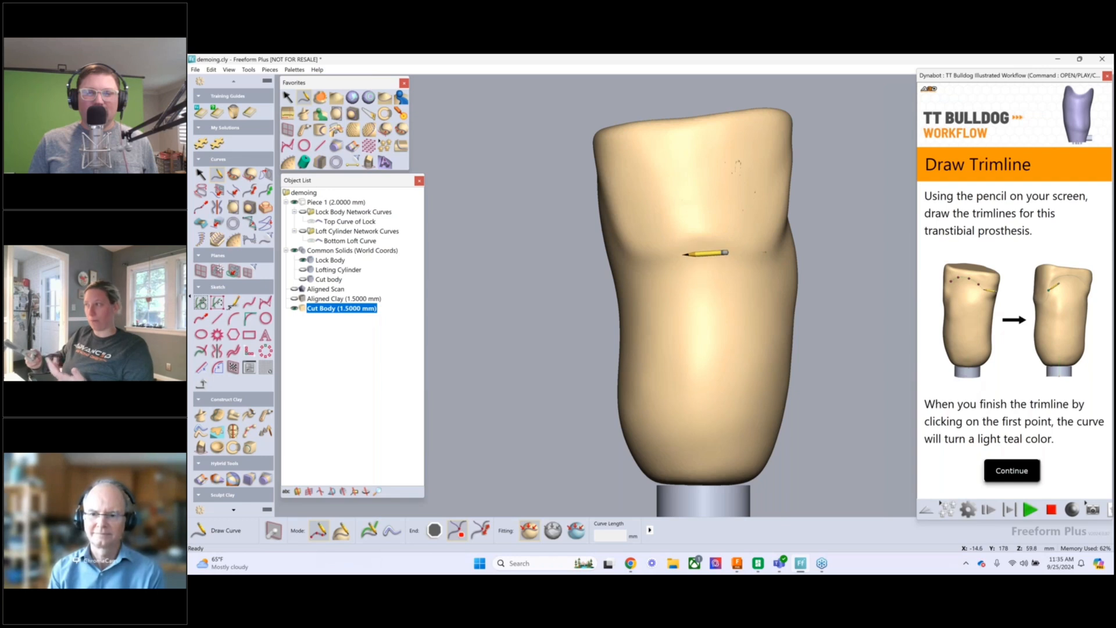
left_click(695, 236)
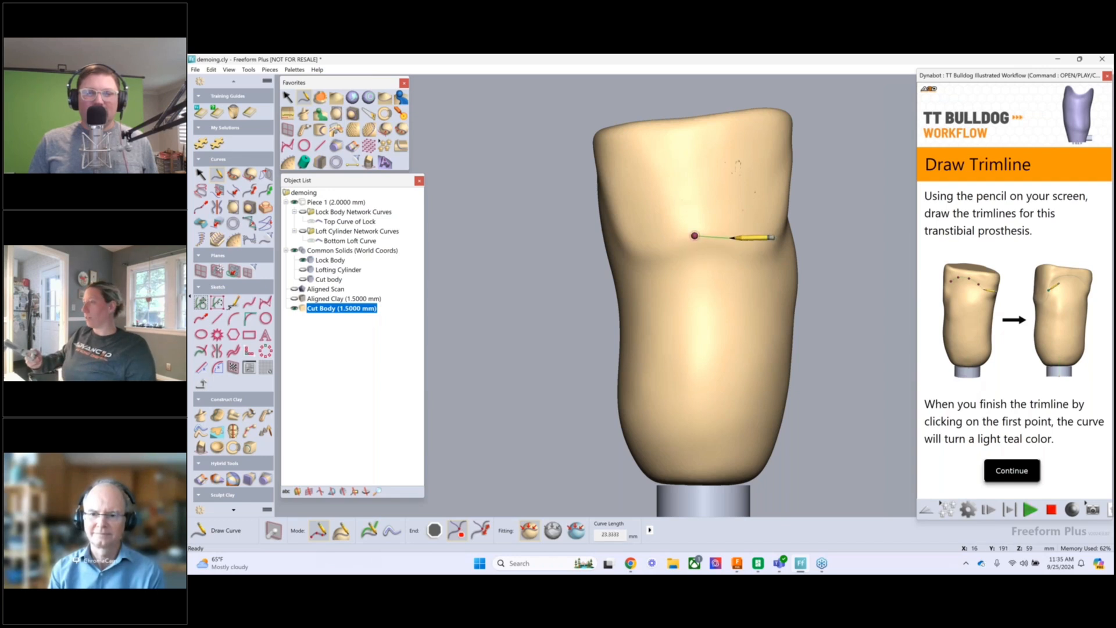
left_click(729, 239)
left_click(761, 252)
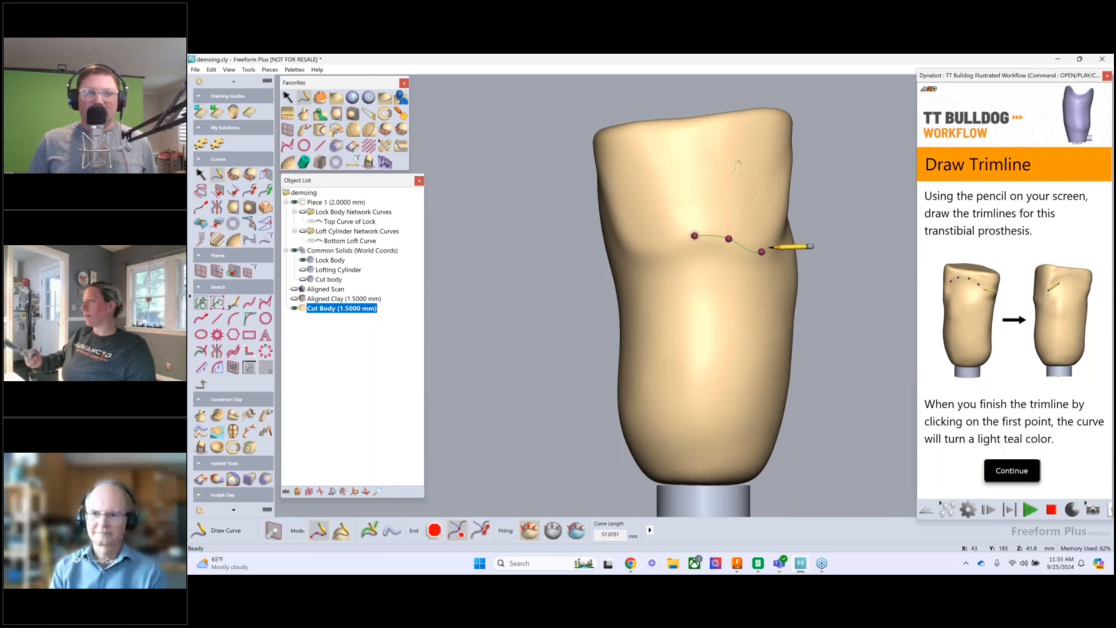
left_click(784, 229)
Step: Continue the trimline up and over the adjacent side of the Cut Body in a high arch that descends toward the anterior
key("Left")
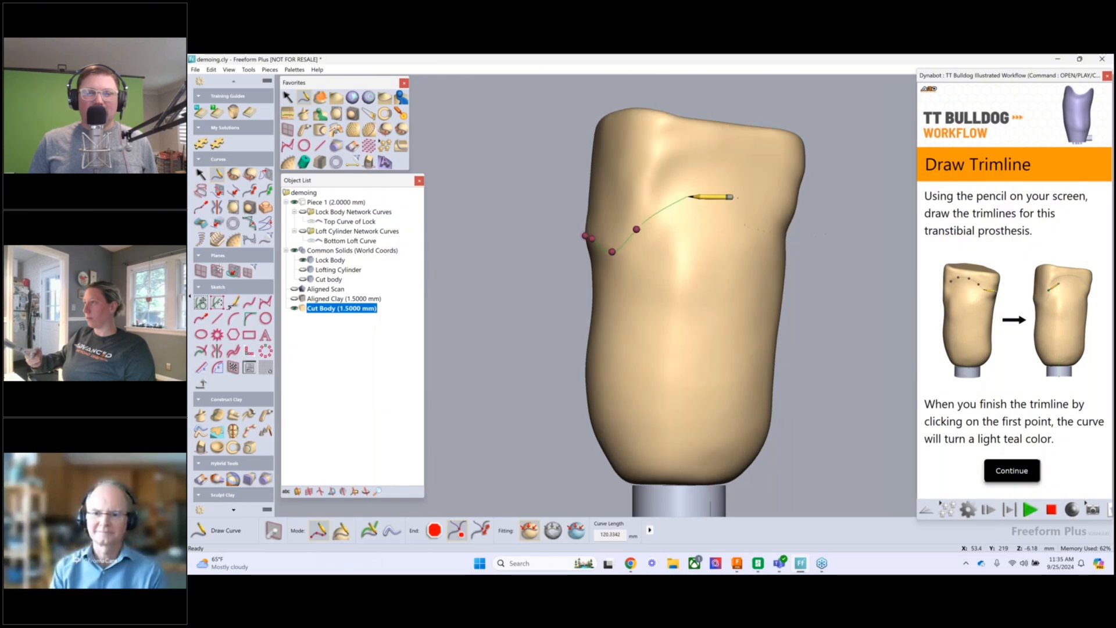
left_click(656, 179)
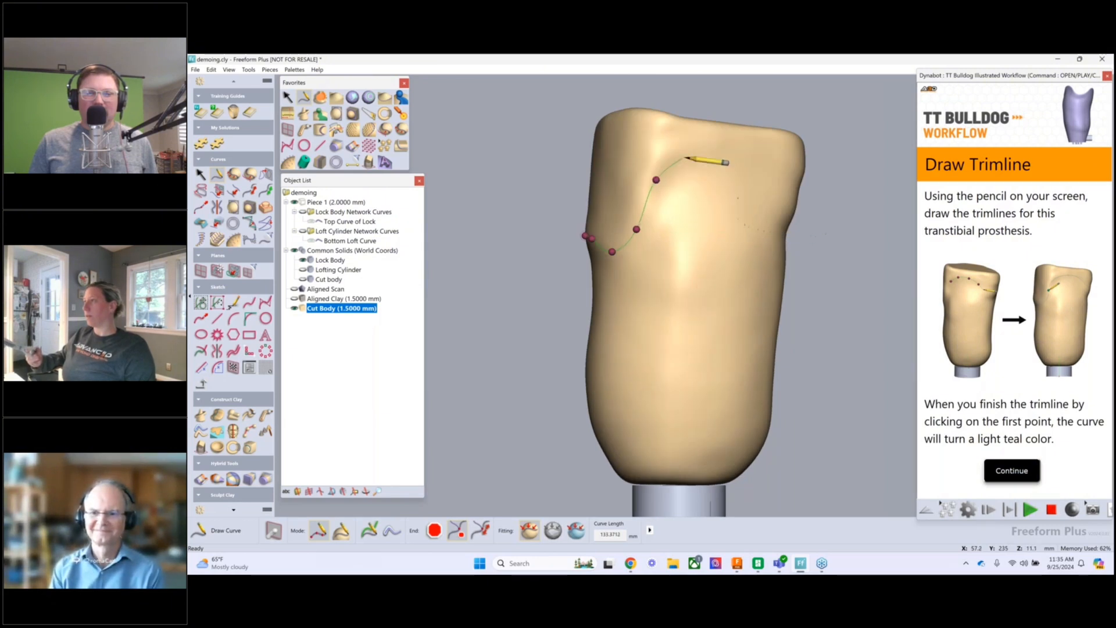
left_click(693, 151)
left_click(755, 158)
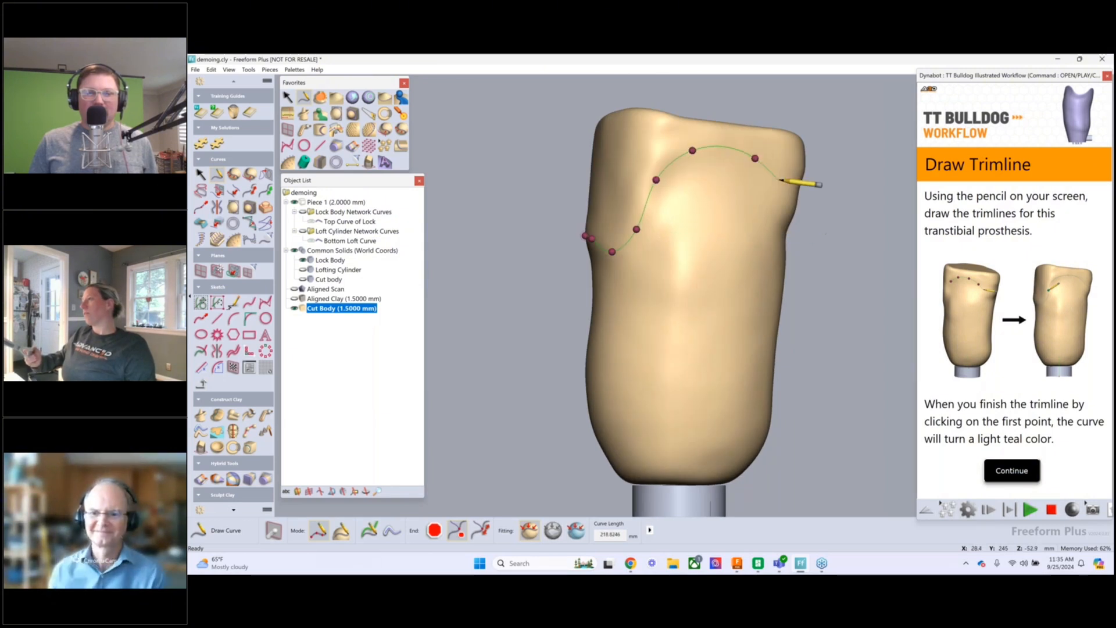
left_click(788, 183)
left_click(801, 190)
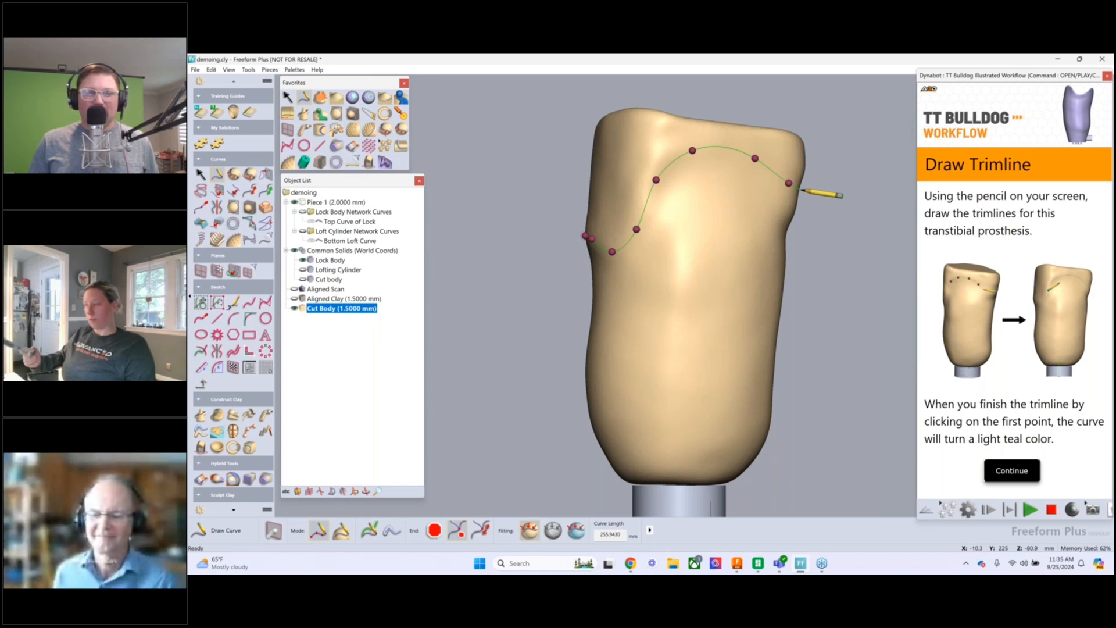
Step: Carry the trimline across the anterior face in a shallow dip and raise it onto the opposite side
middle_click_drag(815, 191, 477, 193)
left_click(715, 185)
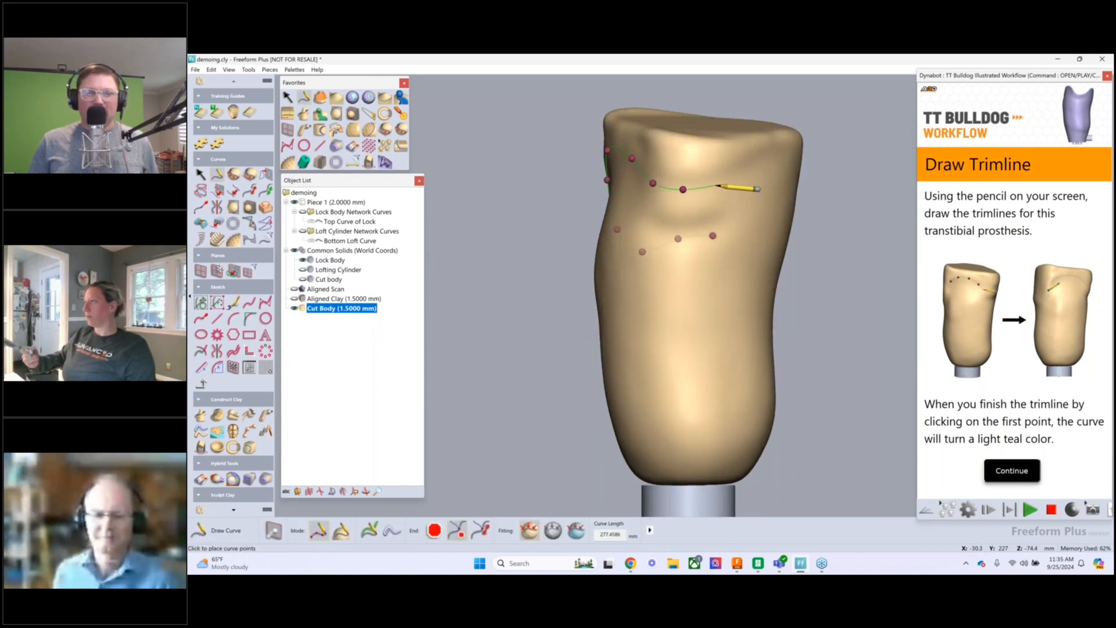
left_click(750, 163)
left_click(784, 151)
left_click(796, 165)
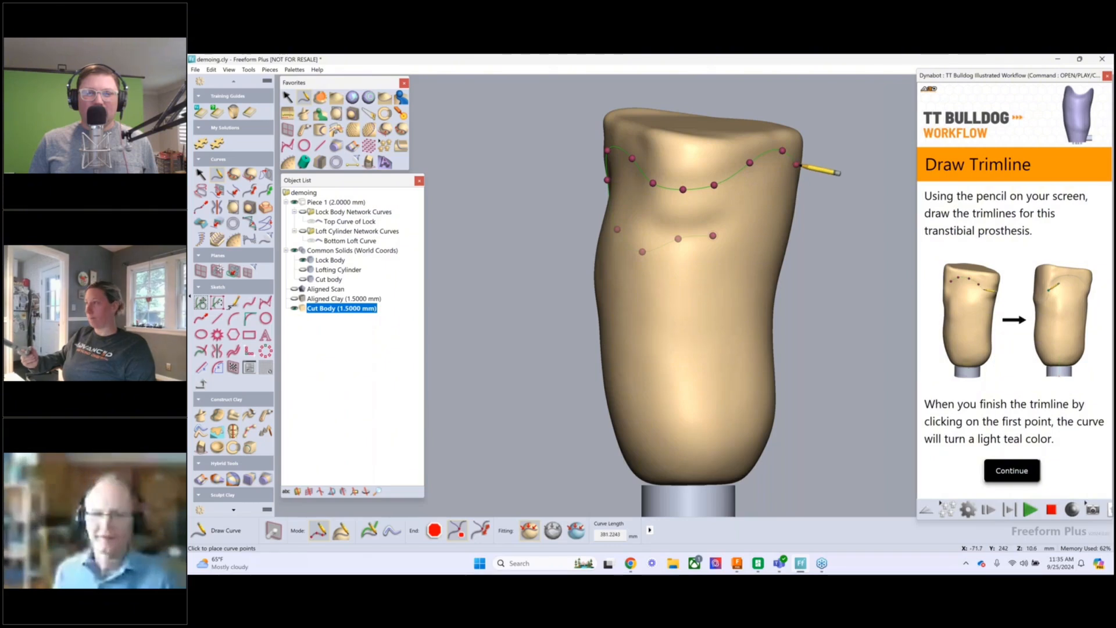
Step: Bring the trimline down the remaining side and back across the posterior, close it at its first point, and proceed to modifying it
middle_click_drag(801, 175, 483, 177)
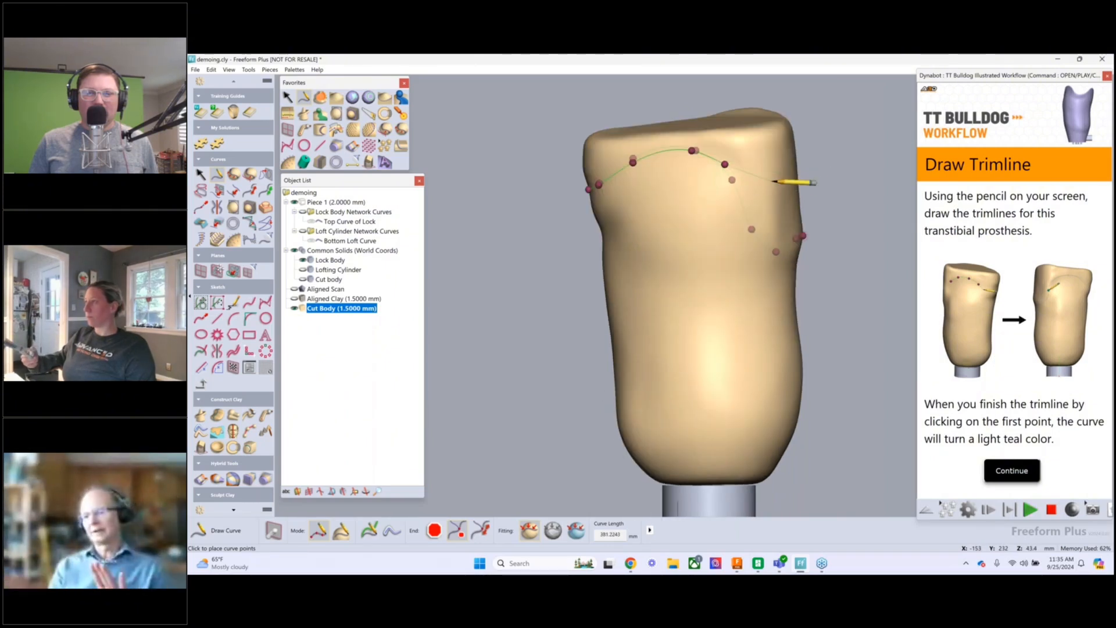
left_click(749, 197)
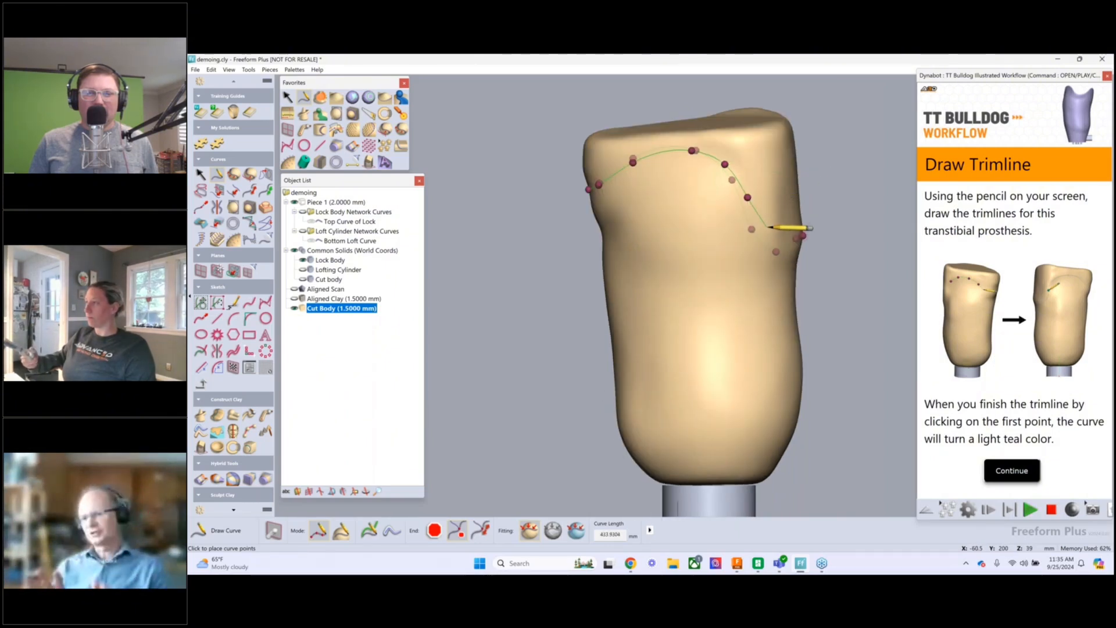
left_click(765, 231)
mouse_move(766, 230)
middle_mouse_down()
mouse_move(653, 227)
mouse_move(661, 205)
middle_mouse_up()
left_click(684, 228)
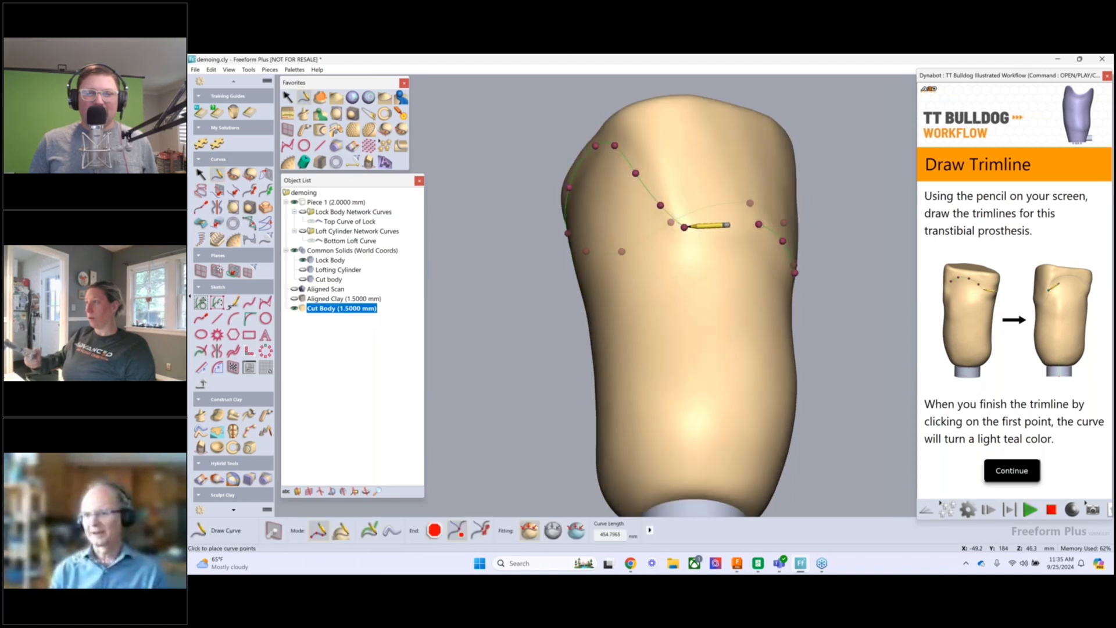
left_click(716, 223)
middle_click_drag(722, 218, 608, 227)
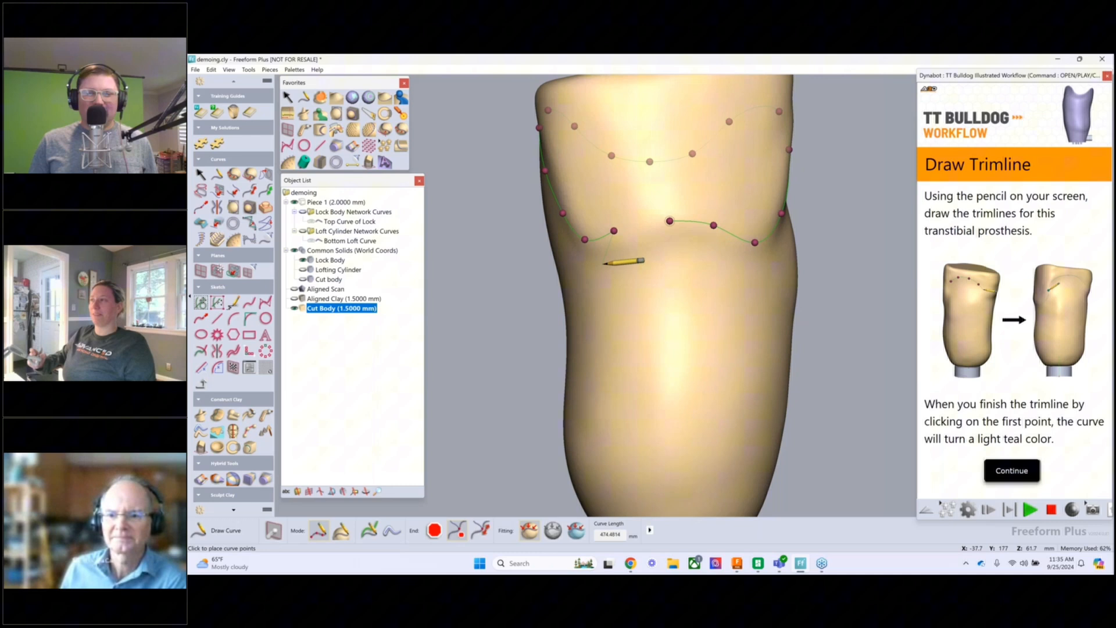
left_click(670, 222)
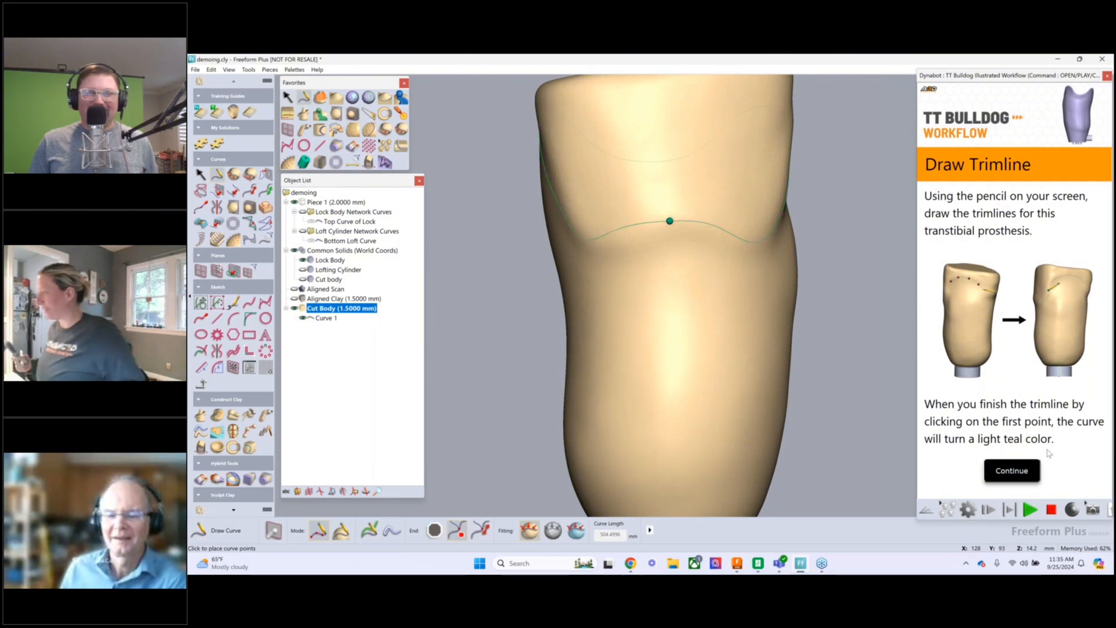
left_click(992, 478)
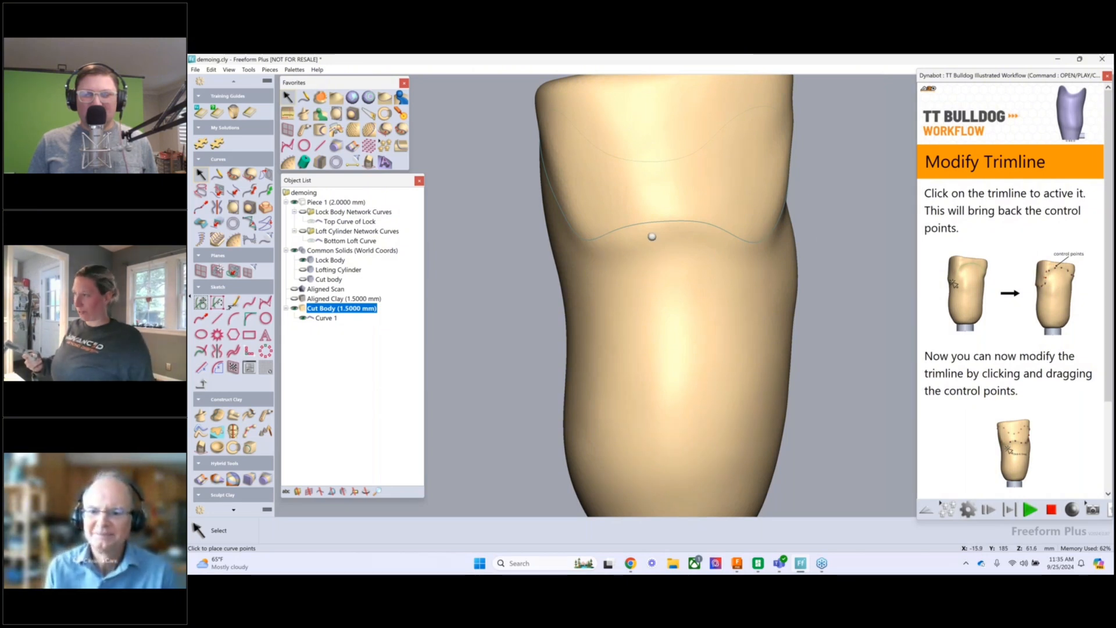
Step: Reshape the trimline by moving its control points at the posterior corner and along the side, and accept the modified curve
left_click(638, 226)
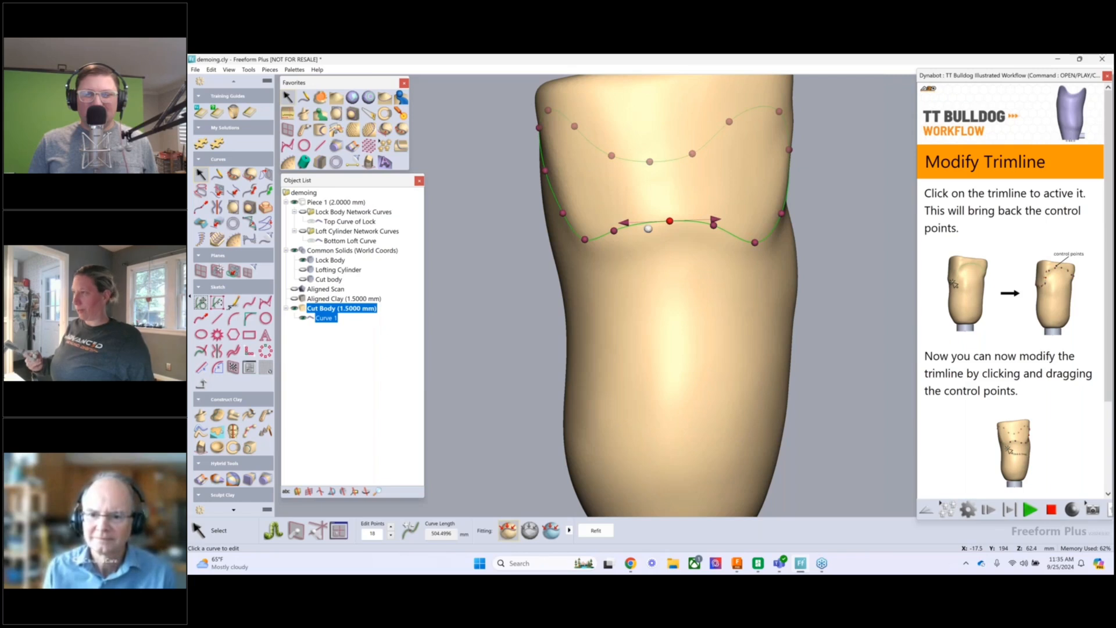
left_click_drag(624, 224, 584, 239)
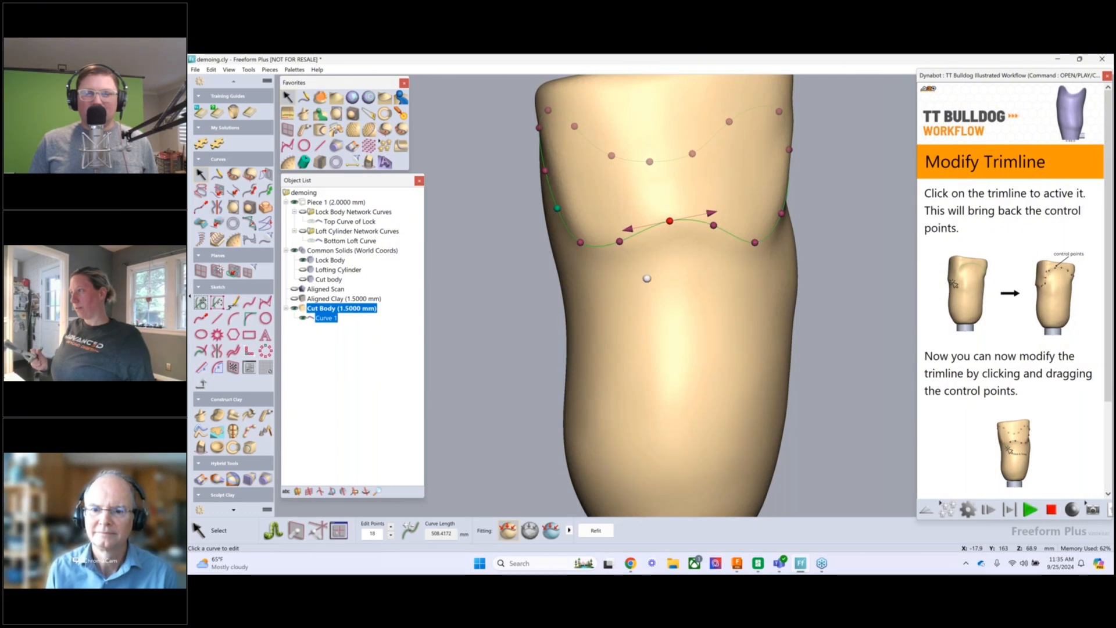
middle_click_drag(647, 278, 524, 276)
left_click(600, 182)
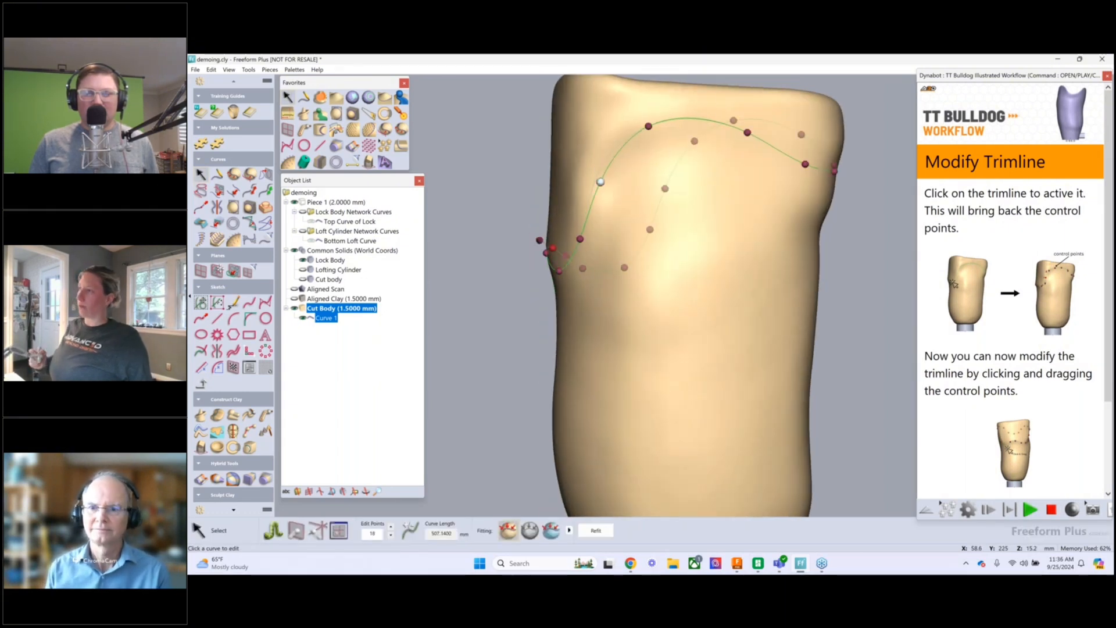
left_click(742, 315)
middle_click_drag(742, 316, 814, 250)
scroll(1047, 291, "down", 3)
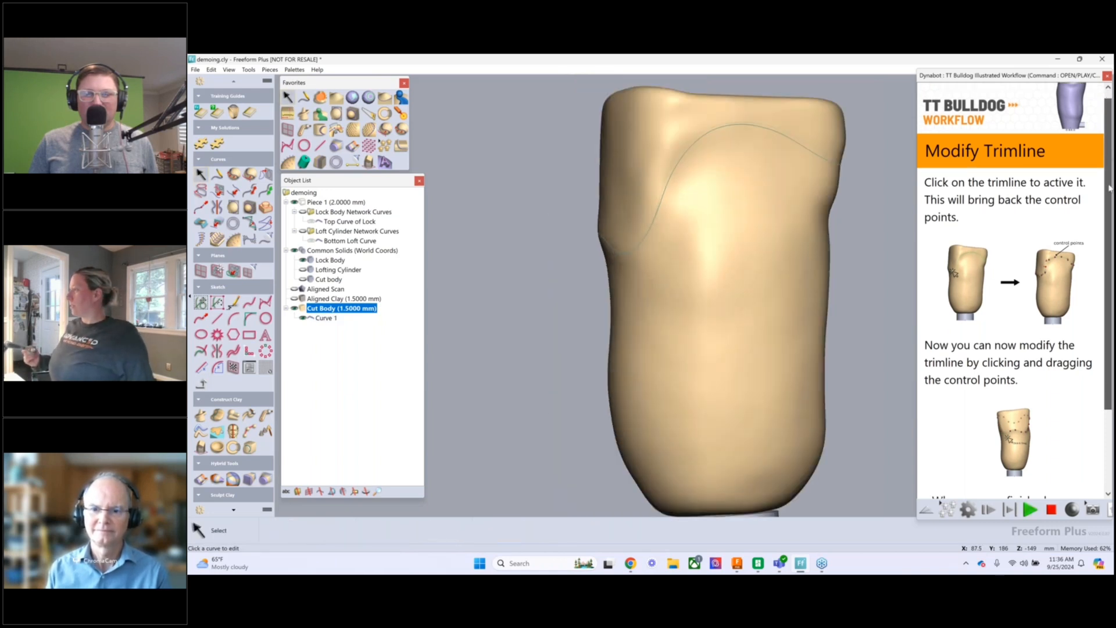
left_click(1013, 453)
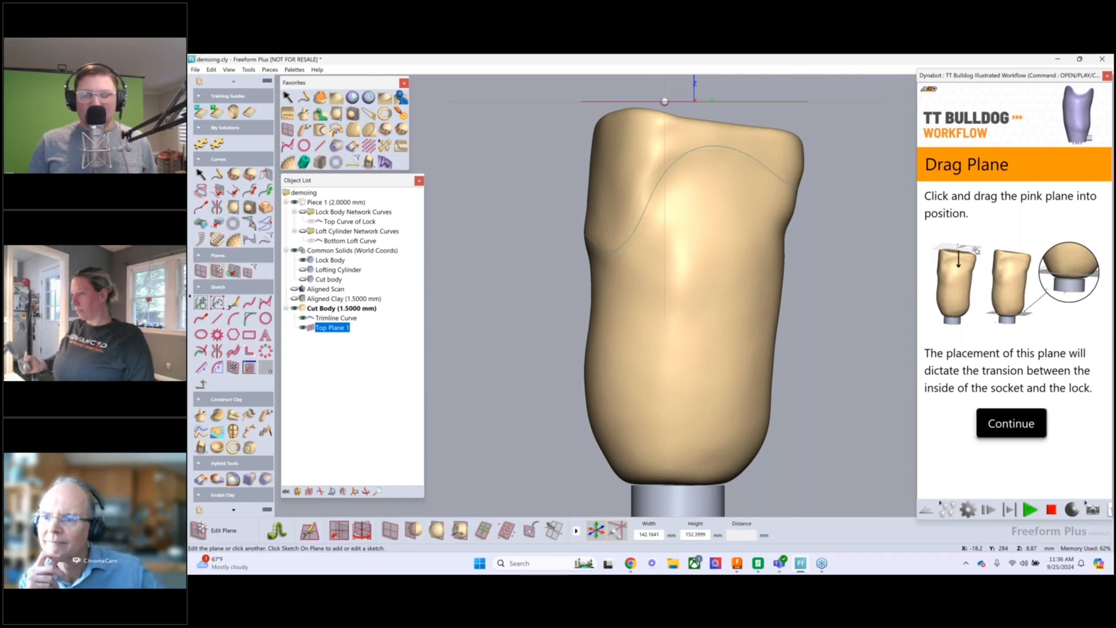
Step: Lower the plane to the distal end just above the lock body, and create the internal loft between Socket Curve 1 and Top Curve of Lock
left_click_drag(665, 102, 665, 479)
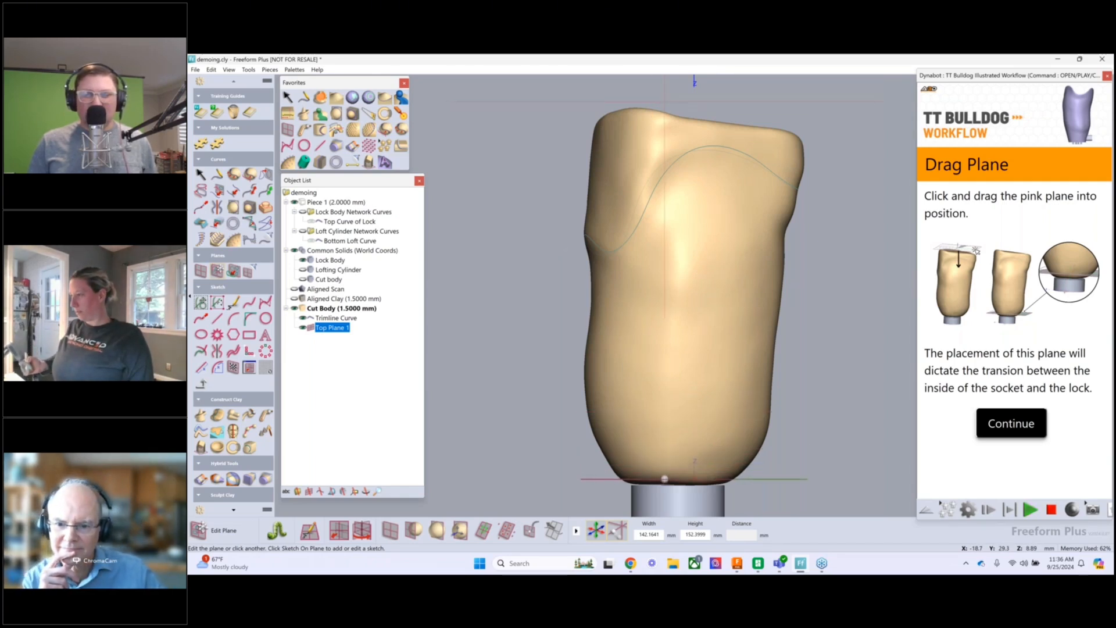
left_click(1011, 424)
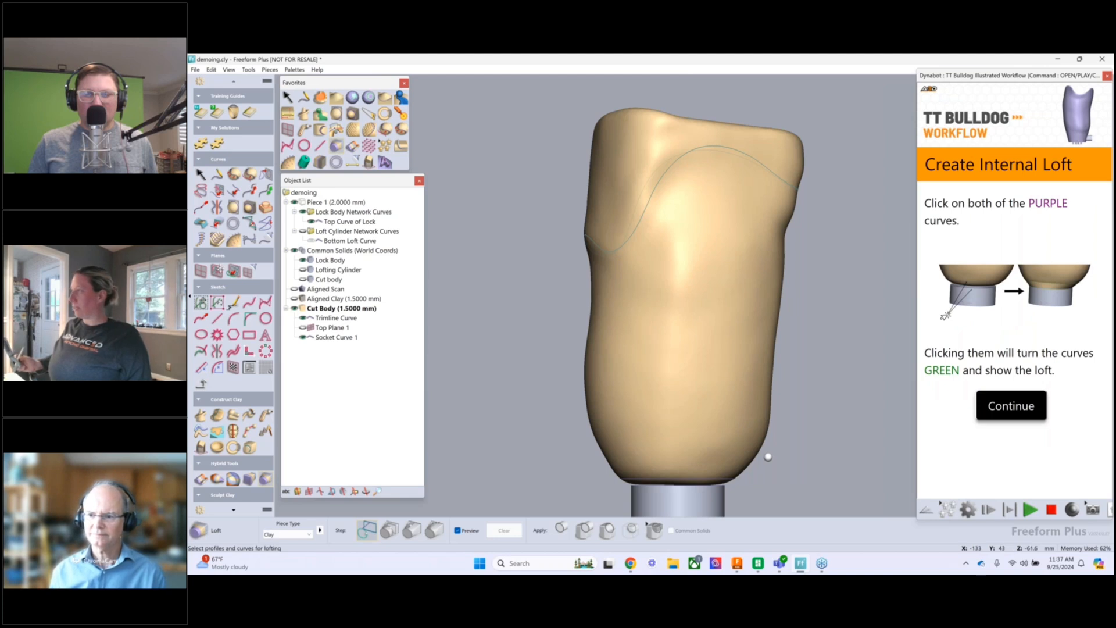
middle_click_drag(768, 457, 838, 307)
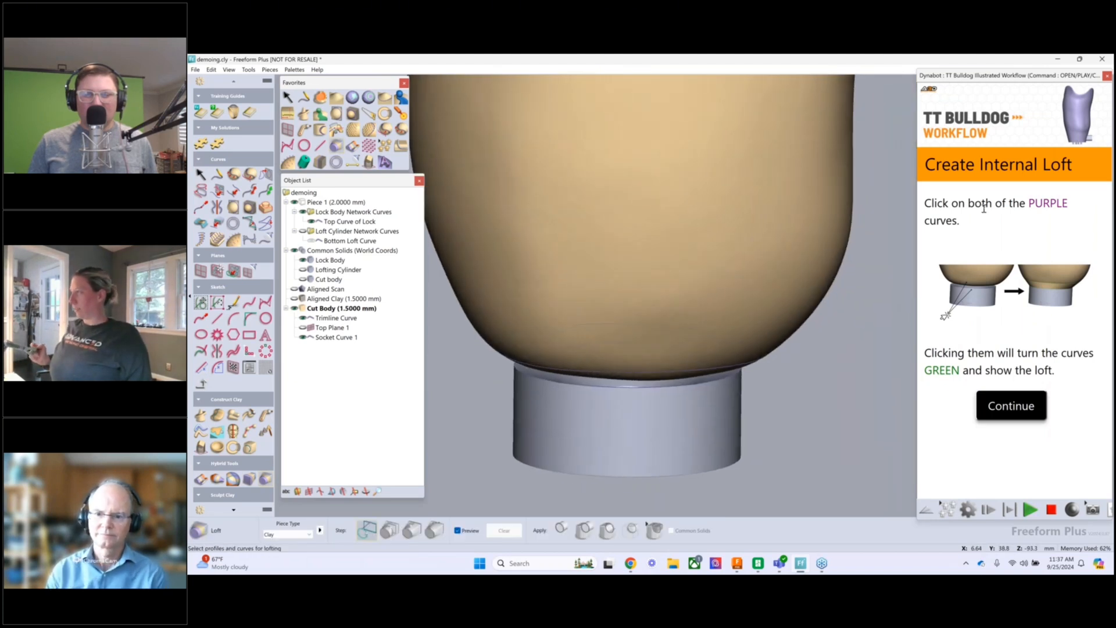
left_click(714, 369)
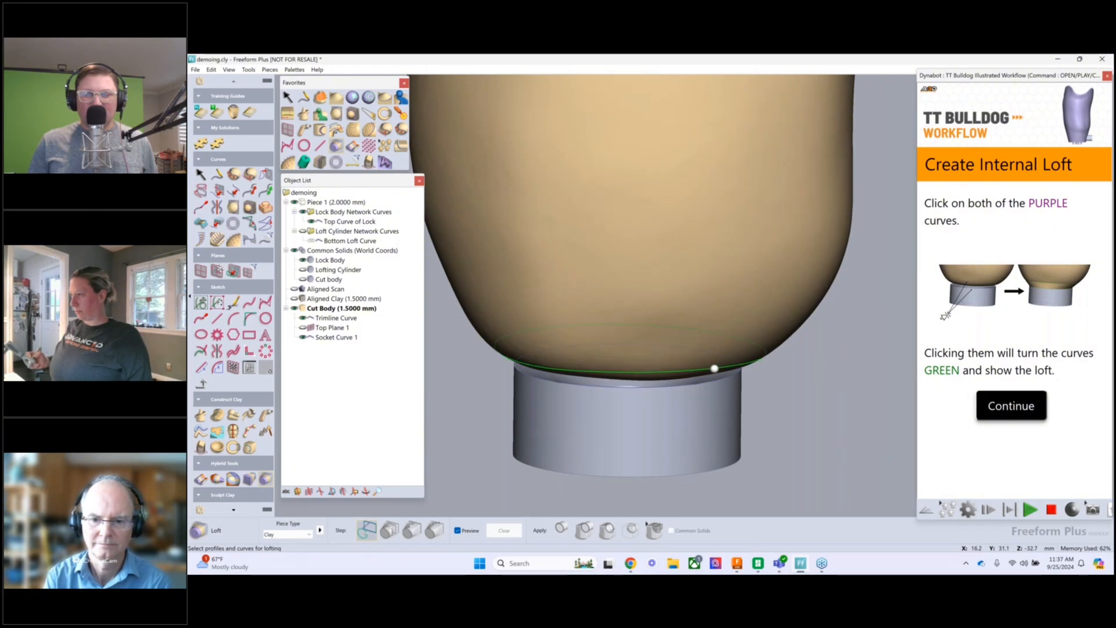
left_click(716, 366)
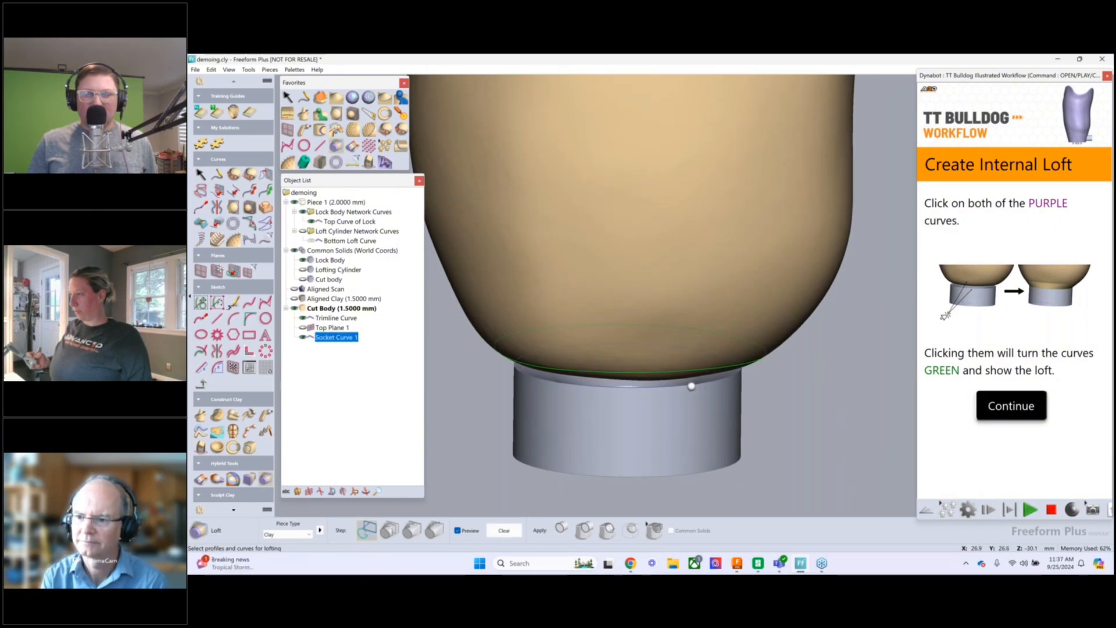
left_click(695, 382)
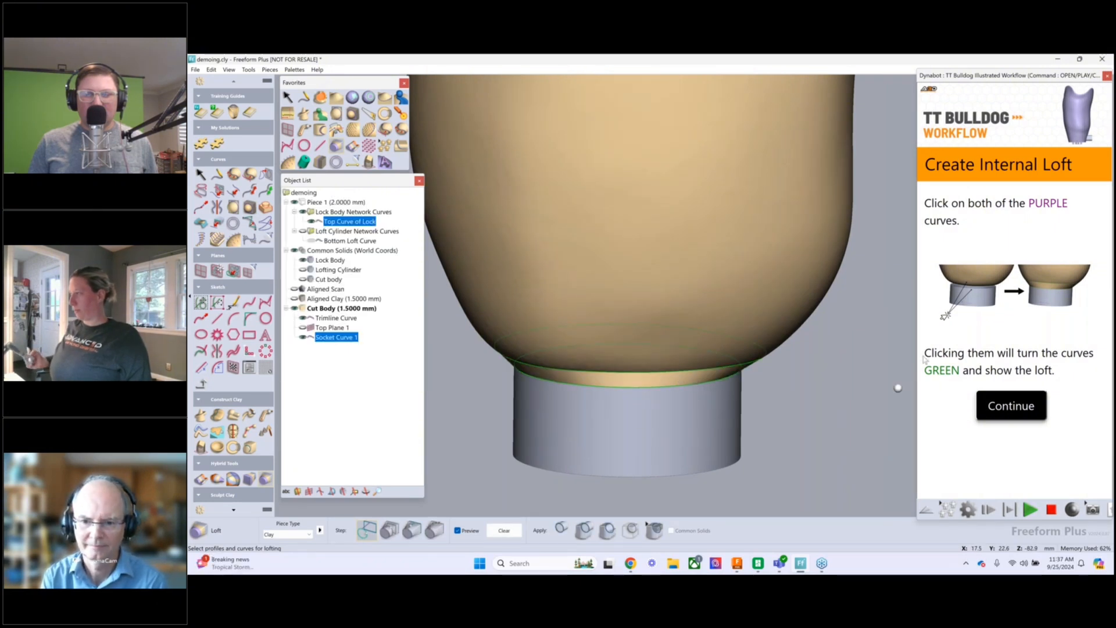
left_click(1021, 410)
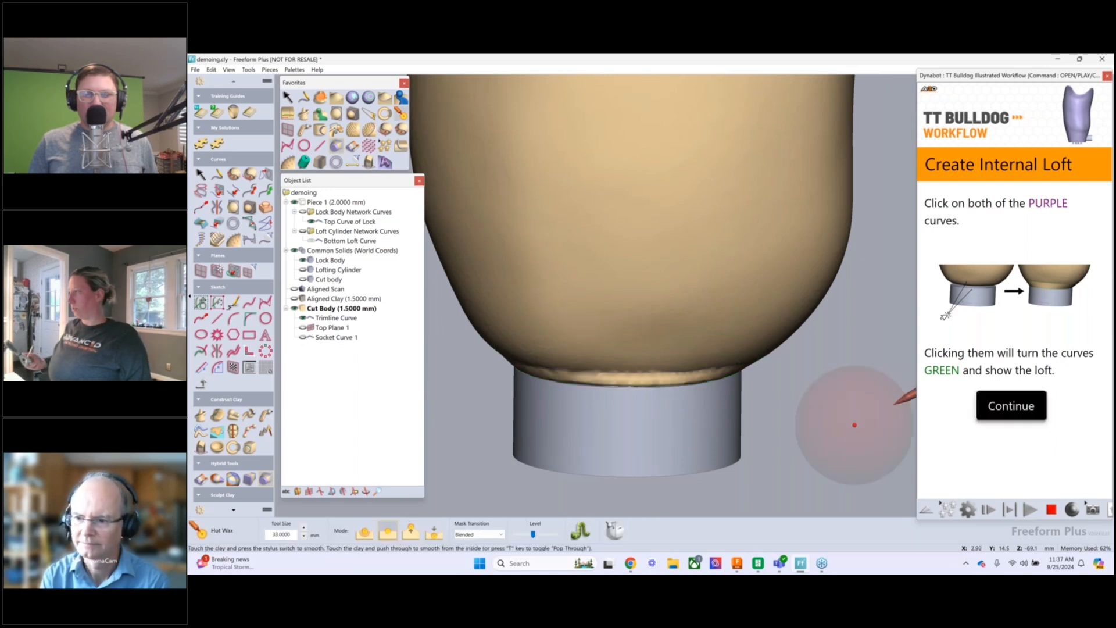
Step: Smooth the edges of the inner loft around the lock with Hot Wax at a 64.5 mm tool size, and proceed to placing the seed
middle_click_drag(850, 407, 809, 368)
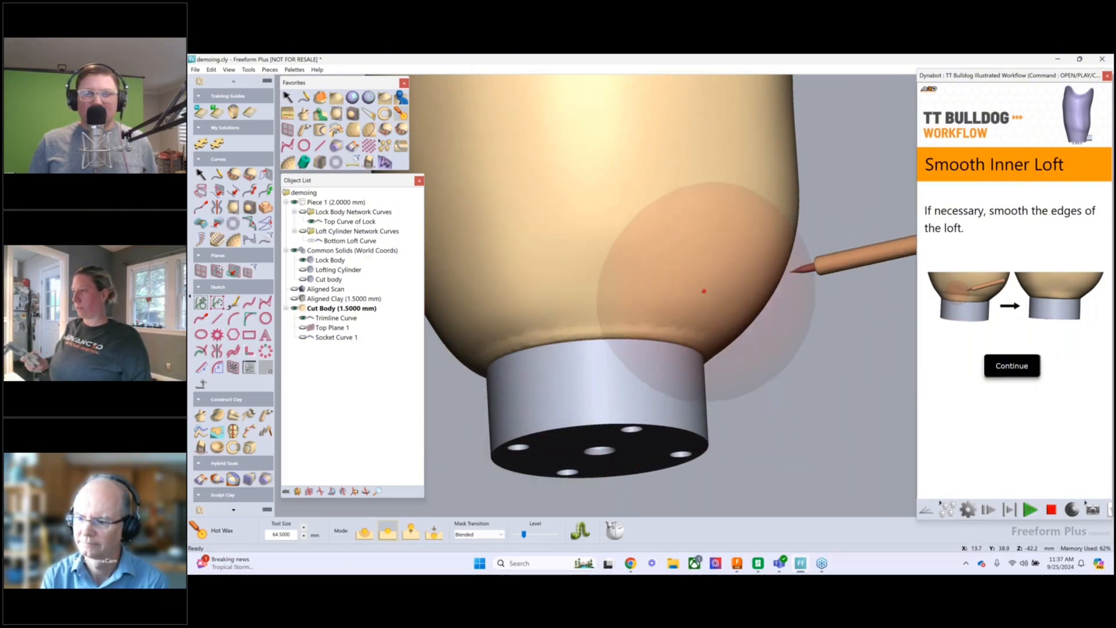
middle_click_drag(821, 319, 895, 303)
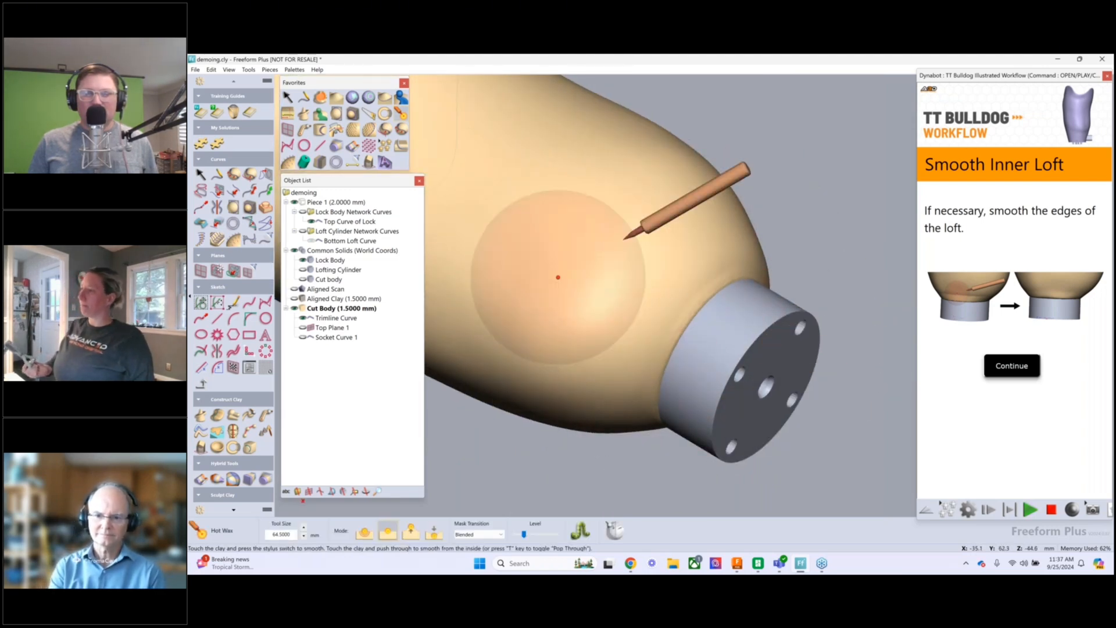
middle_click_drag(558, 277, 631, 281)
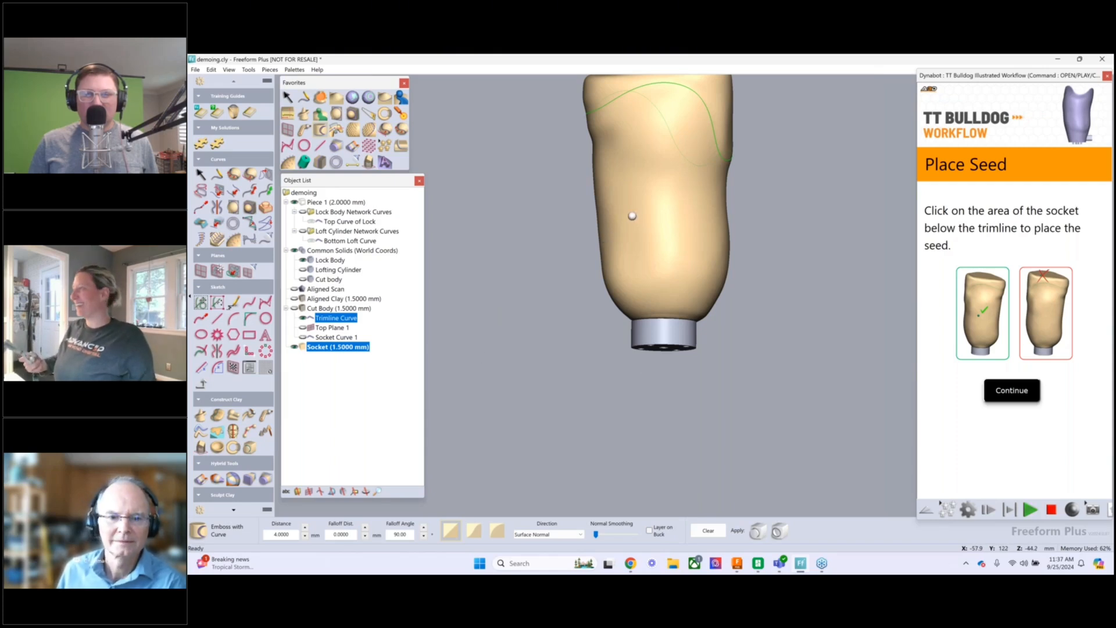
Step: Place the seed on the socket area below the trimline and proceed with the 4 mm emboss
middle_click_drag(630, 215, 603, 284)
middle_click_drag(478, 285, 509, 304)
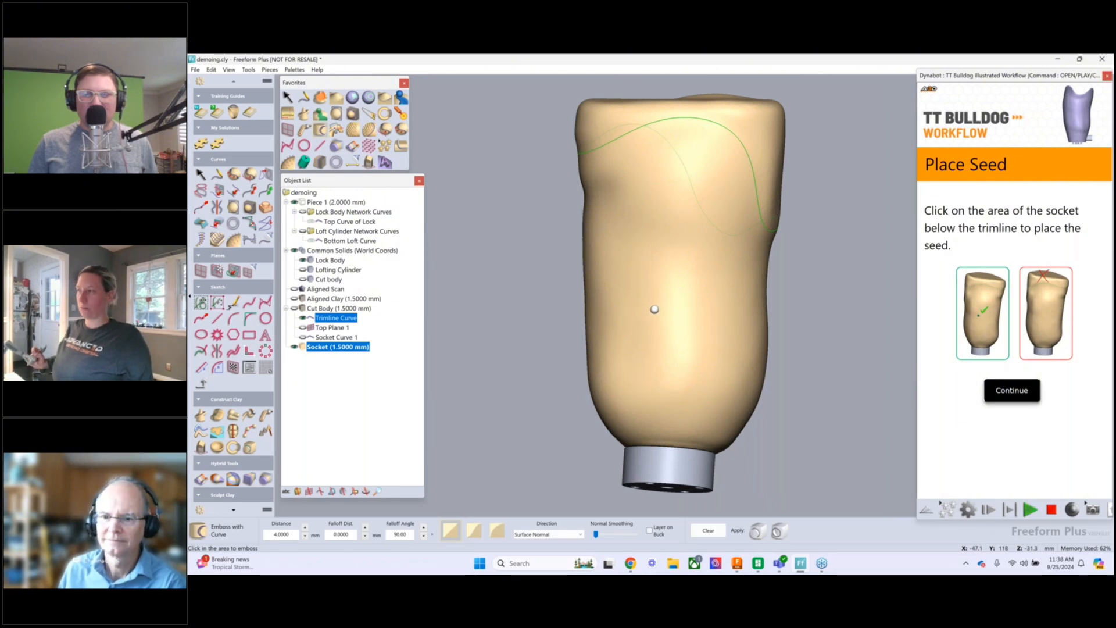
left_click(655, 310)
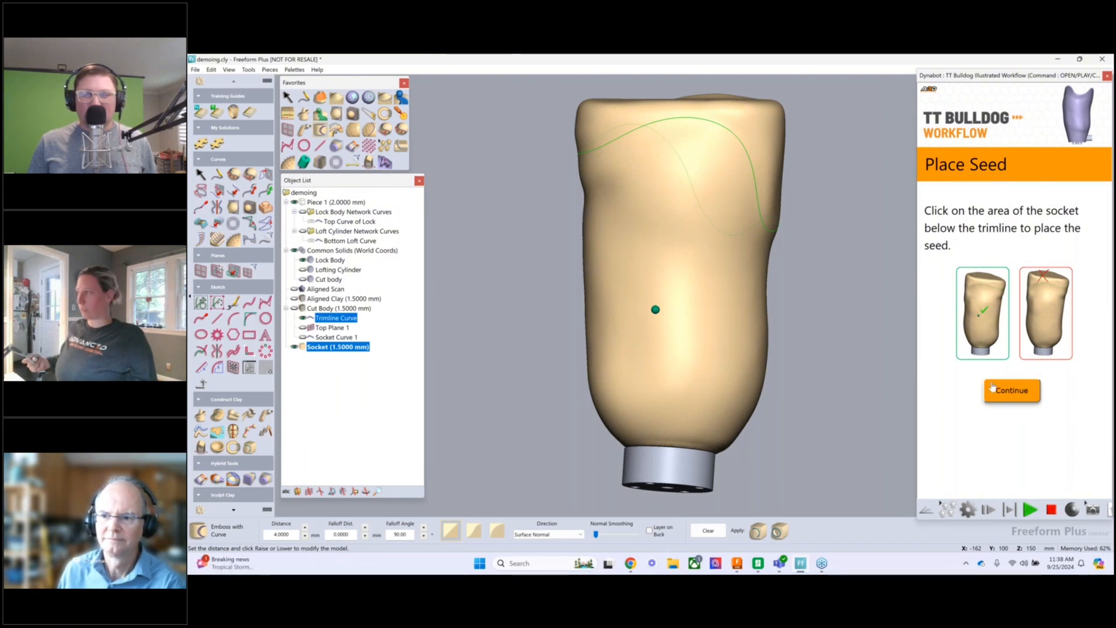
left_click(1024, 400)
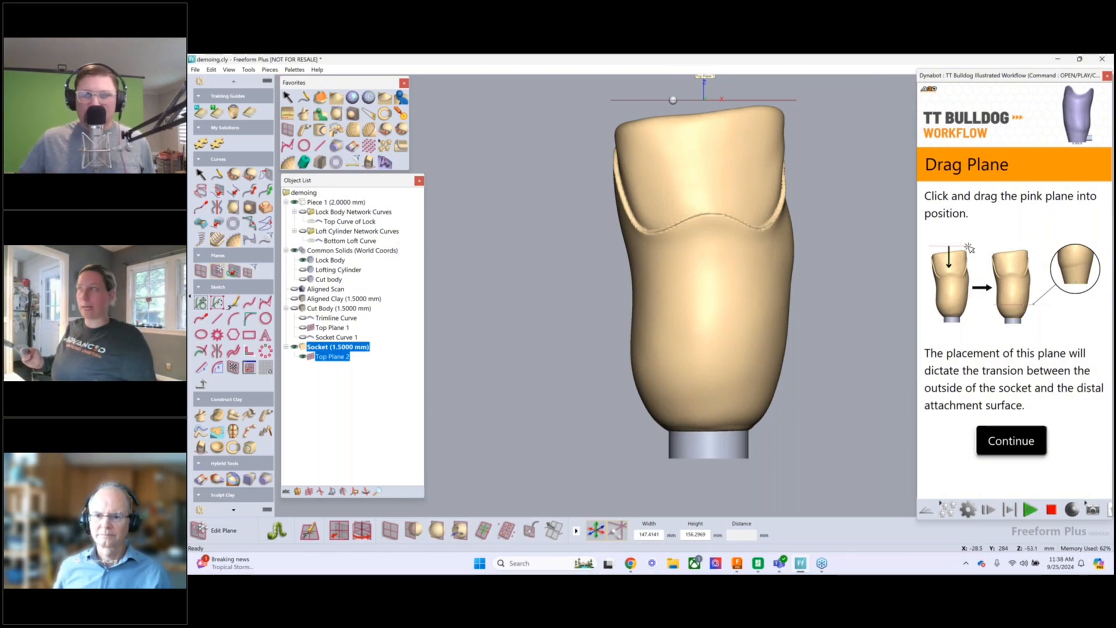
Step: Lower the second plane to the distal part of the socket, above where it rounds in toward the lock, and accept its position
left_click_drag(673, 100, 678, 363)
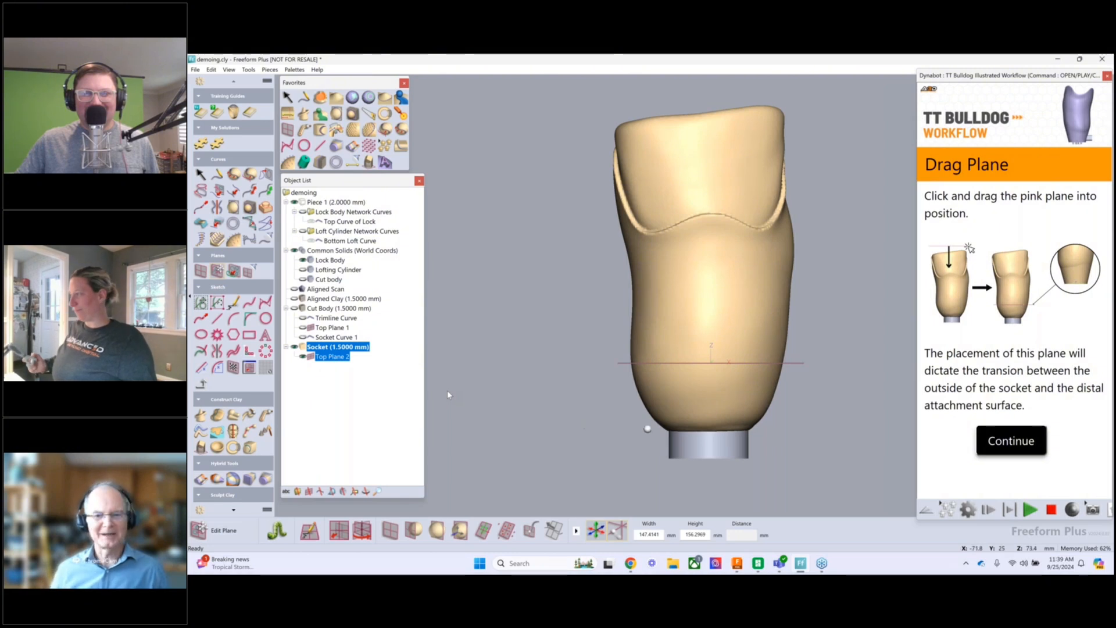
left_click(1017, 445)
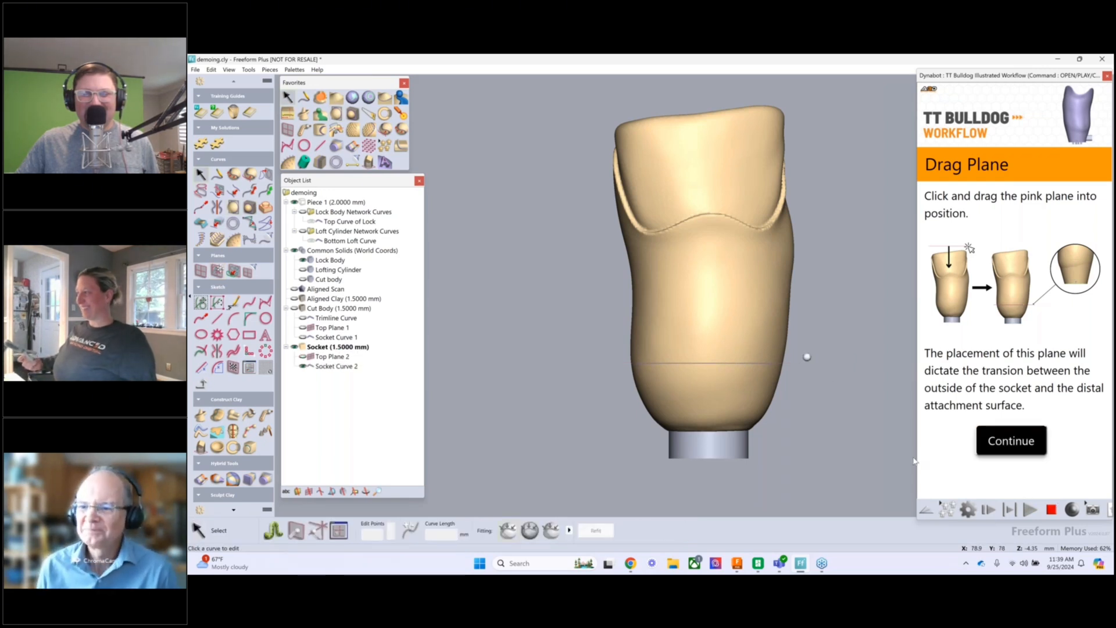
Step: Create the external loft between Socket Curve 2 around the distal socket and the Bottom Loft Curve below the lock body
middle_click_drag(830, 374, 808, 305)
middle_click_drag(717, 319, 717, 332)
left_click(727, 419)
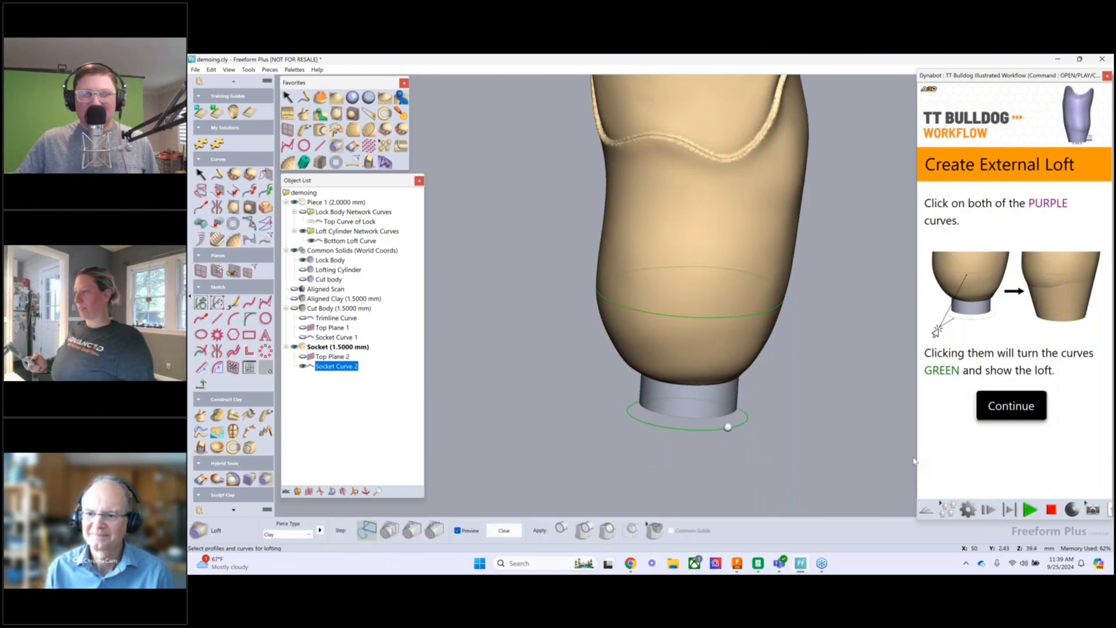
left_click(728, 427)
middle_click_drag(815, 390, 833, 356)
left_click(1012, 406)
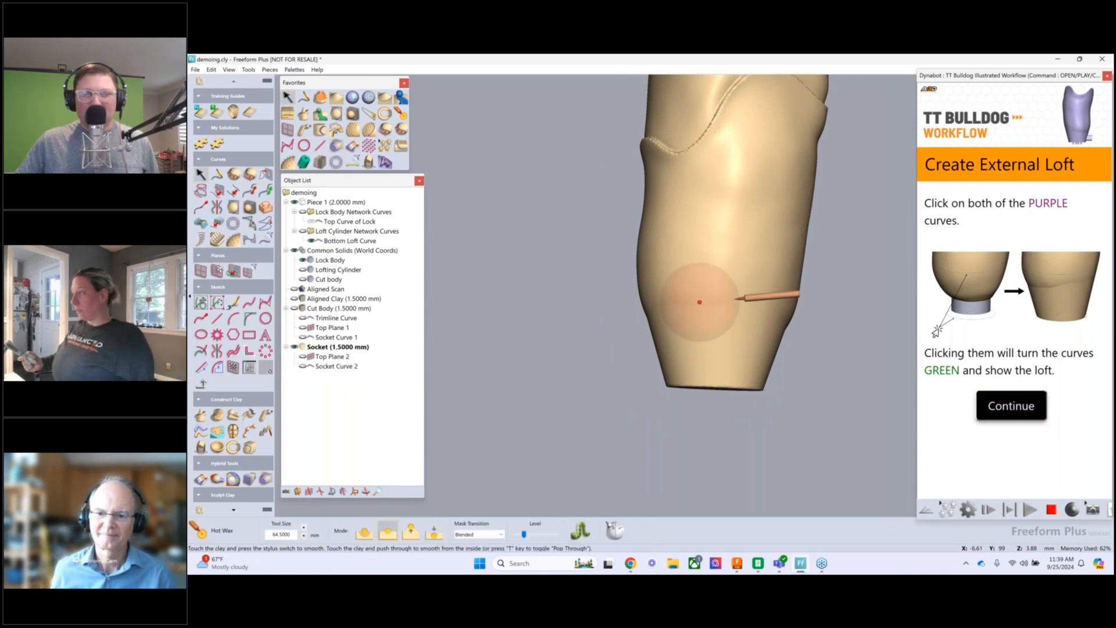
Step: Smooth the transition between the outside of the socket and the external loft with Hot Wax all the way around, and continue the workflow
middle_click_drag(574, 336, 616, 284)
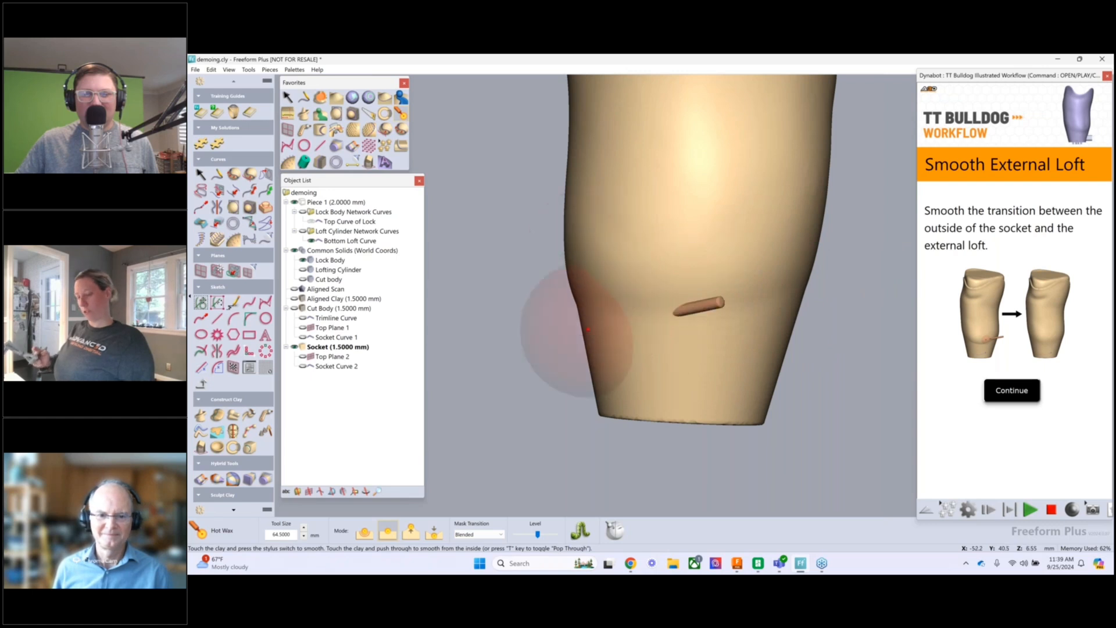
middle_click_drag(565, 280, 954, 295)
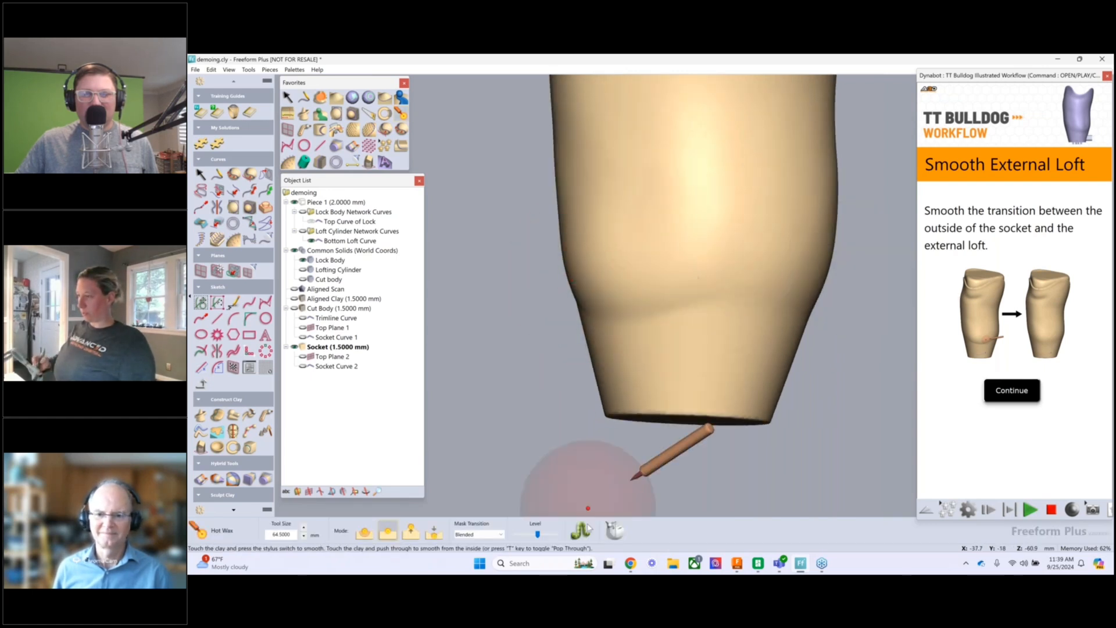
middle_click_drag(647, 277, 700, 270)
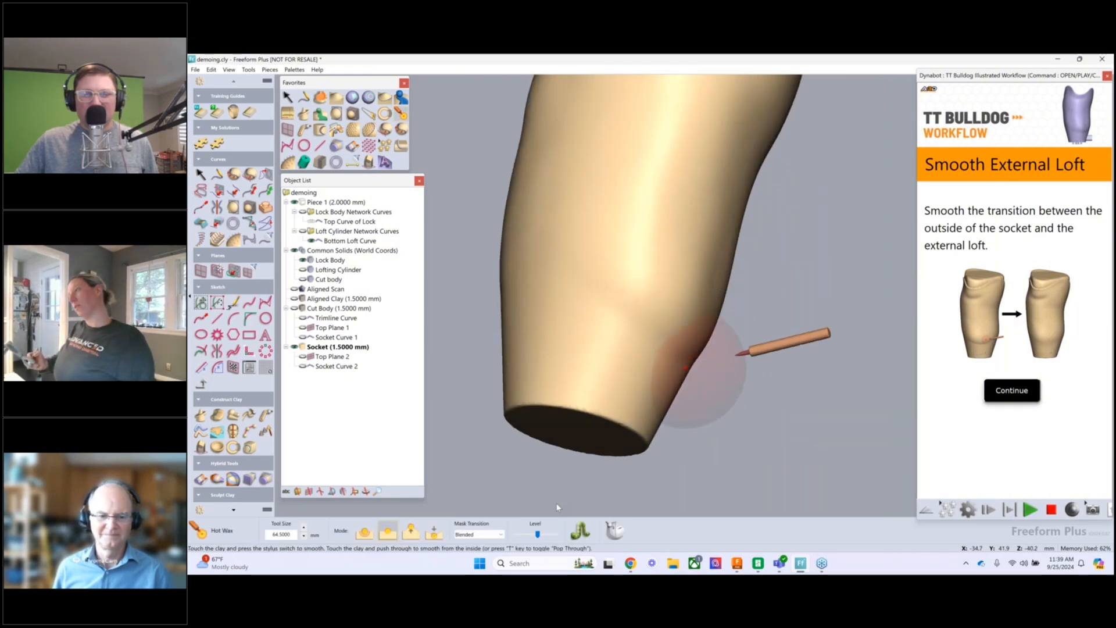
middle_click_drag(676, 276, 654, 296)
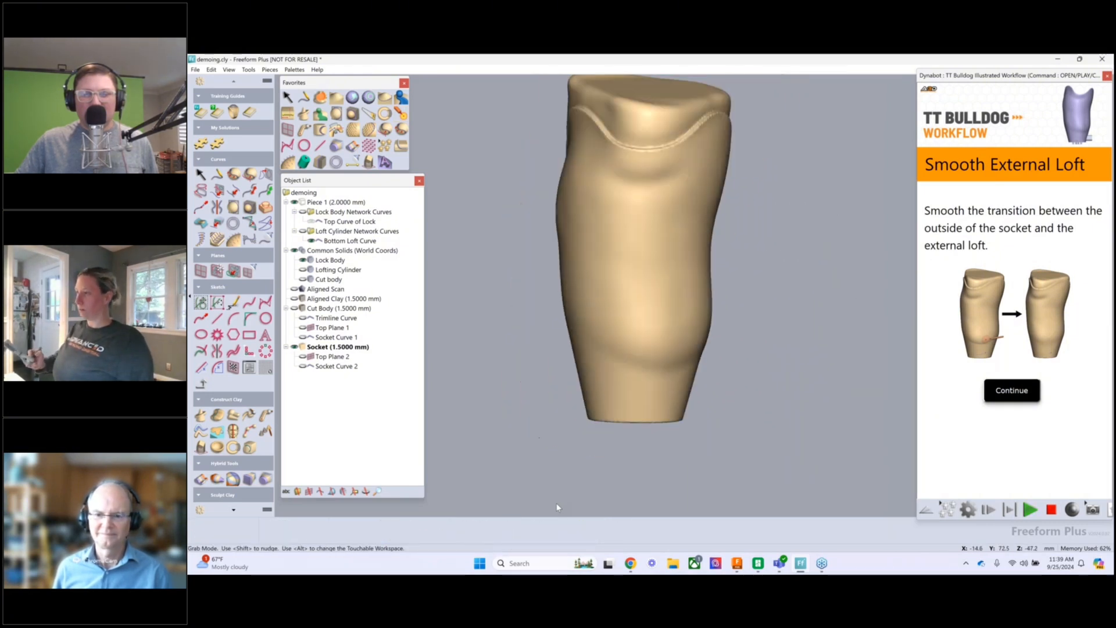
left_click(1029, 392)
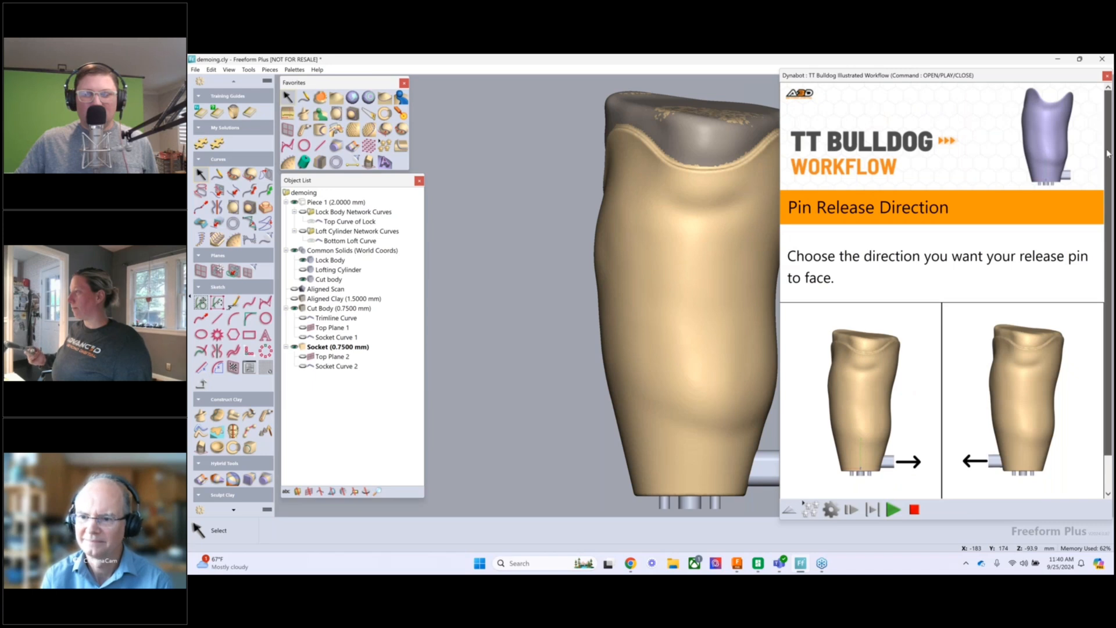
Step: Choose Left as the direction the release pin faces
scroll(881, 270, "down", 1)
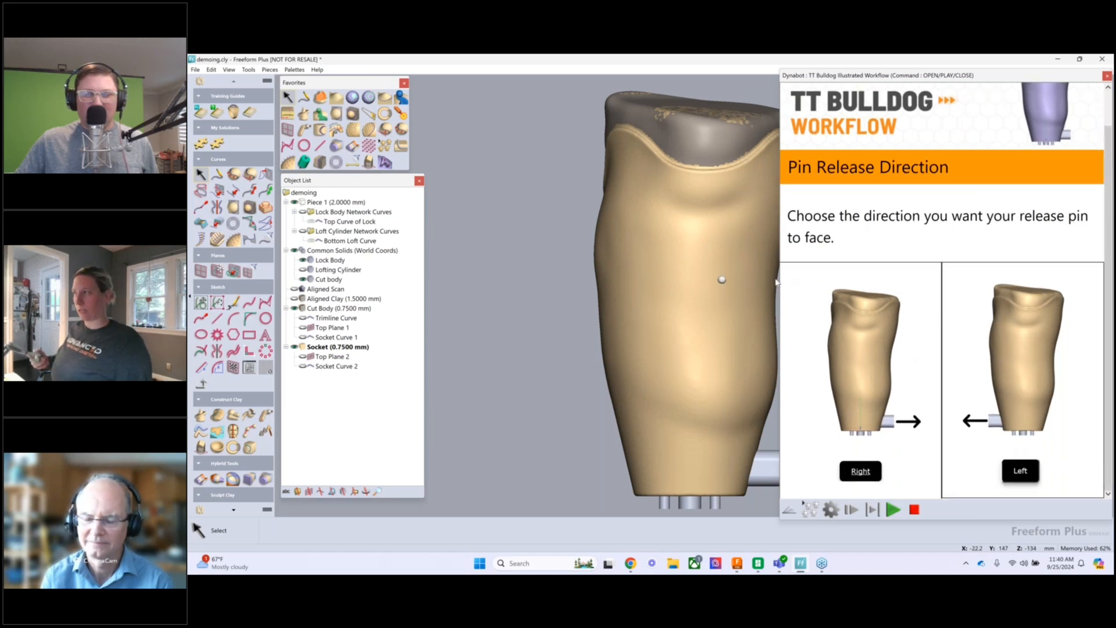
middle_click_drag(715, 279, 593, 263)
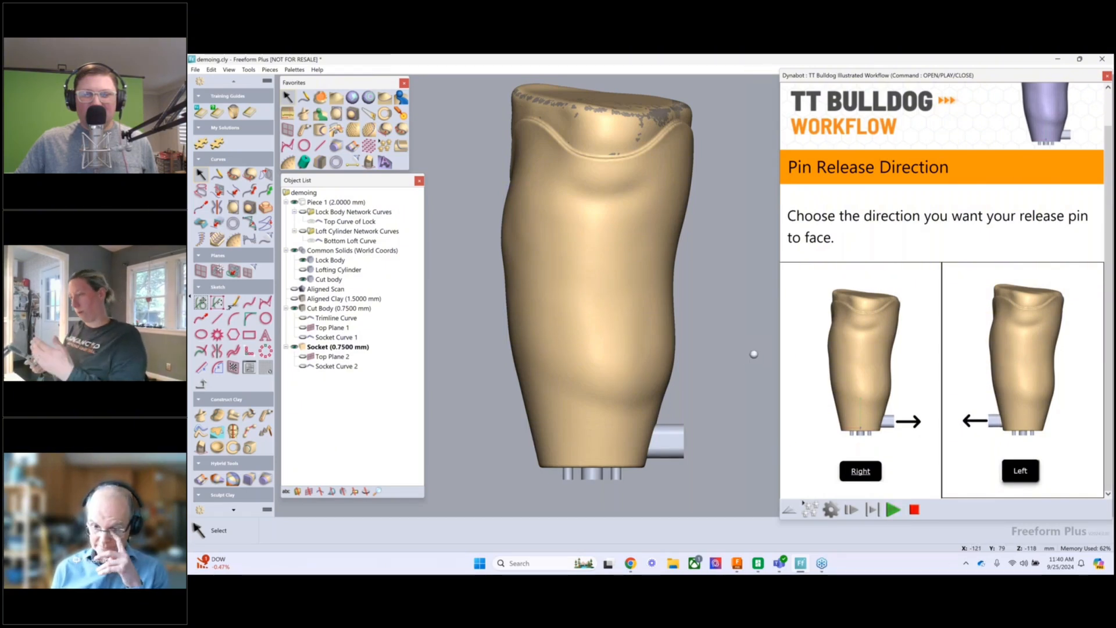
left_click(1026, 474)
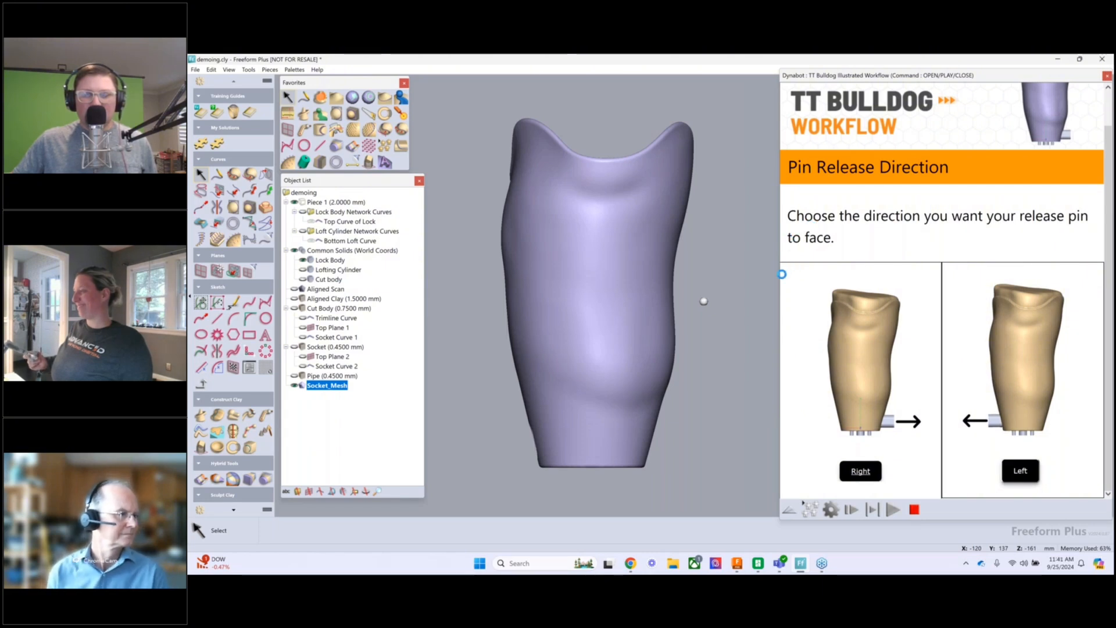
Step: Enter the PO number as the text to engrave on the socket mesh
middle_click_drag(704, 300, 711, 300)
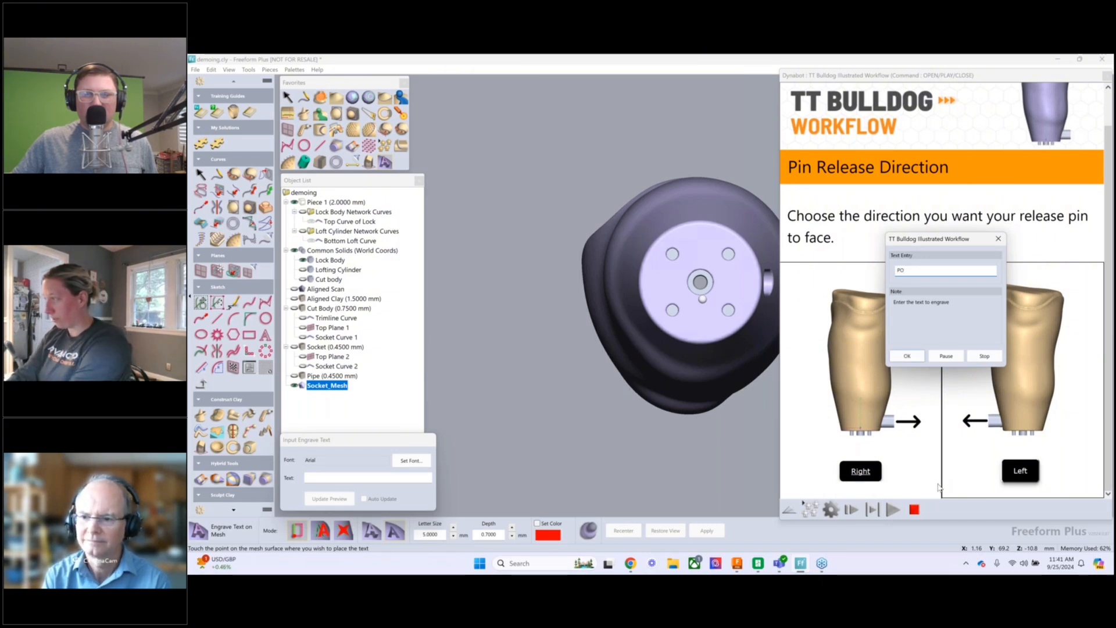
type("24")
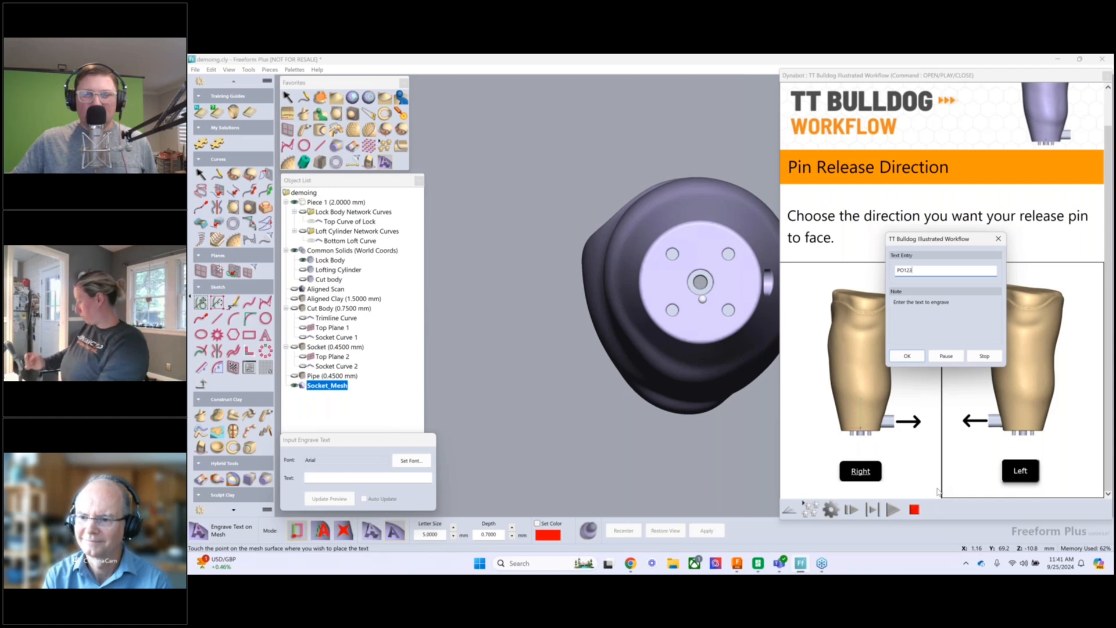
left_click(908, 356)
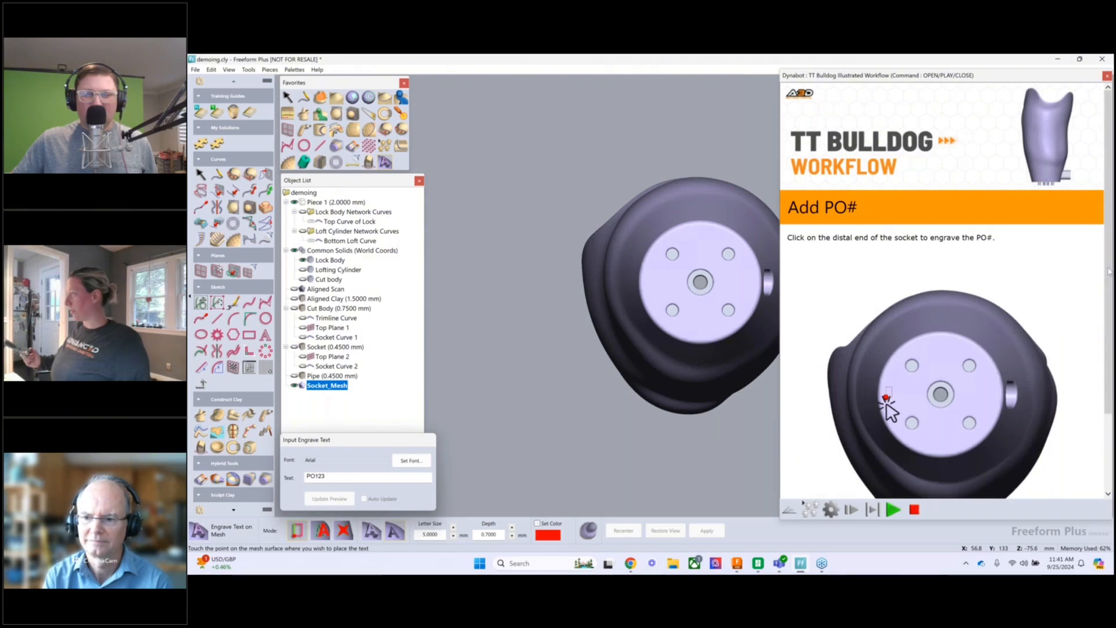
Step: Place the PO number text on the flat distal face, opposite the release pin opening, and continue to engrave it
right_click(1110, 299)
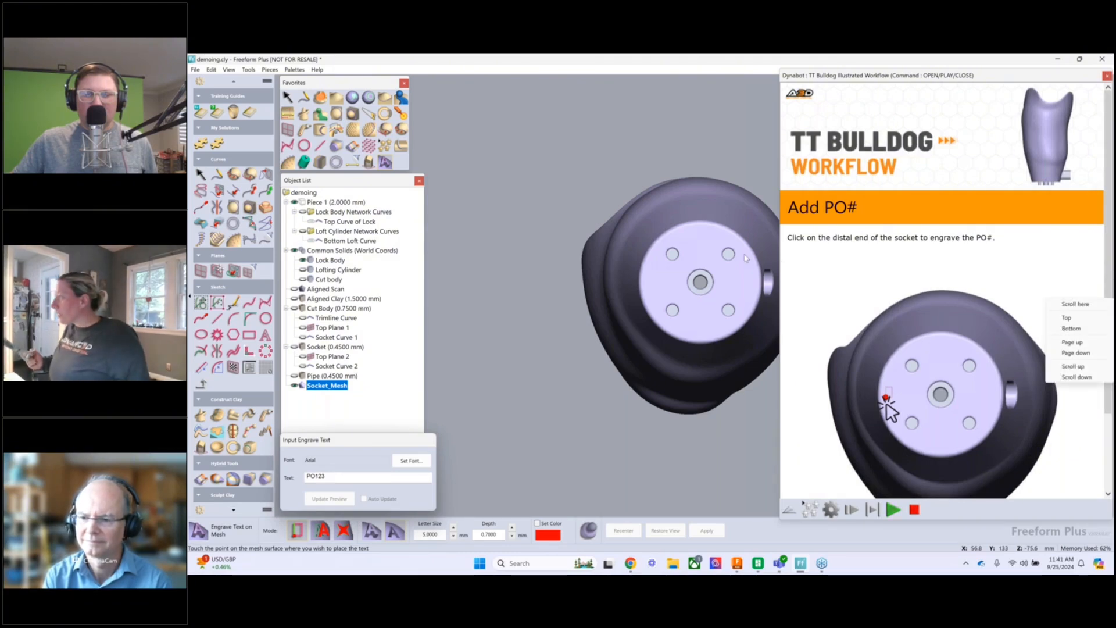
left_click(567, 282)
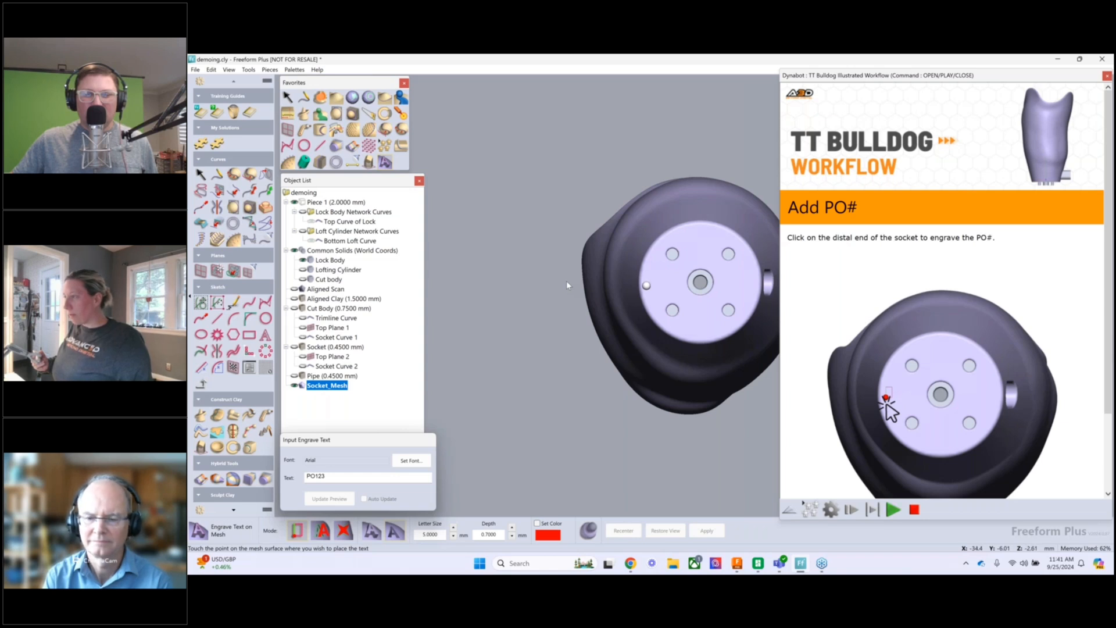
left_click(646, 286)
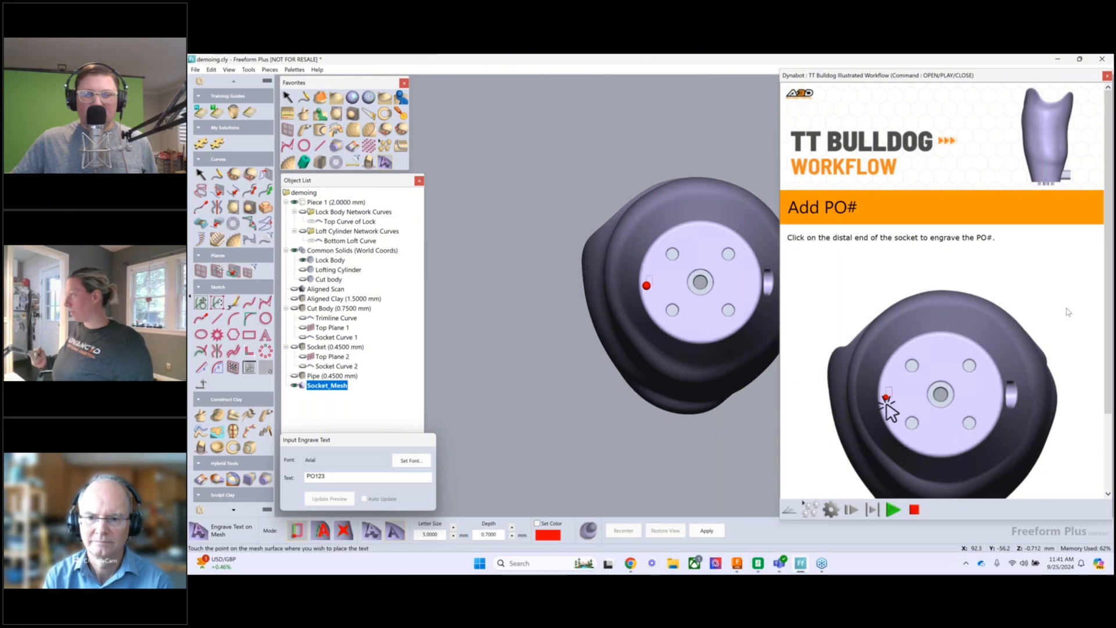
scroll(1111, 277, "down", 3)
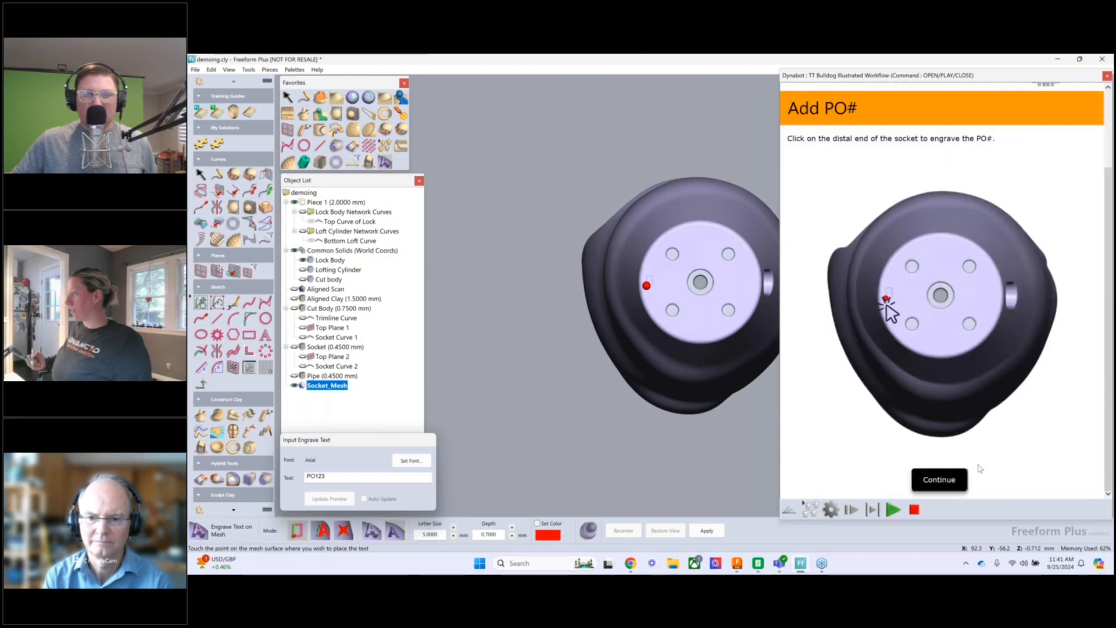
left_click(928, 480)
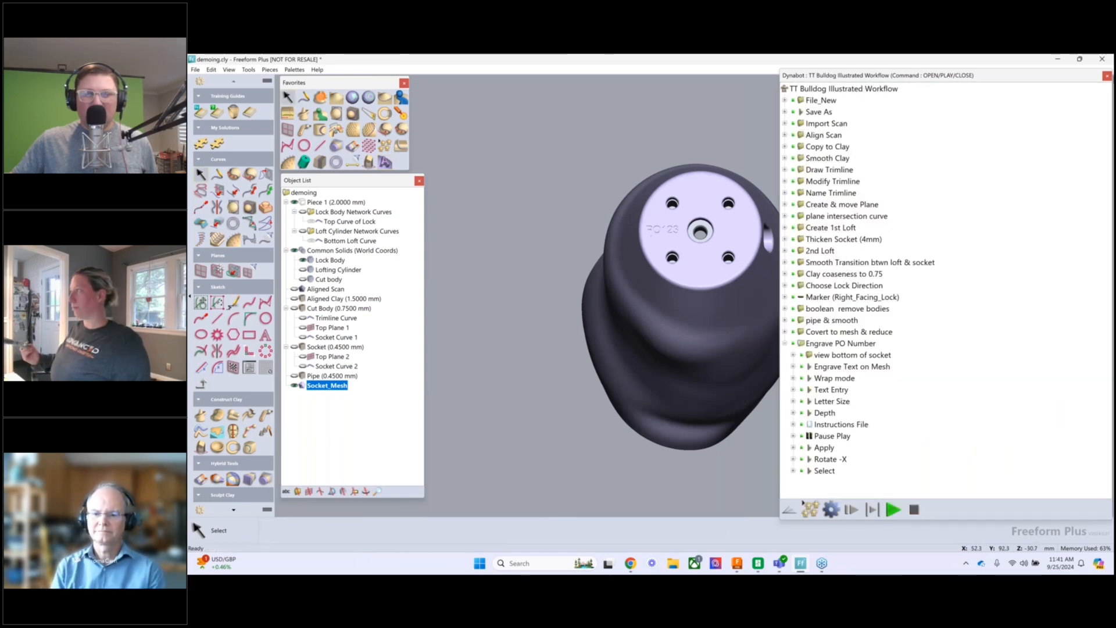
Step: Hide the Lock Body and examine the finished socket mesh, including its distal bolt holes and the engraved PO number
left_click_drag(814, 75, 1097, 77)
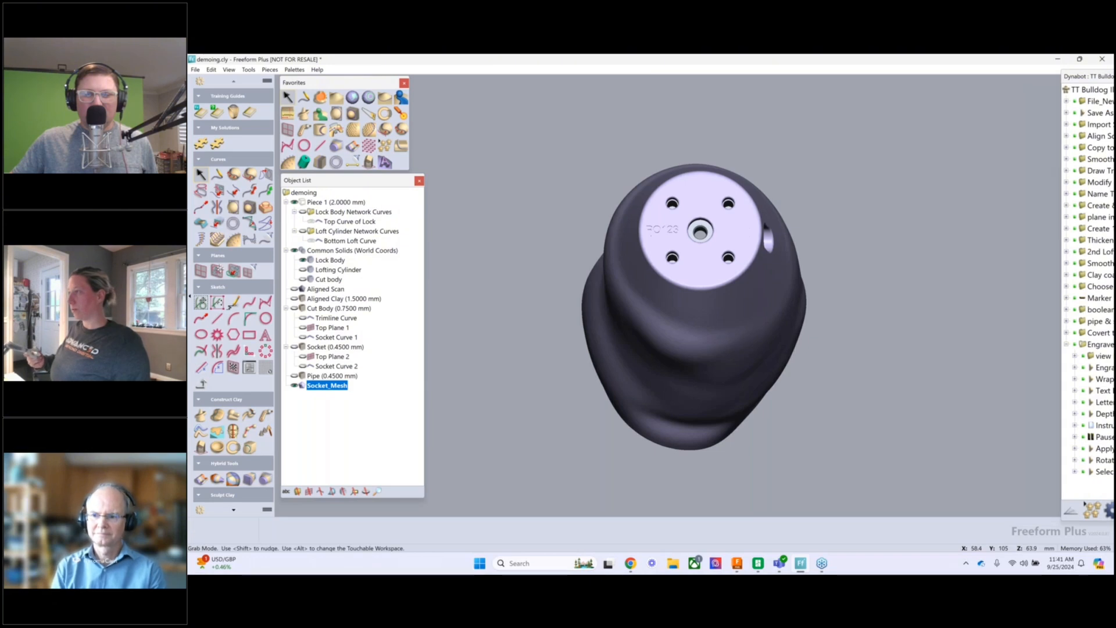
middle_click_drag(793, 174, 871, 224)
middle_click_drag(780, 280, 615, 306)
middle_click_drag(678, 354, 615, 308)
left_click(304, 261)
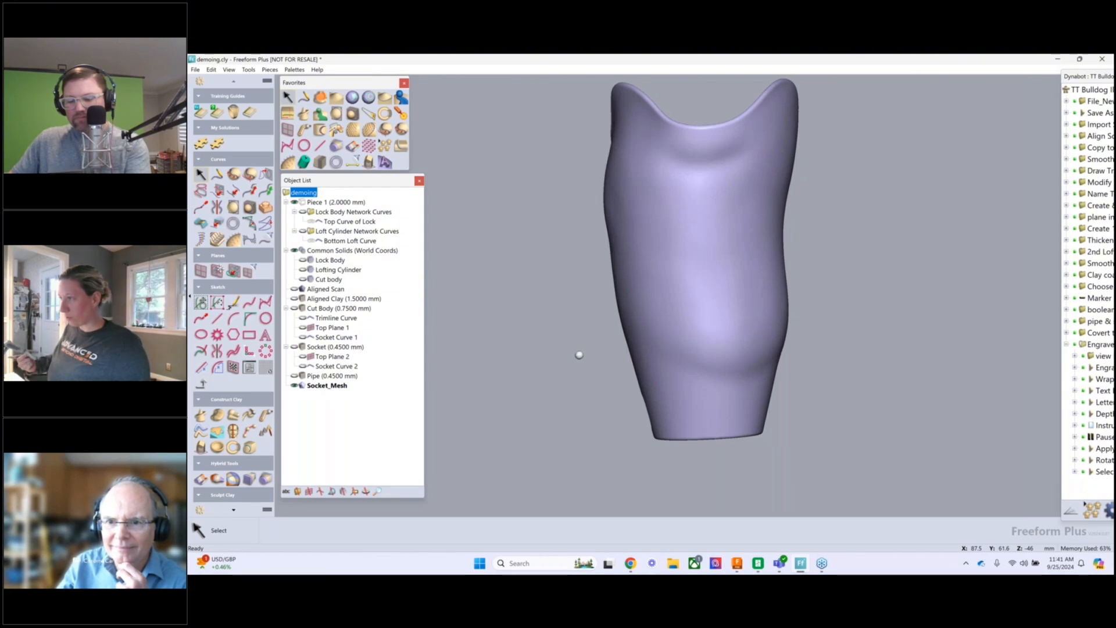
middle_click_drag(578, 354, 755, 505)
middle_click_drag(610, 359, 635, 467)
middle_click_drag(717, 262, 744, 265)
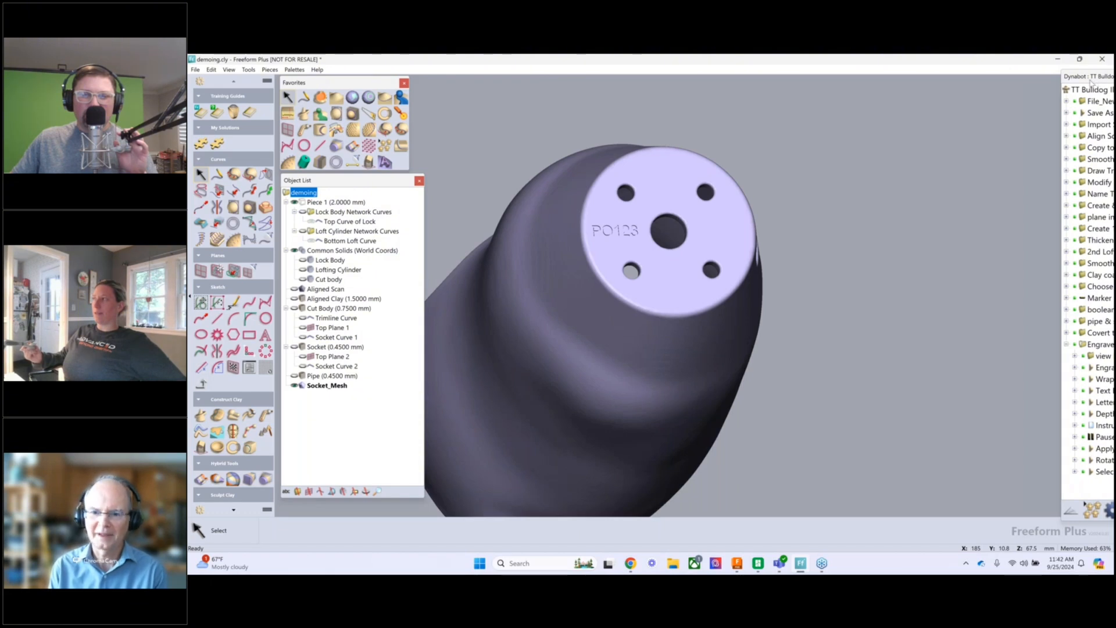
Step: Bring the full TT Bulldog workflow list into view beside the socket and collapse the Engrave PO Number group
left_click_drag(1096, 77, 912, 67)
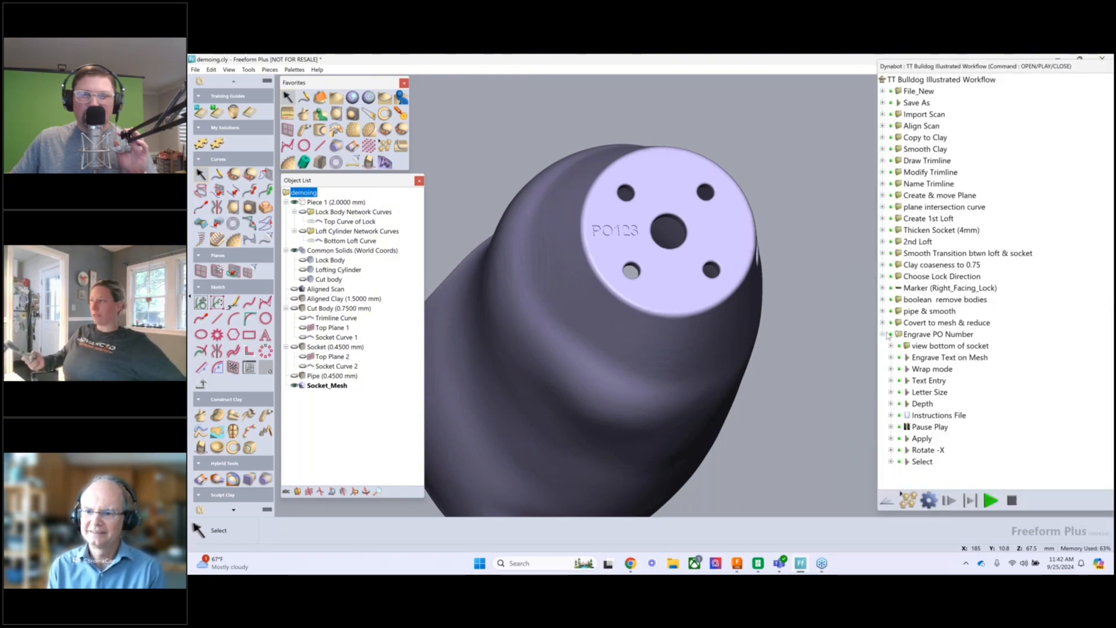
left_click(884, 335)
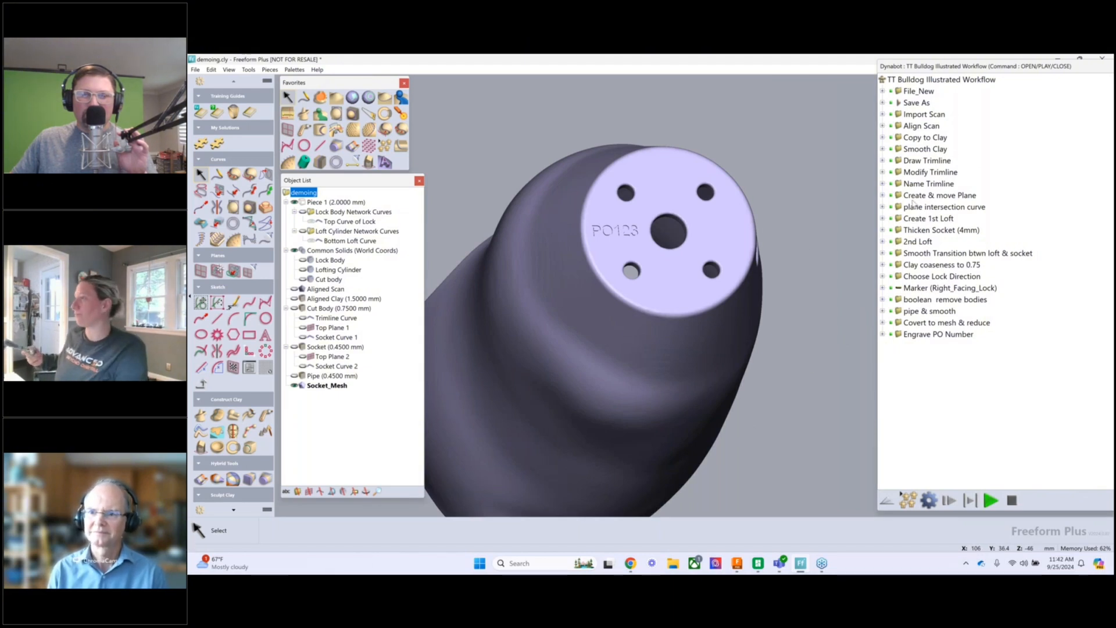
key("Home")
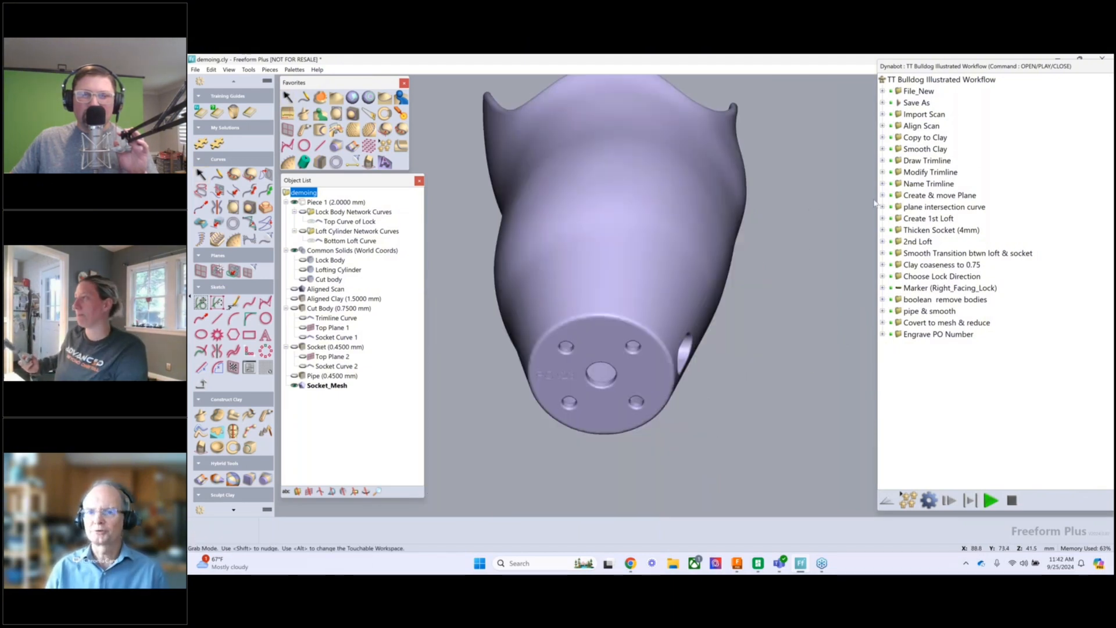
middle_click_drag(760, 318, 760, 322)
middle_click_drag(875, 204, 877, 202)
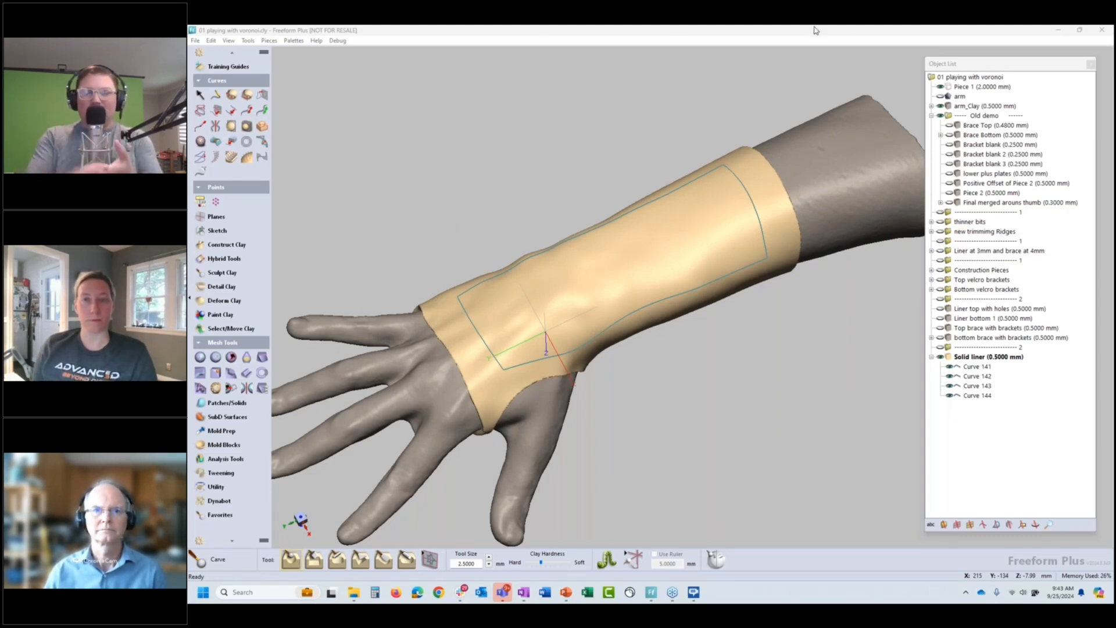
Step: In the model "01 playing with voronoi", hide the Solid liner on the forearm and make arm_Clay the active piece
left_click(782, 32)
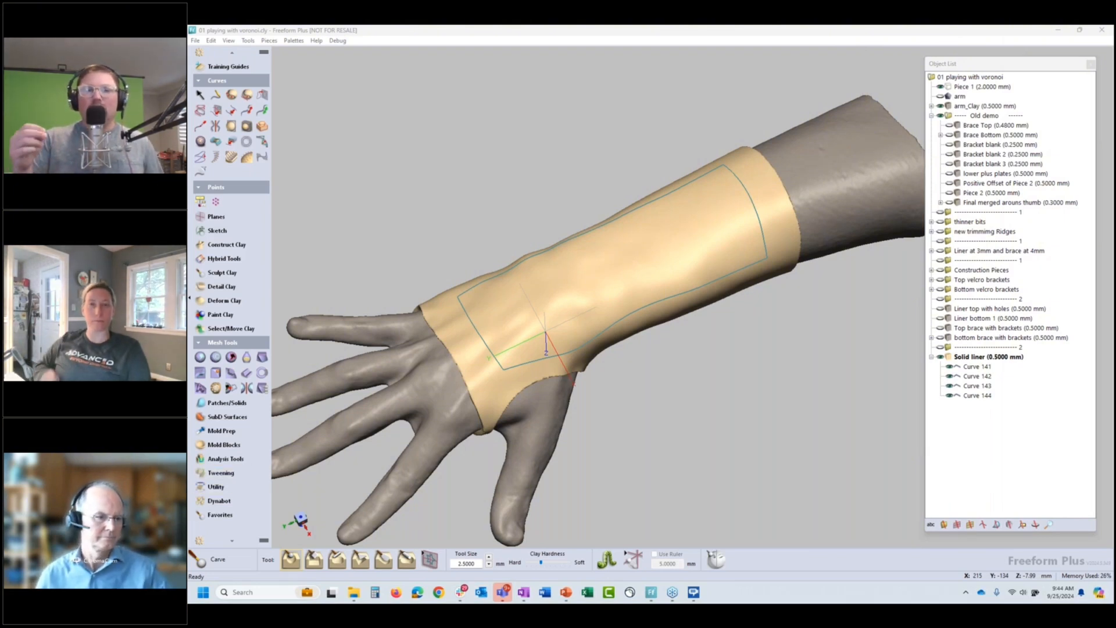
left_click(453, 32)
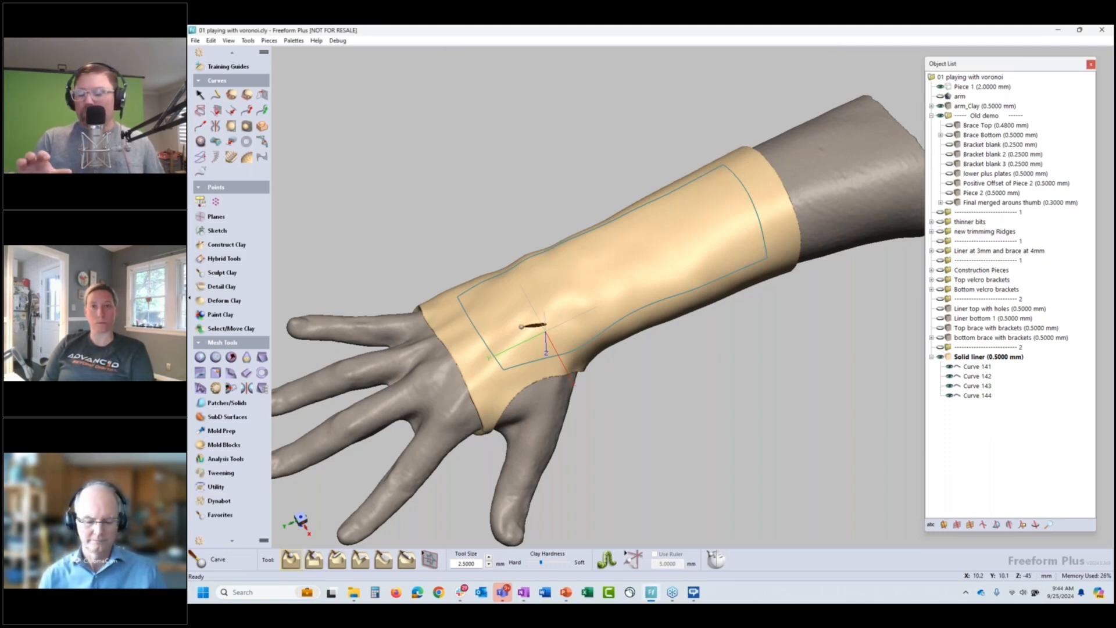
middle_click_drag(619, 353, 598, 374)
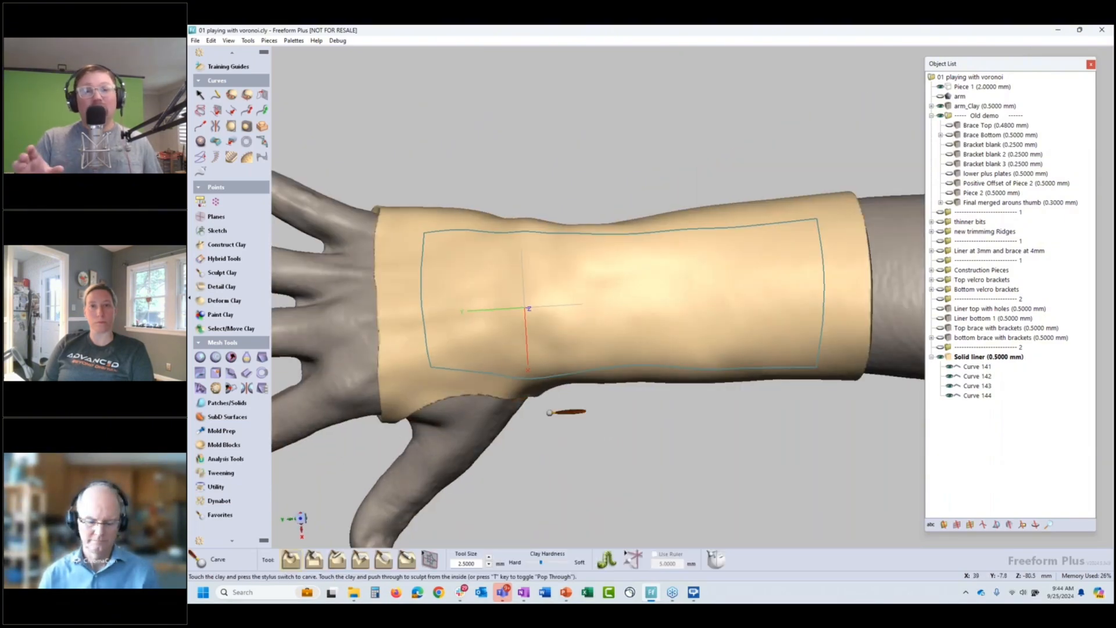
middle_click_drag(559, 408, 532, 420)
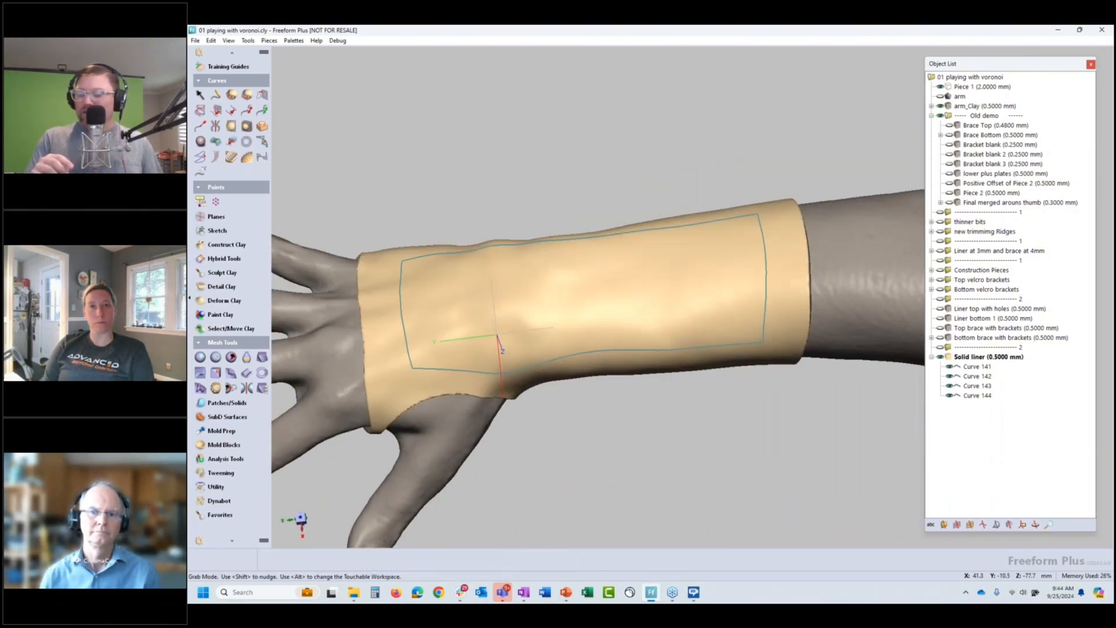
middle_click_drag(543, 259, 669, 408)
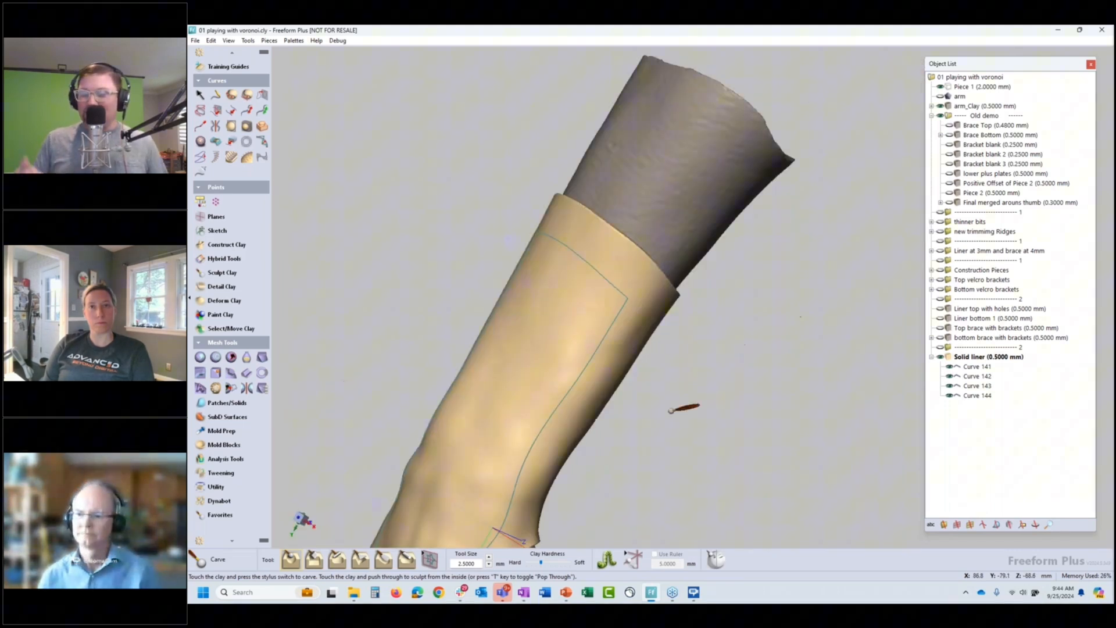
left_click(940, 357)
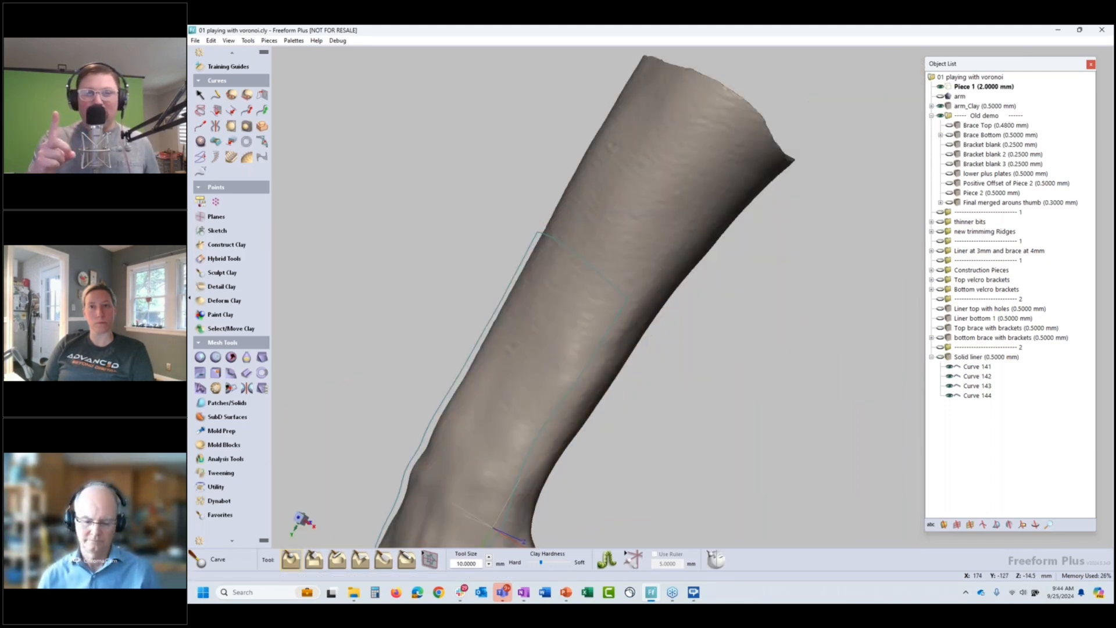
key("a")
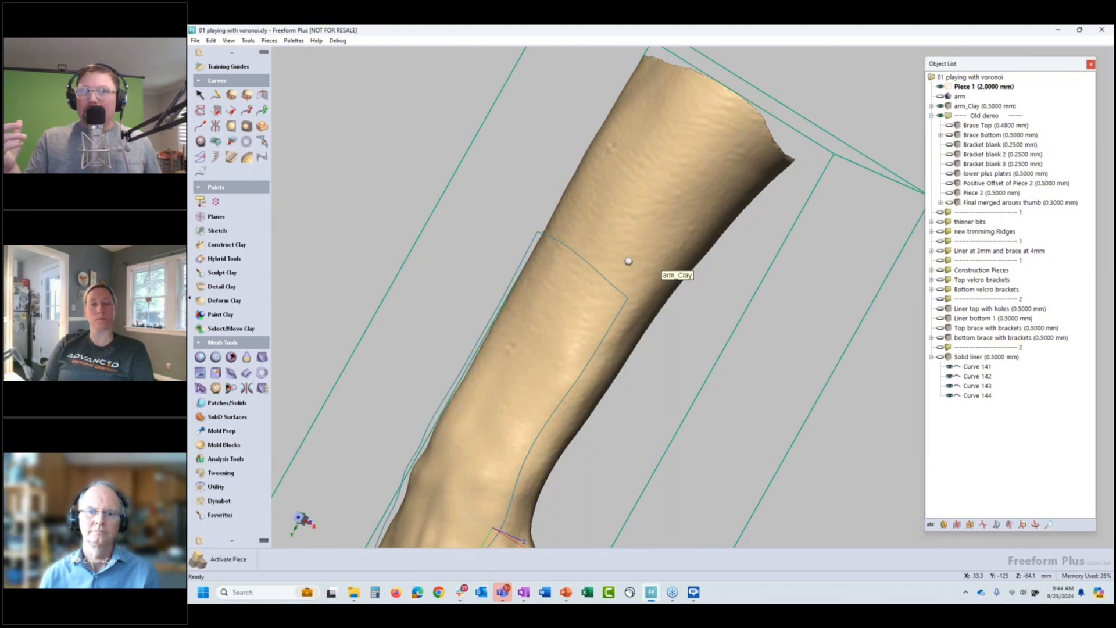
left_click(629, 261)
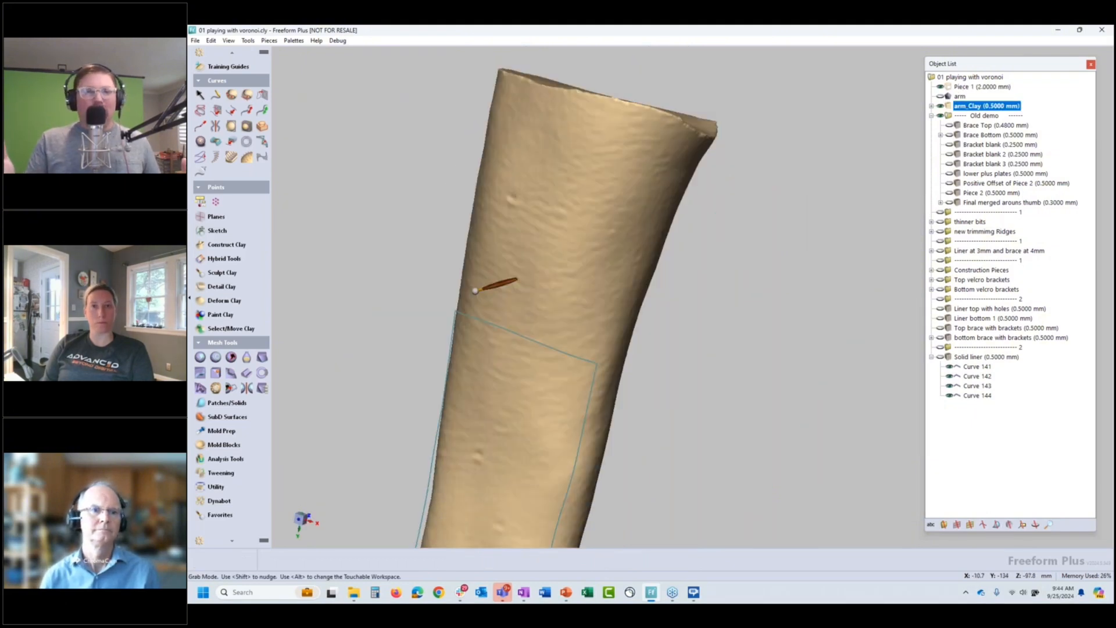
Step: Create a plane across the cut upper end of the forearm clay
middle_click_drag(475, 290, 458, 382)
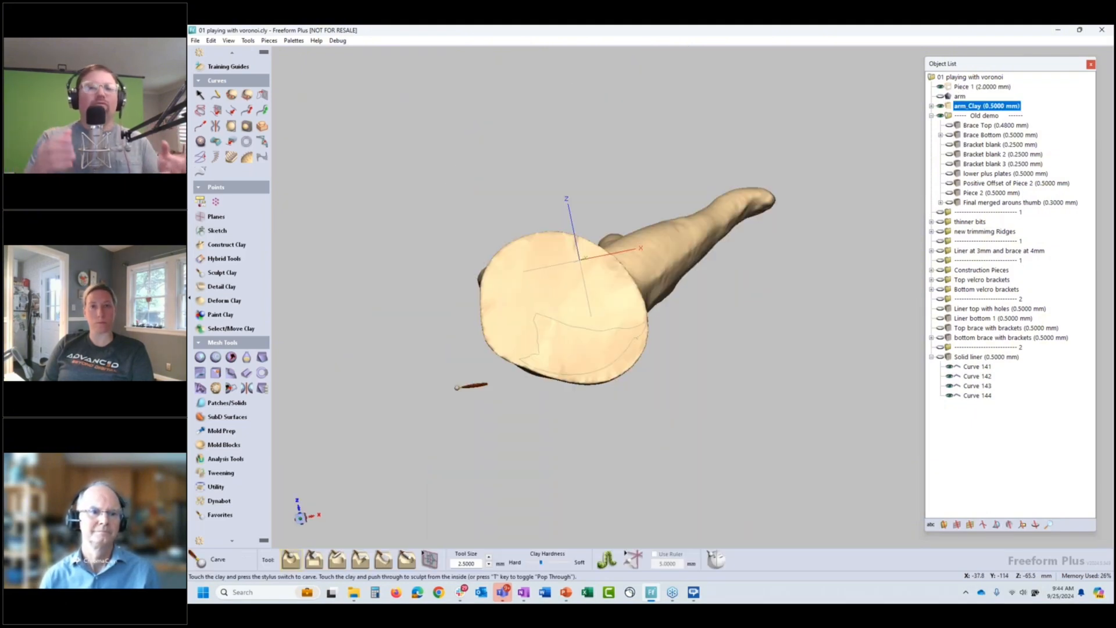
left_click(202, 218)
left_click(200, 232)
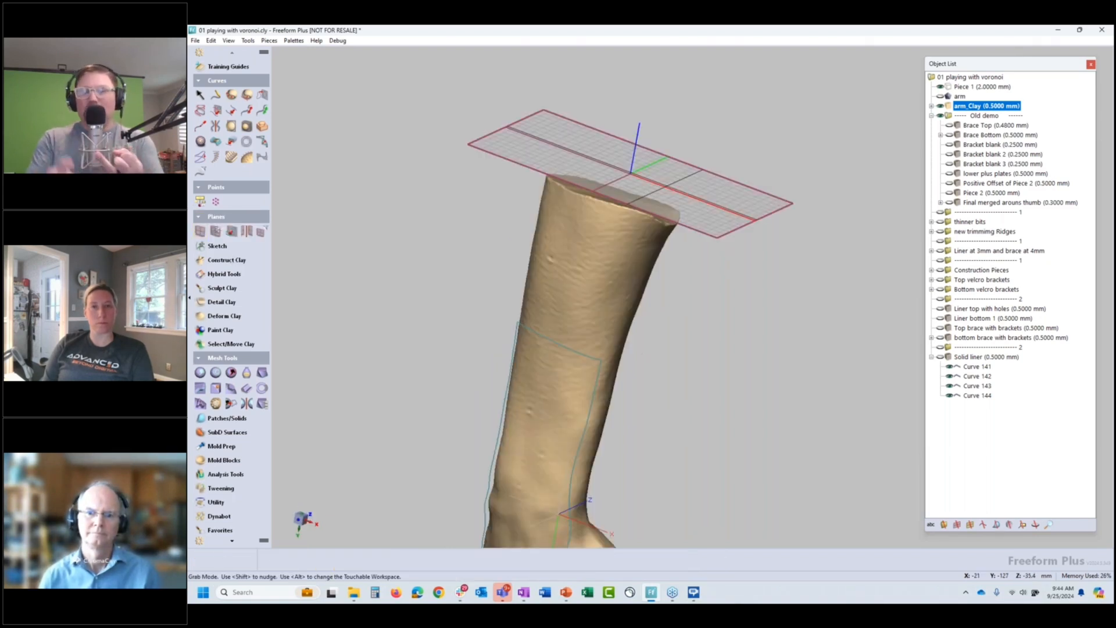
Step: Move the new plane further down the forearm so it crosses the clay below the cut end
left_click(653, 318)
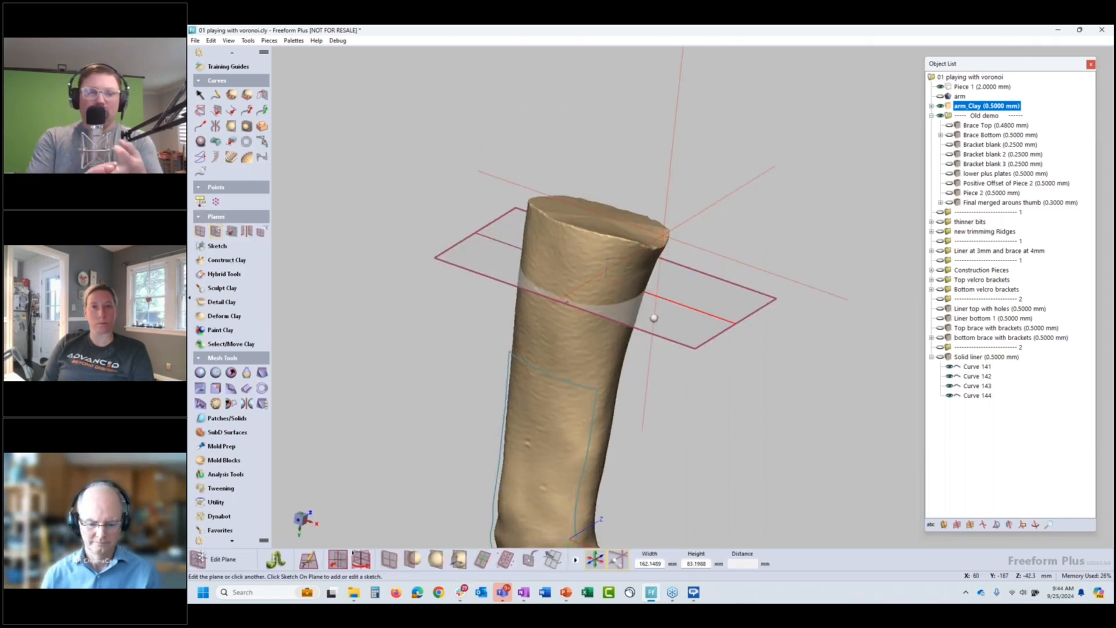
scroll(655, 318, "up", 4)
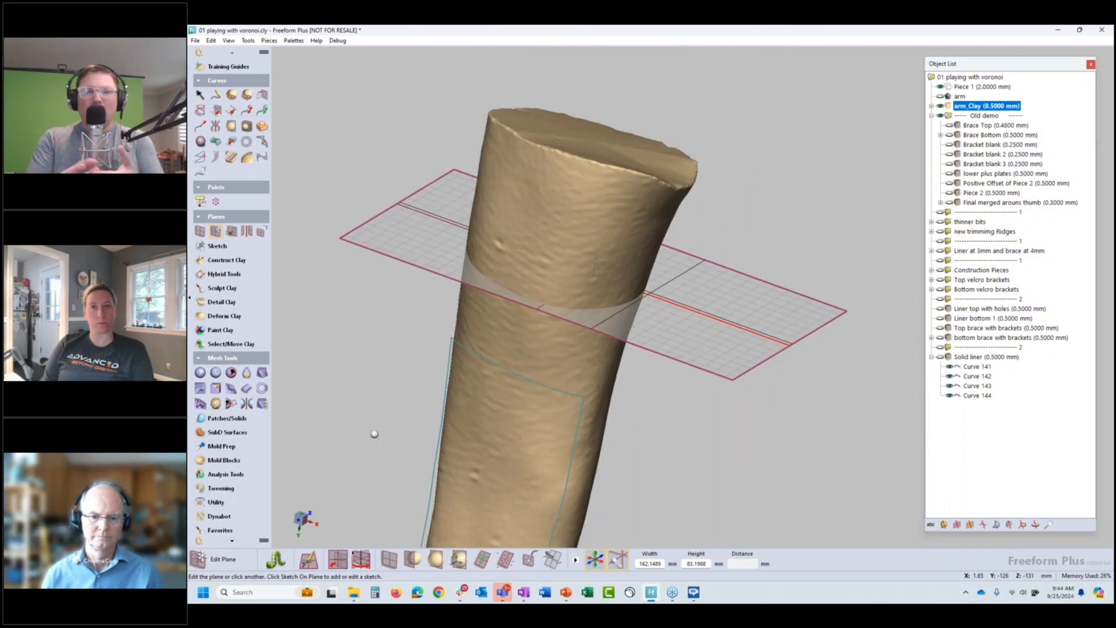
Step: Measure the area and perimeter of the forearm clay's cross-section just below the plane
key("r")
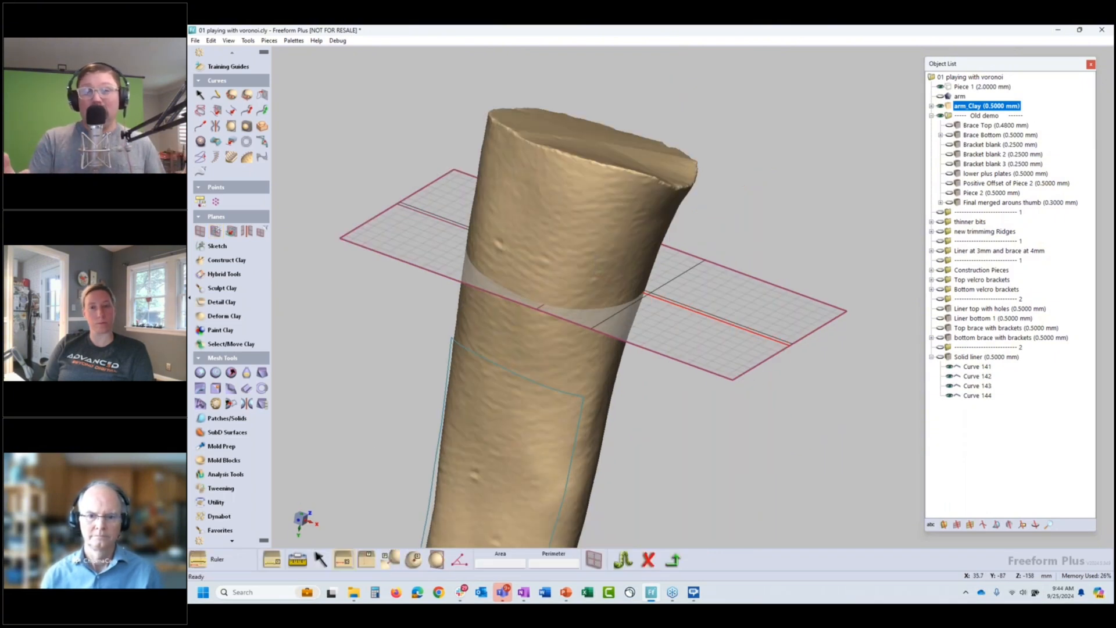
left_click(436, 559)
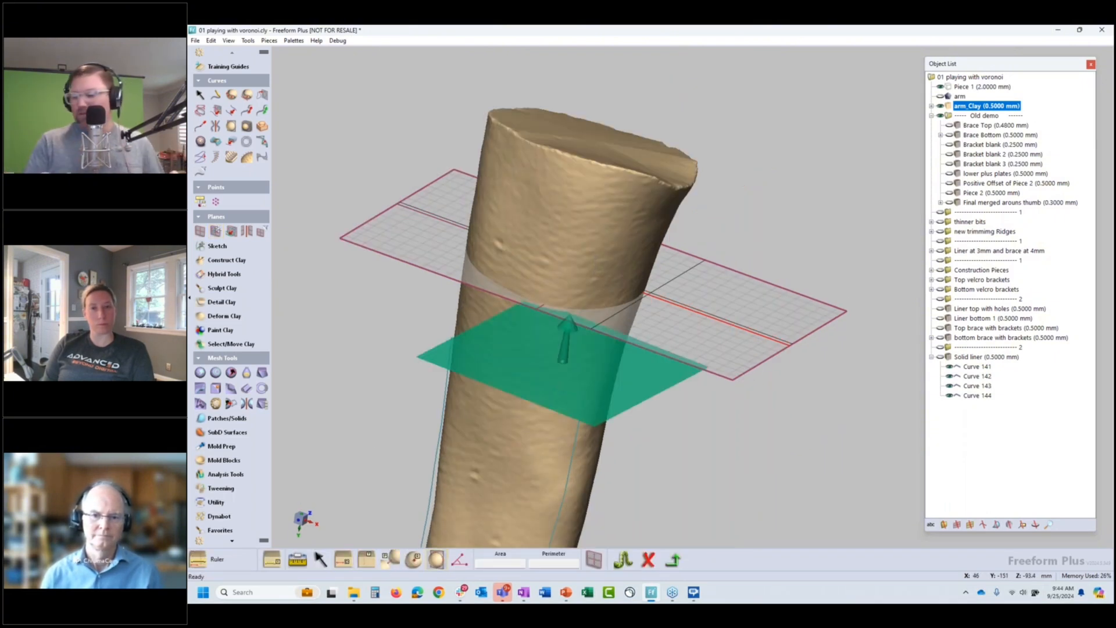
left_click_drag(565, 367, 554, 474)
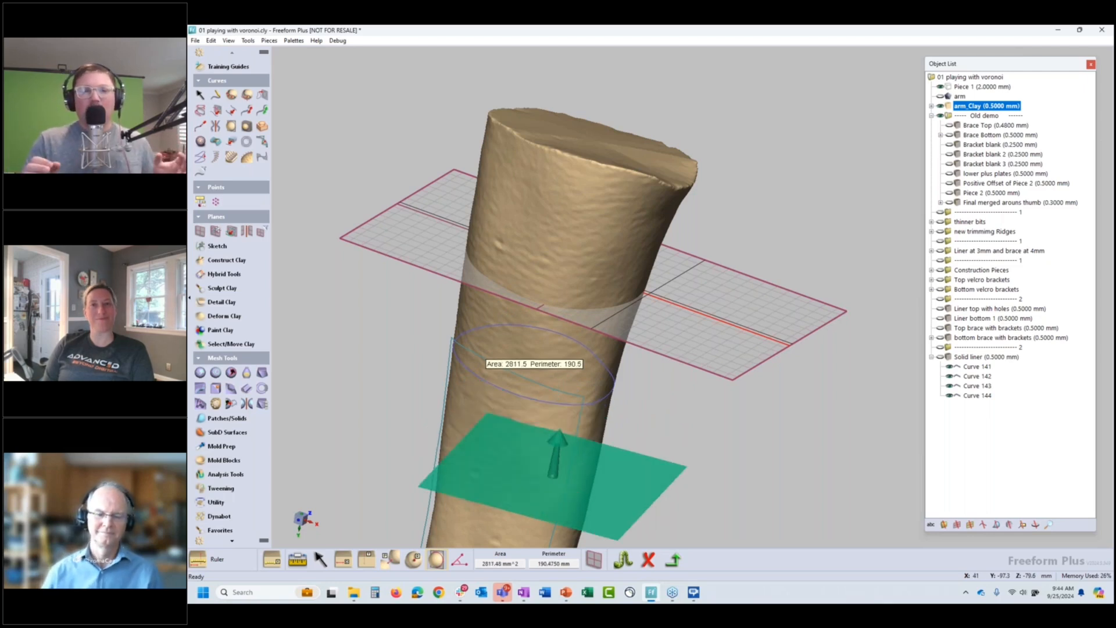
middle_click_drag(554, 476, 516, 501)
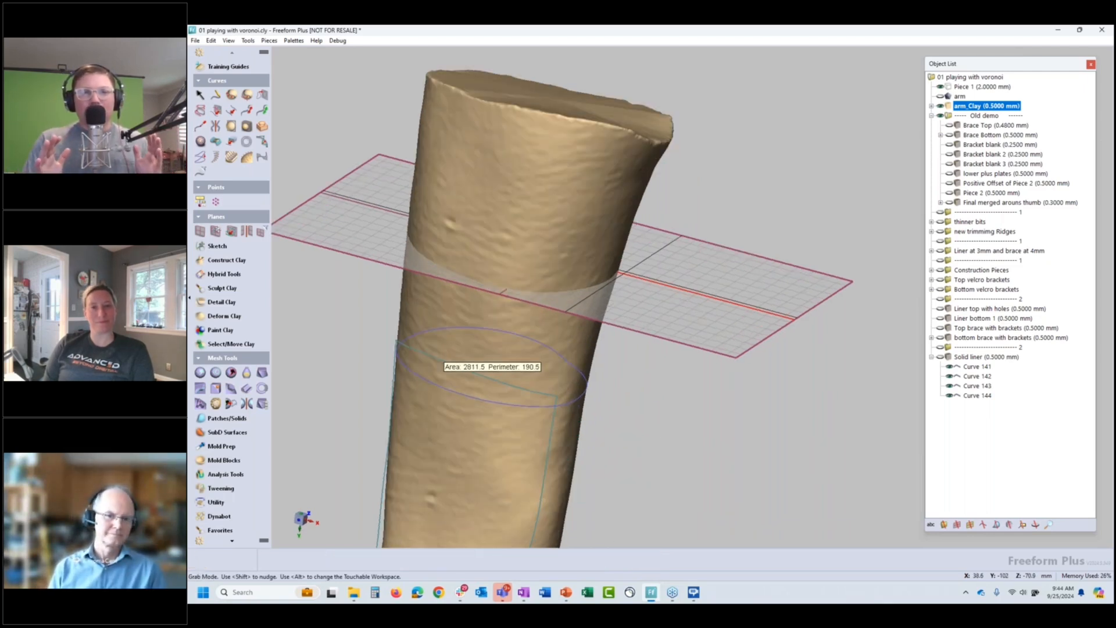
middle_click_drag(625, 525, 734, 565)
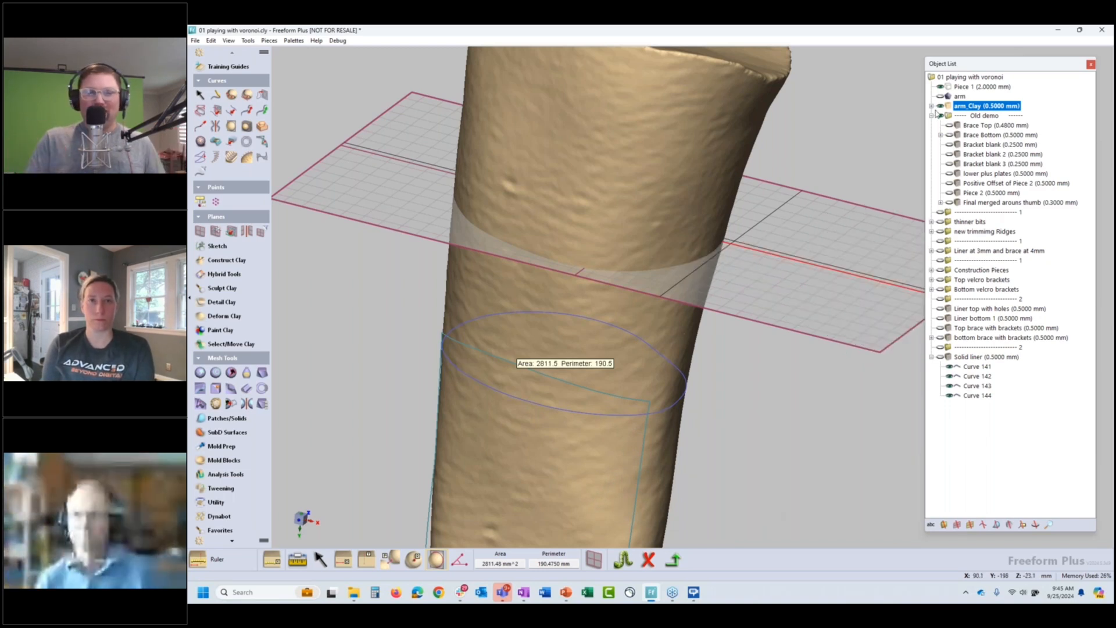
Step: Expand arm_Clay in the object list, display its Bottom Plane 1 without the arm, and make arm_Clay active again
left_click(931, 106)
left_click(979, 135)
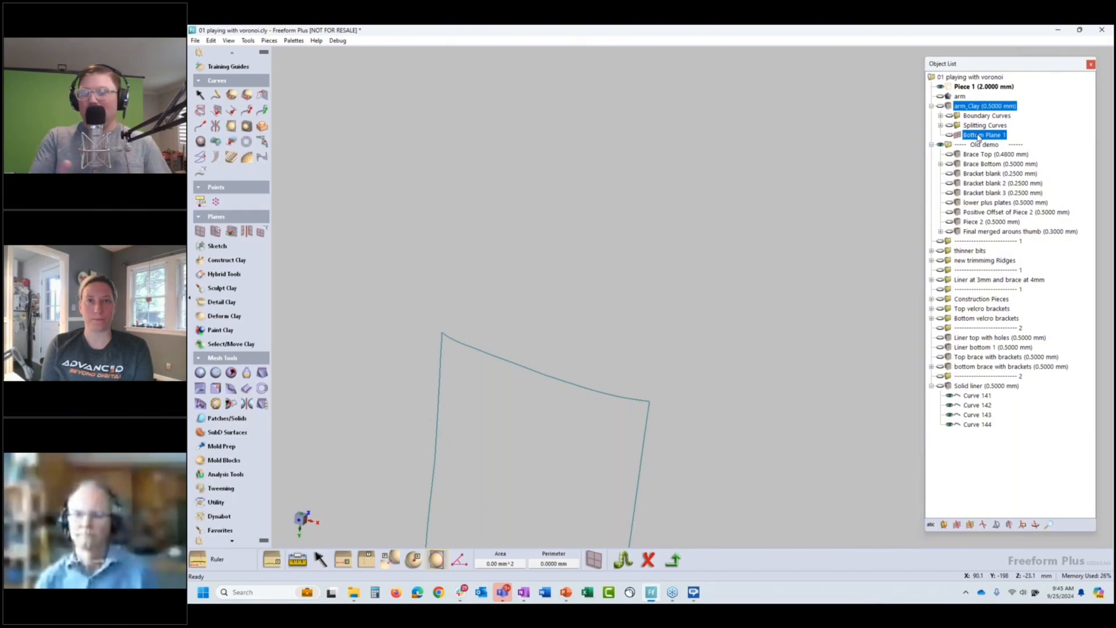
right_click(966, 106)
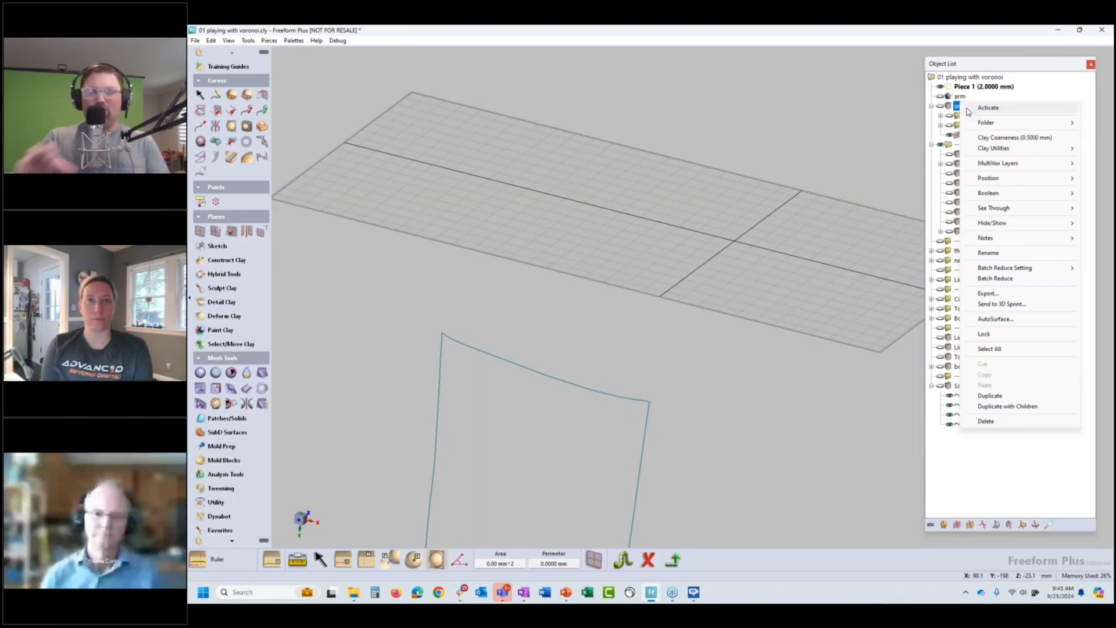
left_click(970, 108)
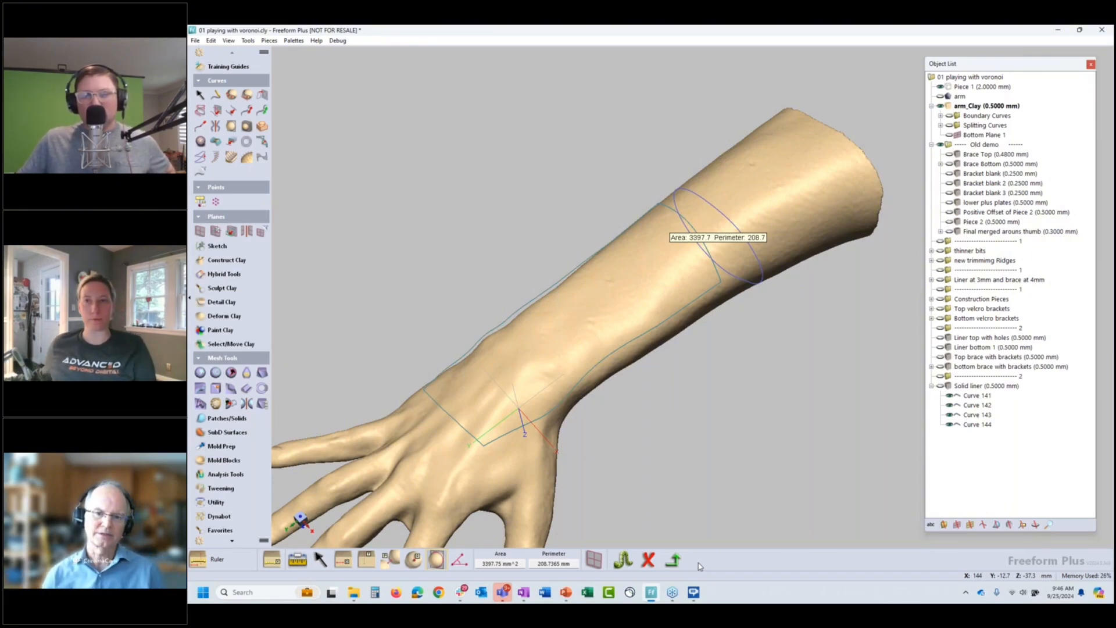
Step: Measure the area and perimeter of cross-sections at different angles through the upper forearm clay
middle_click_drag(552, 484, 678, 388)
left_click(823, 299)
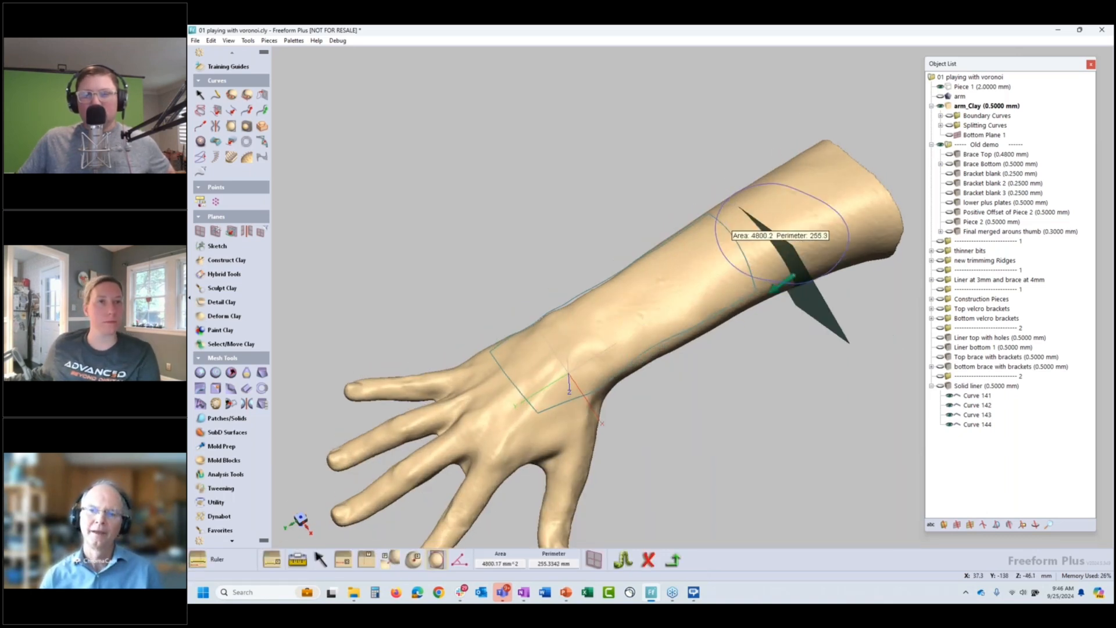
left_click_drag(805, 273, 581, 317)
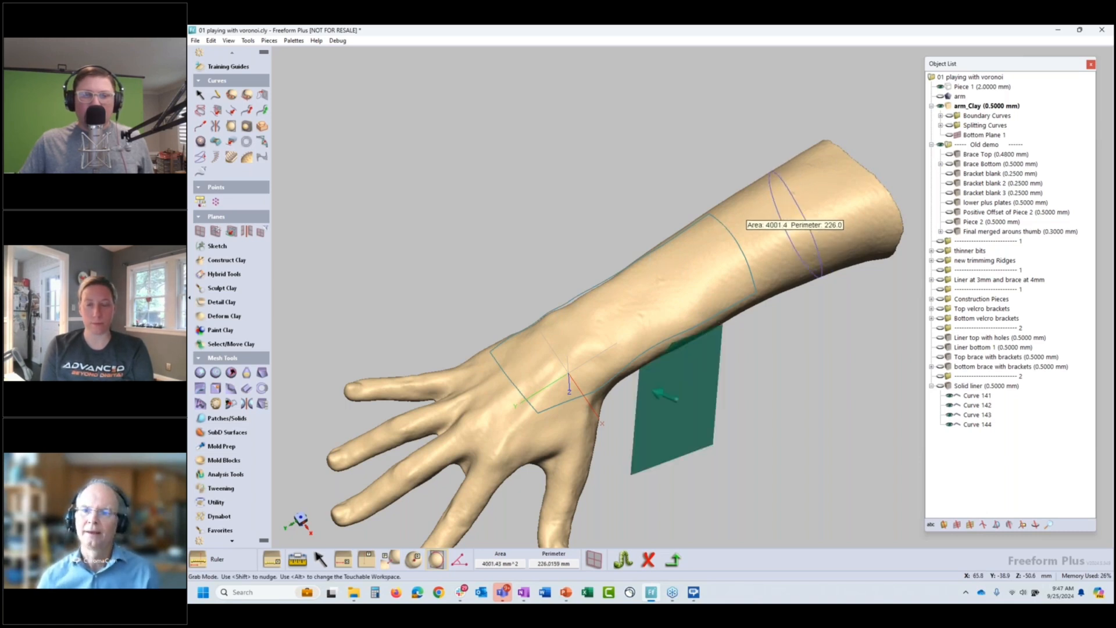
Step: Make the Solid liner on the forearm the active piece
middle_click_drag(665, 396, 622, 369)
right_click(962, 386)
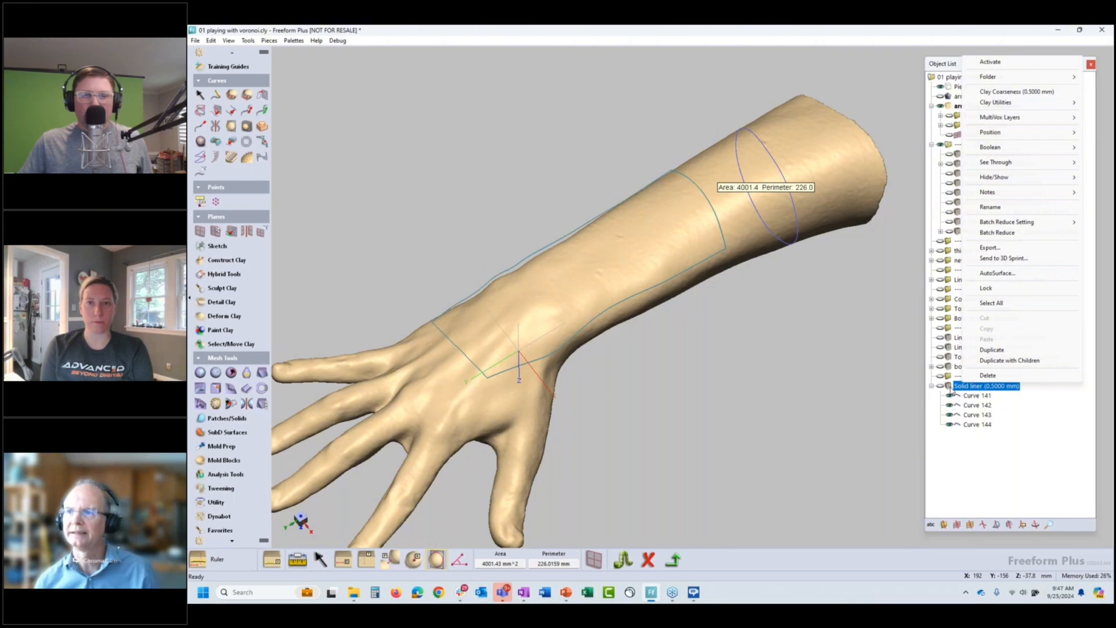
left_click(990, 62)
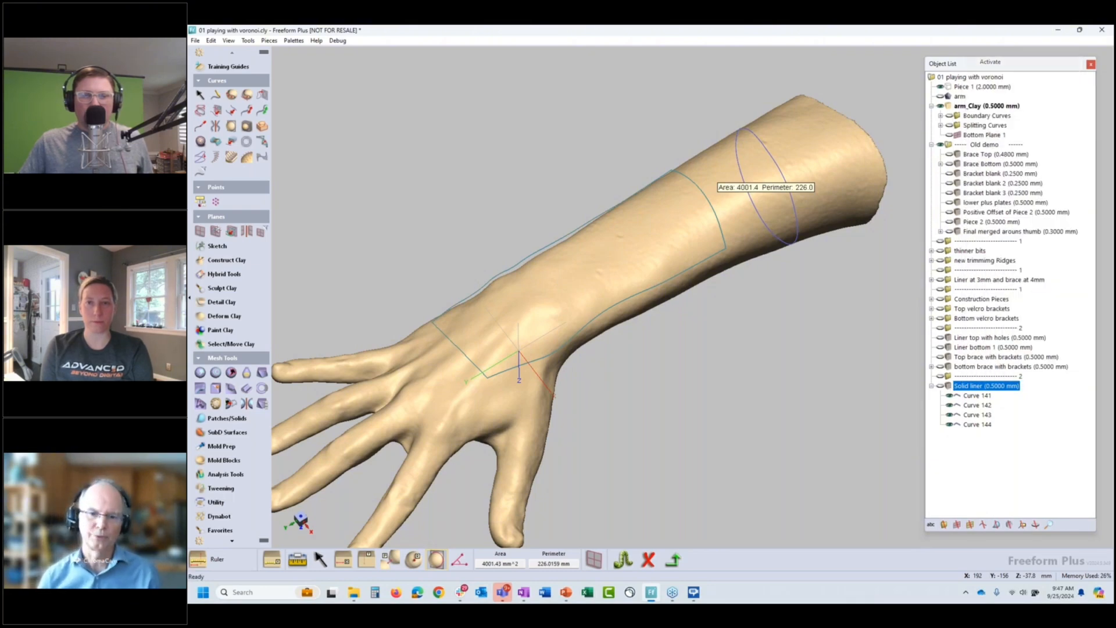
Step: Measure the area and perimeter of cross-sections through the Solid liner near the wrist and near its upper edge
scroll(630, 351, "up", 3)
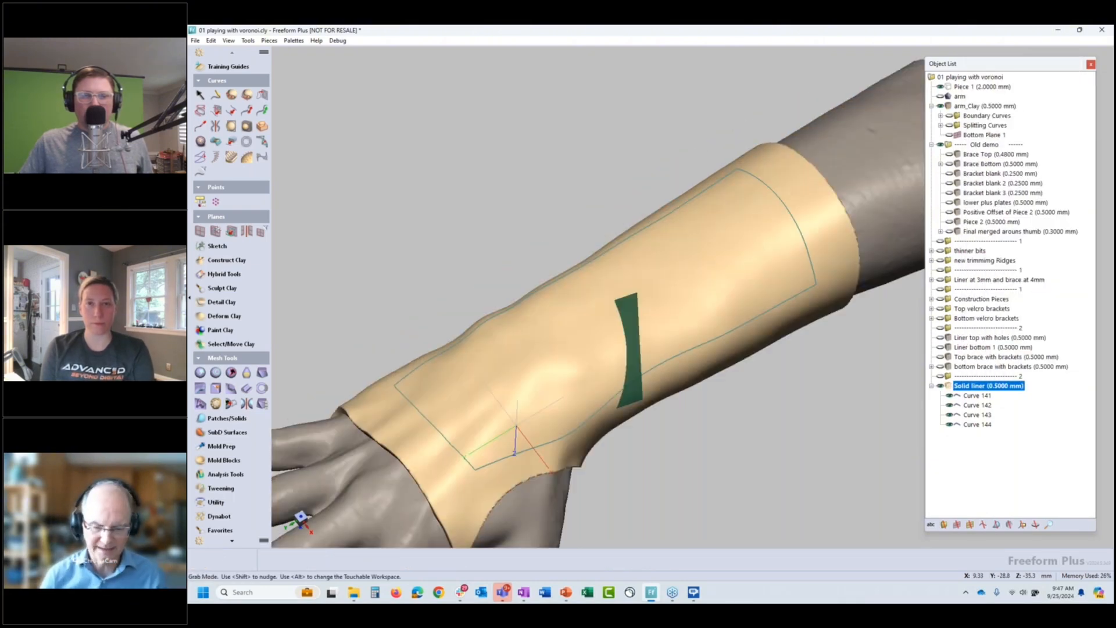
middle_click_drag(630, 351, 618, 428)
mouse_move(611, 428)
left_mouse_down()
mouse_move(580, 444)
mouse_move(596, 433)
left_mouse_up()
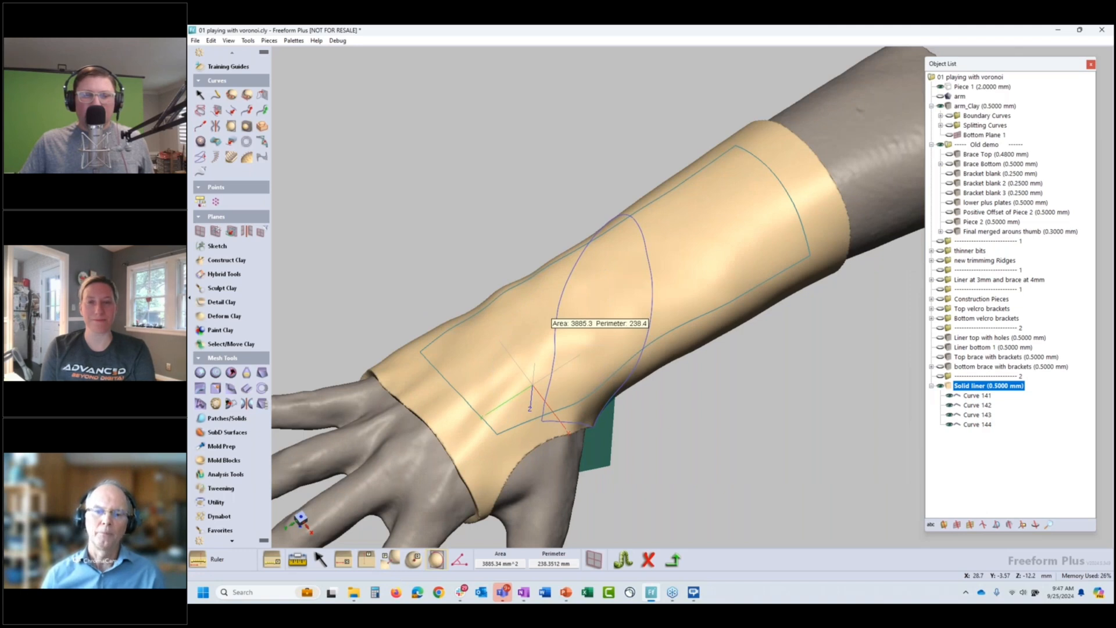
middle_click_drag(596, 433, 603, 420)
middle_click_drag(640, 318, 630, 321)
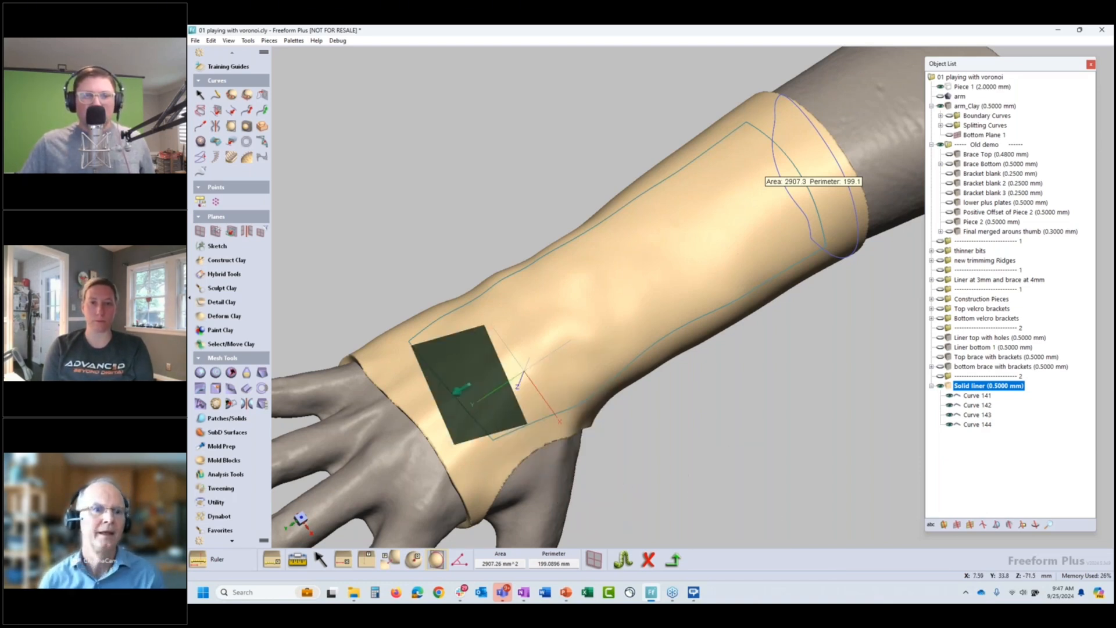
Step: Preview a surface lattice on the Solid liner within its four boundary curves, using a 6 mm curve length
left_click(200, 141)
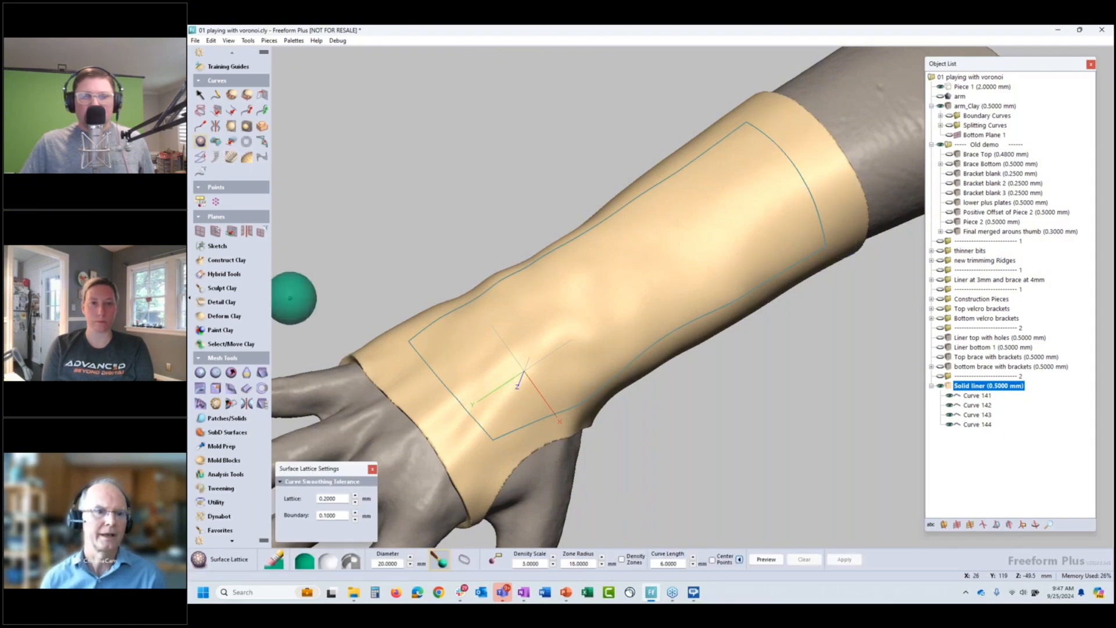
left_click(464, 559)
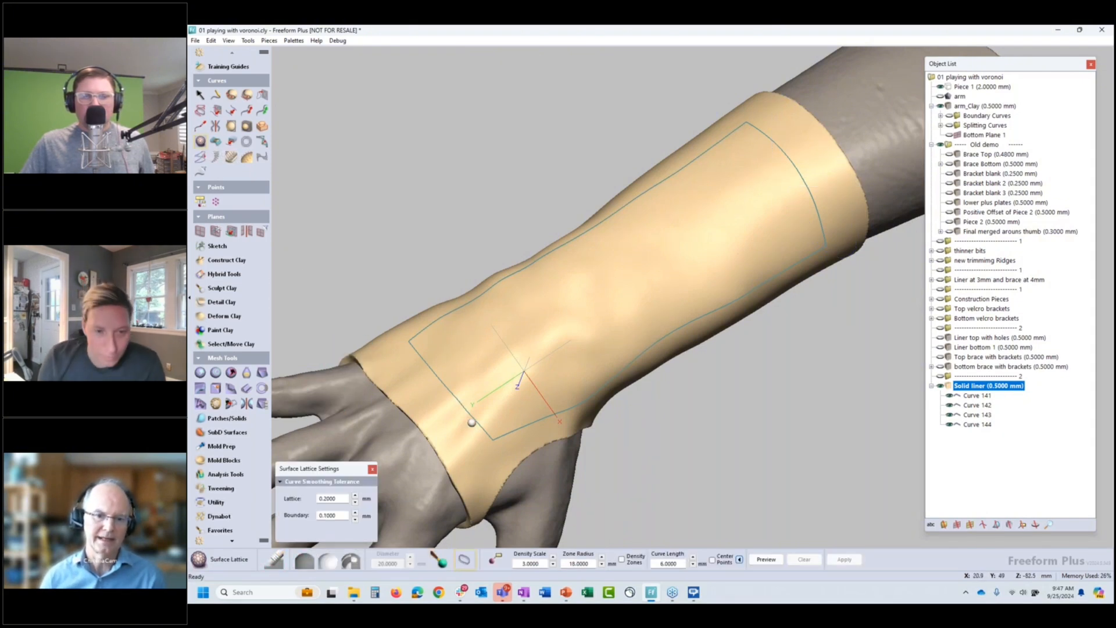
left_click(476, 418)
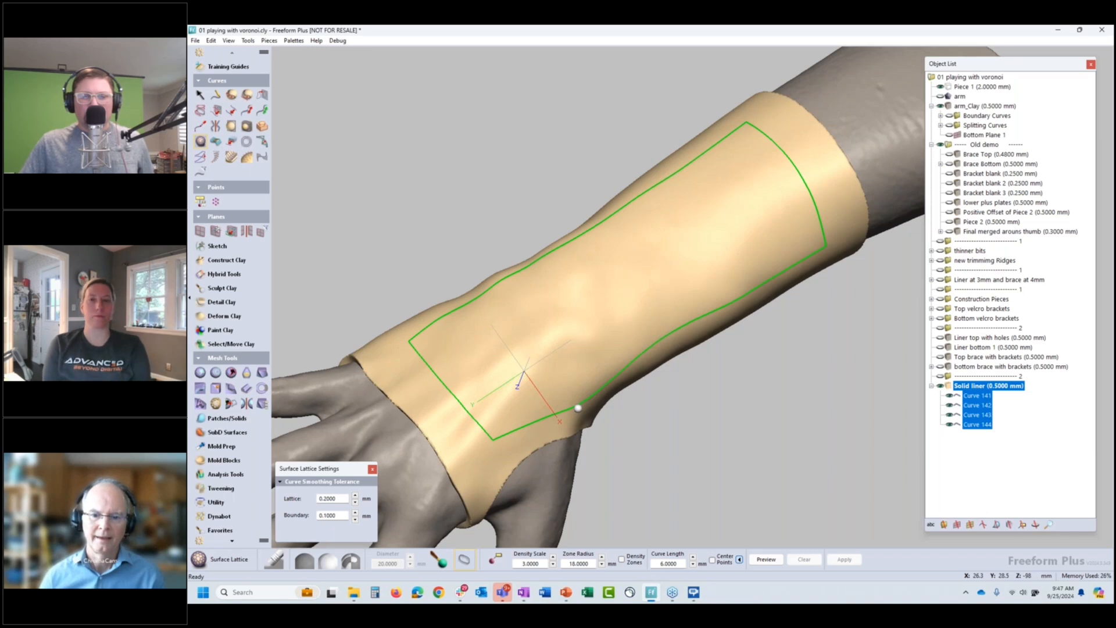
middle_click_drag(578, 408, 544, 394)
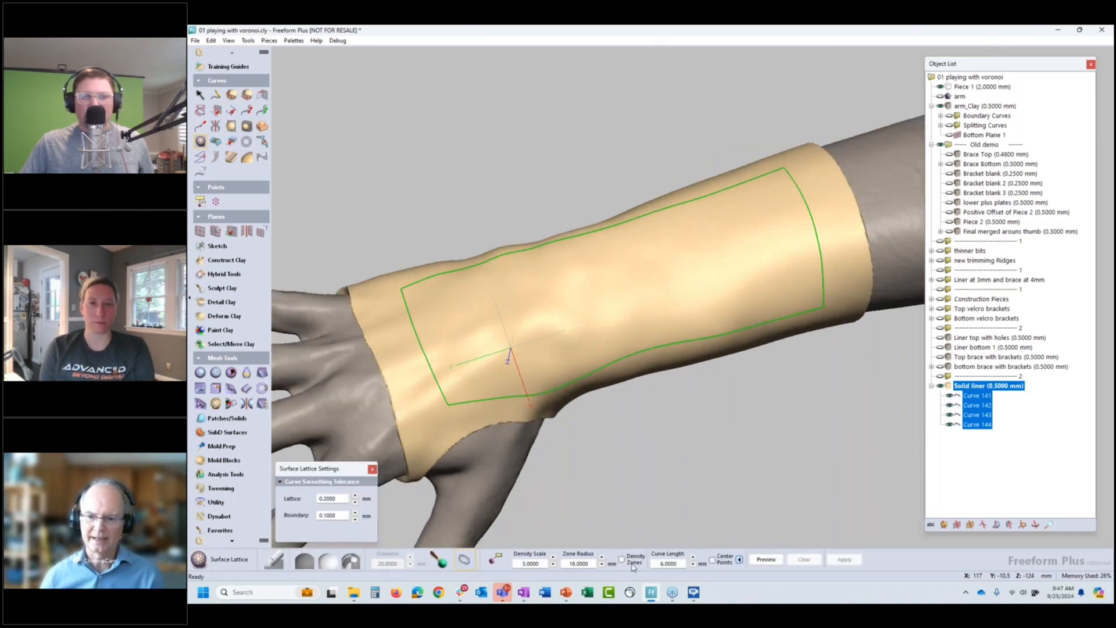
left_click(752, 558)
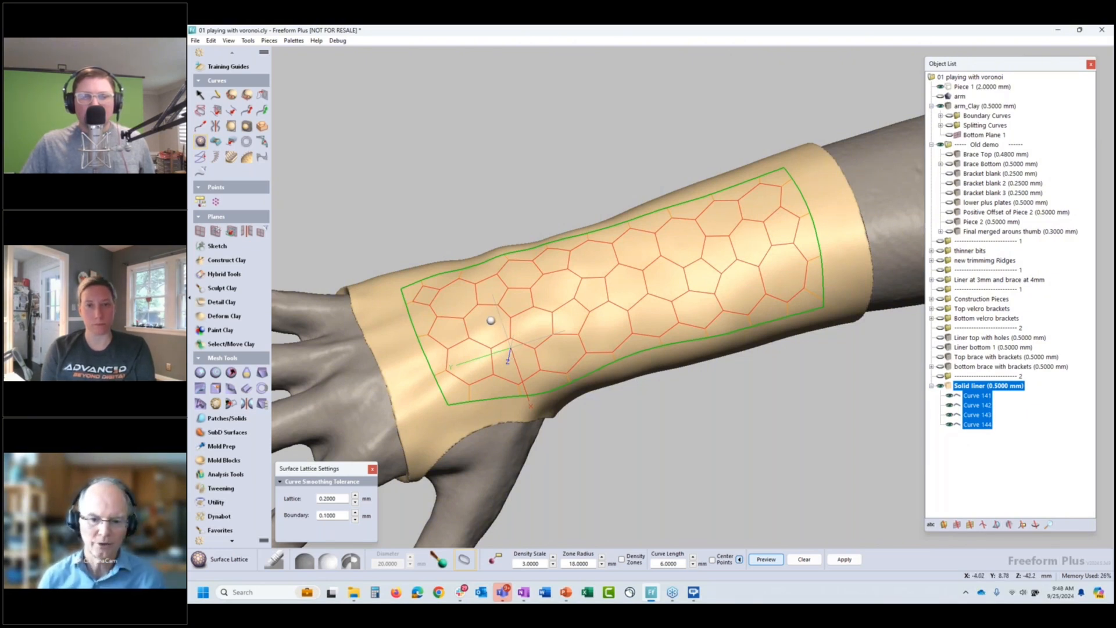
Step: Add a lattice density point near the wrist with scale 3 and zone radius 18 mm, and preview with density zones and center points
left_click(495, 561)
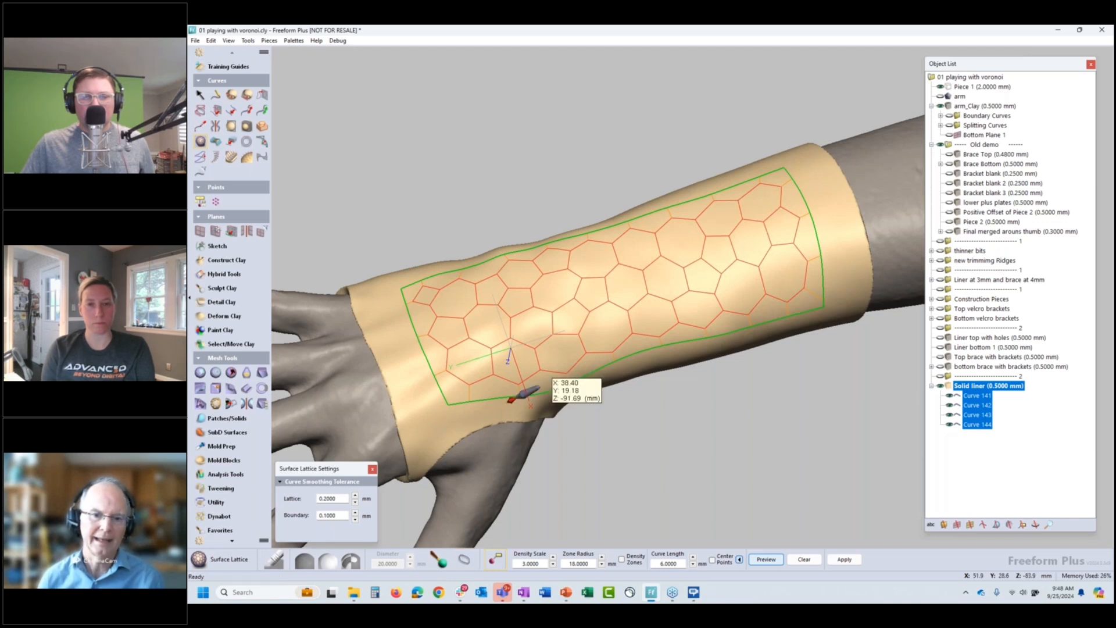
left_click(476, 325)
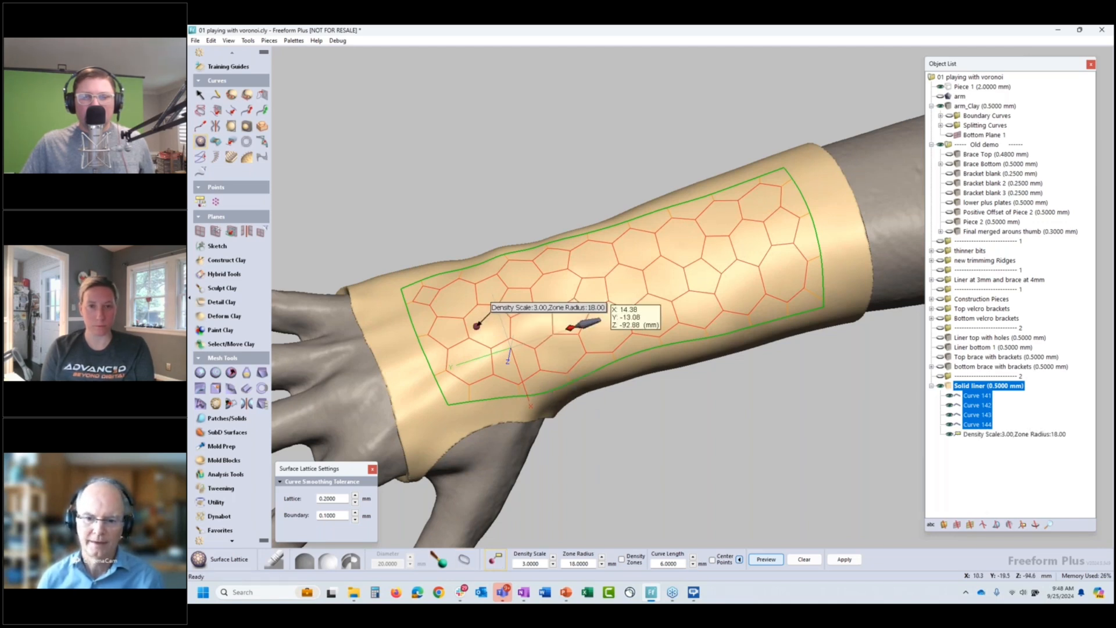
left_click(621, 559)
left_click(775, 561)
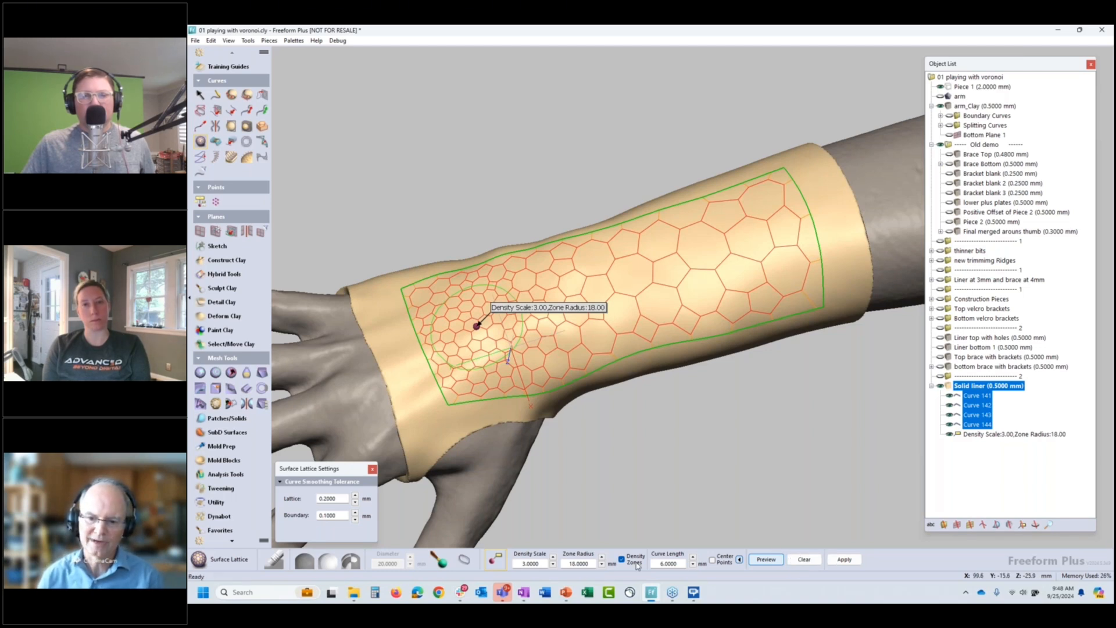
left_click(713, 559)
left_click(766, 559)
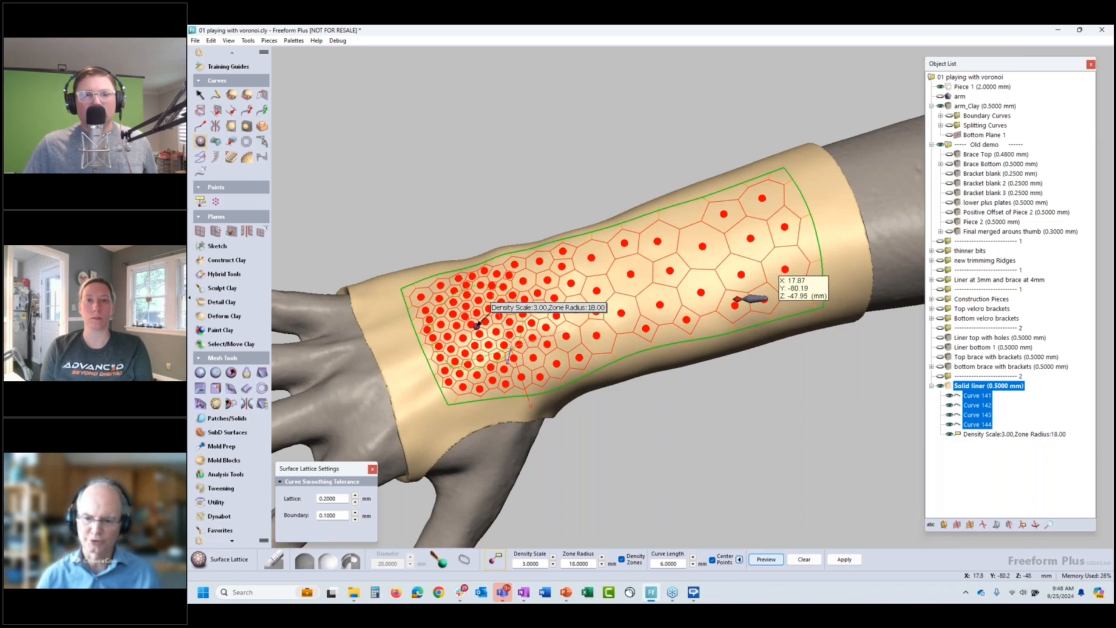
Step: Turn off center points and density zones, and create the uniform surface lattice curves on the liner
left_click(714, 562)
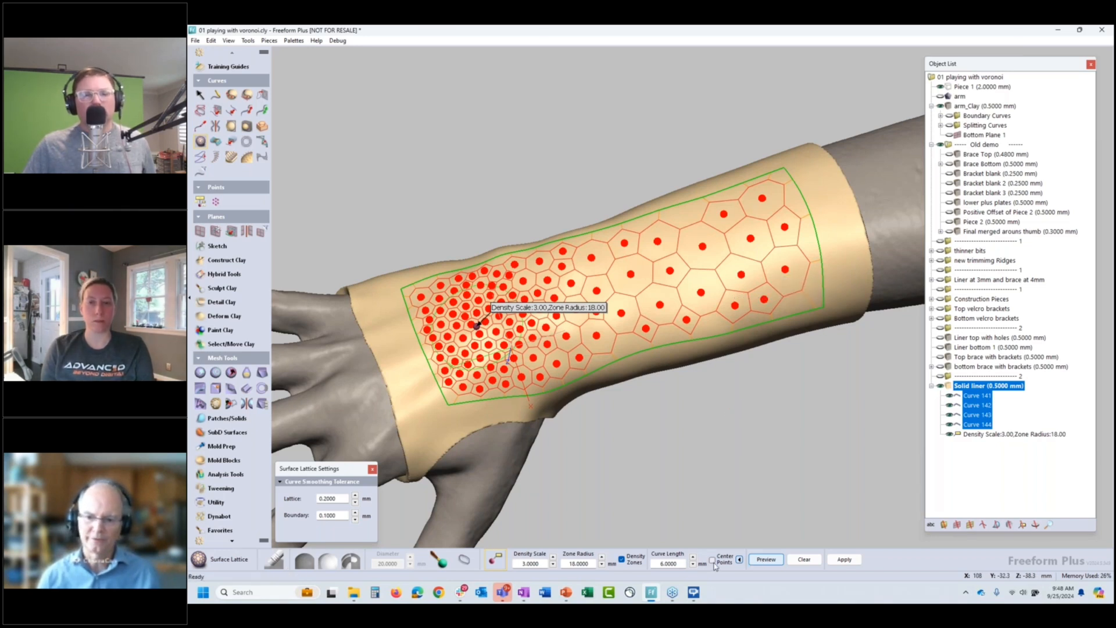
left_click(622, 560)
left_click(766, 559)
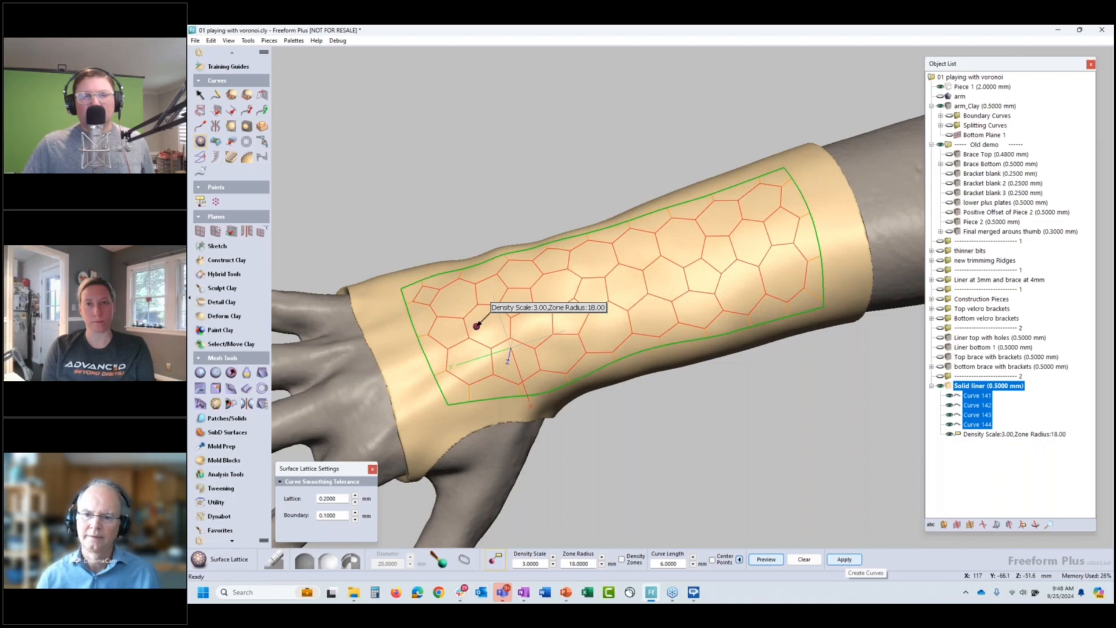
left_click(843, 563)
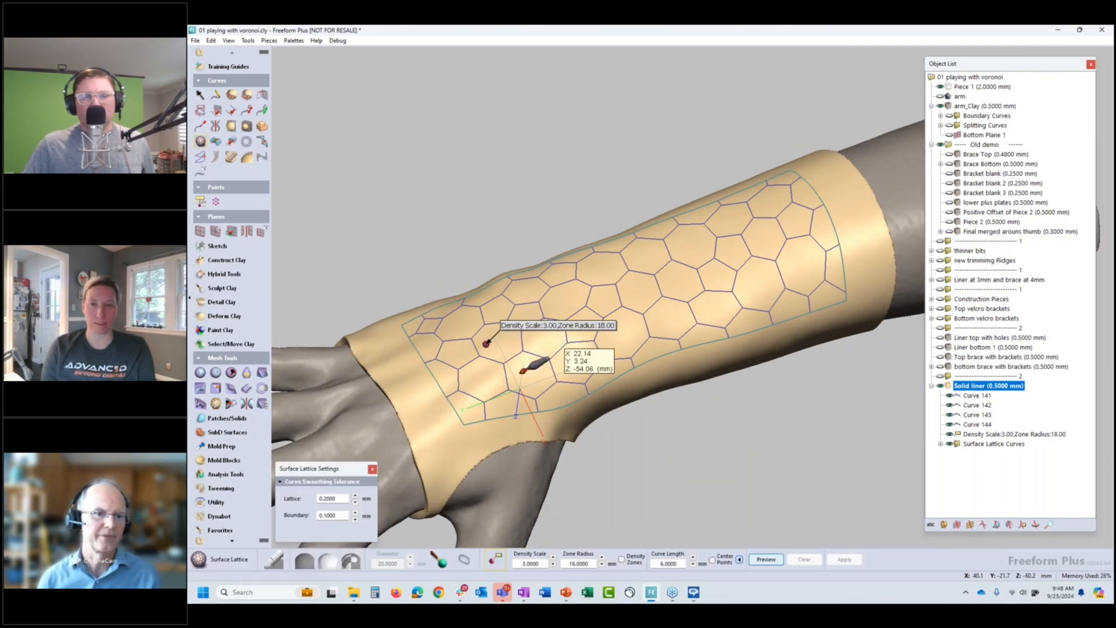
Step: Start a Ridge on the Solid liner using all surface lattice curves together with the four boundary curves, Curve 141 to Curve 144
left_click(200, 301)
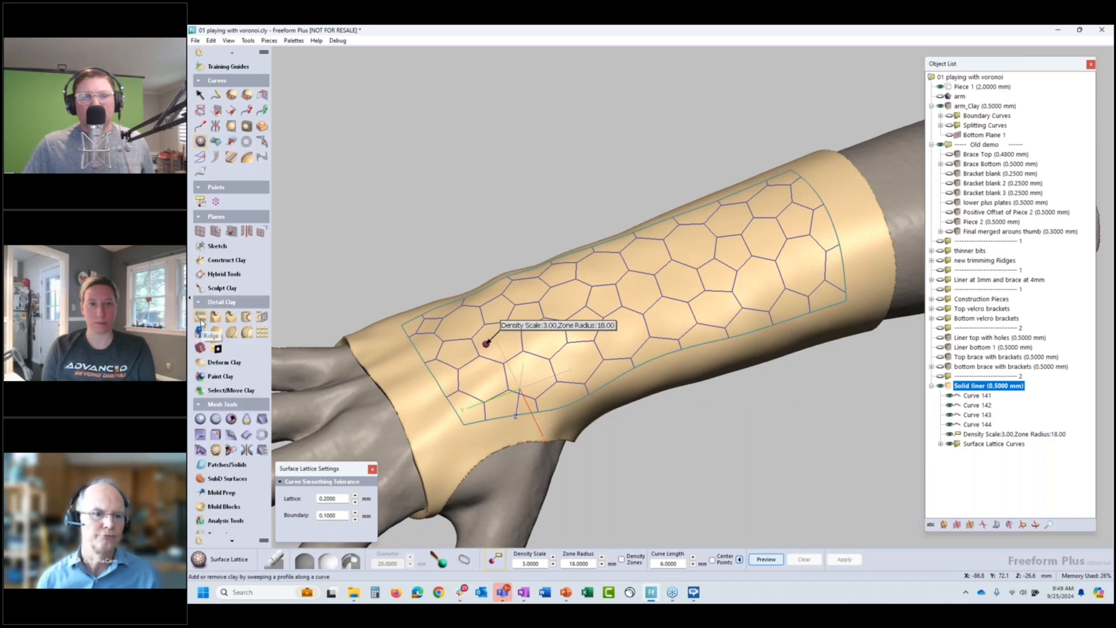
left_click(200, 318)
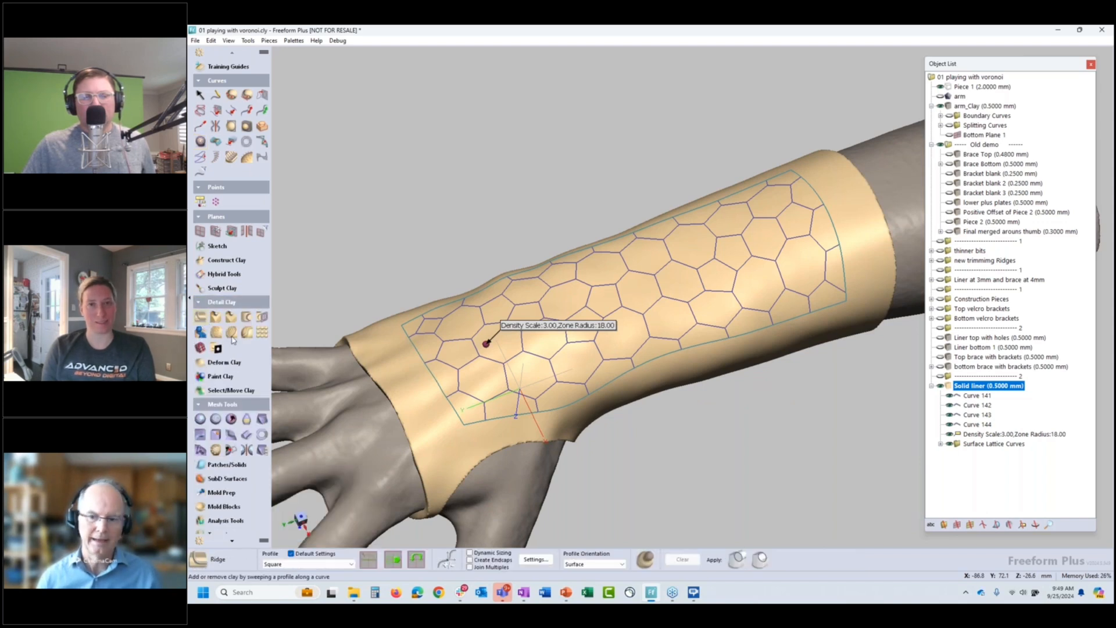
left_click(958, 444)
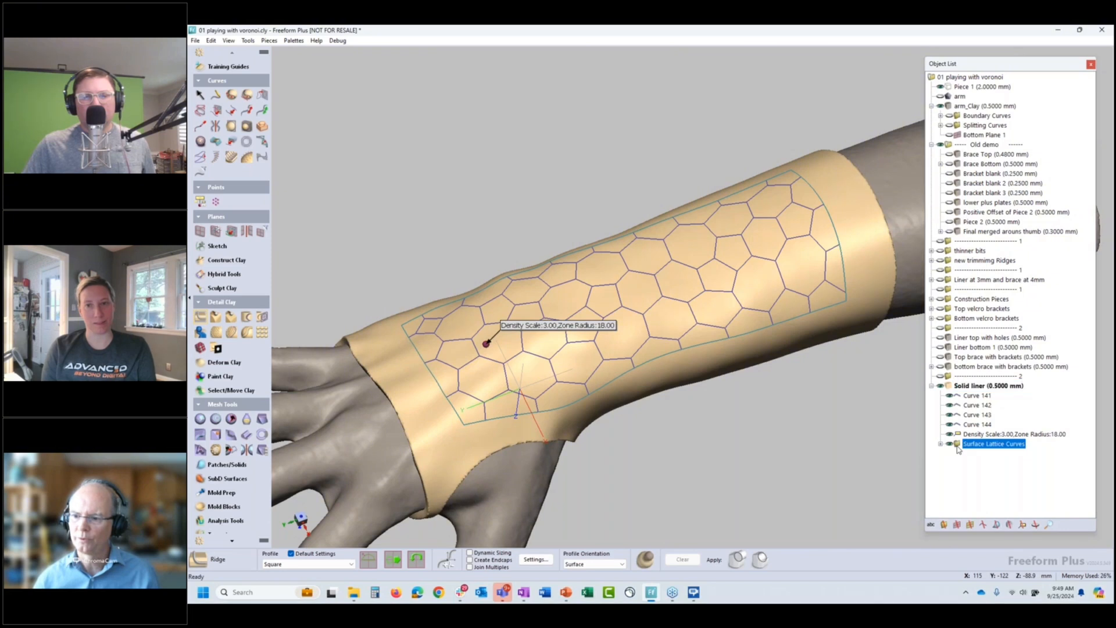
right_click(979, 443)
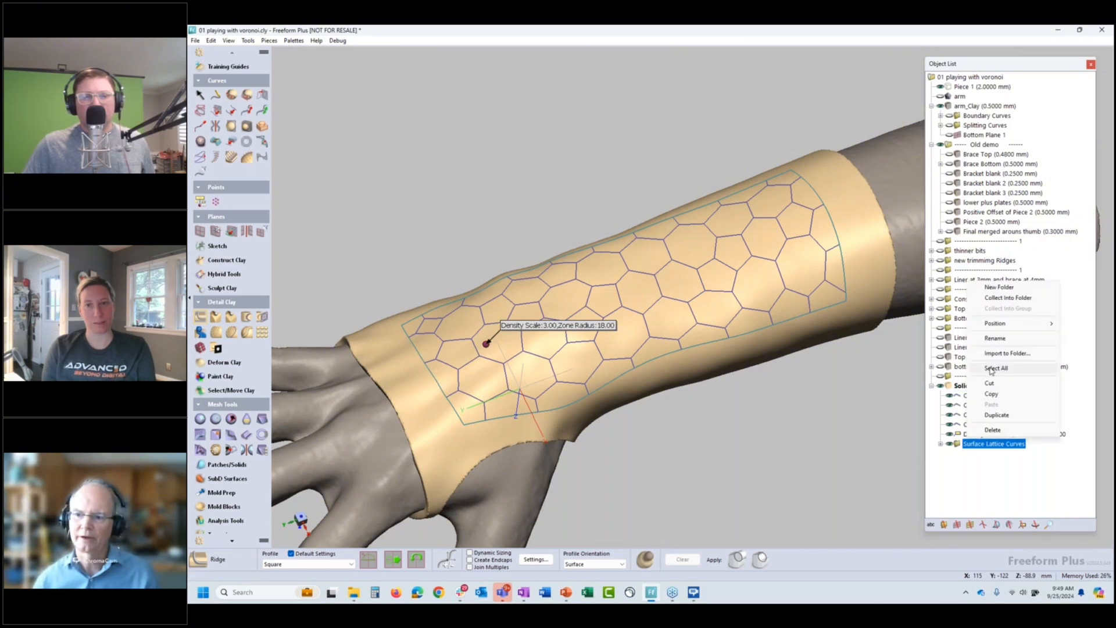
left_click(996, 369)
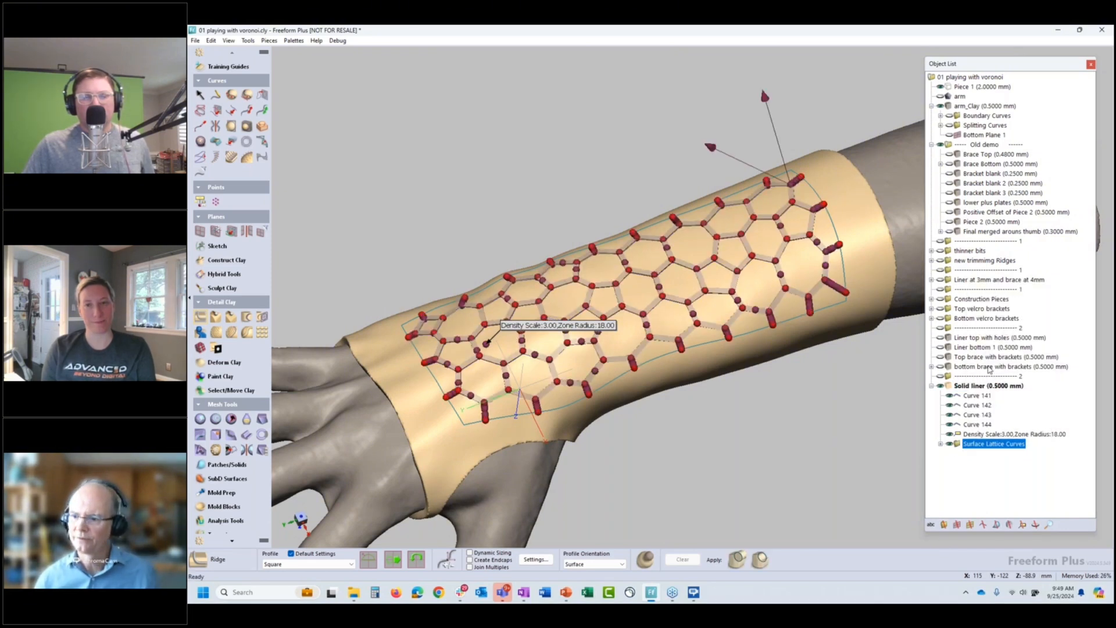
left_click_drag(1013, 393, 971, 423, "ctrl")
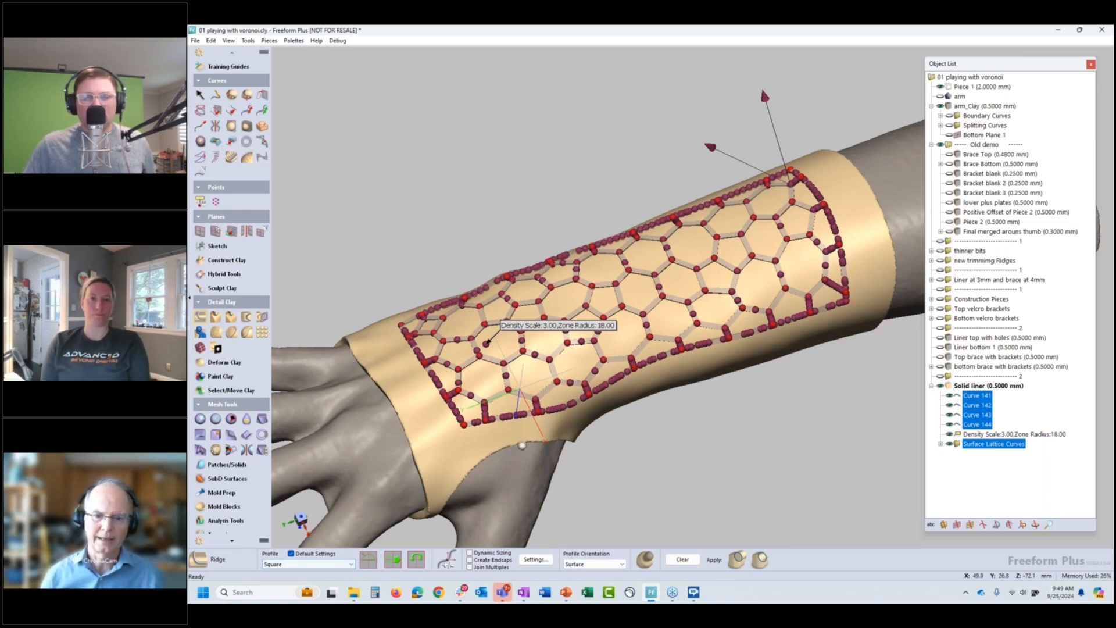
Step: Adjust the square ridge profile to 1.034 mm thick and 2 mm wide, and create the ridges in a new clay piece
middle_click_drag(589, 441, 540, 357)
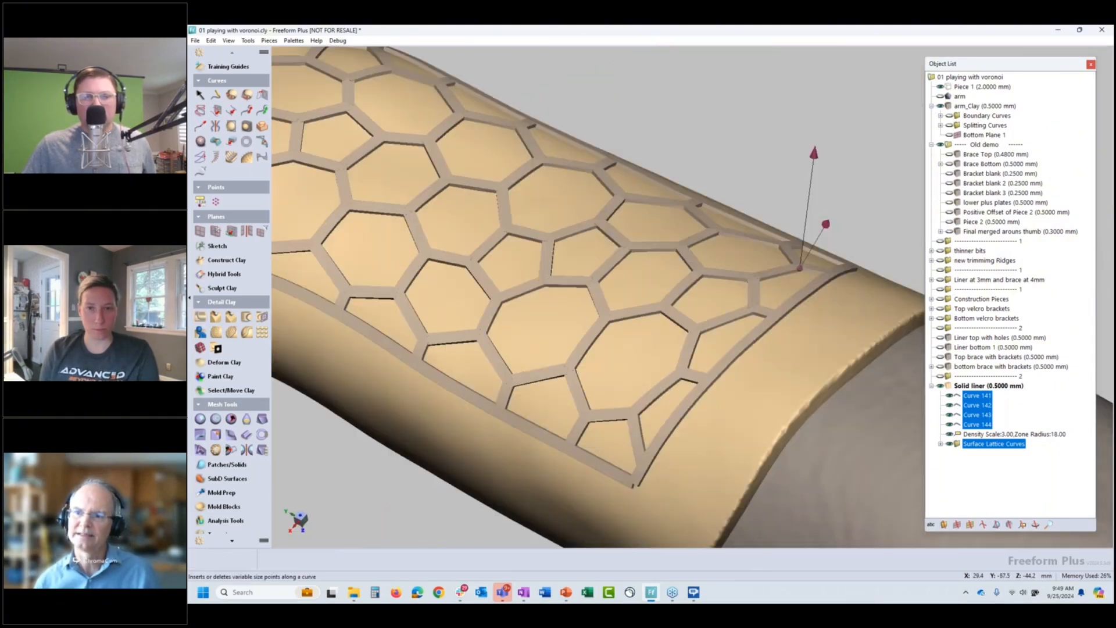
left_click_drag(814, 152, 814, 204)
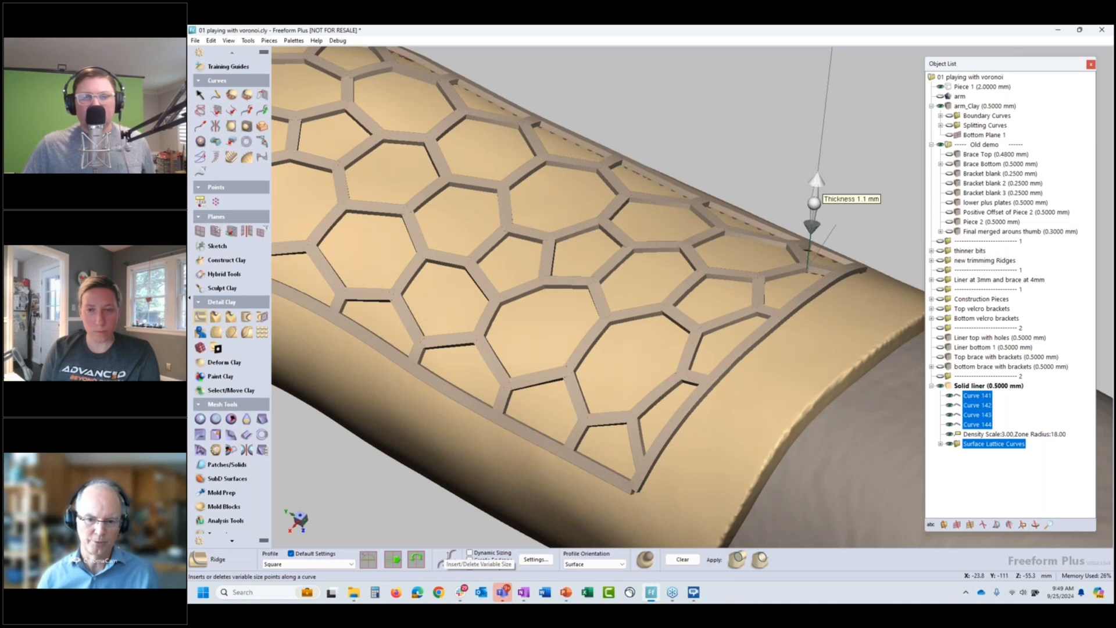
left_click(535, 560)
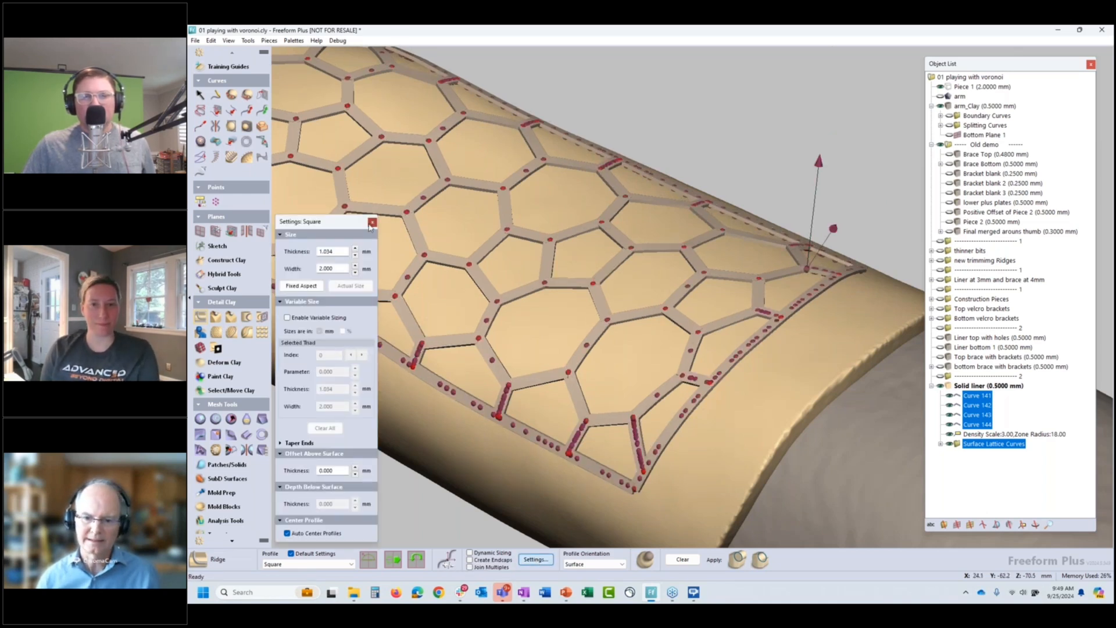
left_click(646, 559)
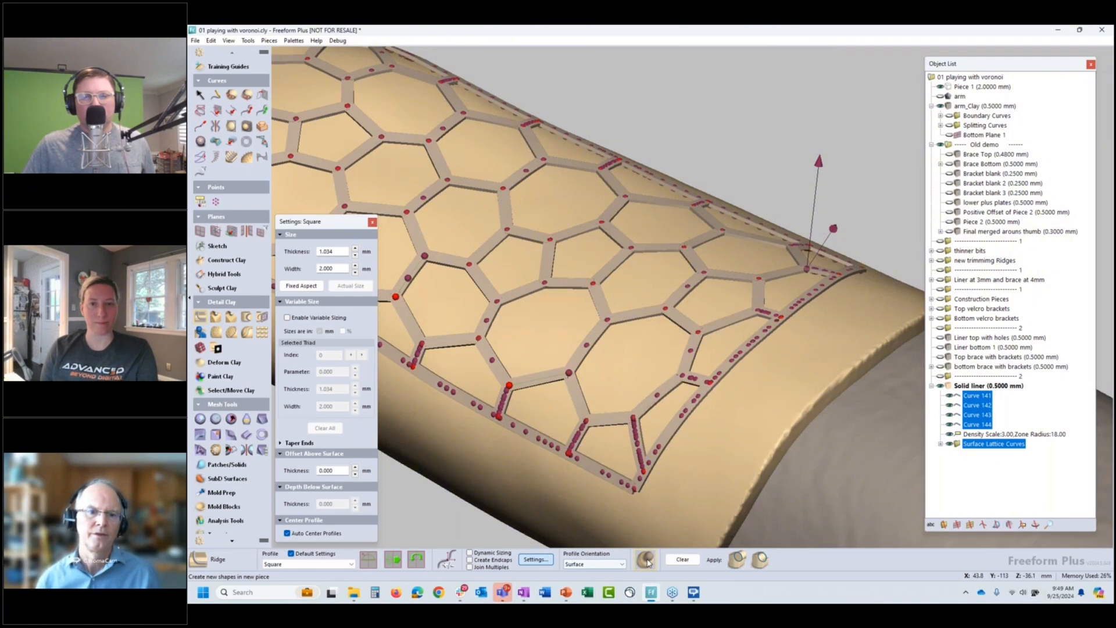
left_click(738, 559)
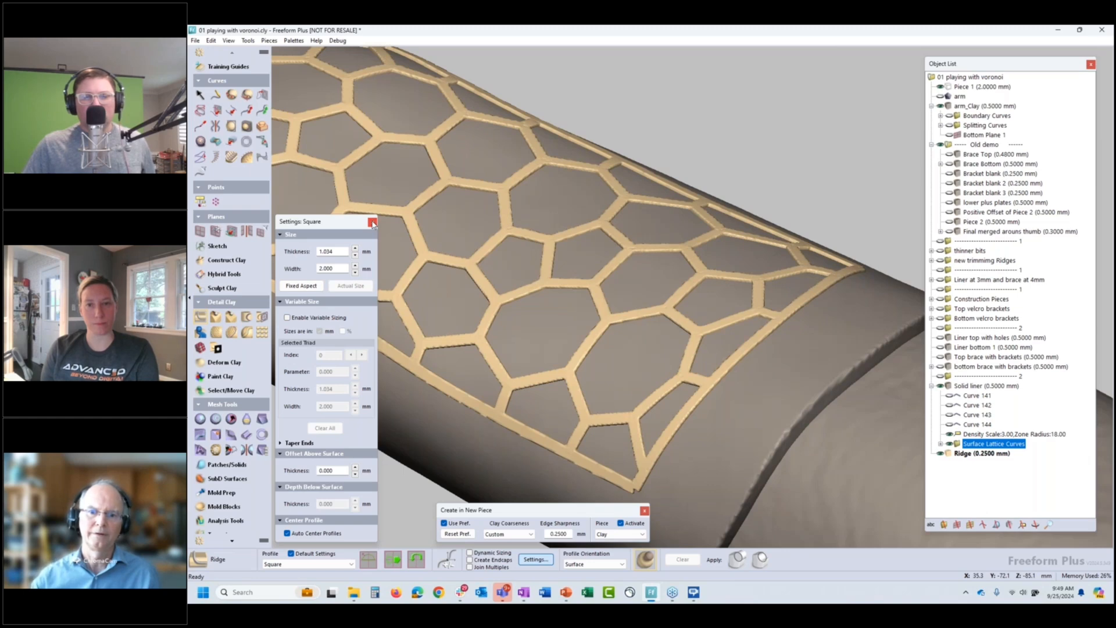
left_click(372, 222)
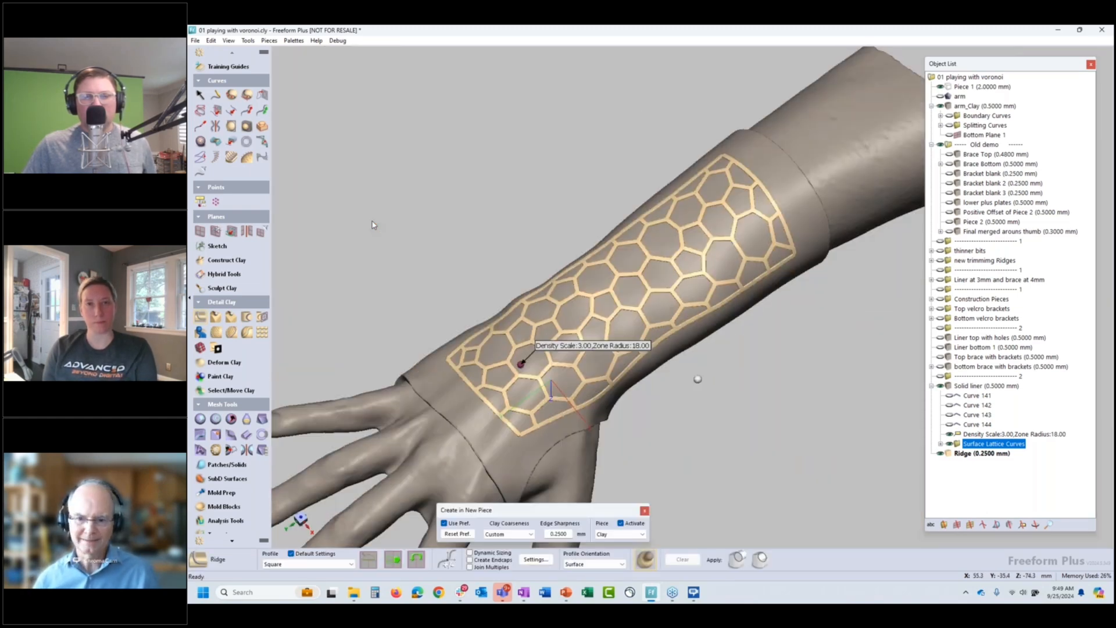
Step: Hide the ridge piece, return to the Solid liner, and show its four boundary curves with nothing selected
left_click(942, 454)
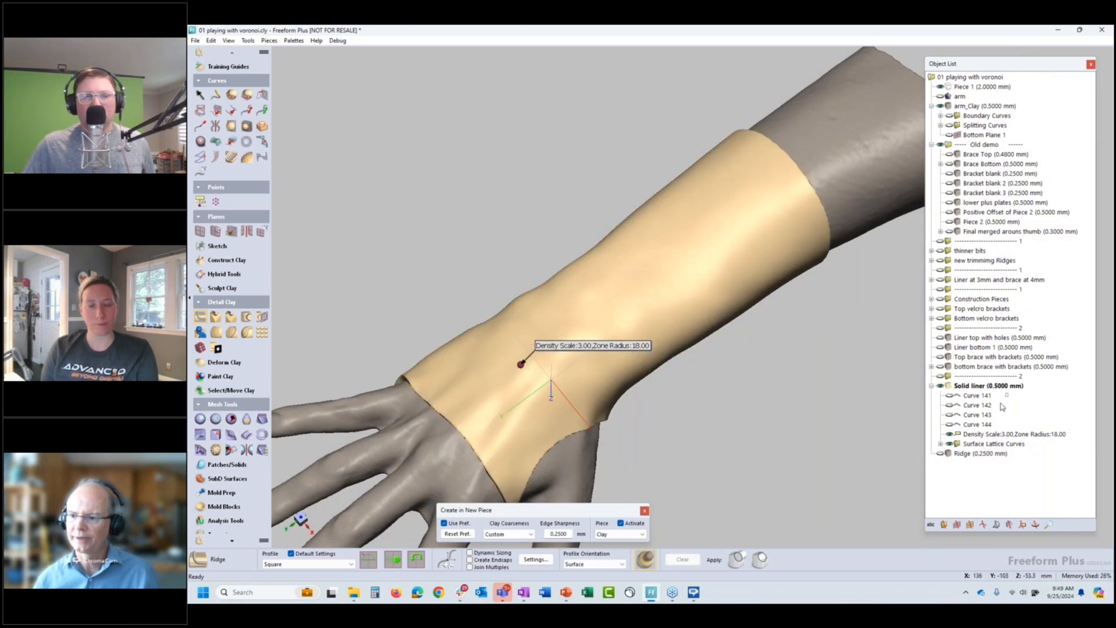
left_click_drag(1001, 403, 961, 427)
left_click(950, 425)
left_click(973, 474)
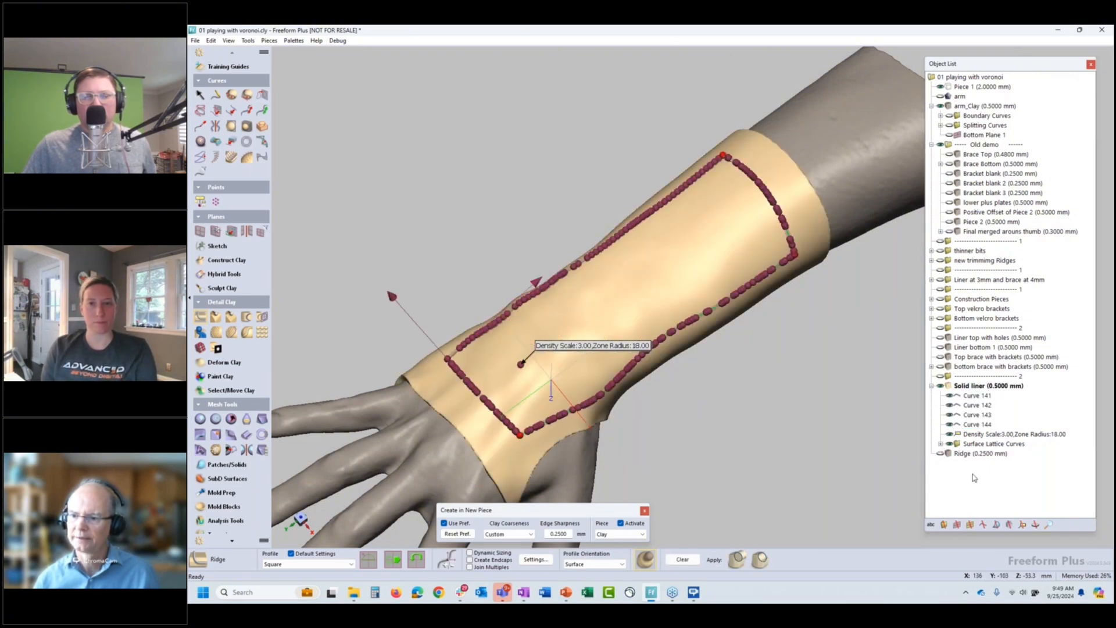
middle_click_drag(740, 408, 683, 419)
middle_click_drag(513, 398, 509, 393)
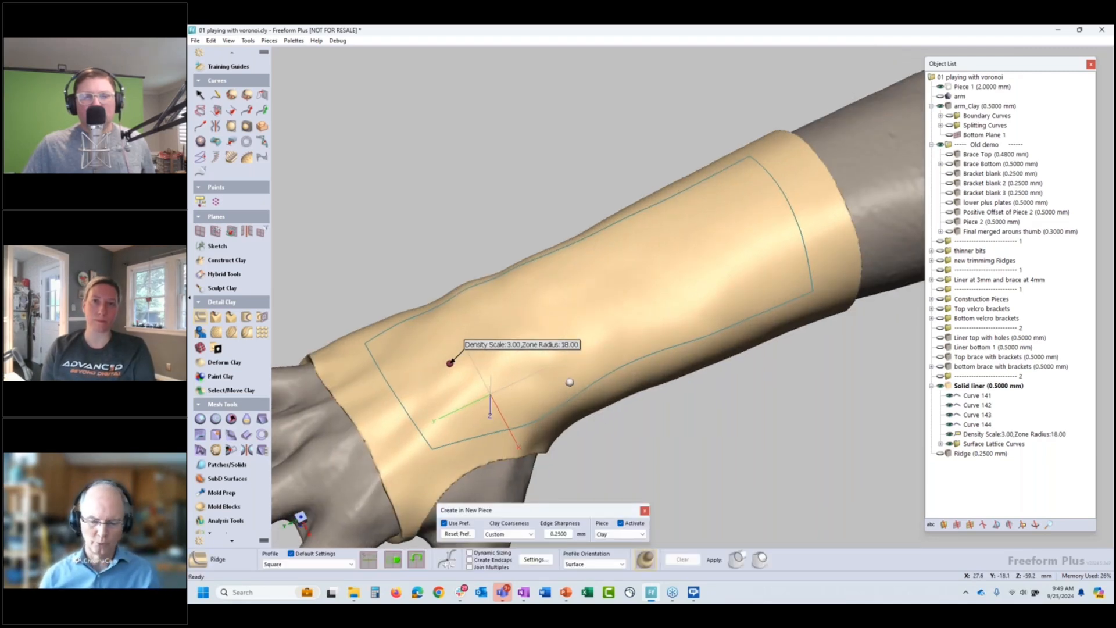
middle_click_drag(563, 380, 579, 379)
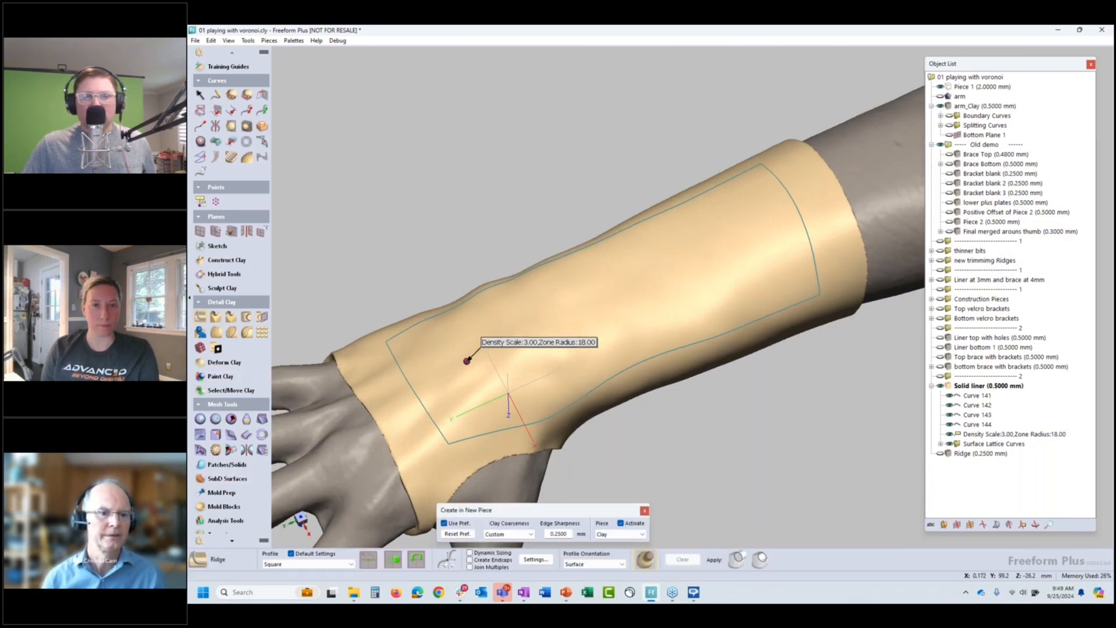
Step: Preview a perforation of 7.5 mm circles spaced 10 mm apart inside the liner's boundary curve loop, using Equal Triangulation distribution
left_click(217, 450)
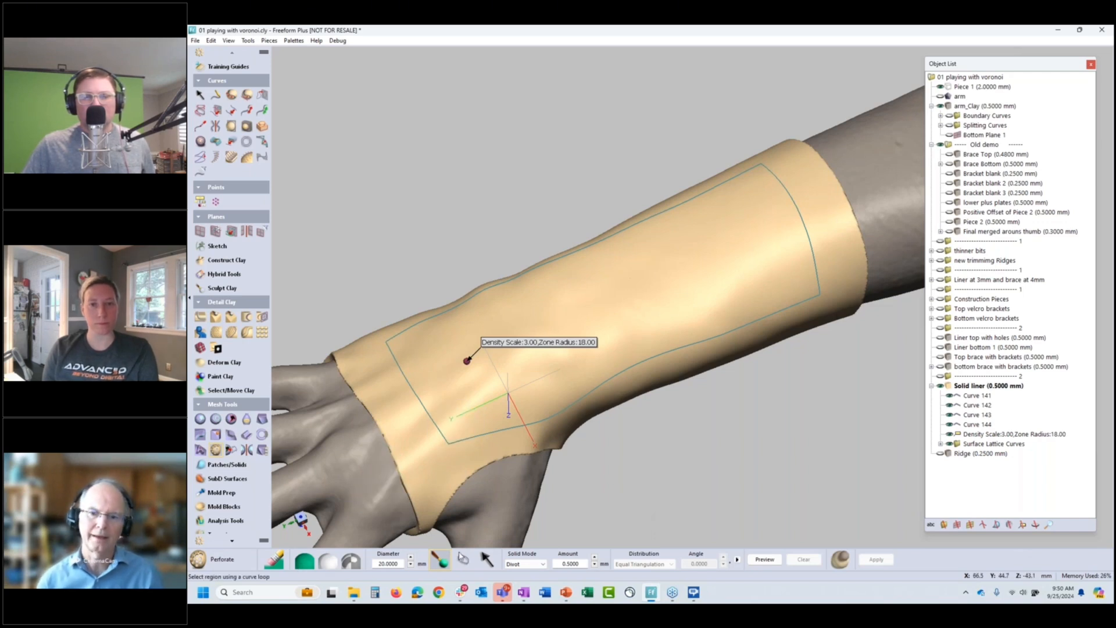
mouse_move(643, 276)
left_mouse_down()
mouse_move(613, 281)
mouse_move(612, 251)
left_mouse_up()
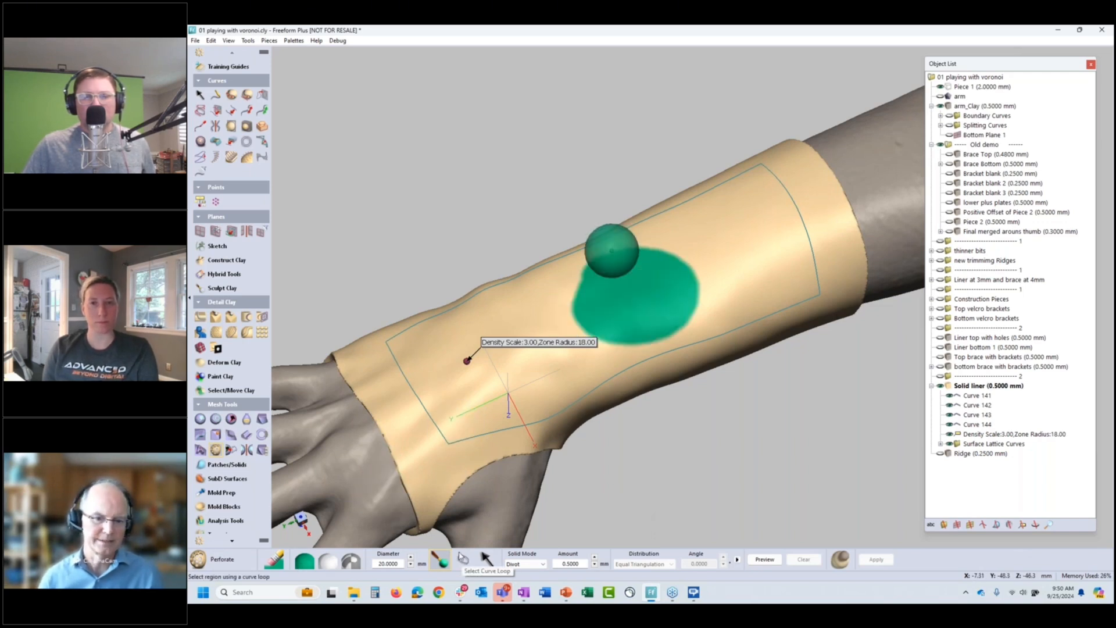
left_click(463, 558)
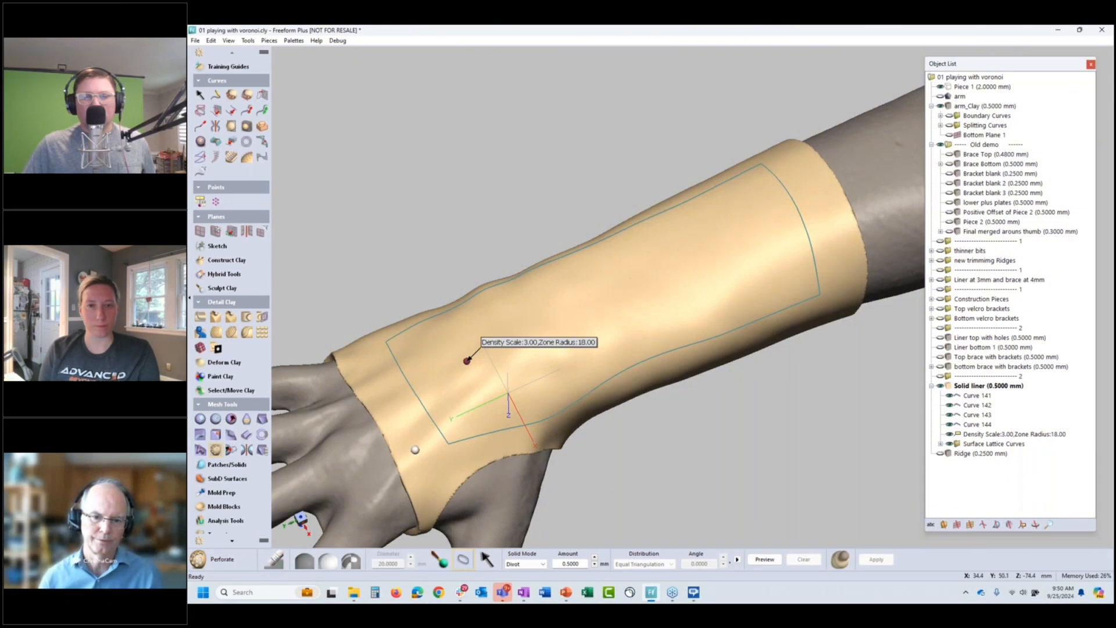
left_click(437, 427)
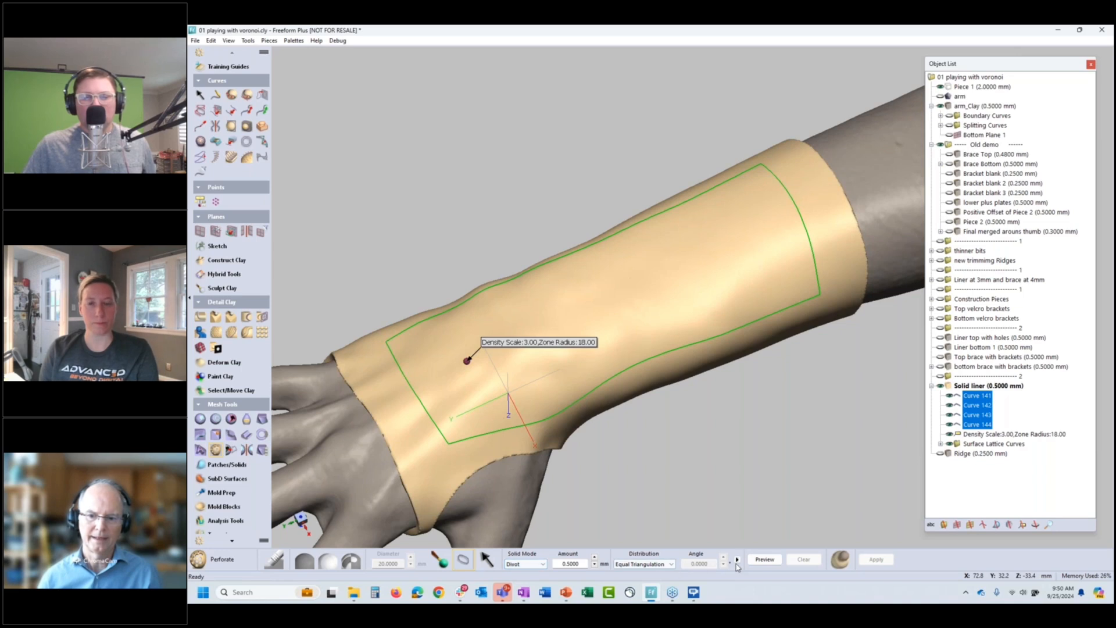
left_click(736, 560)
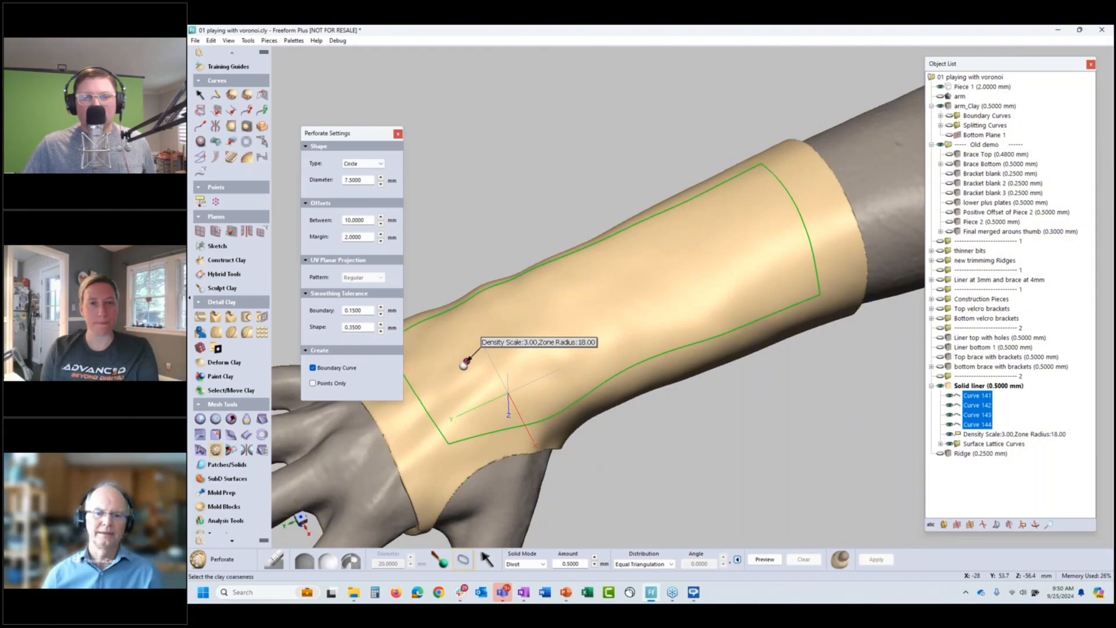
left_click(765, 559)
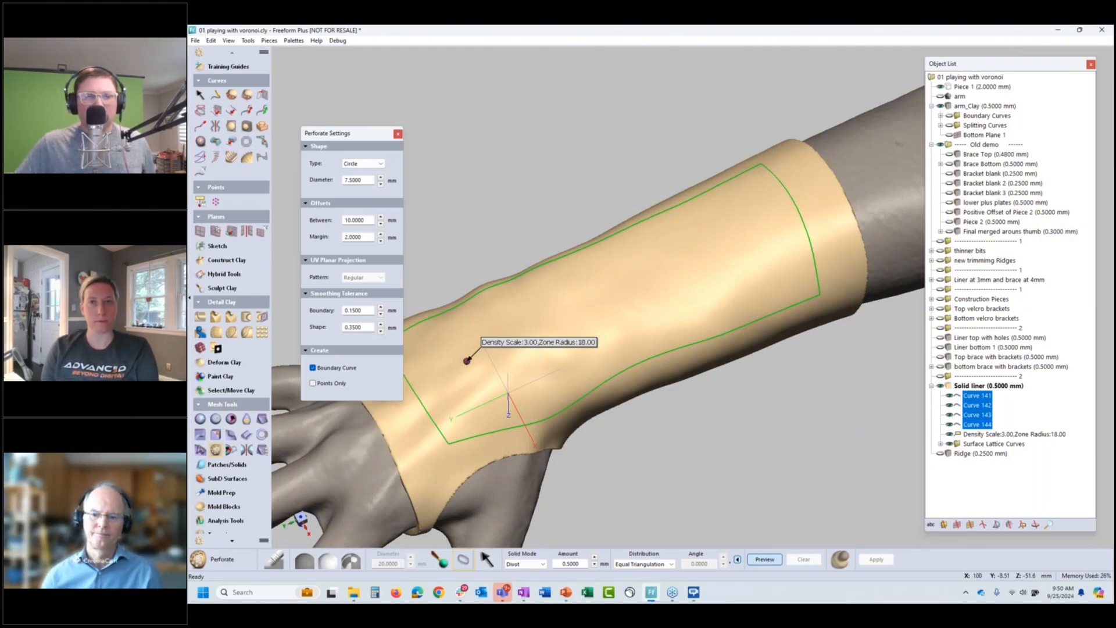
Step: Hide the density point and preview the perforation with UV Projection distribution, Regular pattern and an angle of 6
left_click(952, 435)
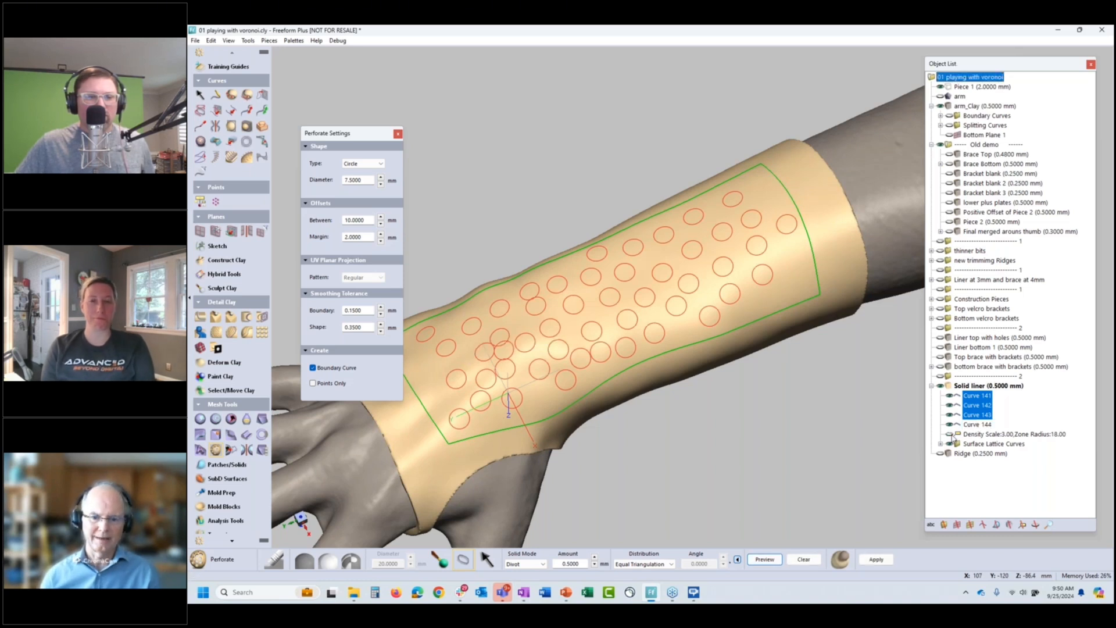
key("space")
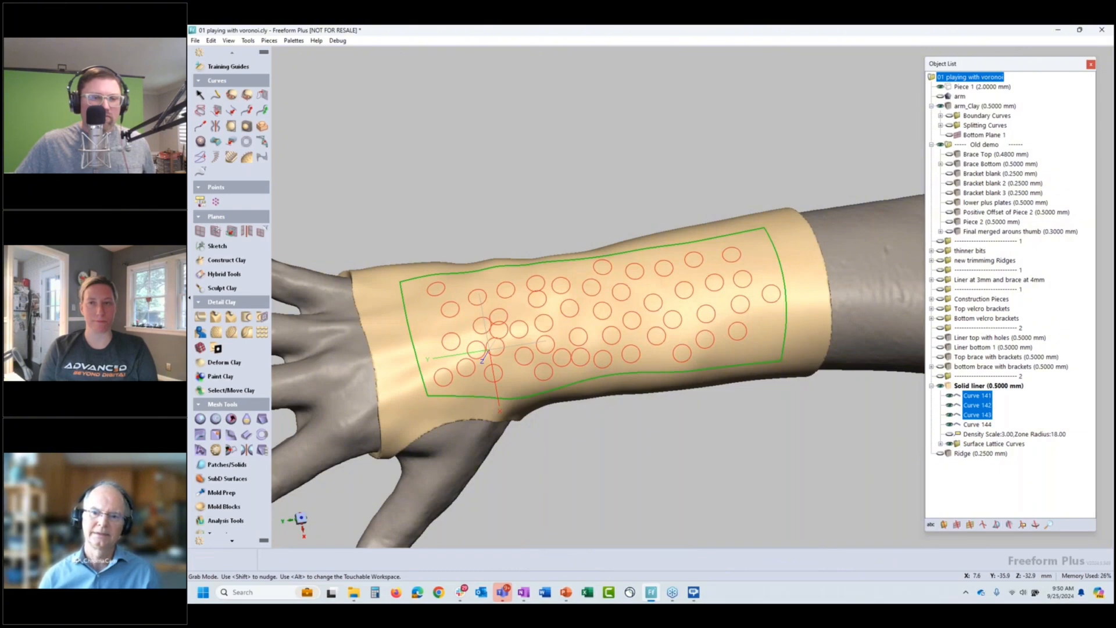
key("space")
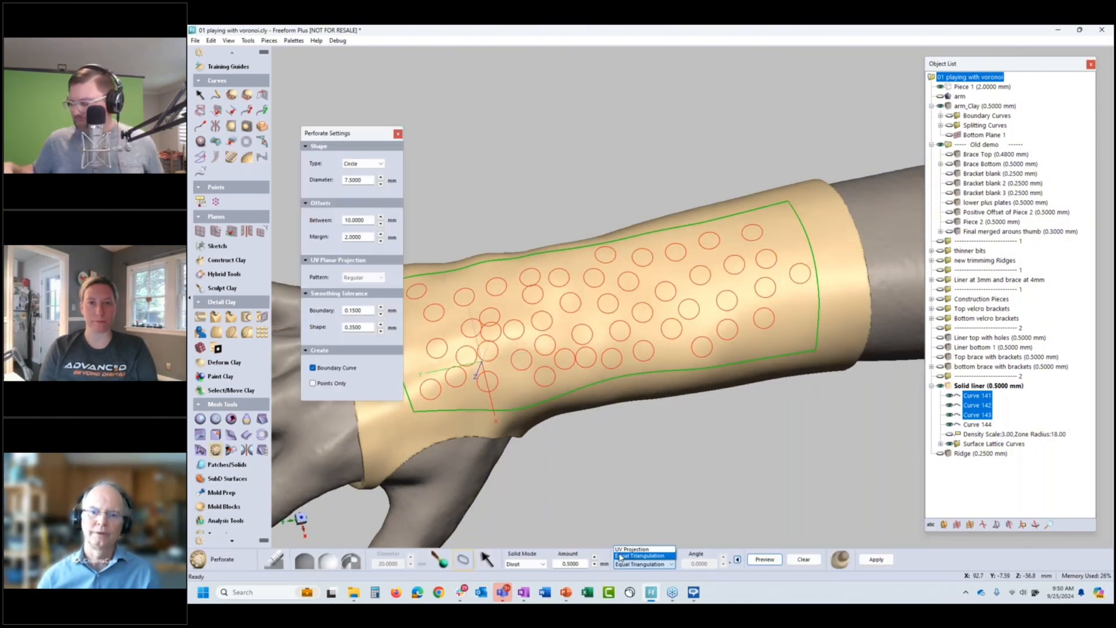
key("space")
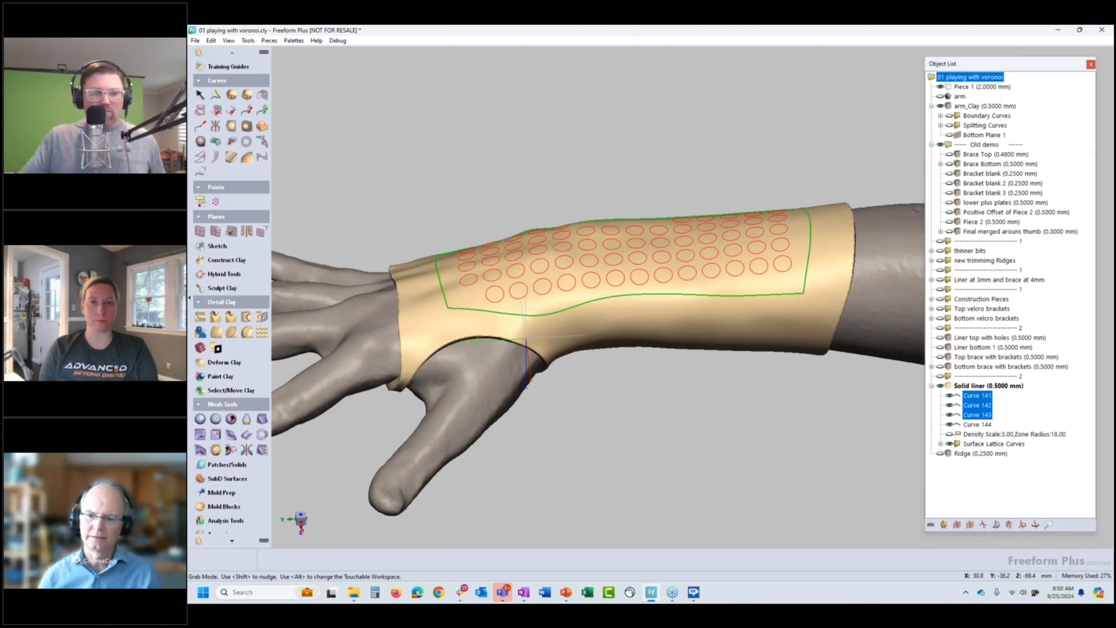
key("space")
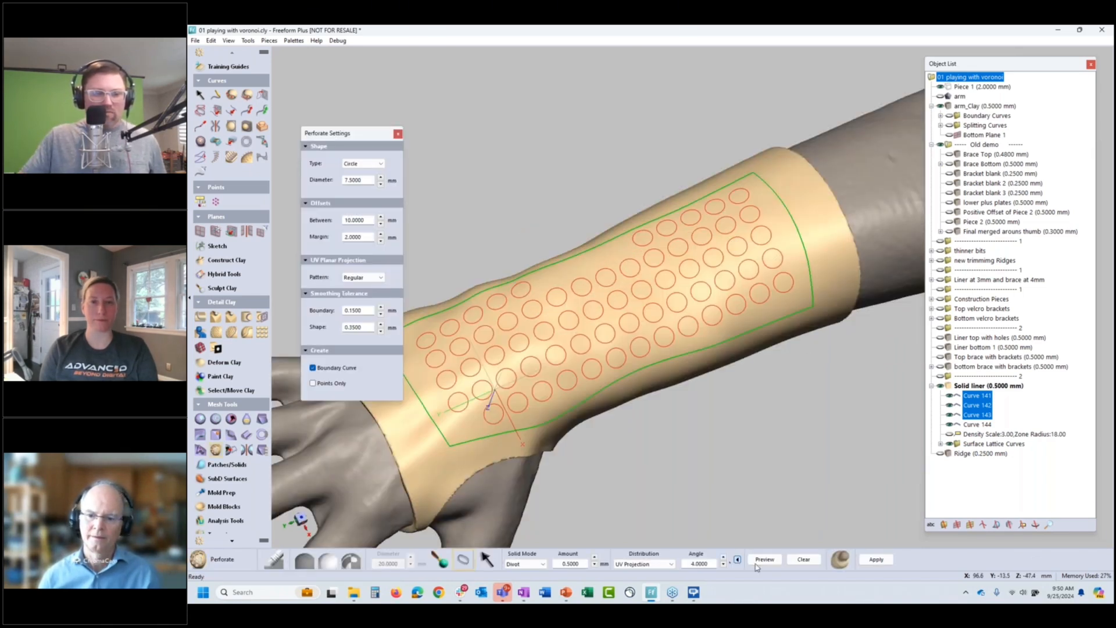
left_click(763, 561)
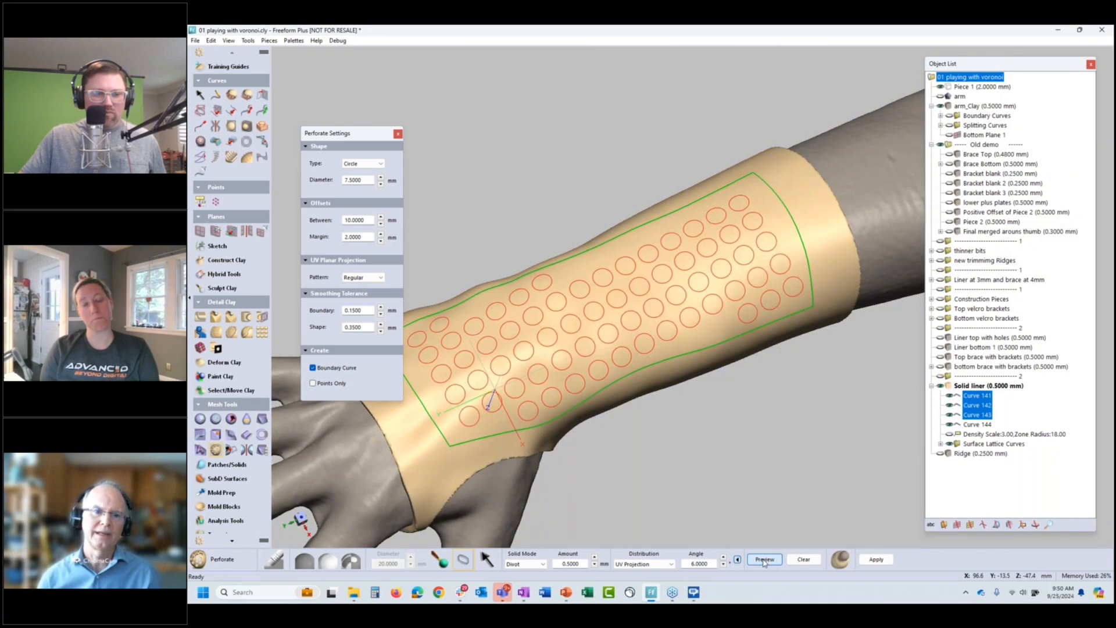
Step: Change the UV planar projection pattern to Hexagonal and preview the perforation on the liner
key("space")
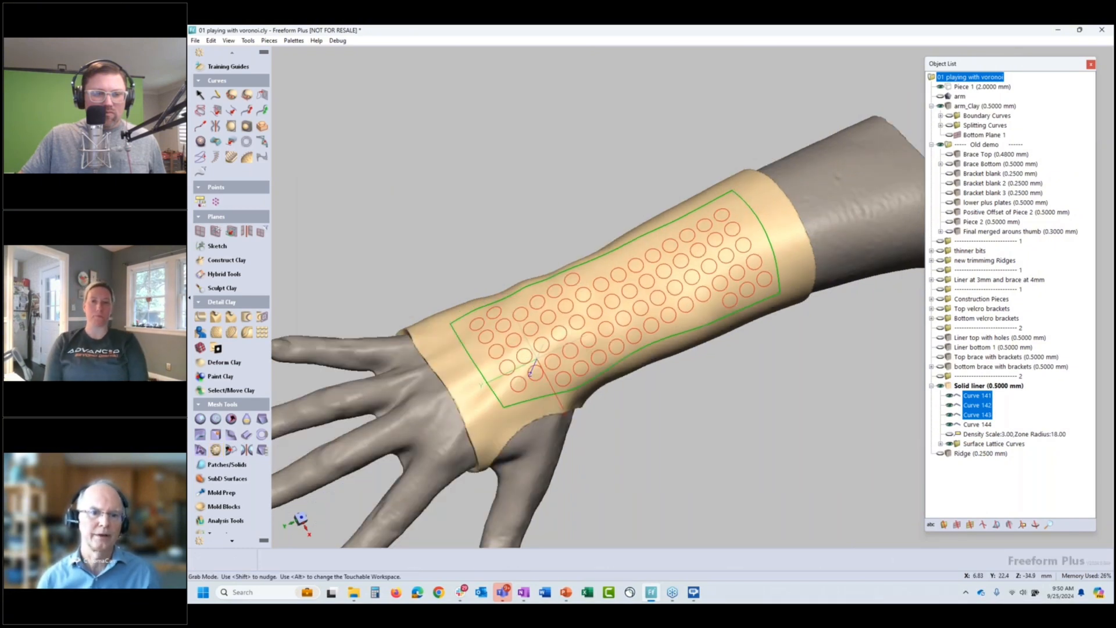
key("space")
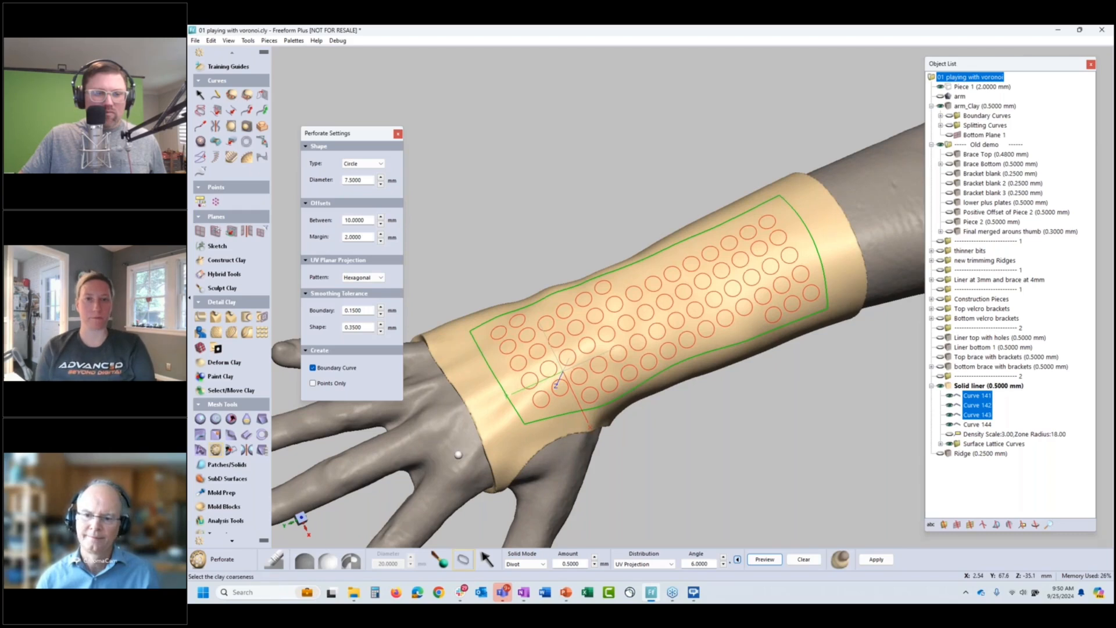
key("space")
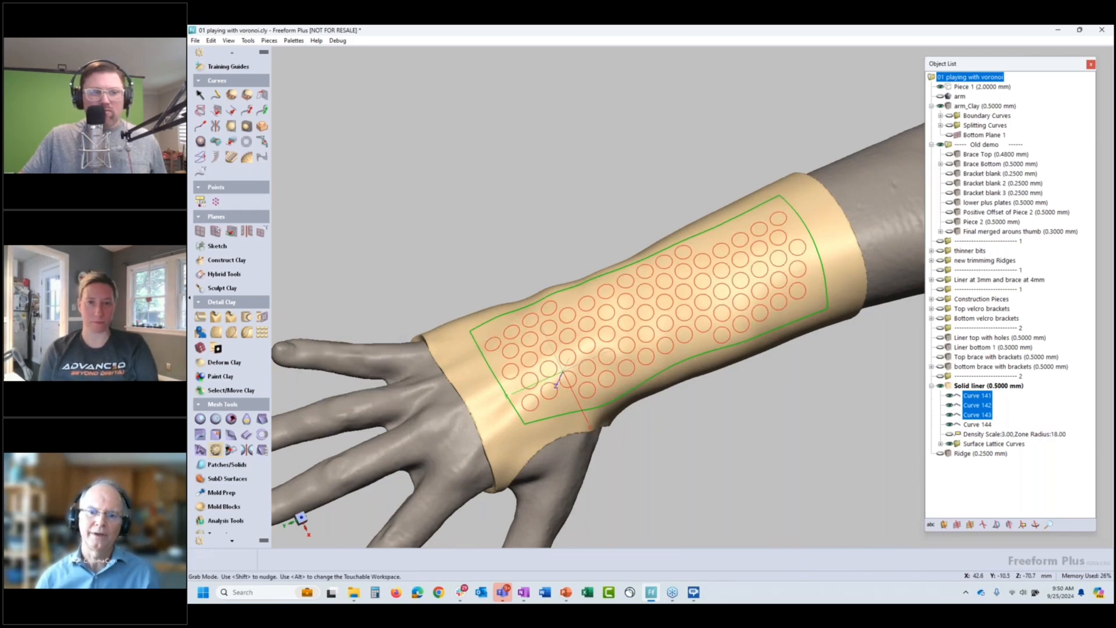
key("space")
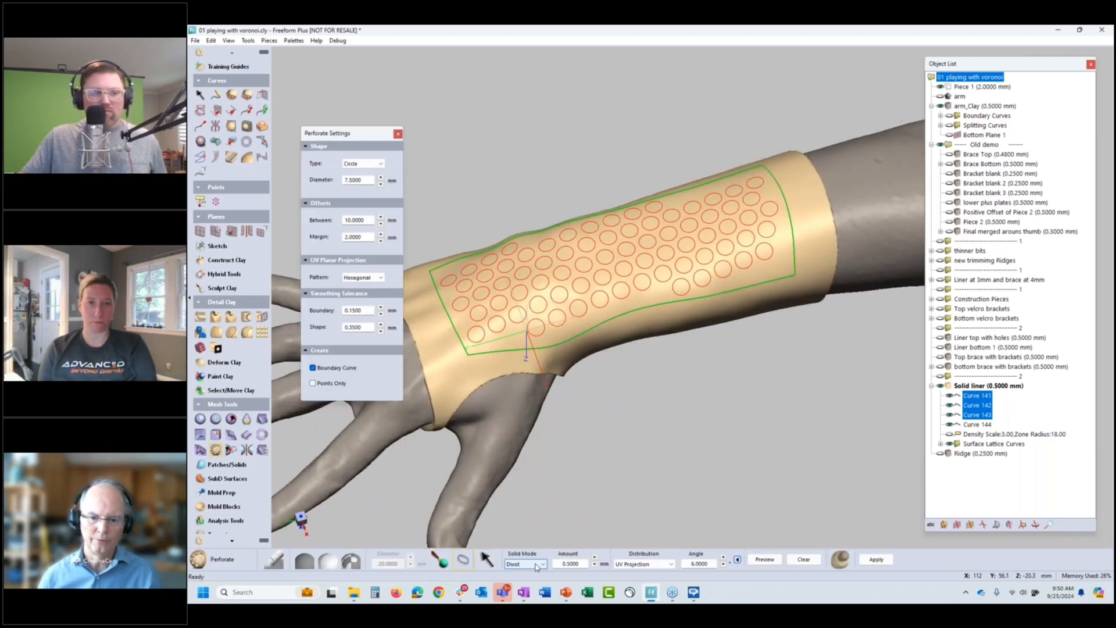
Step: Set the divot amount to 5 mm and apply the perforation to the Solid liner
type("5")
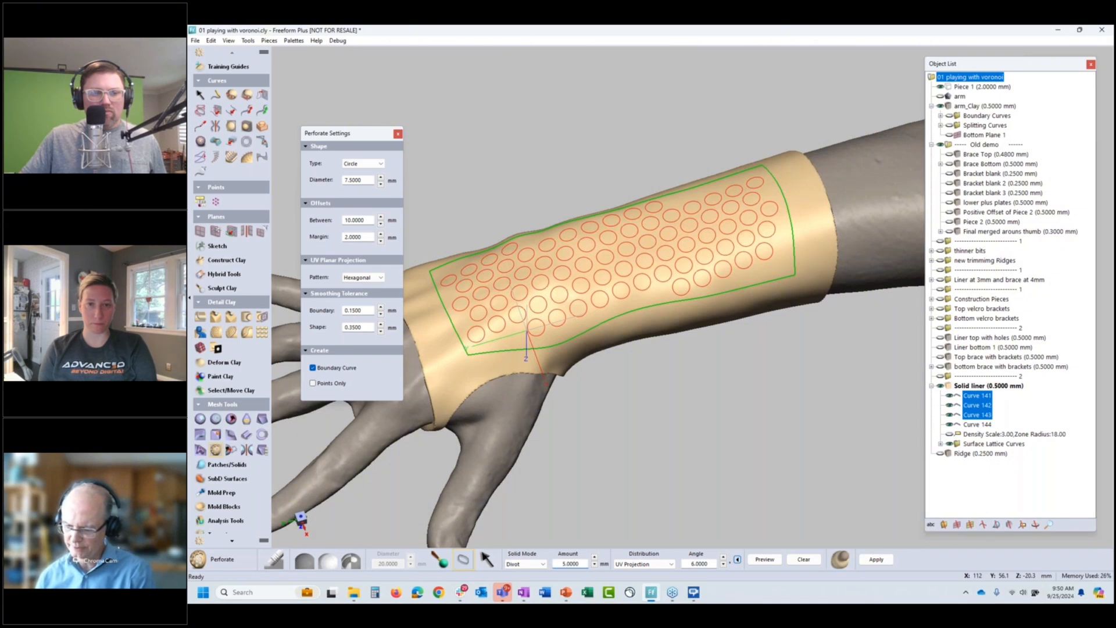
key("Tab")
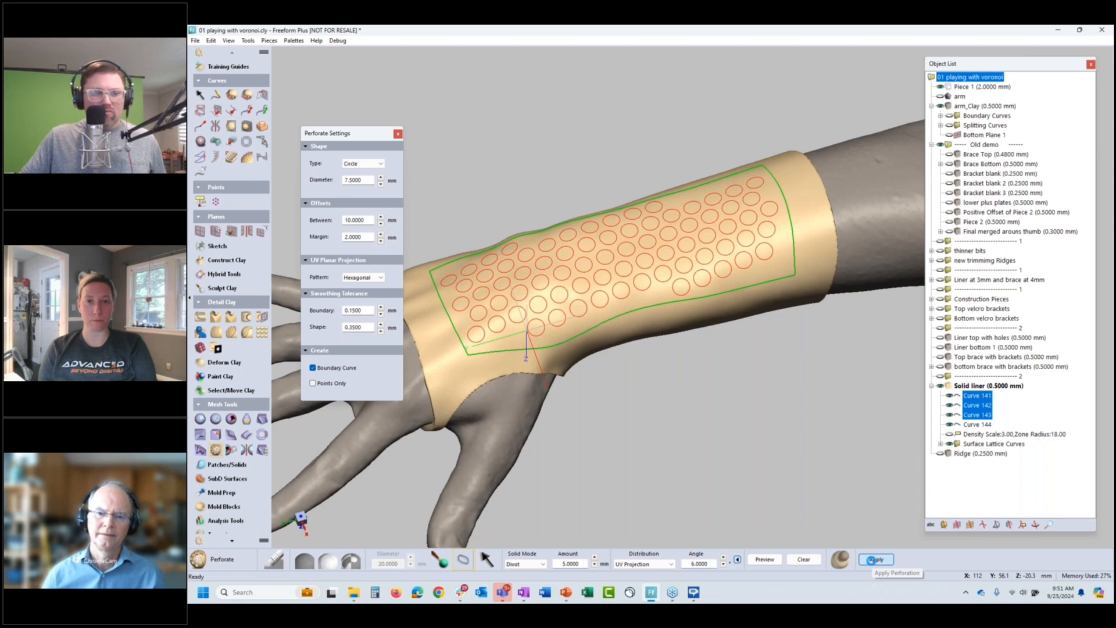
key("Down")
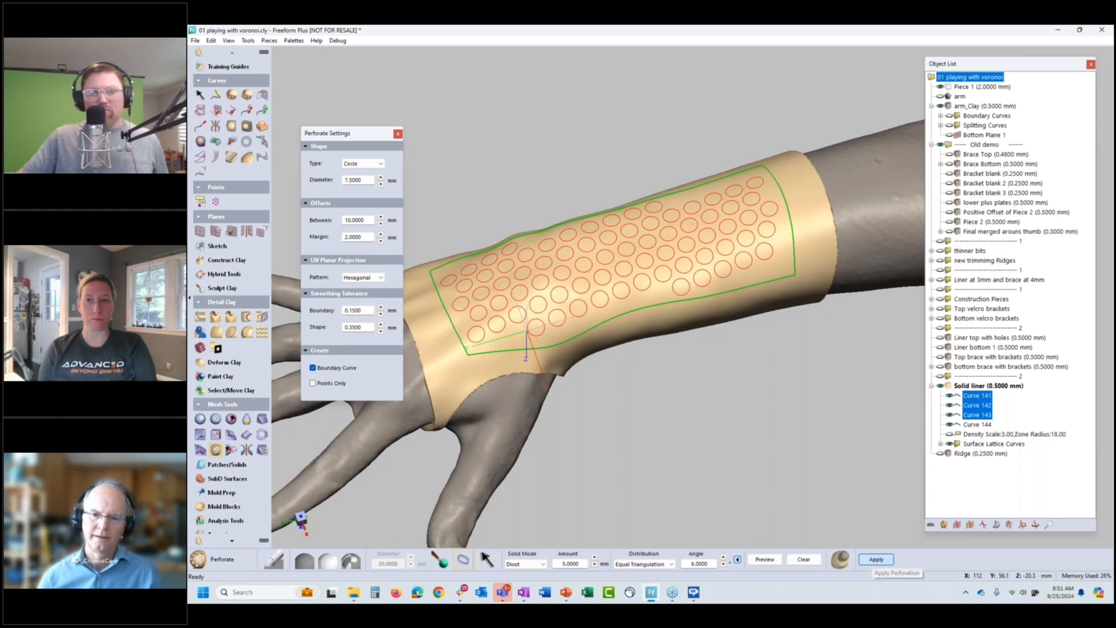
Step: Apply the previewed hexagonal pattern of circular perforations to the Solid liner and inspect the cut holes on the forearm
left_click(876, 559)
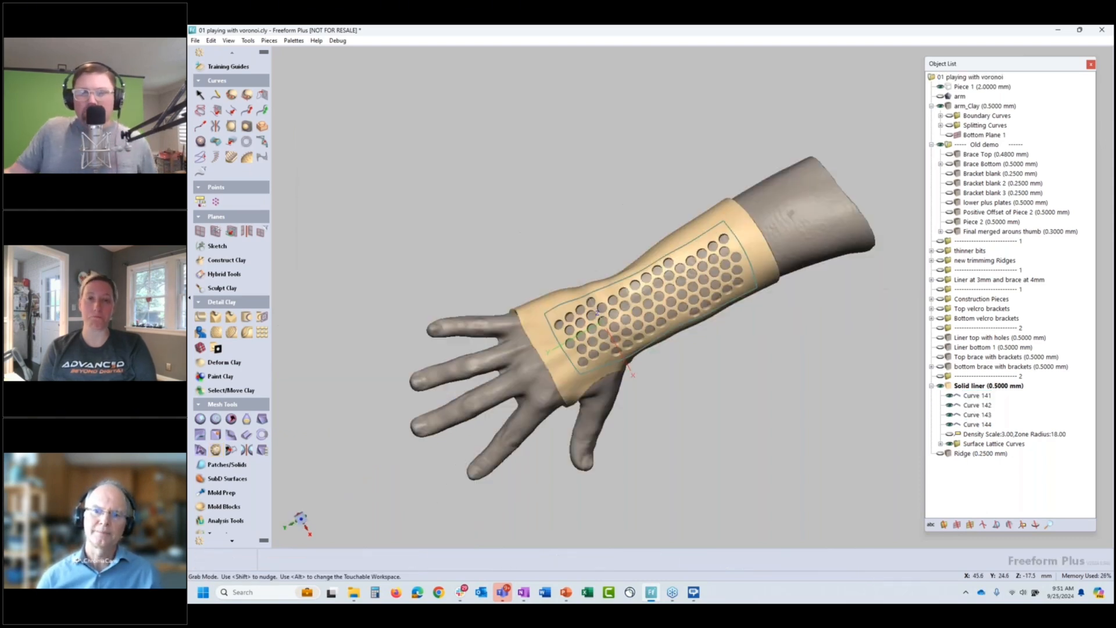
key("space")
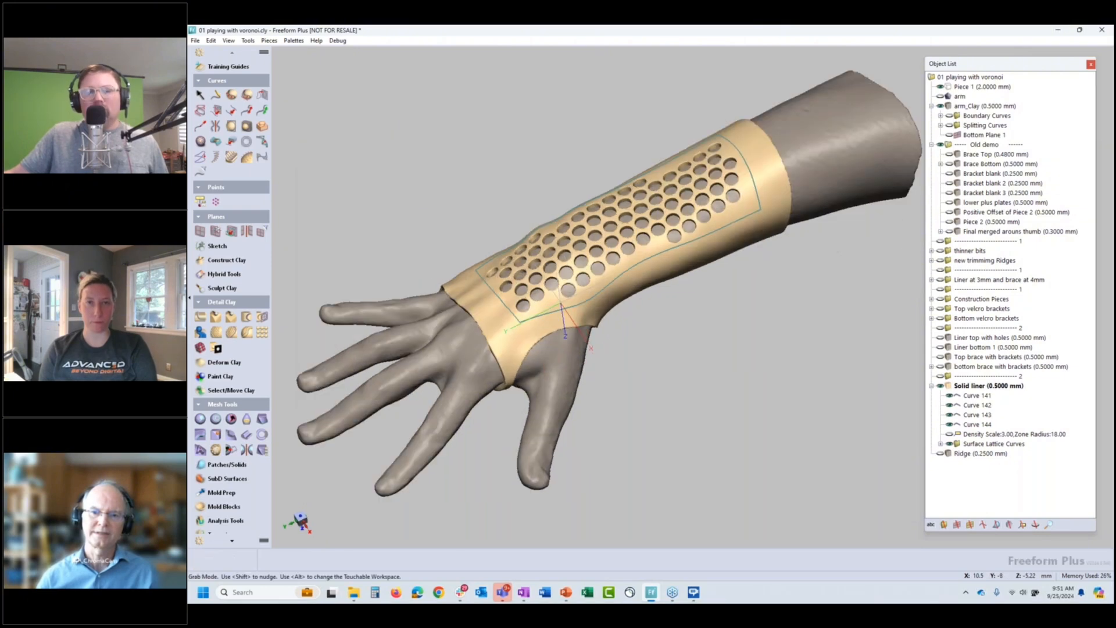
key("space")
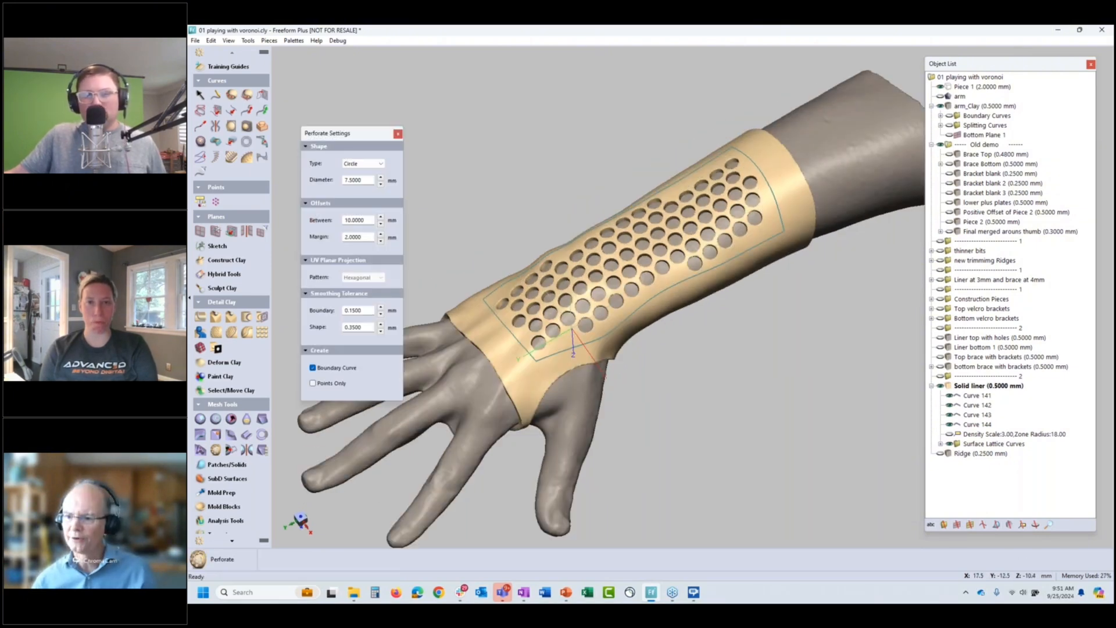
Step: Hide the Solid liner and all its curves, and show the Liner top with holes on the arm
left_click(940, 387)
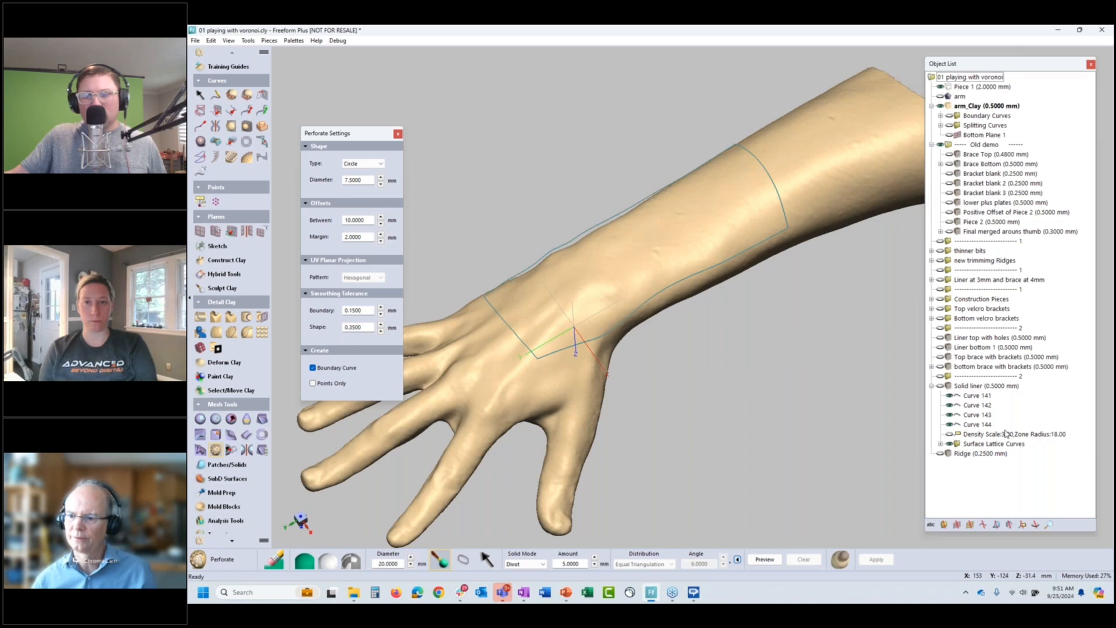
left_click_drag(1007, 393, 954, 444)
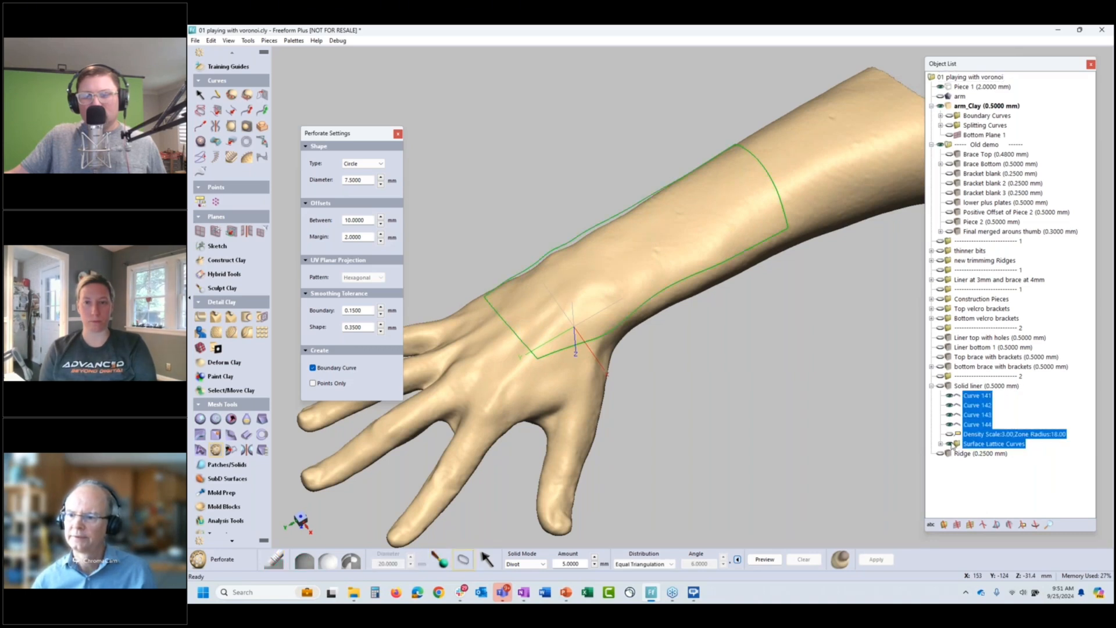
left_click(950, 444)
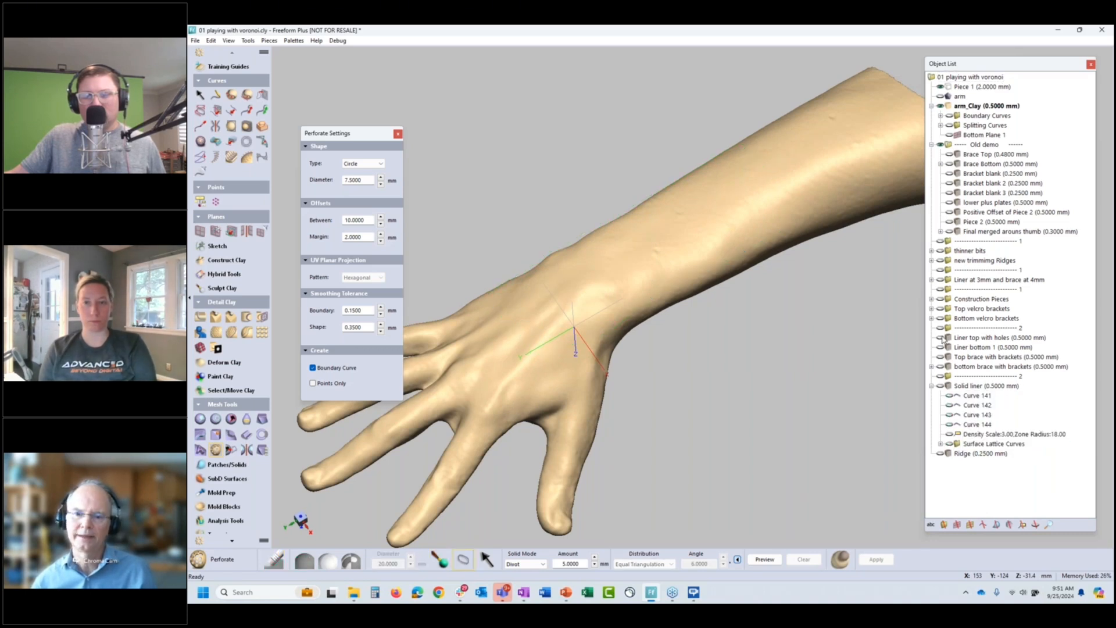
left_click(941, 338)
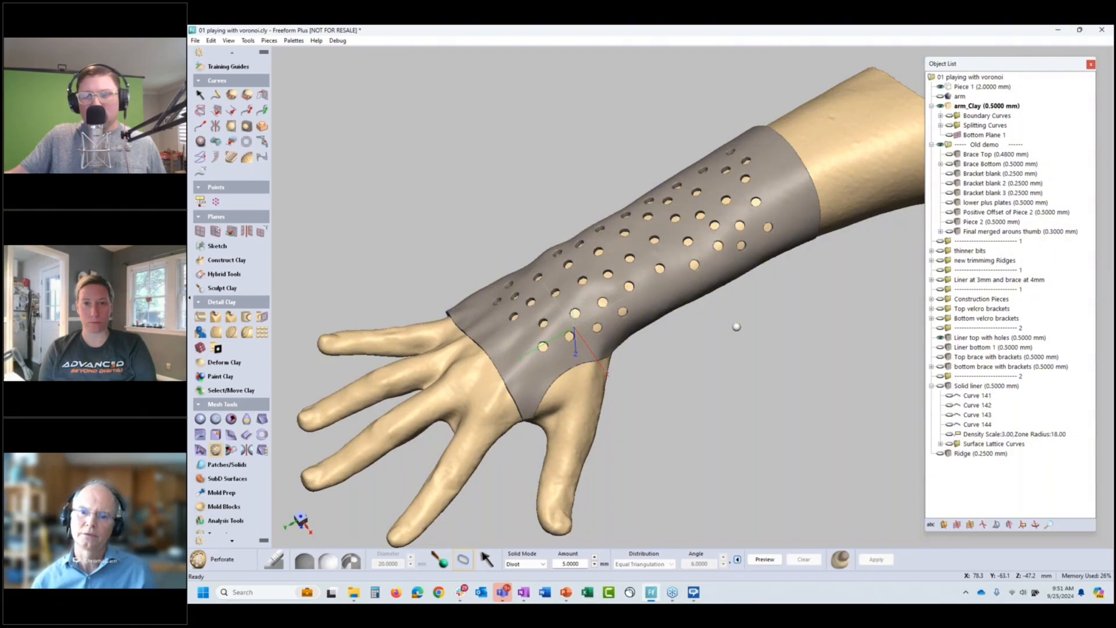
middle_click_drag(736, 327, 692, 249)
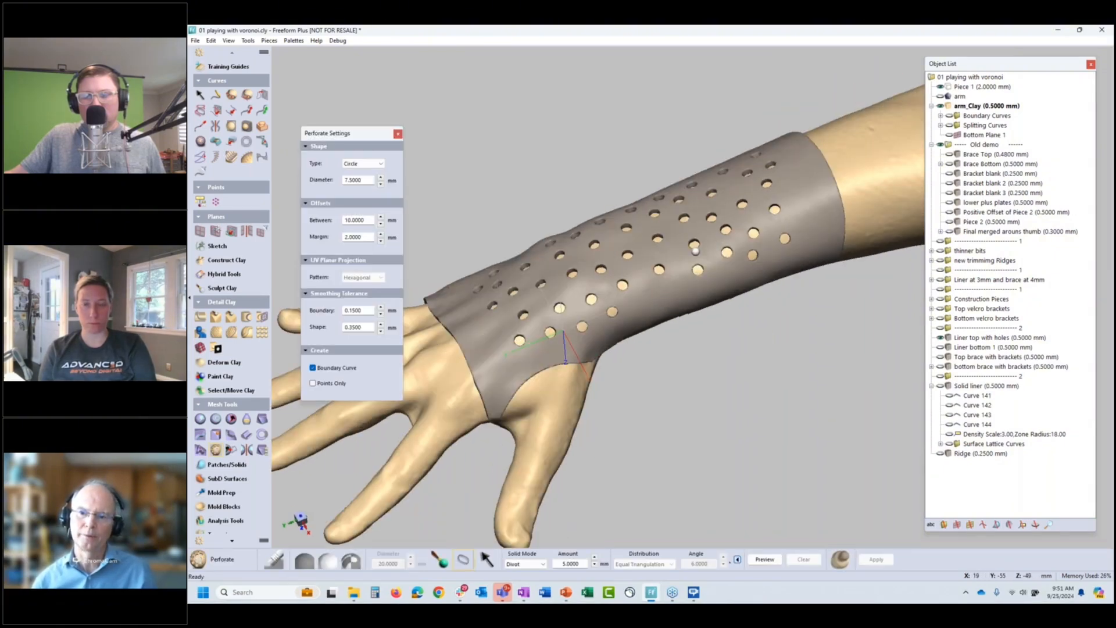
Step: Show the Top brace with brackets over the liner and make it the active piece
left_click(942, 357)
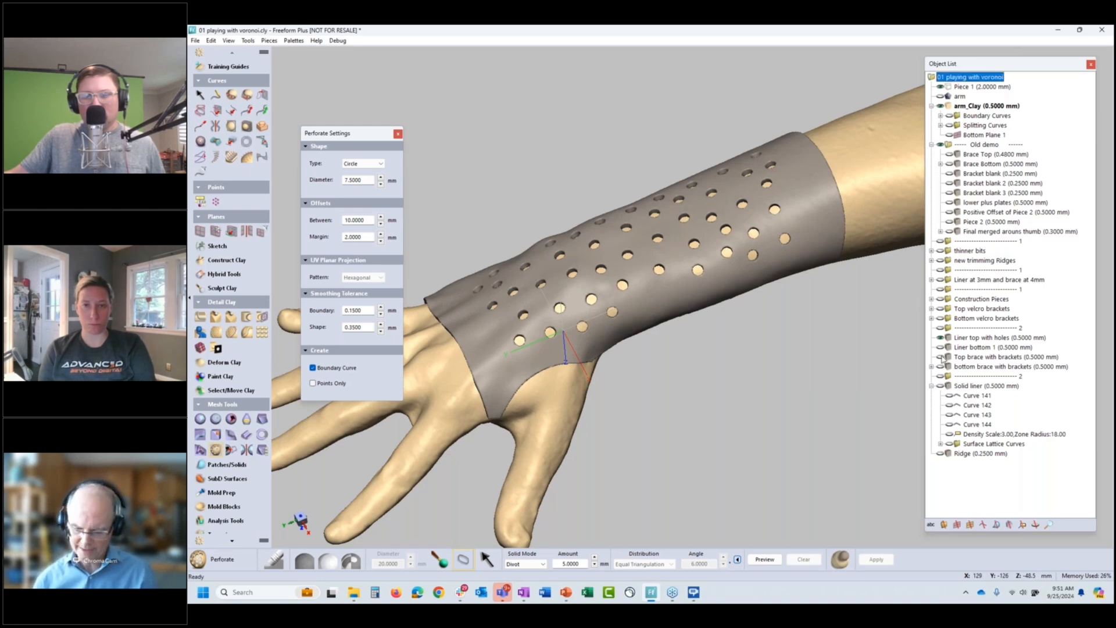
left_click(942, 357)
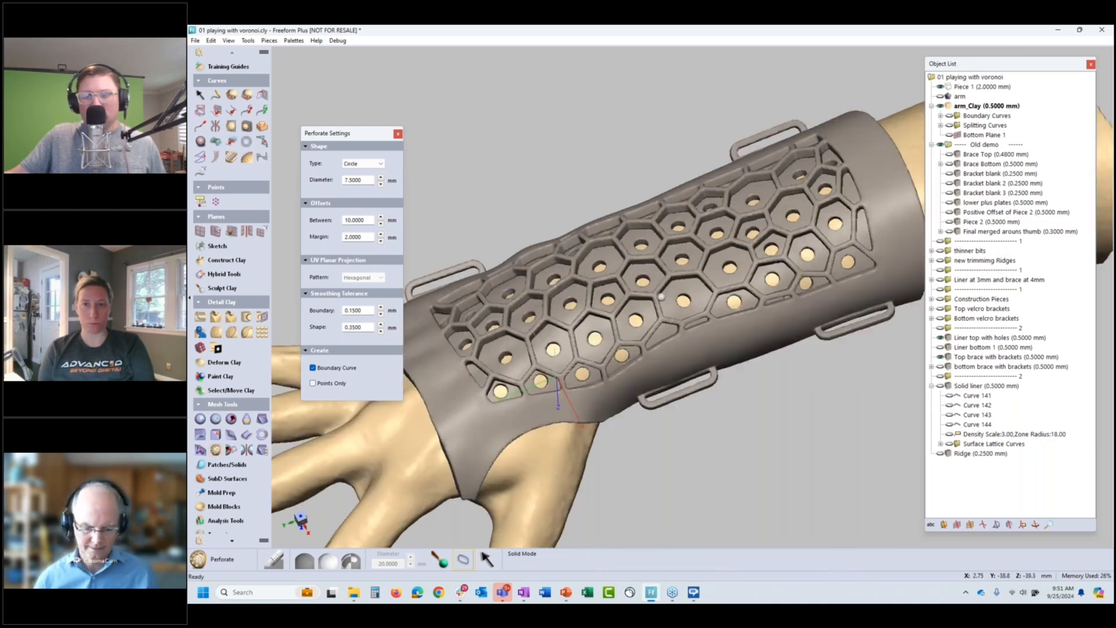
left_click(503, 420)
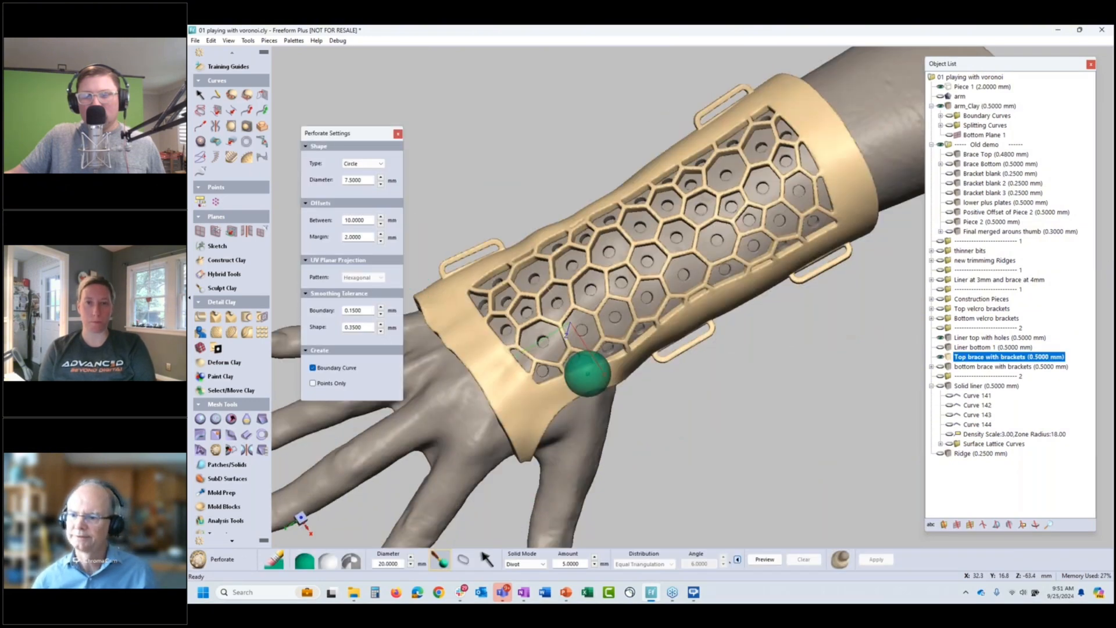
middle_click_drag(587, 374, 937, 402)
Step: Show the bottom brace with brackets and Liner bottom 1 to complete the assembly around the arm
left_click(940, 367)
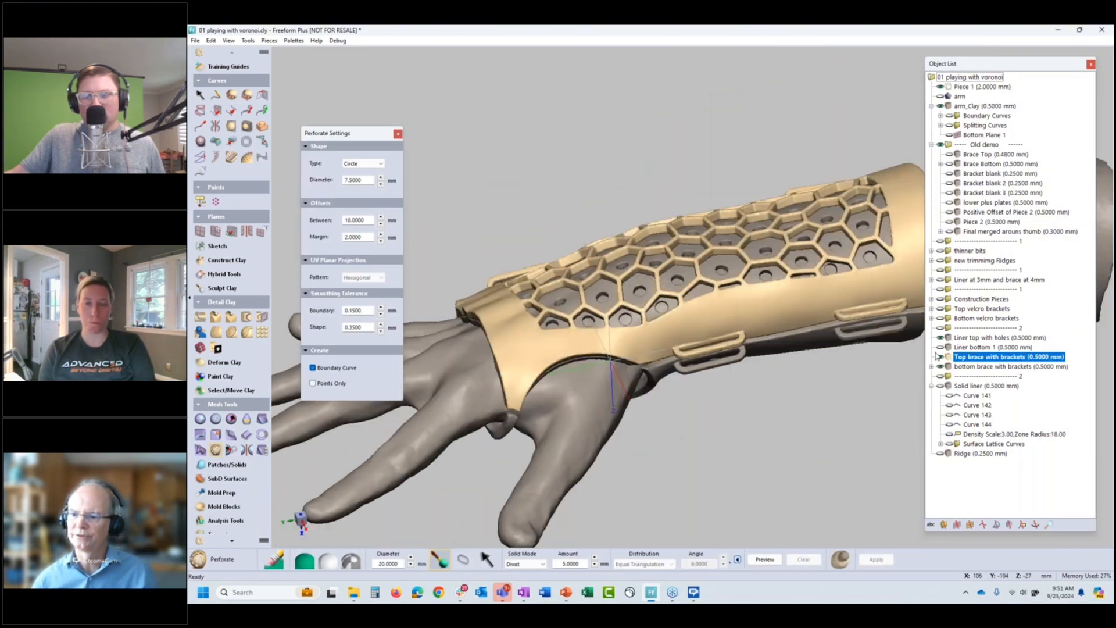
left_click(940, 348)
middle_click_drag(773, 309, 570, 255)
Step: Turn on Show Paint Colors to display the brace, liner and arm in their painted colours
left_click(228, 40)
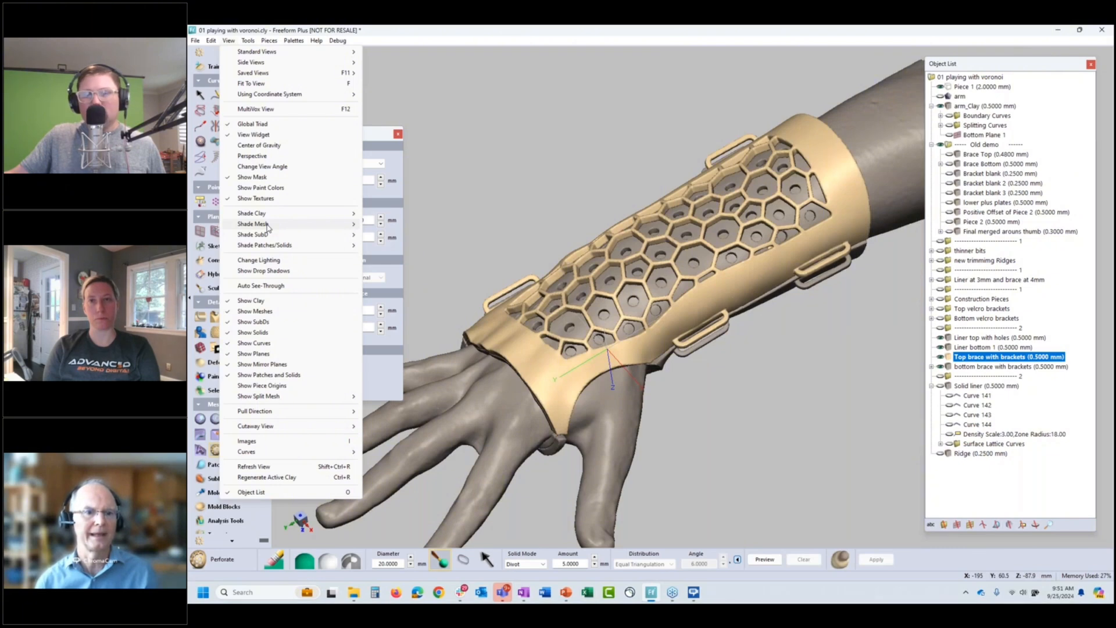
left_click(260, 187)
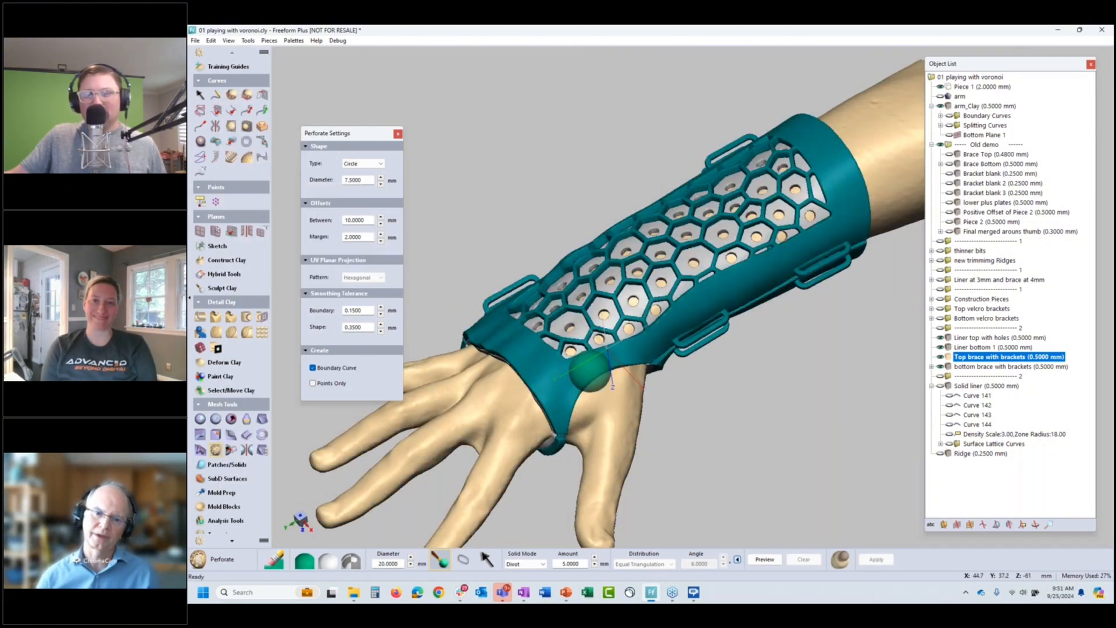
middle_click_drag(590, 372, 640, 319)
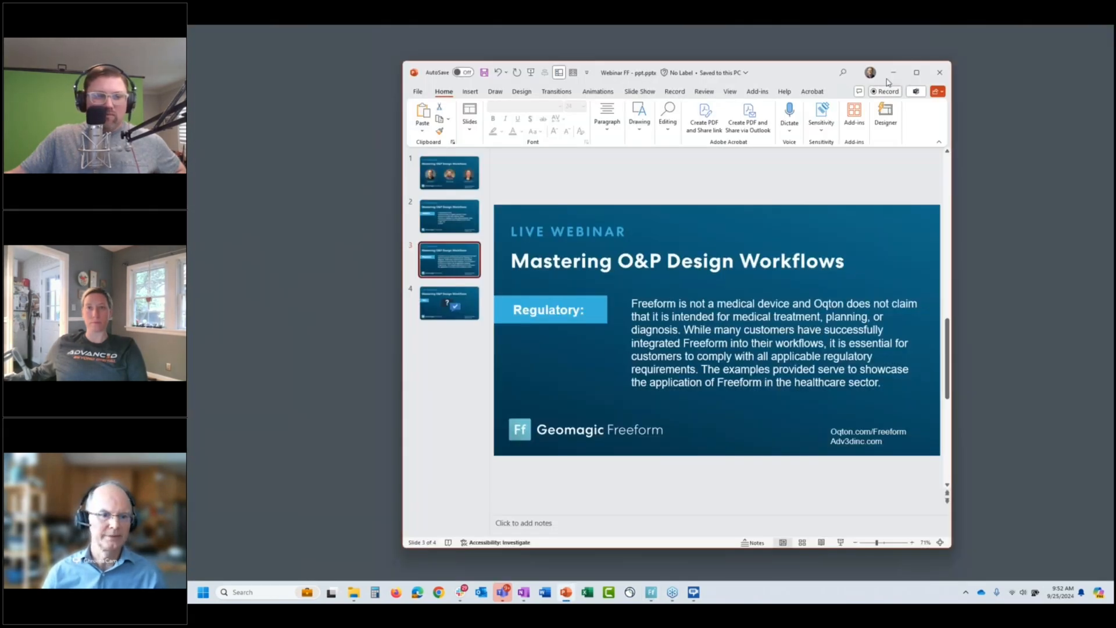
Step: In the PowerPoint webinar deck, maximize the window, select the Q&A slide, start the slide show and swap Presenter View with the slide show
left_click(917, 72)
left_click(302, 372)
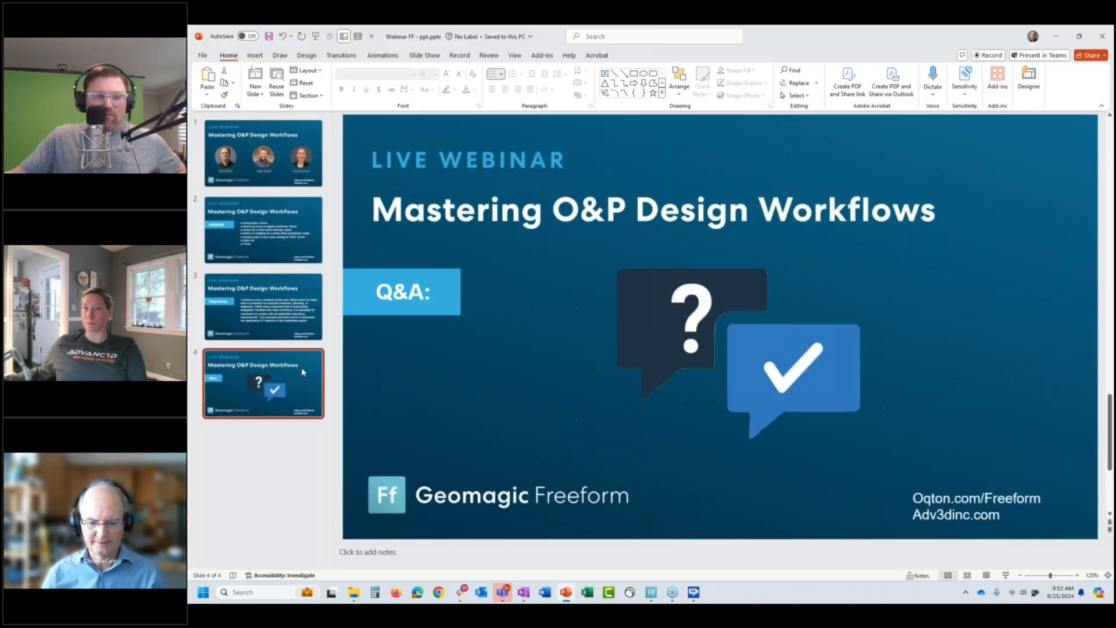
key("F5")
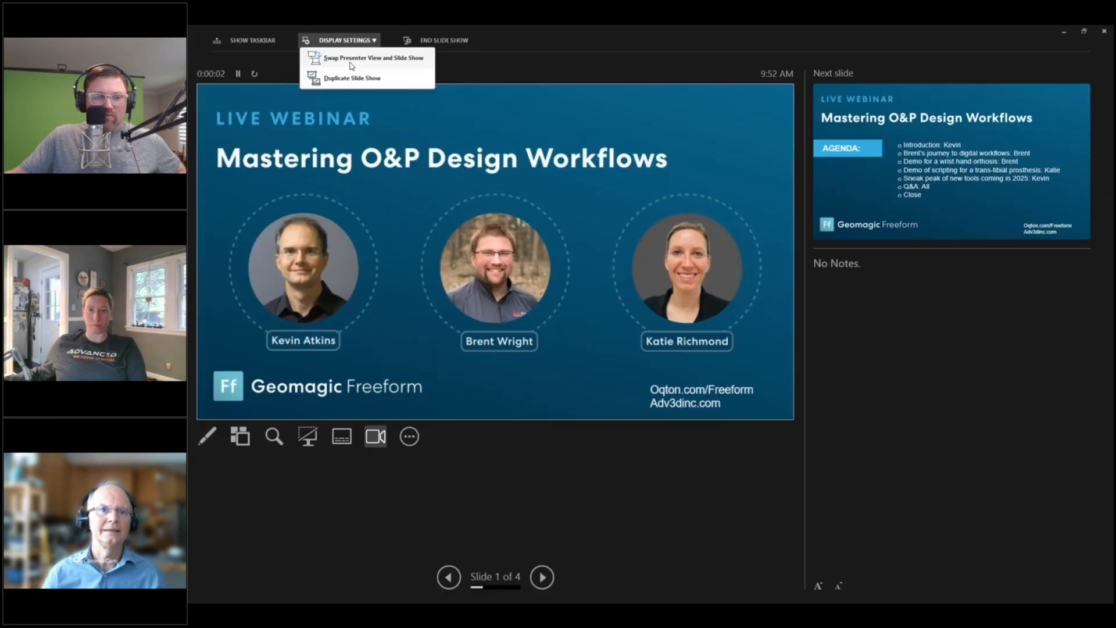
left_click(350, 61)
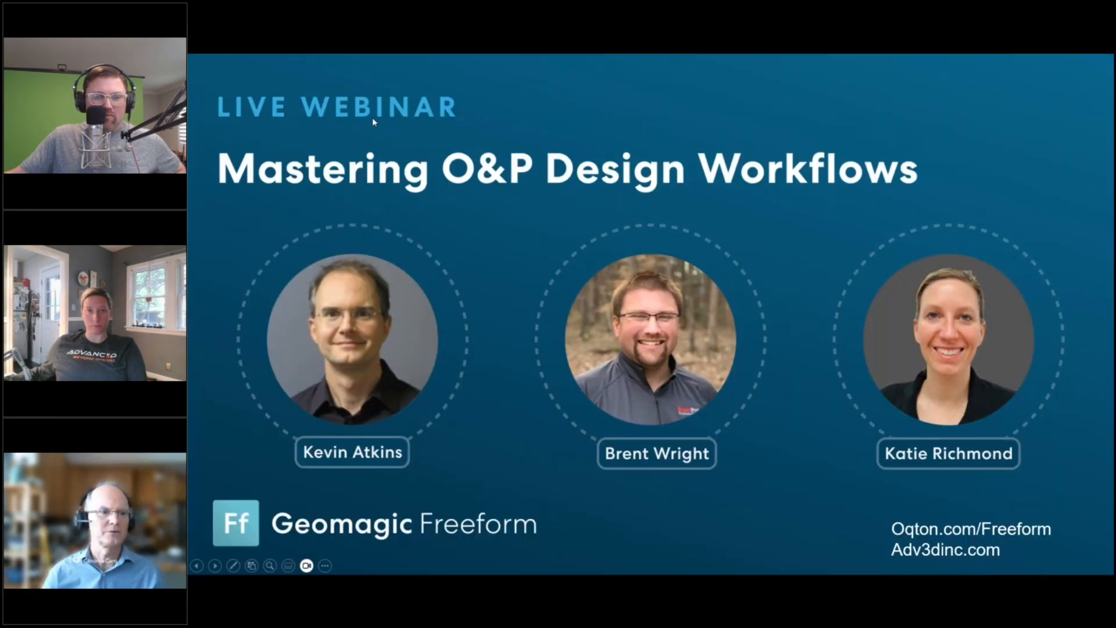